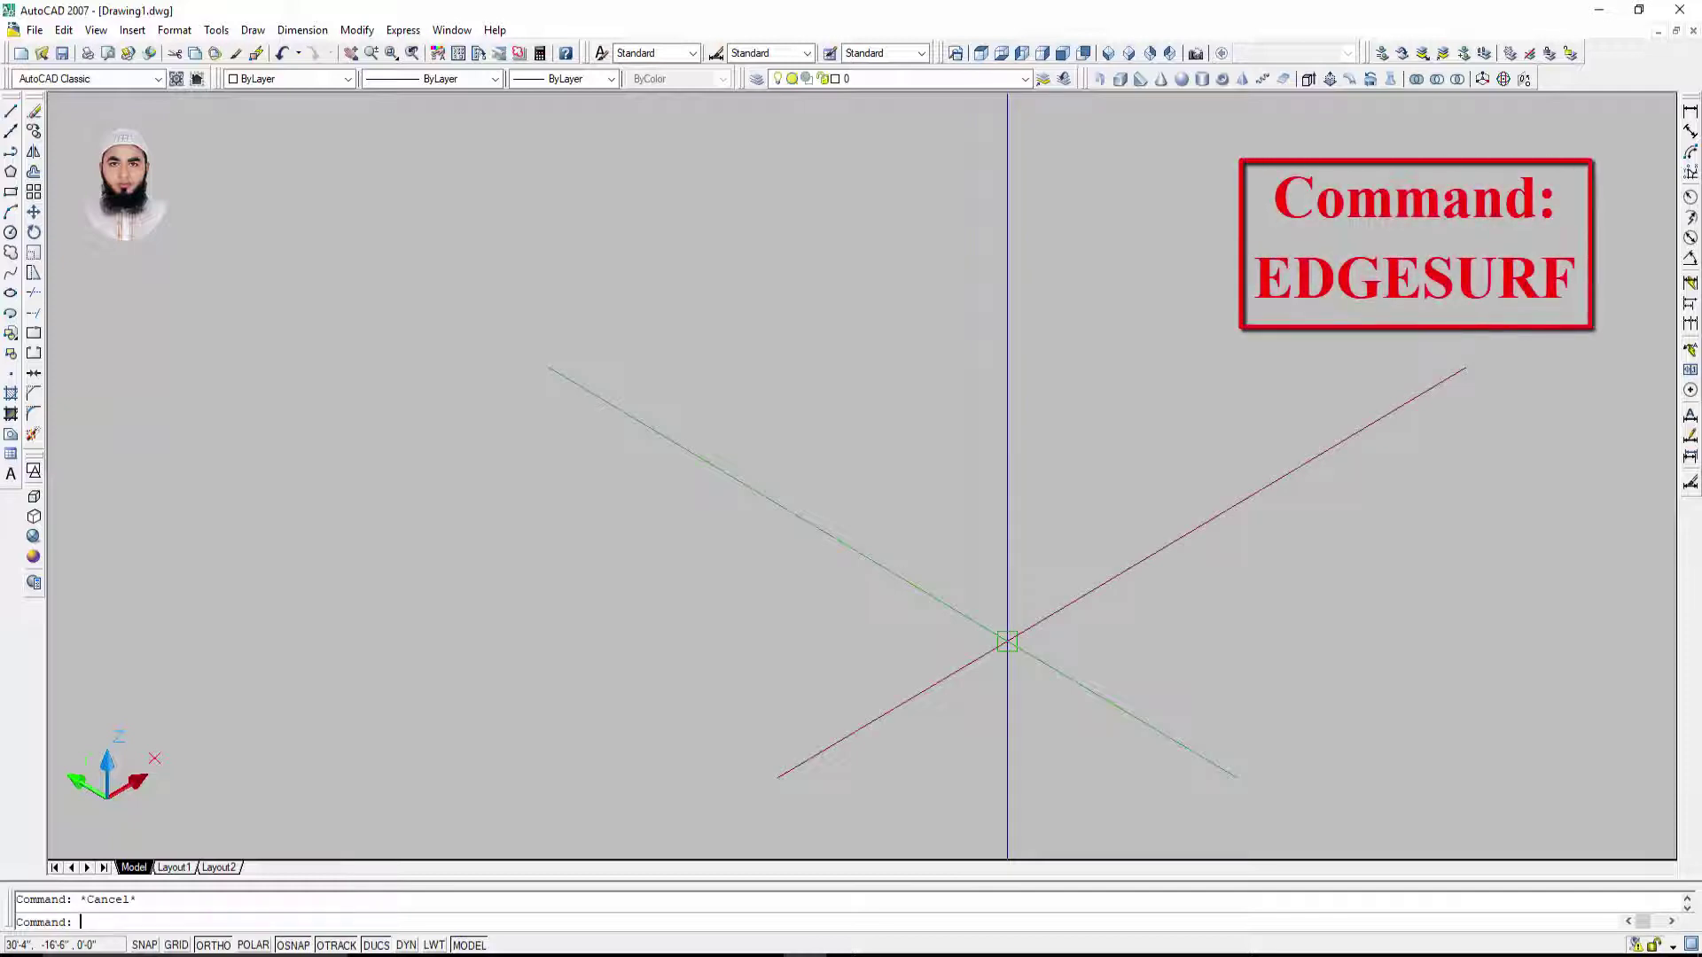
Step: Pan the empty drawing with the middle mouse button until the origin axes leave the viewport
middle_drag(1007, 640, 900, 451)
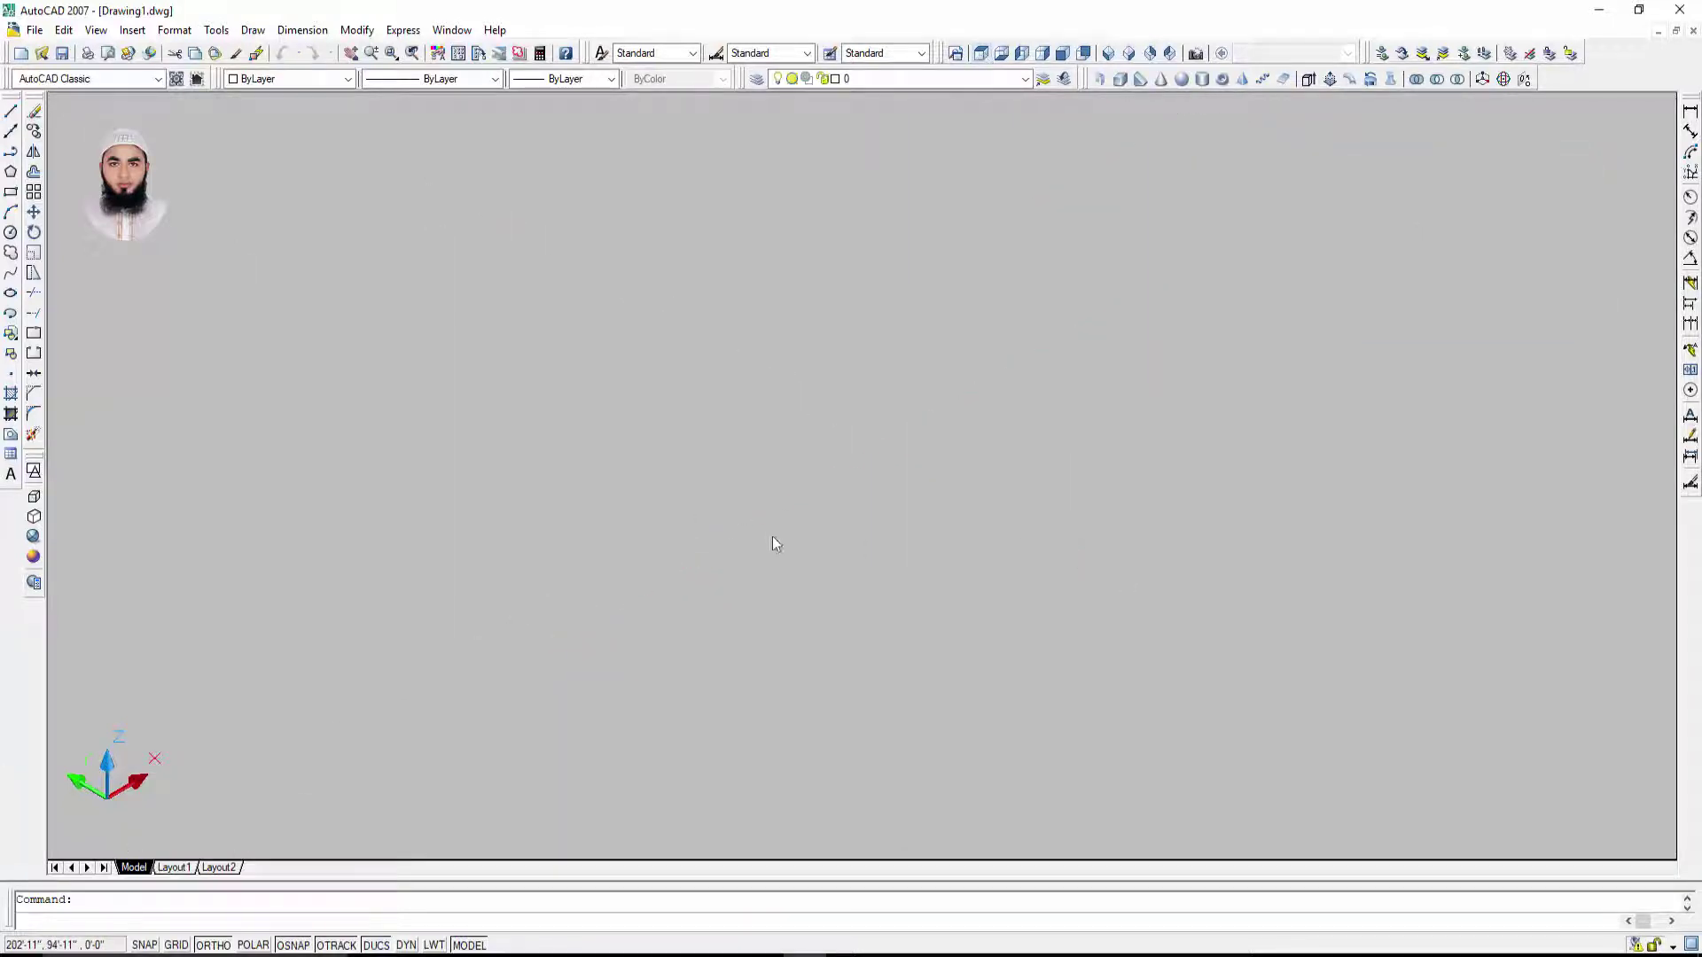
Step: Set the view to Top with the 2D Wireframe visual style
click(980, 52)
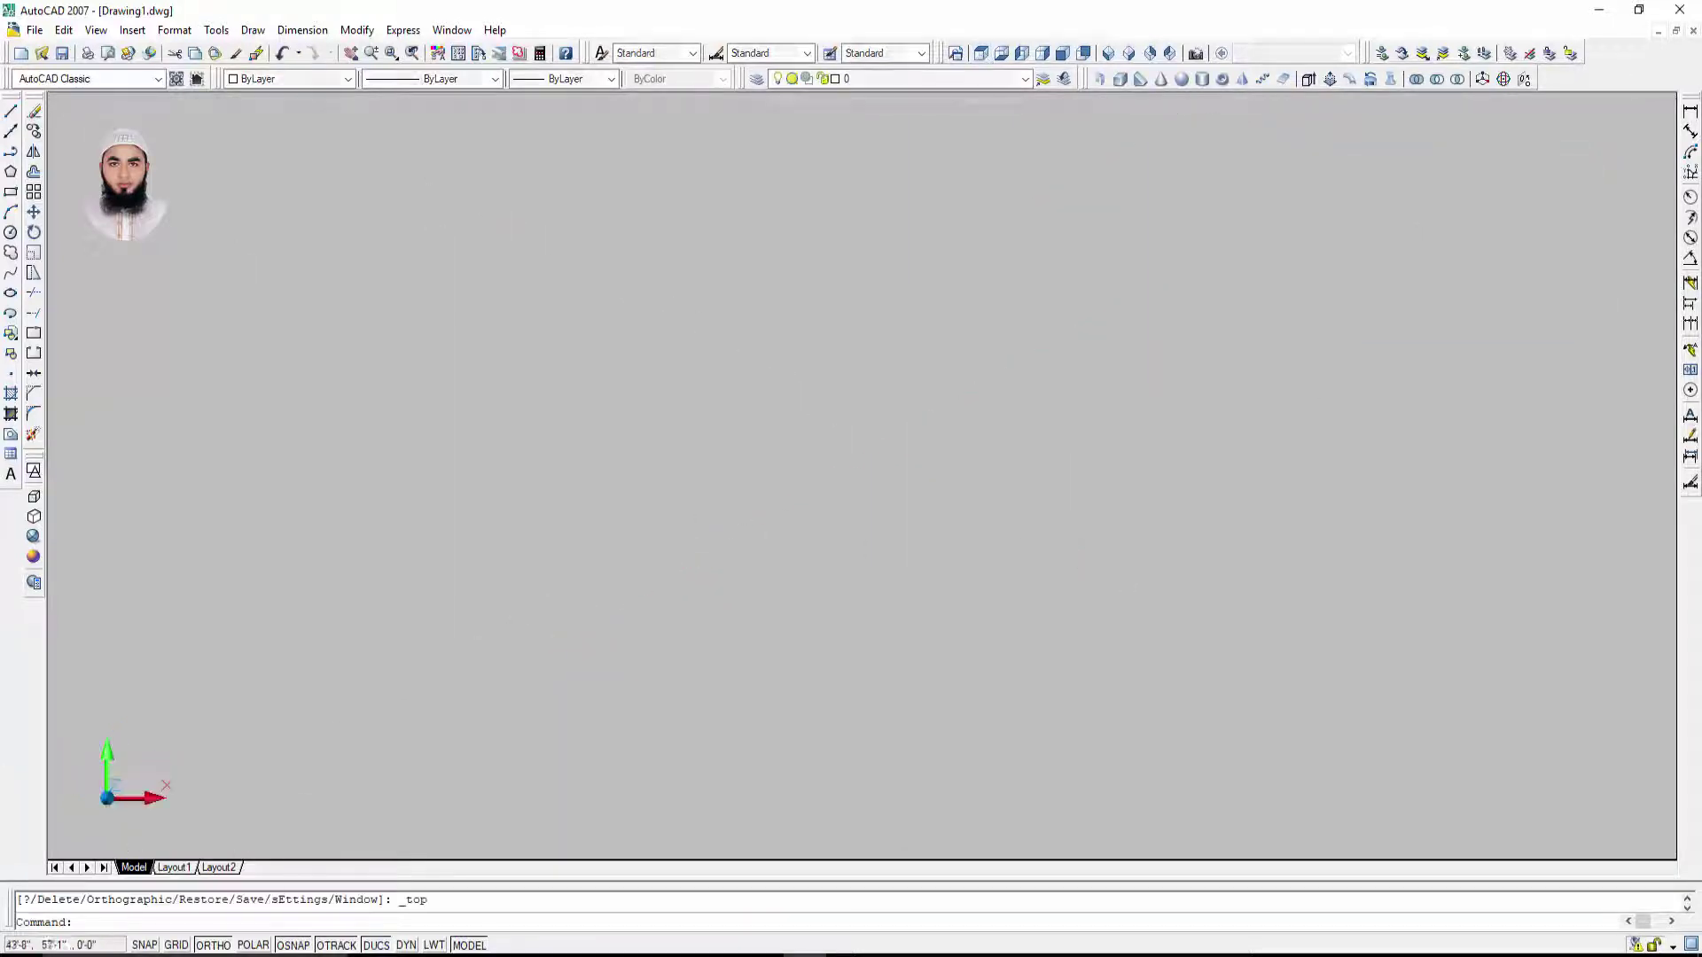
click(1108, 55)
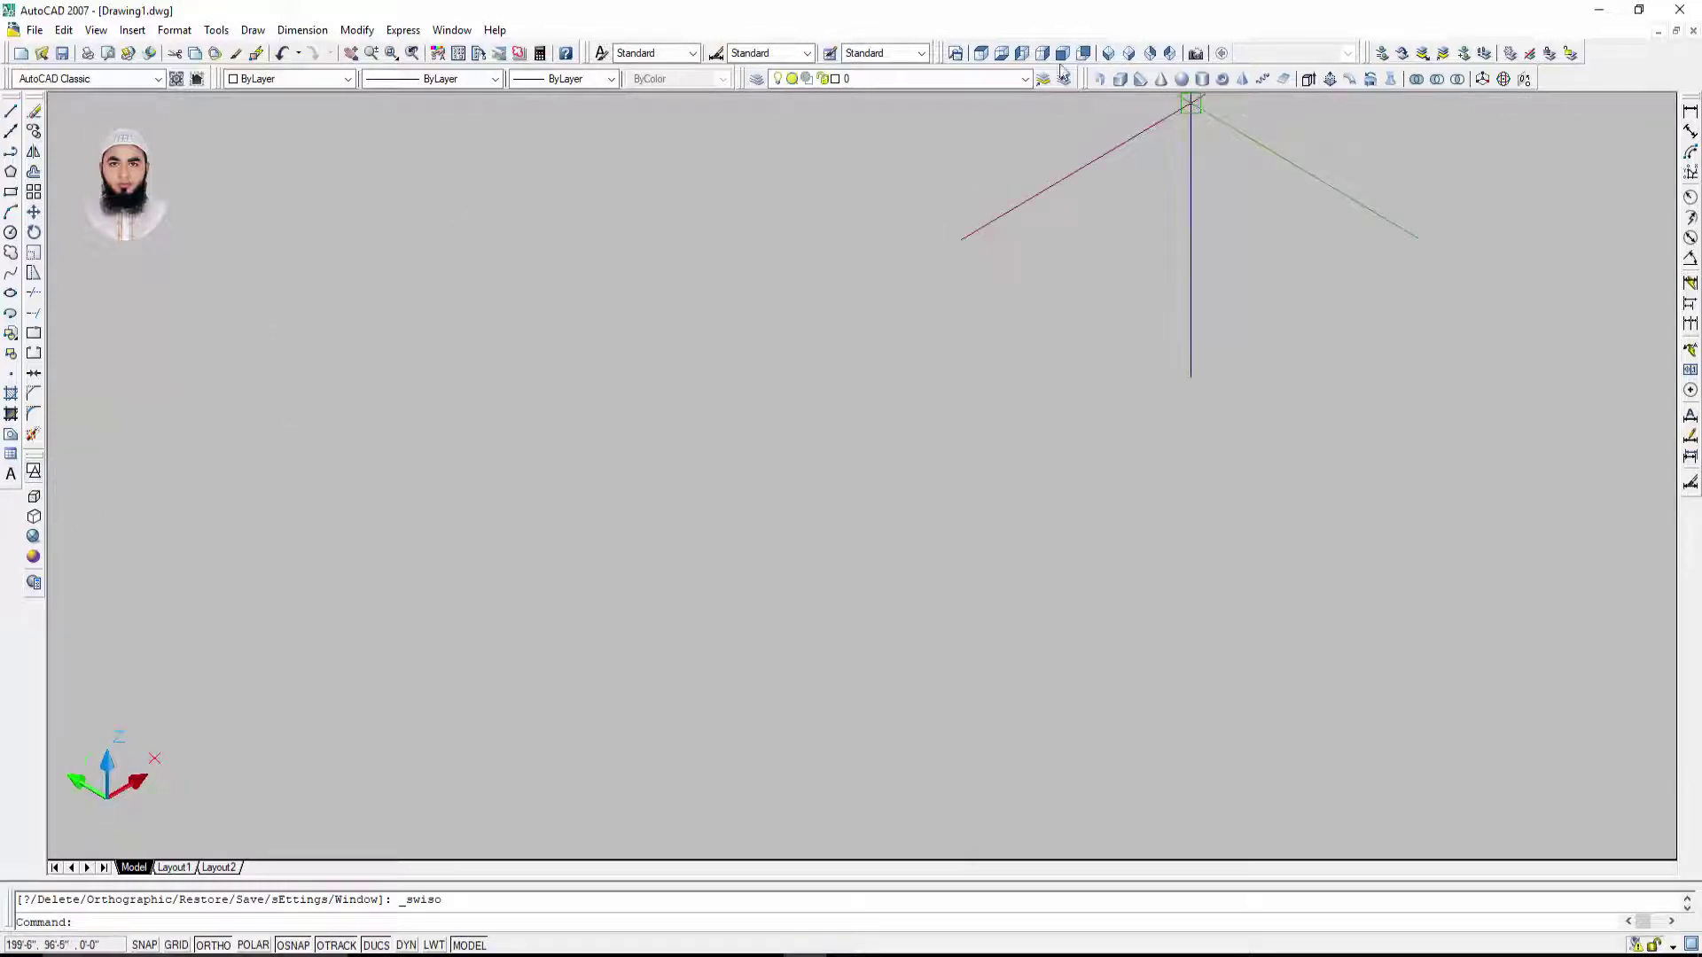
click(980, 55)
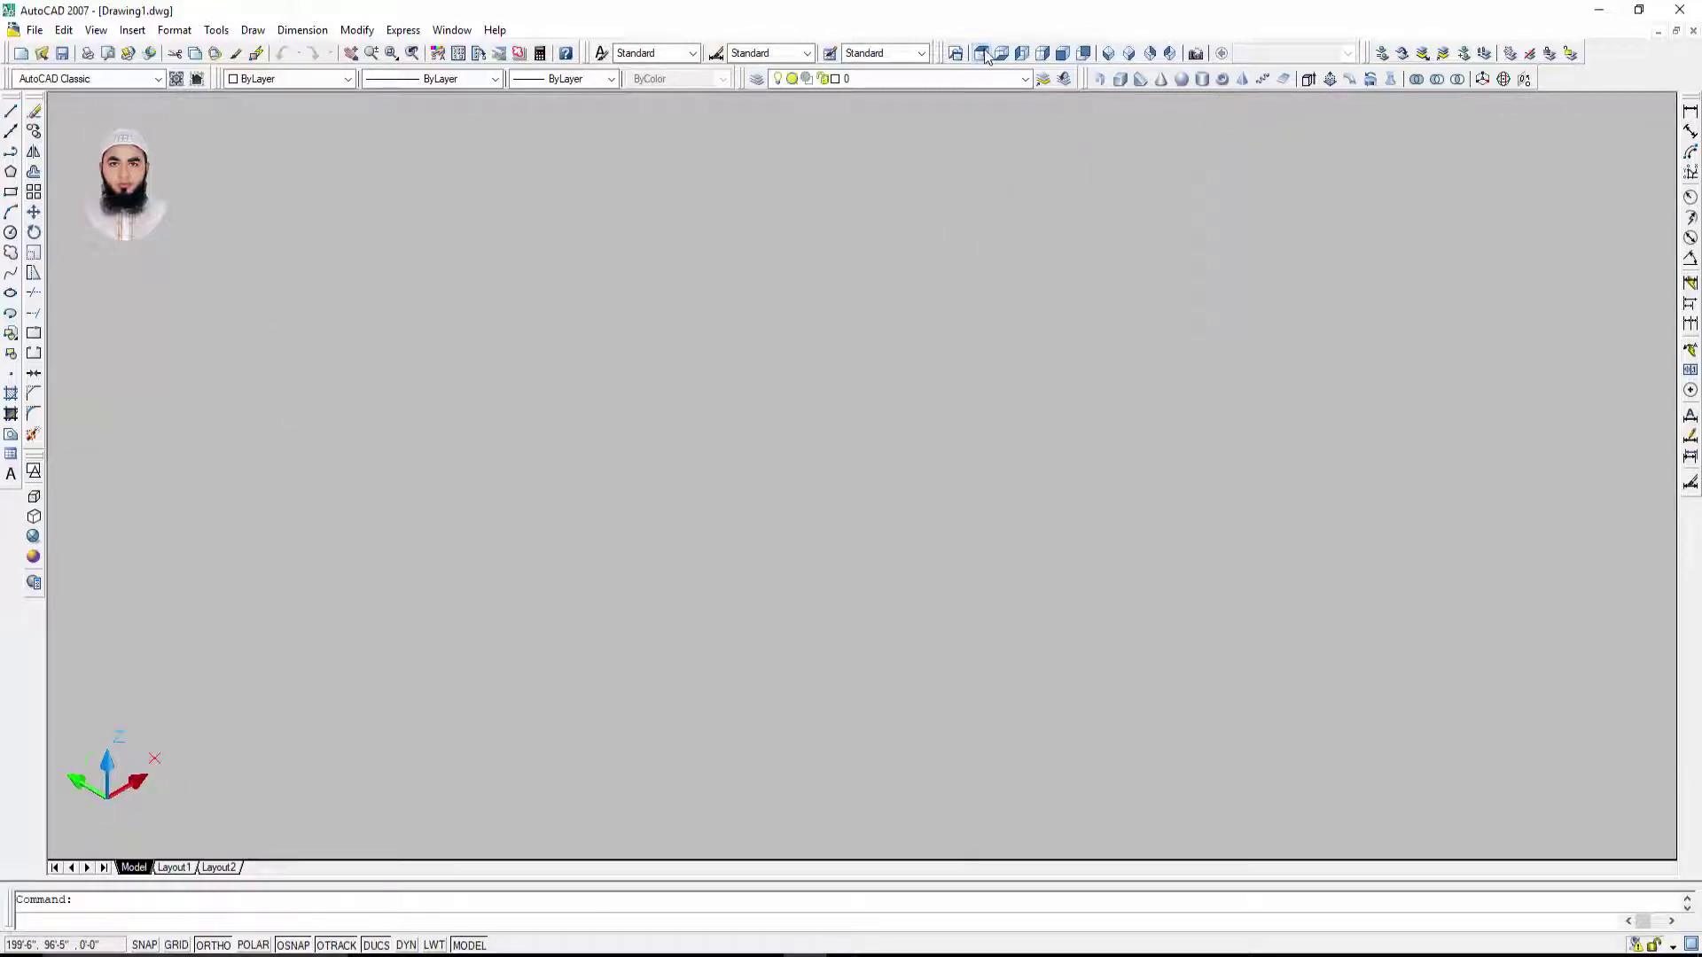
click(33, 472)
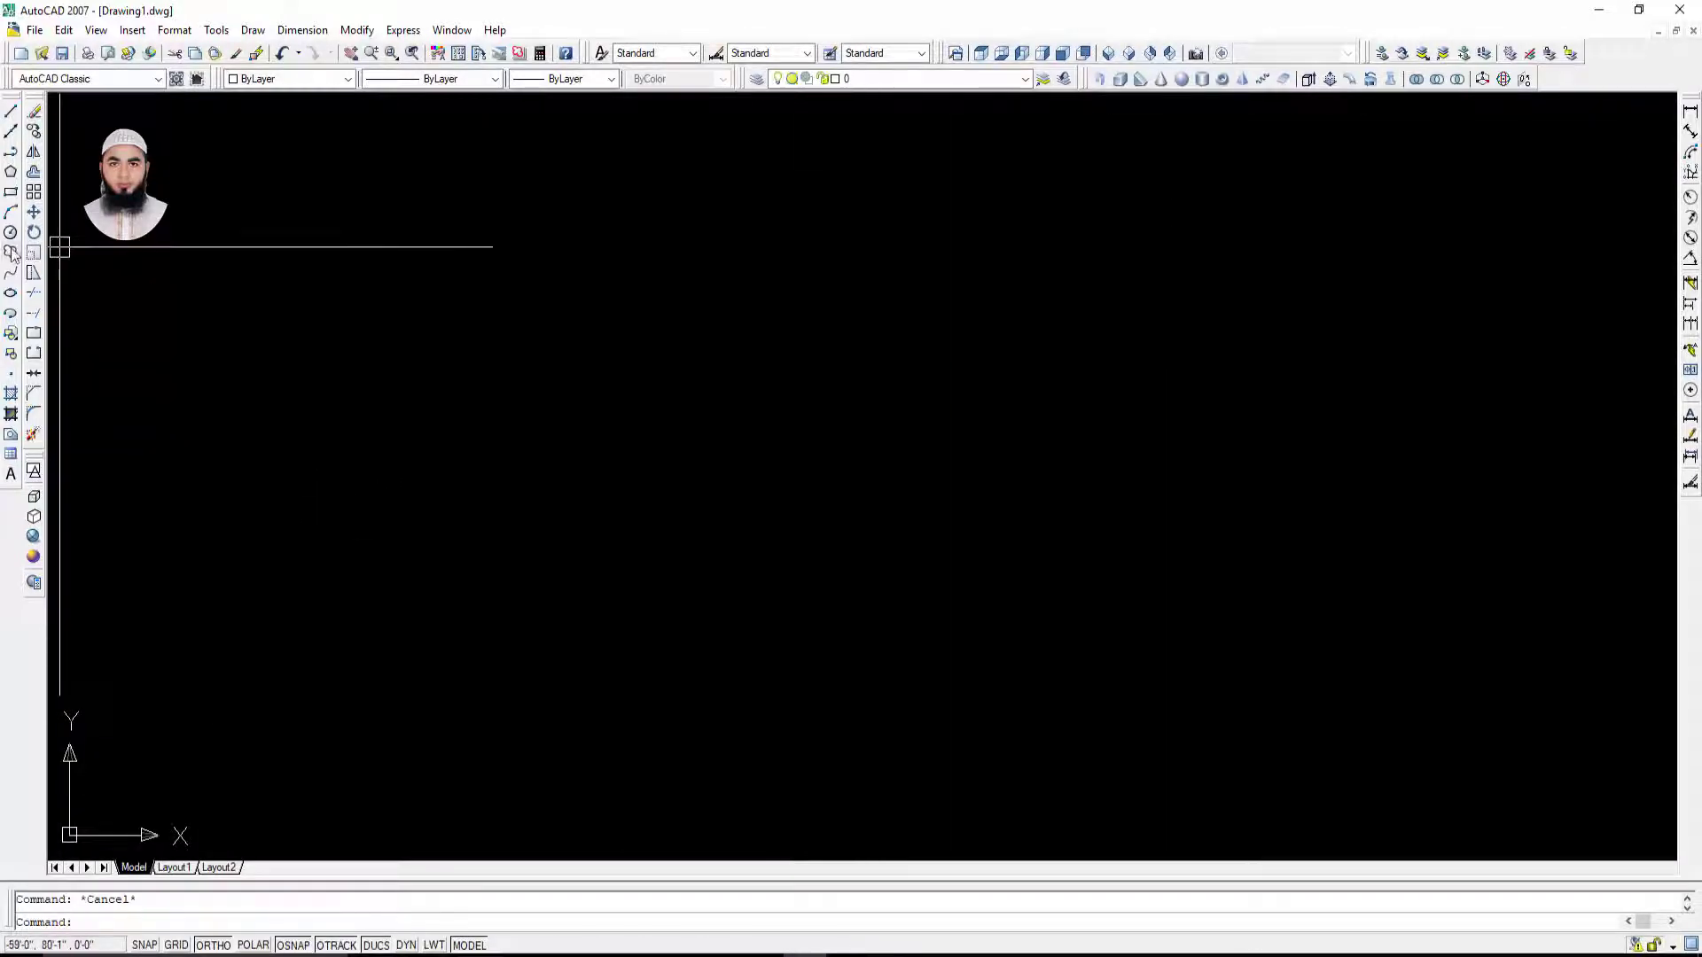
Step: Draw a rectangle with RECTANG and explode it into four lines
click(11, 192)
click(567, 609)
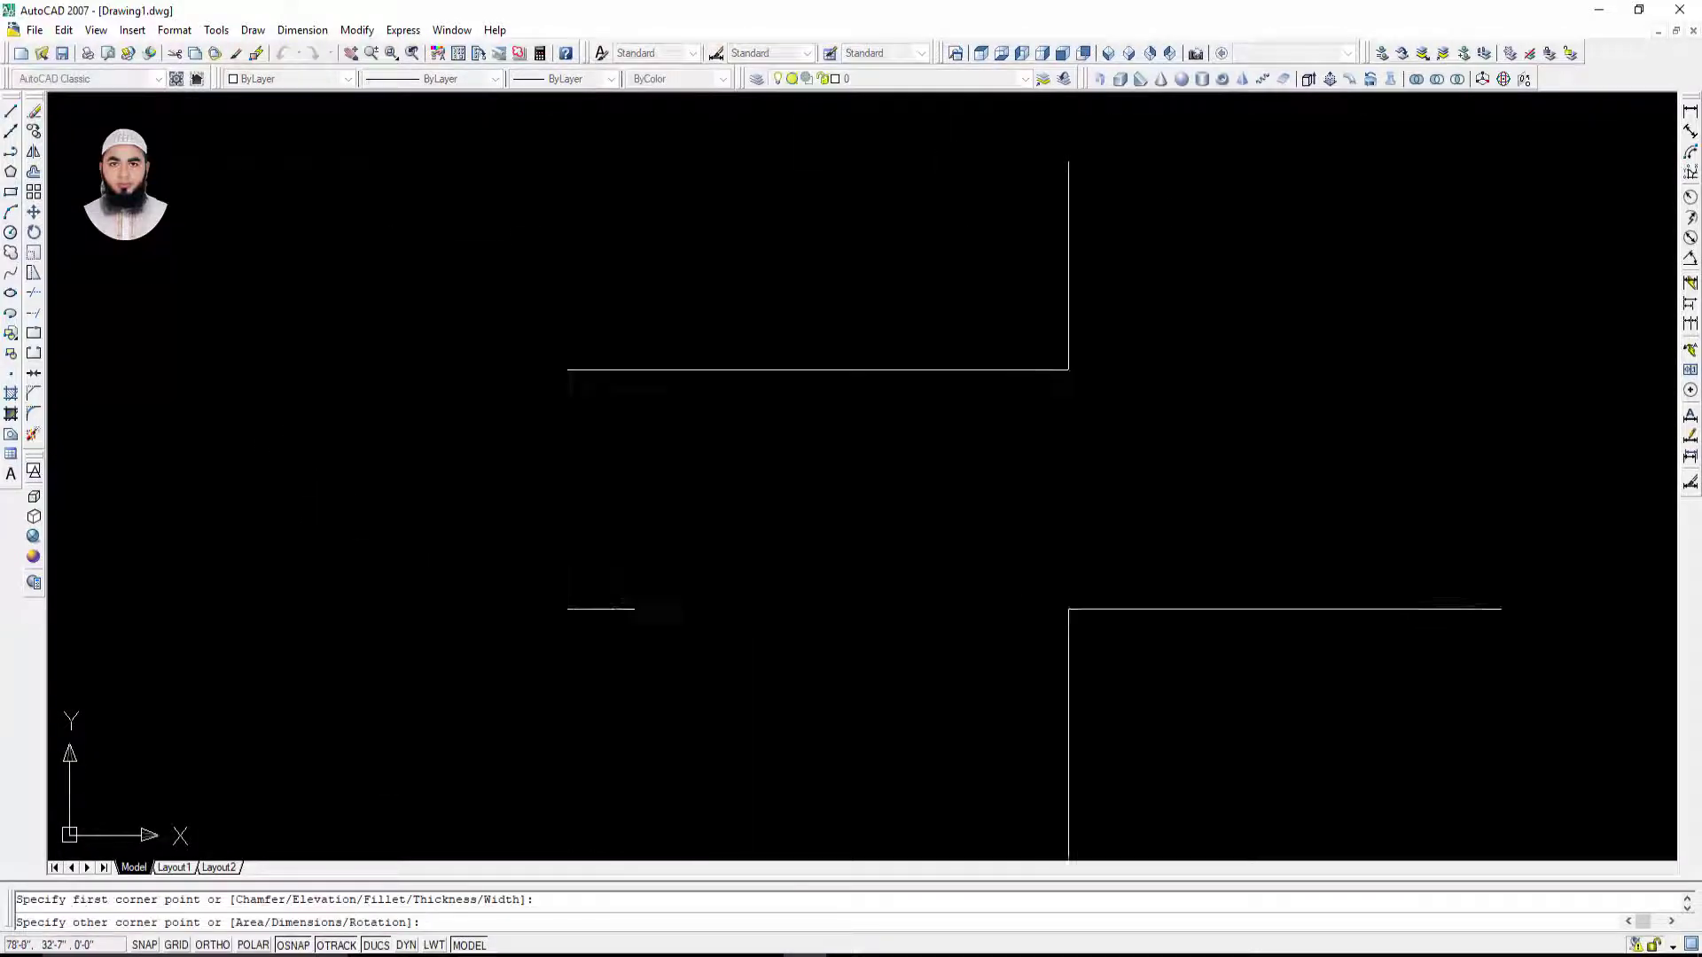
click(1070, 371)
click(989, 609)
text(x)
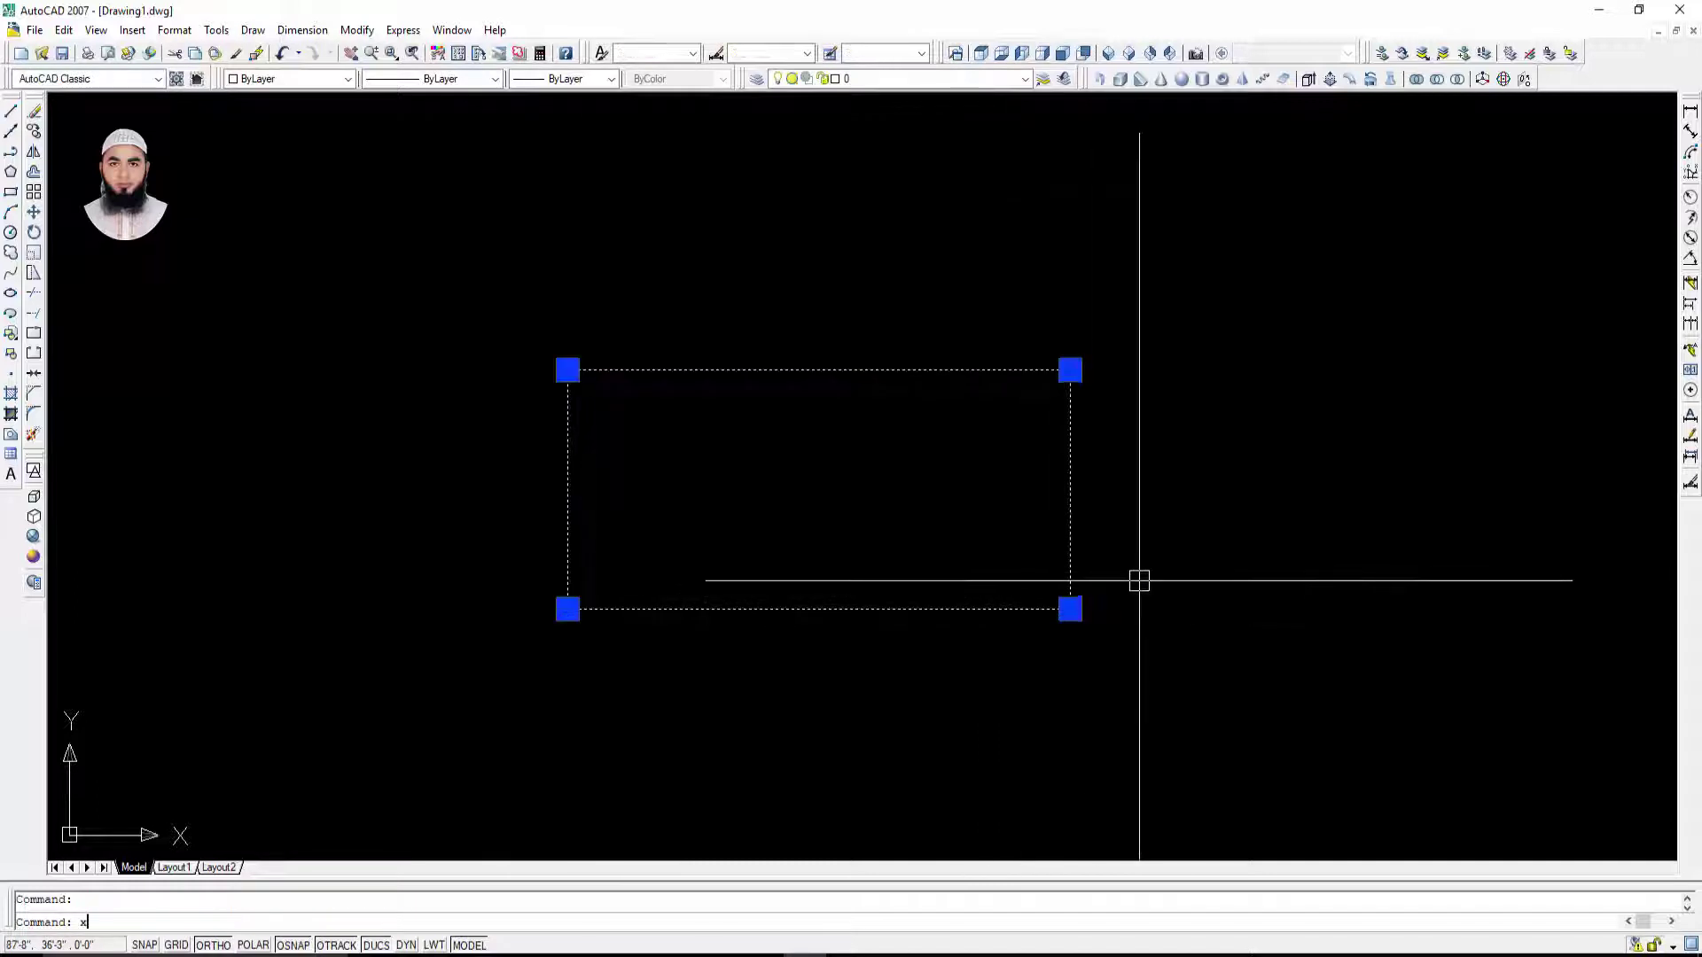
key(Escape)
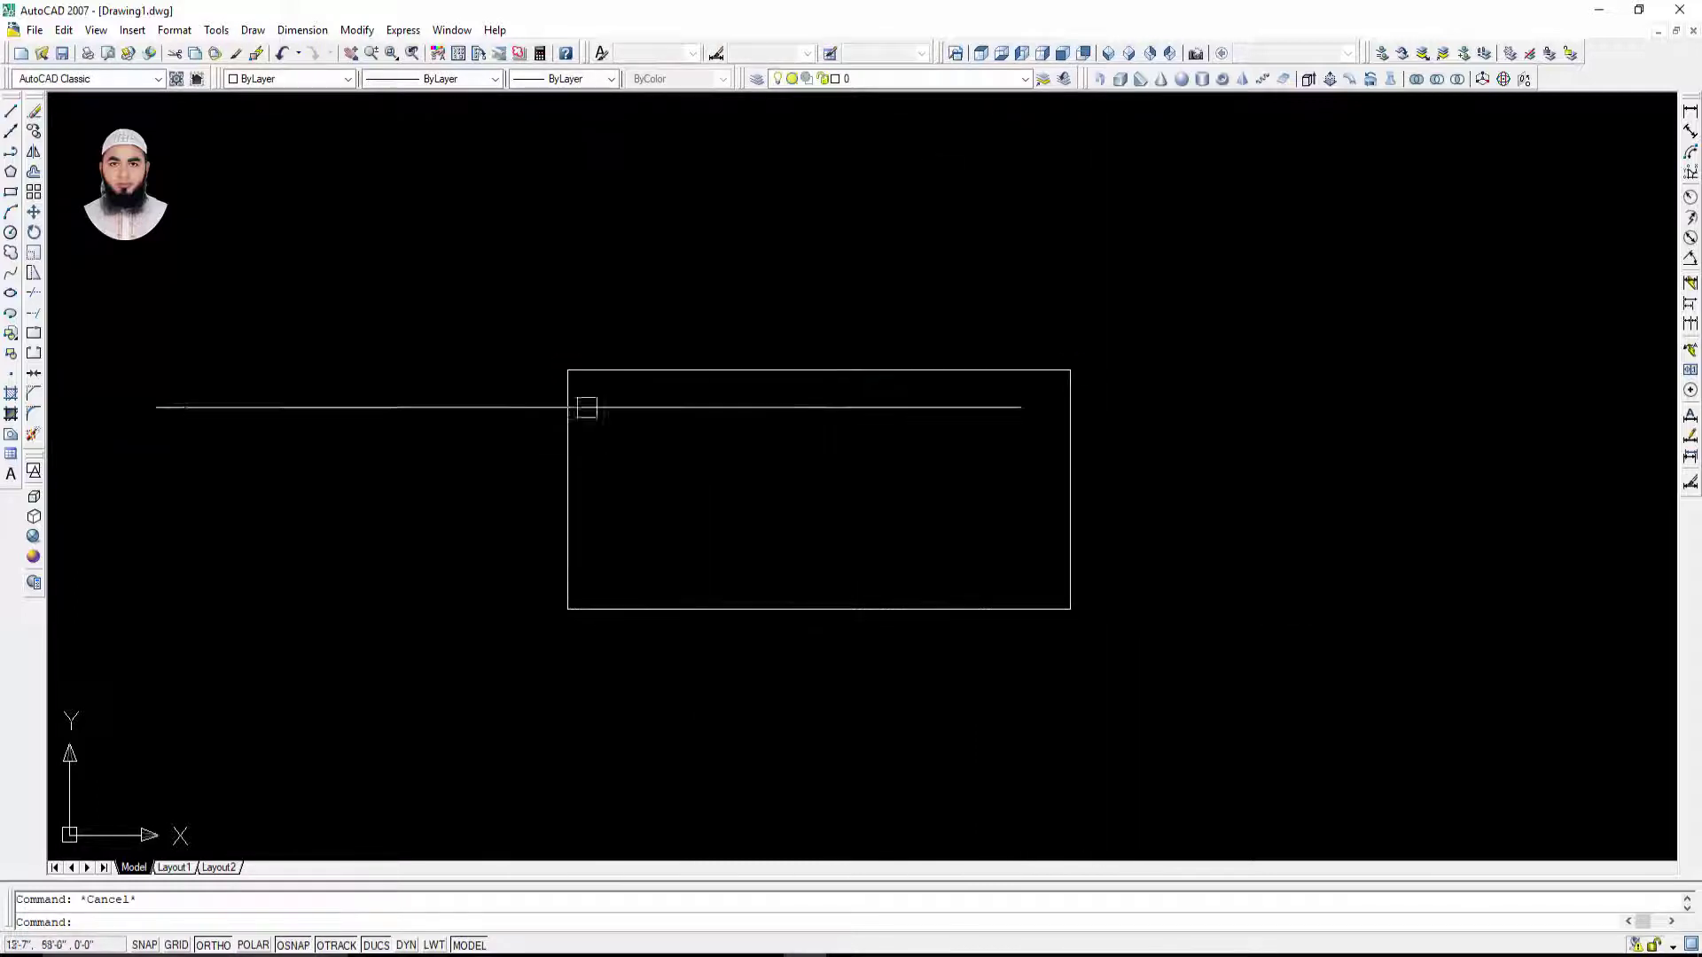
Step: Select each rectangle edge individually to confirm they are separate lines
click(568, 425)
click(673, 371)
key(Escape)
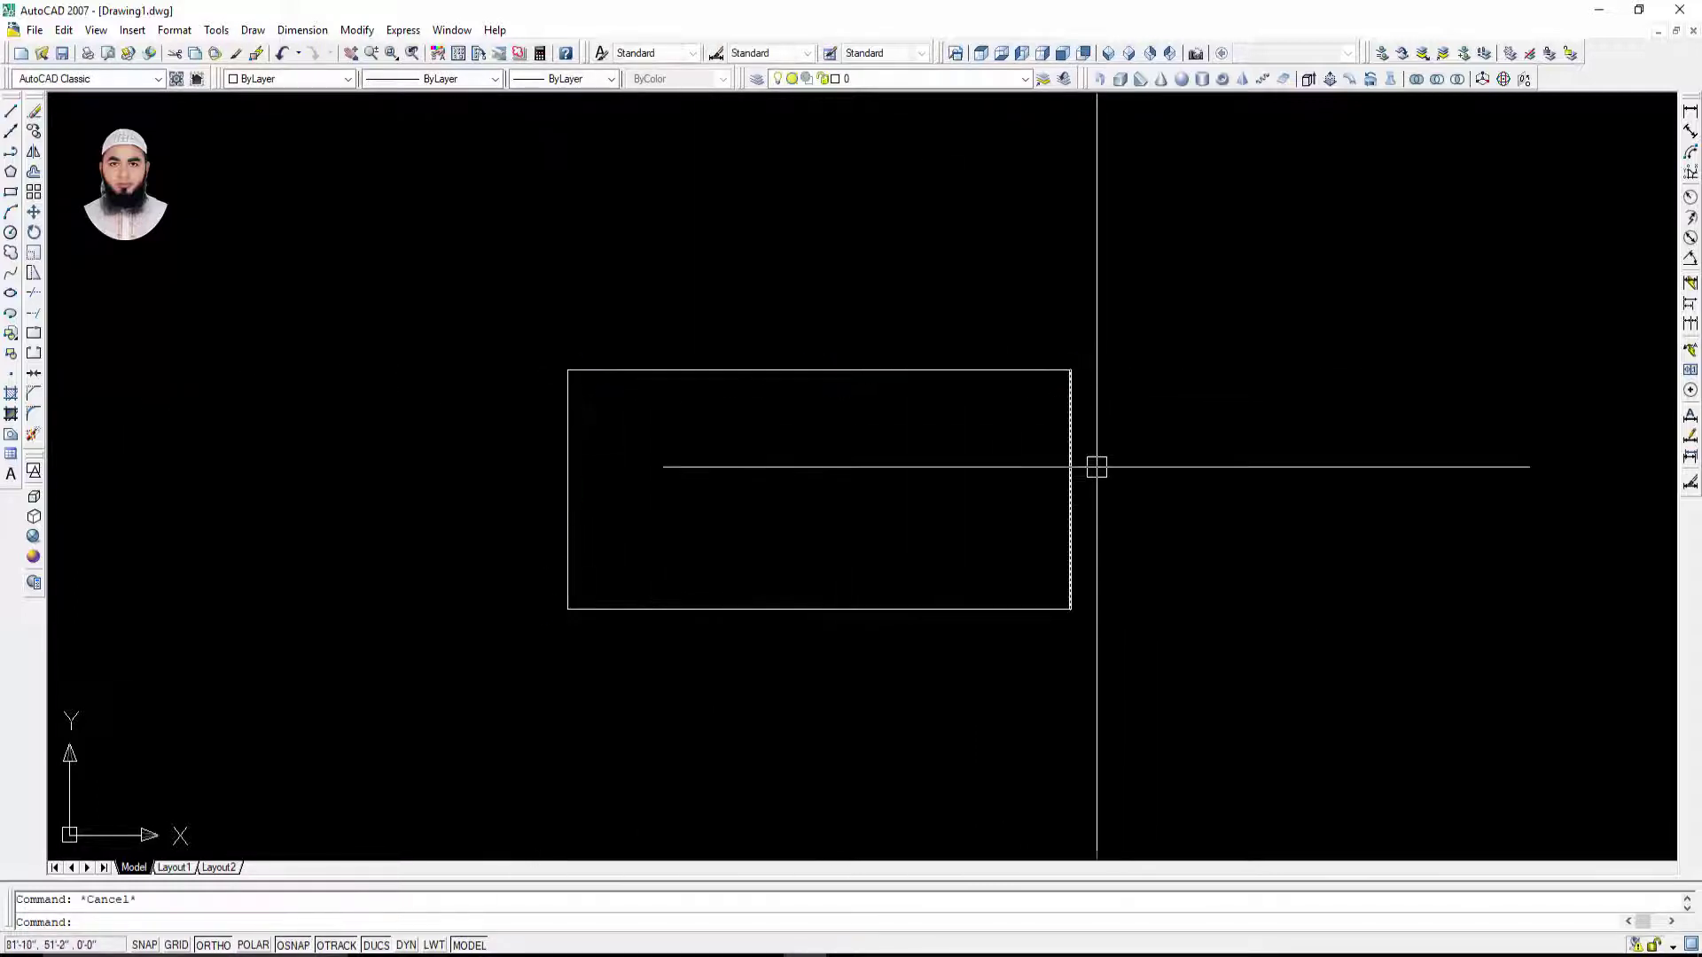
click(1070, 501)
click(927, 609)
key(Escape)
click(567, 496)
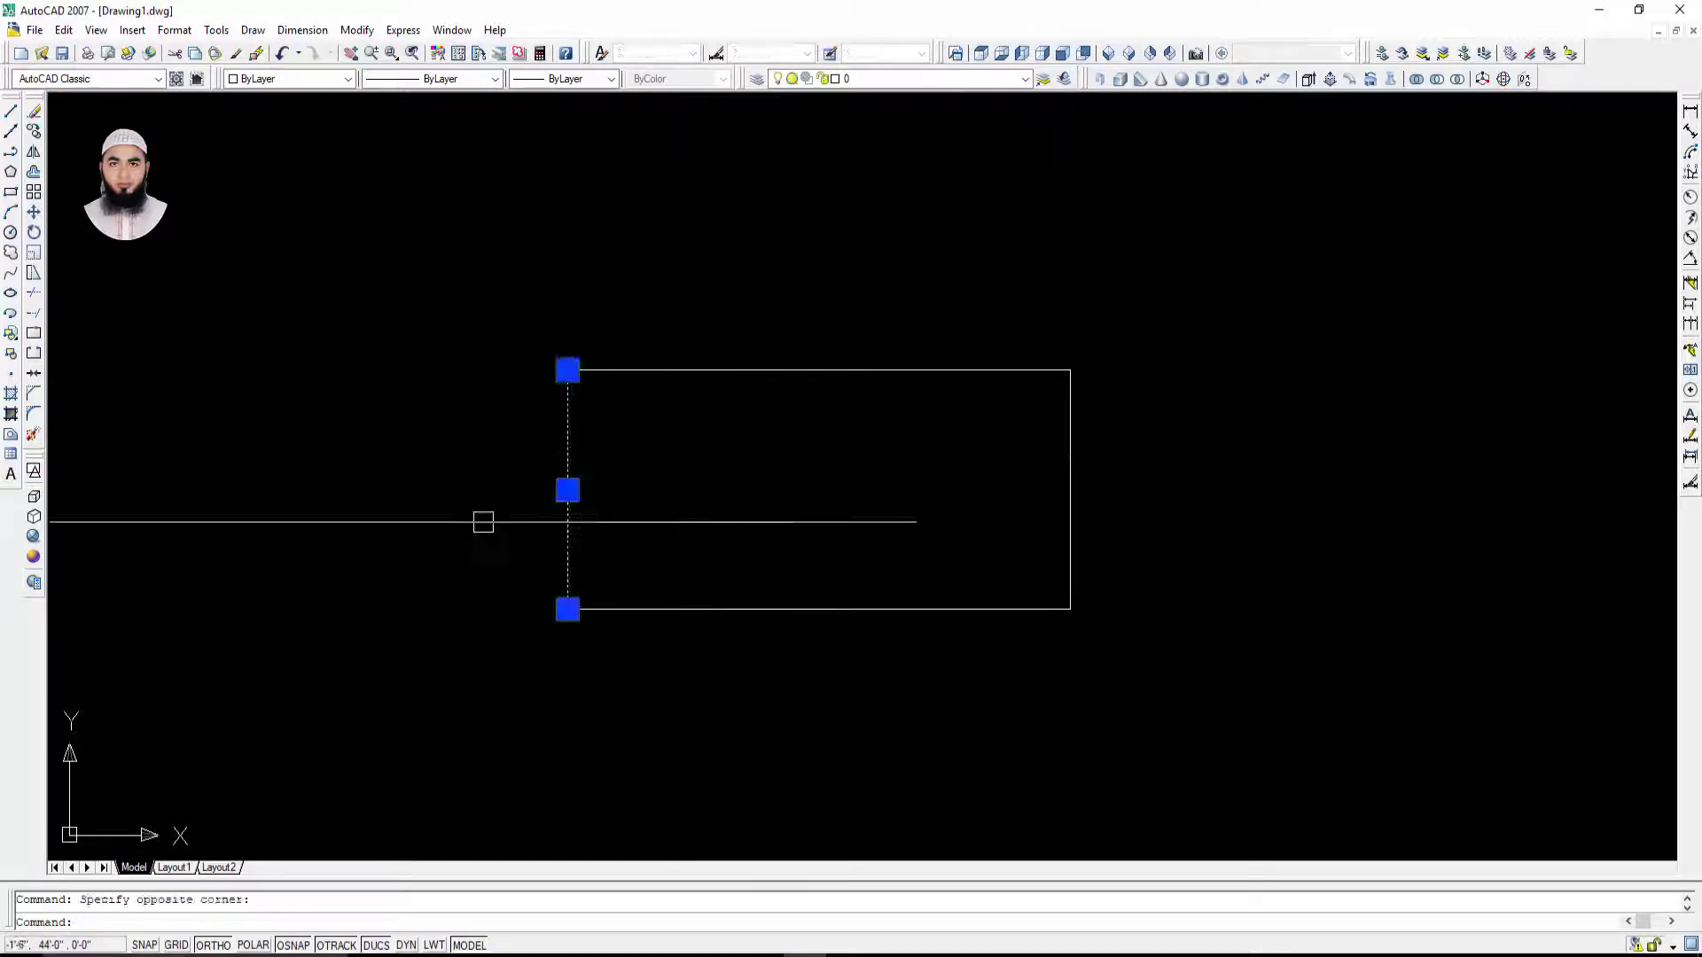
key(Escape)
Step: Window-select all four rectangle lines and colour them cyan
scroll(760, 529, down, 2)
click(1029, 346)
click(553, 646)
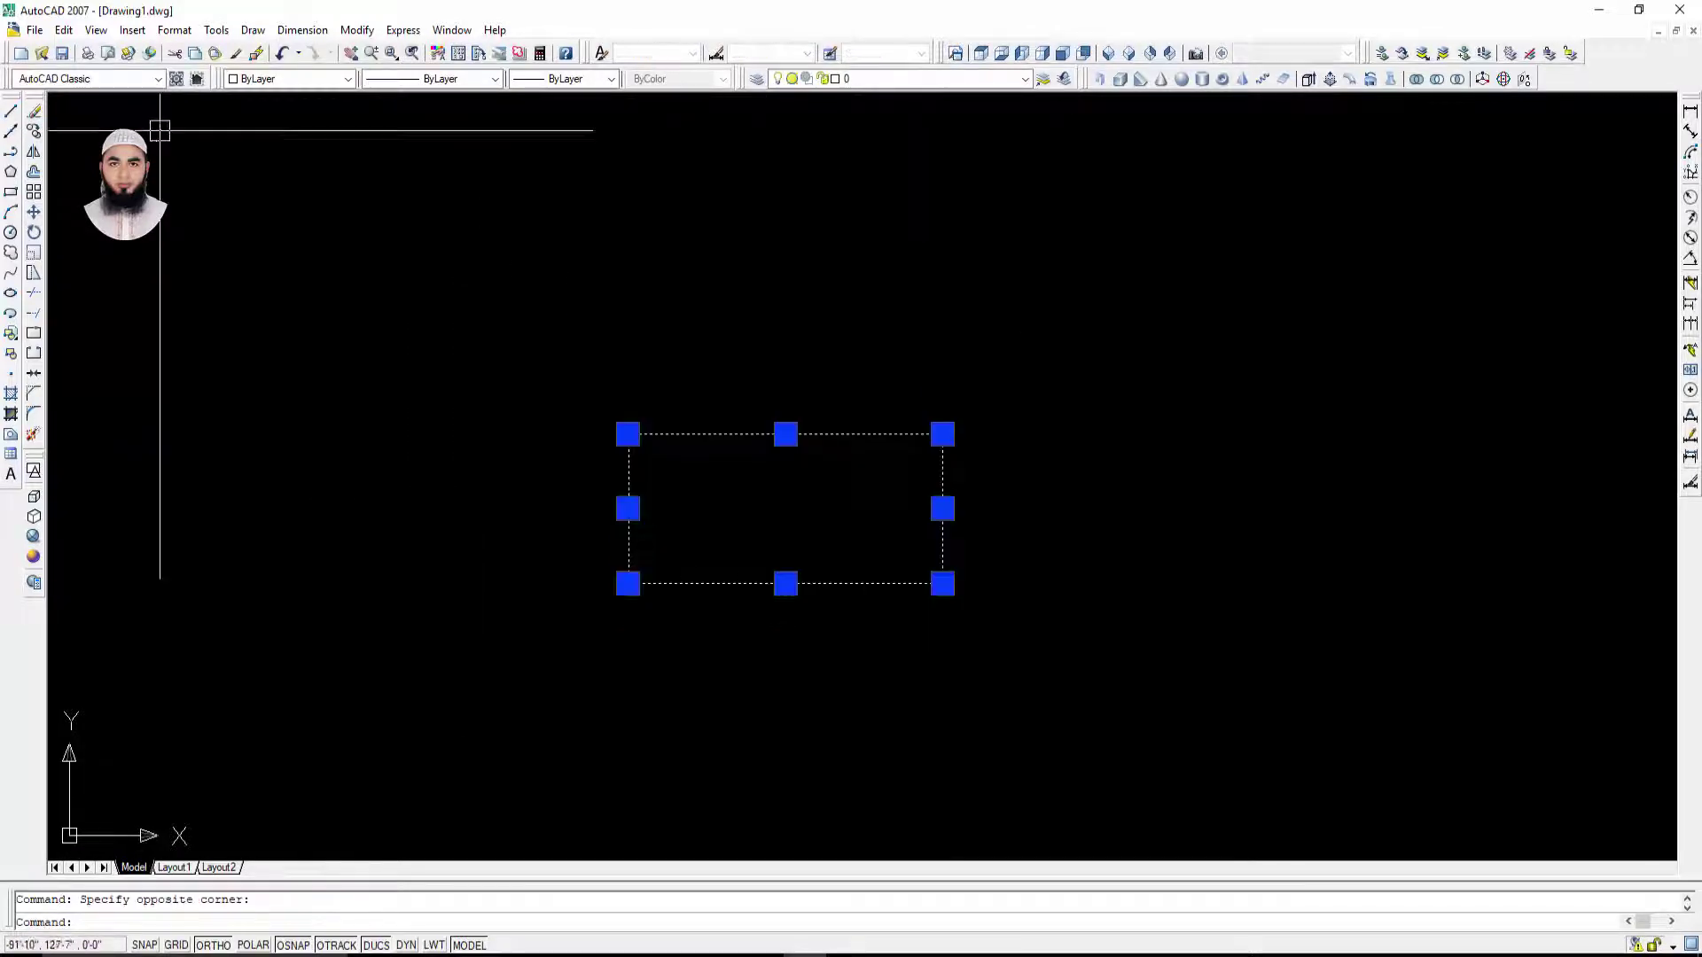
click(279, 80)
click(267, 170)
key(Escape)
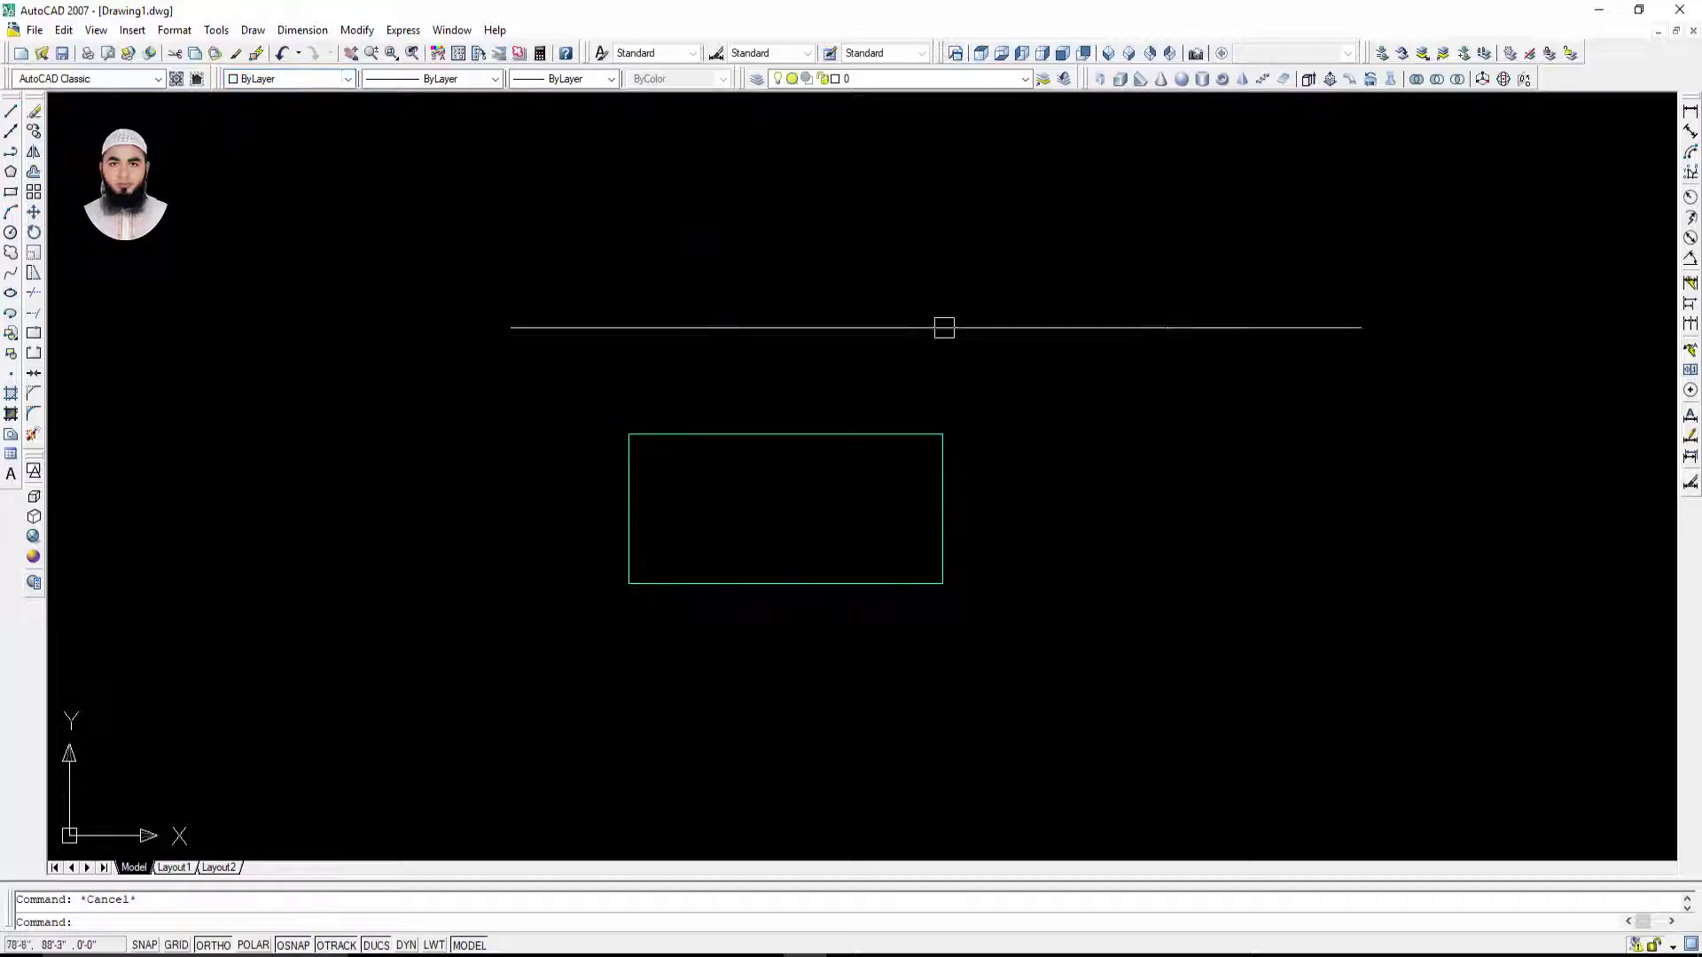
click(297, 80)
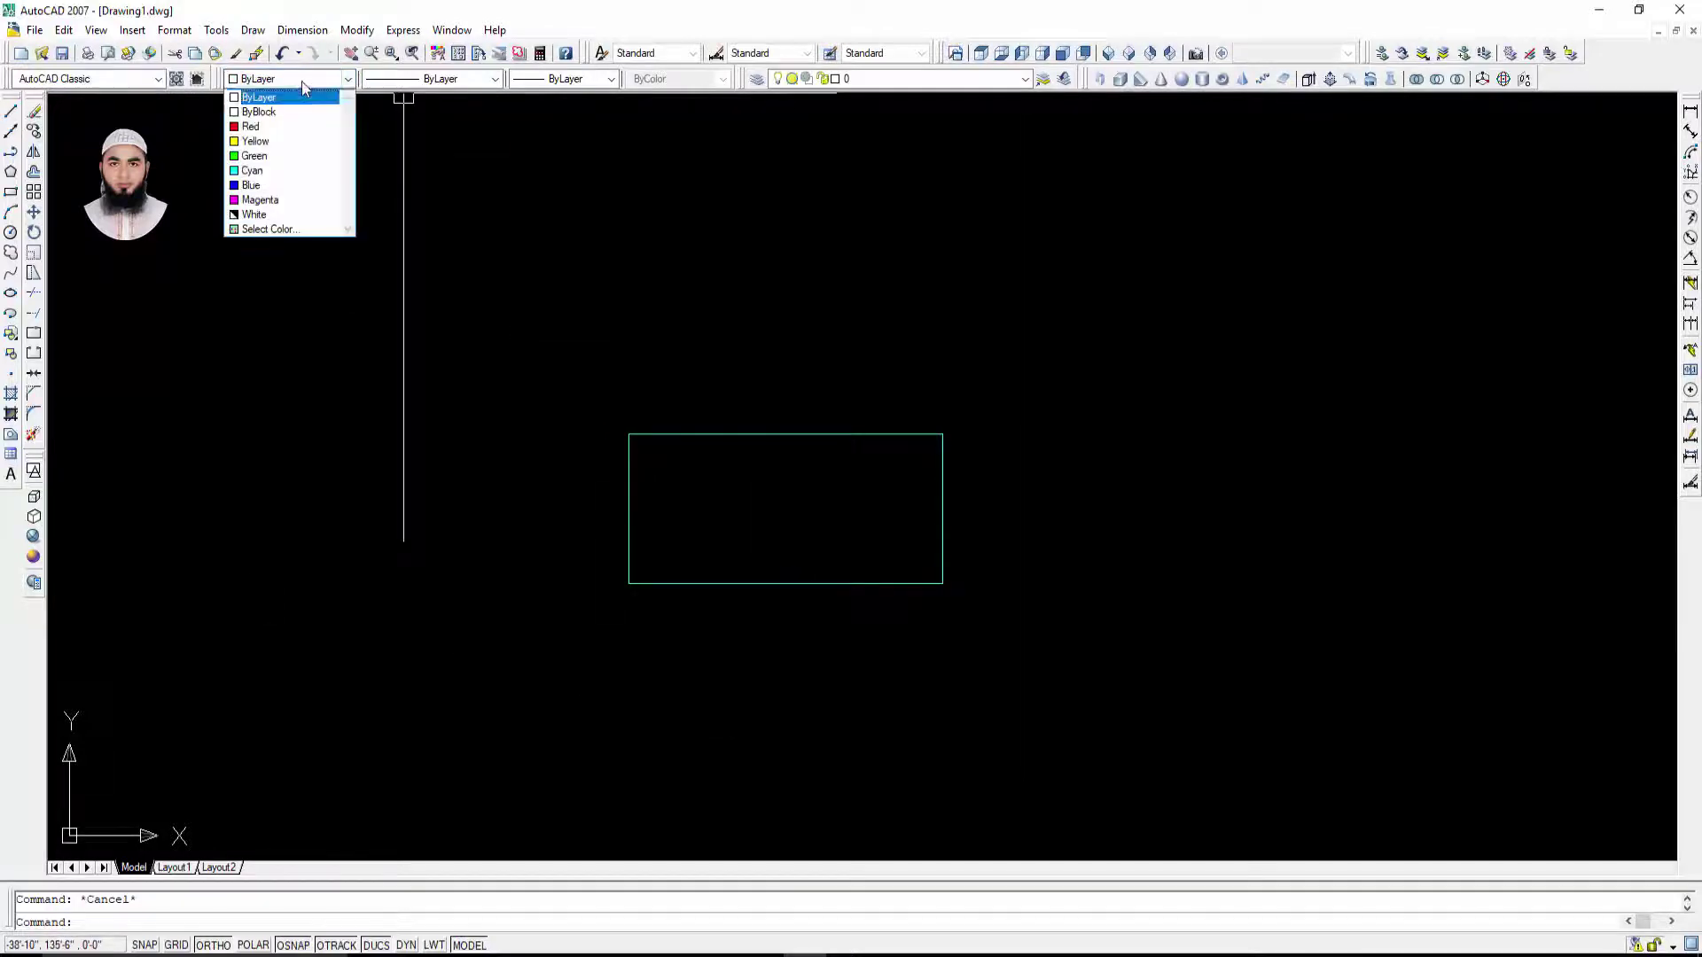
Step: Make Cyan the current colour and view the rectangle in SW Isometric with Conceptual shading
click(254, 170)
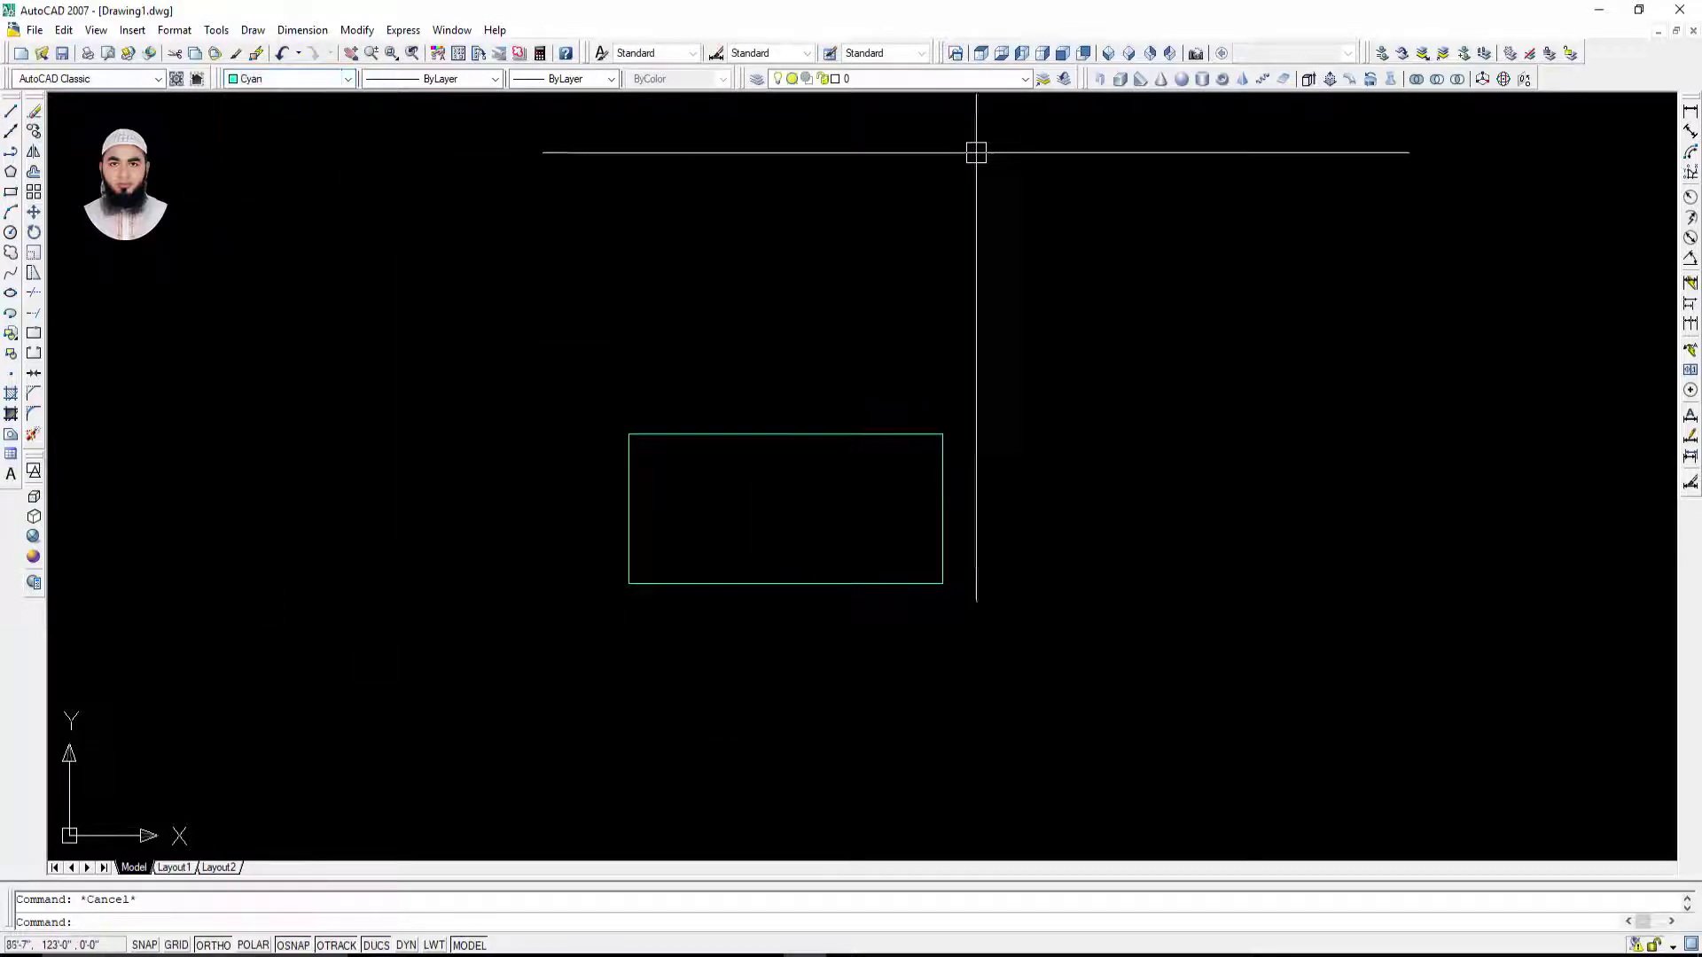
click(1108, 55)
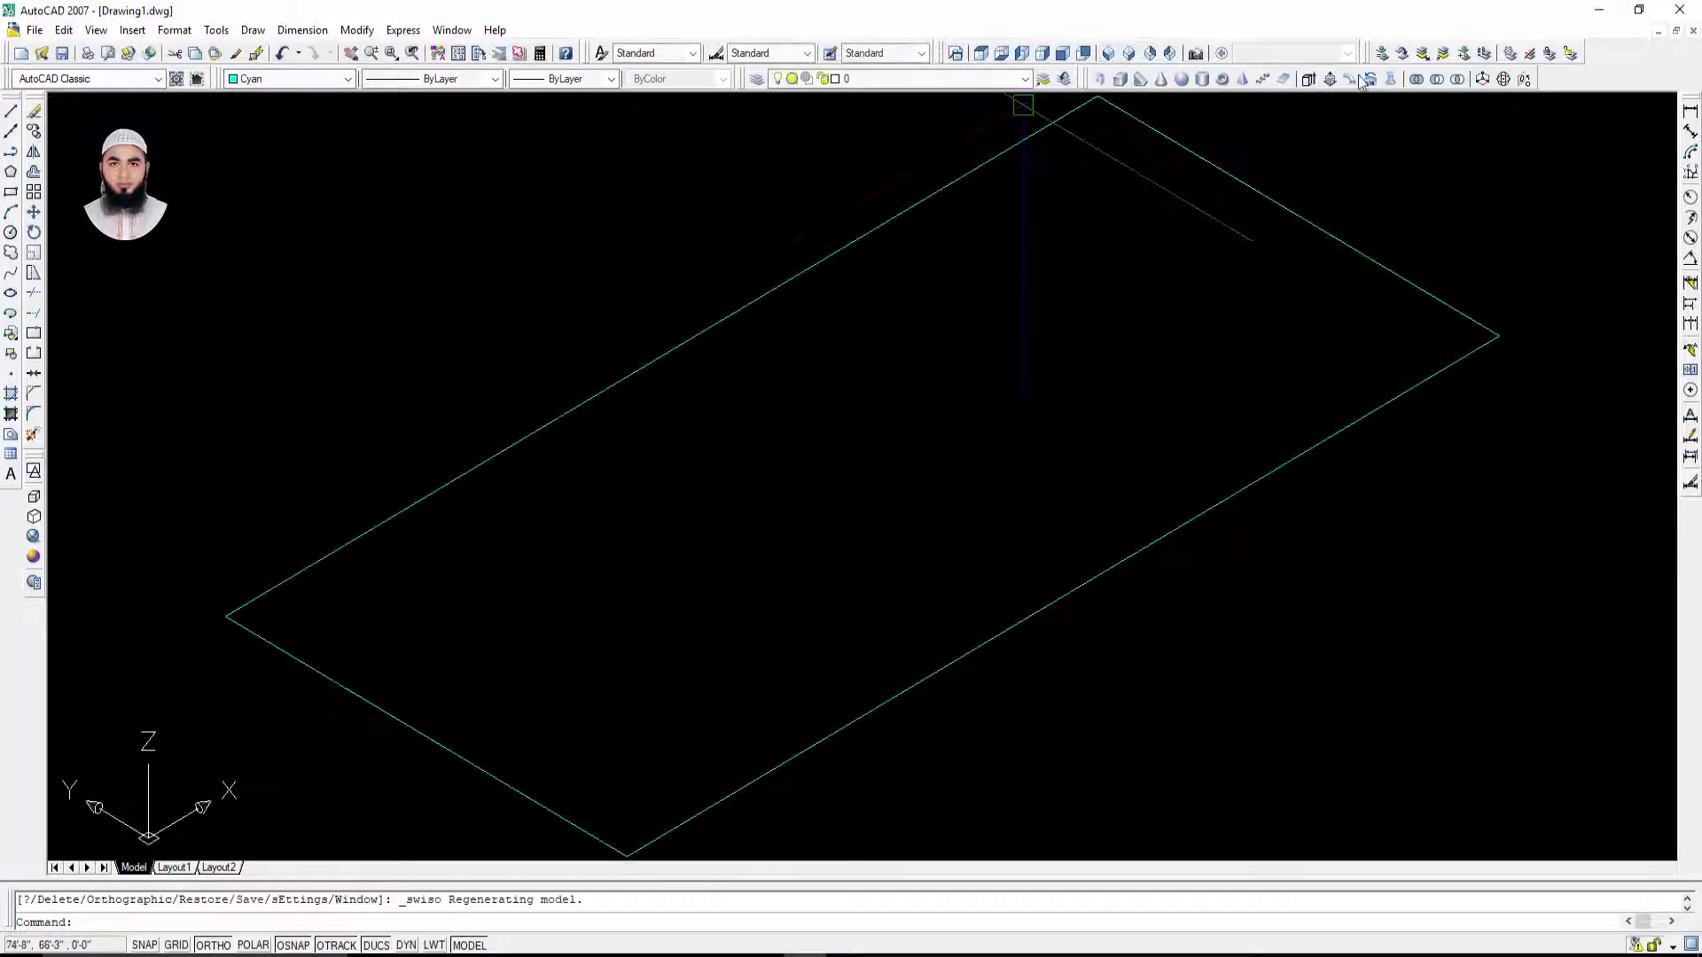
click(33, 556)
scroll(346, 594, down, 2)
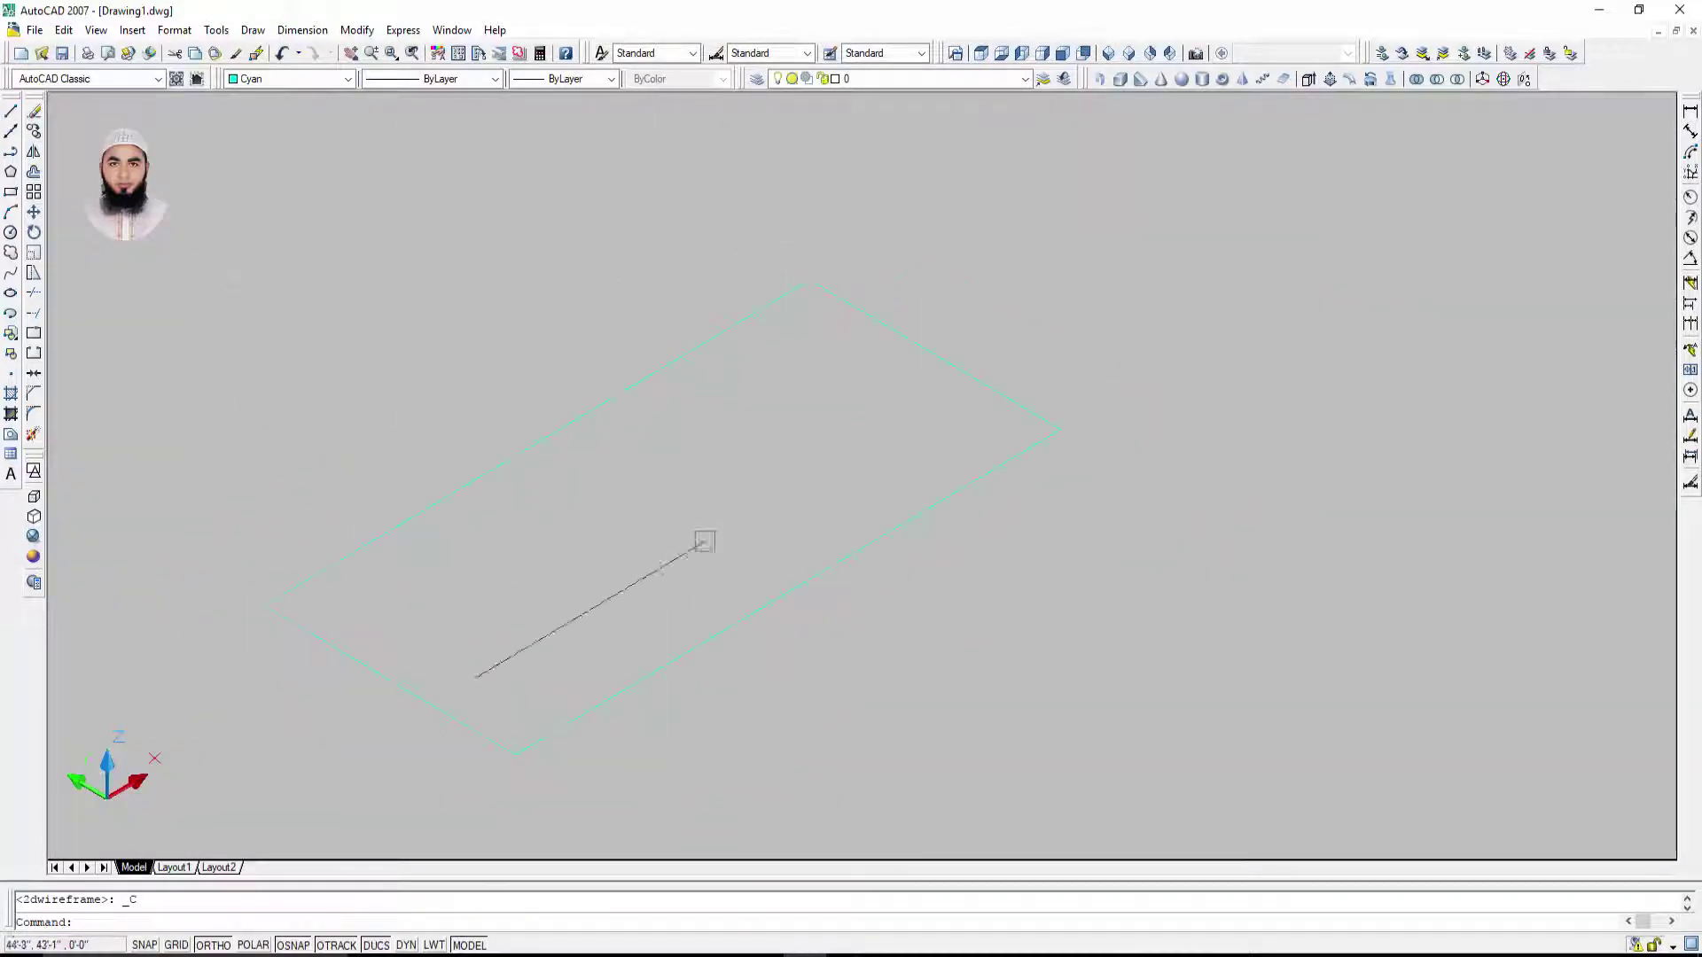
Step: Select the four rectangle lines and change their colour to red
click(360, 247)
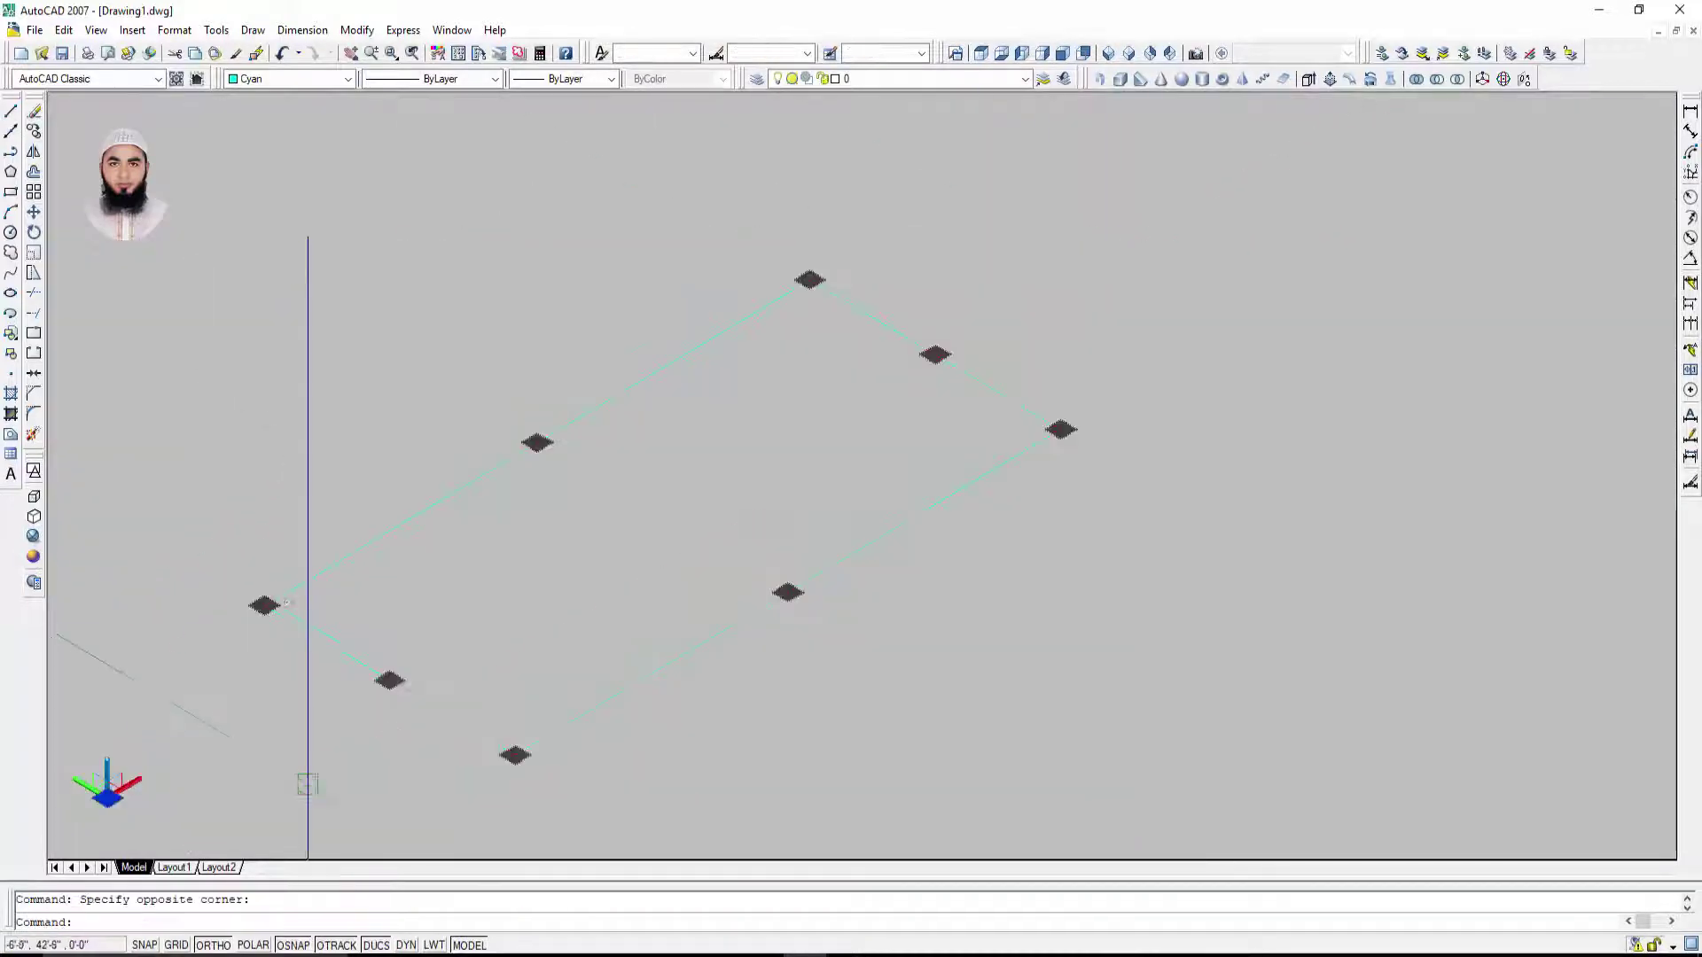
click(292, 78)
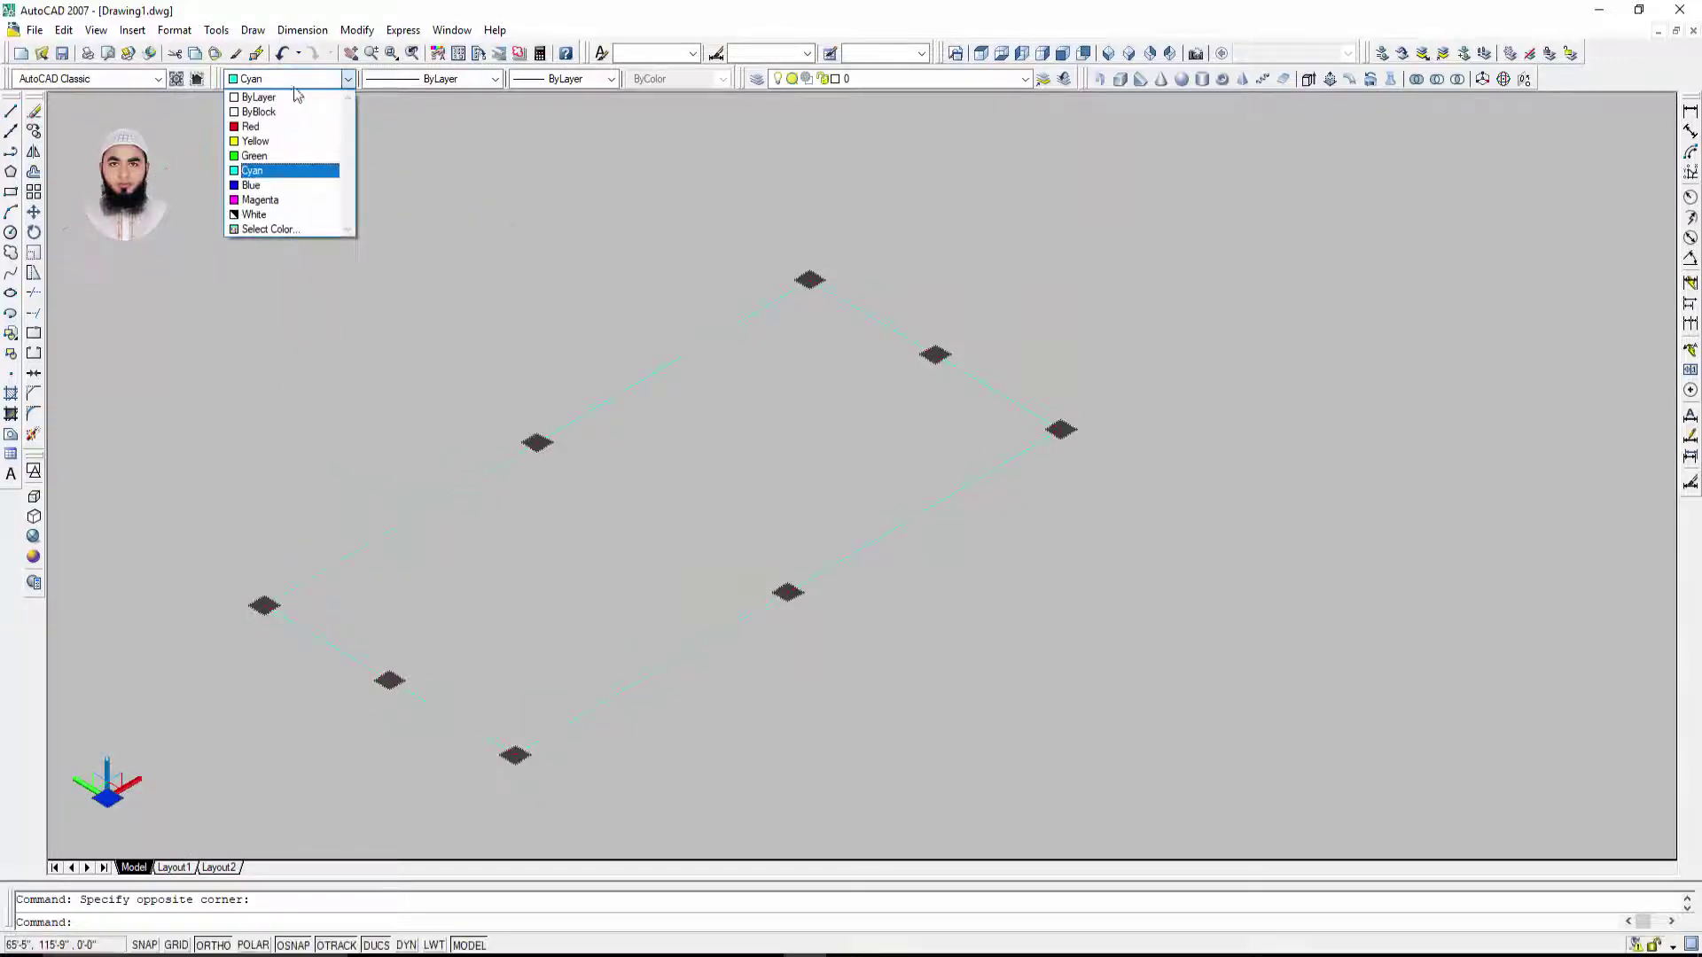
click(266, 124)
key(Escape)
Step: Recentre the view and check the lower-right and upper-right edges individually
middle_drag(984, 502, 1090, 448)
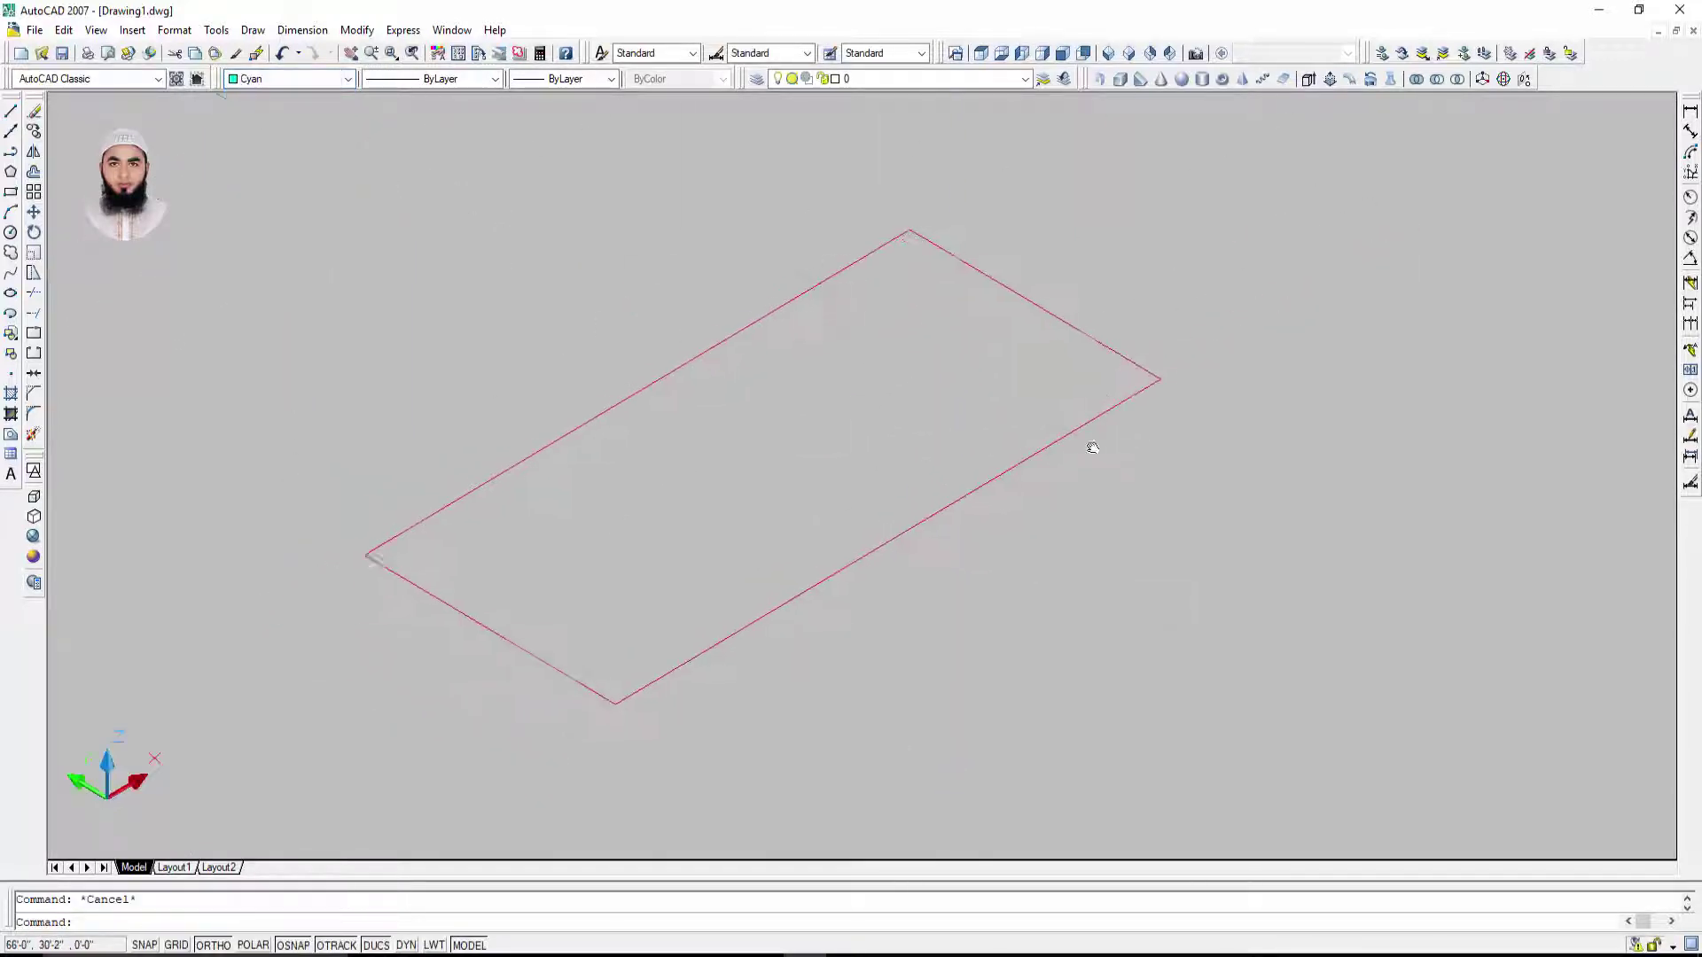
drag(1127, 264, 502, 612)
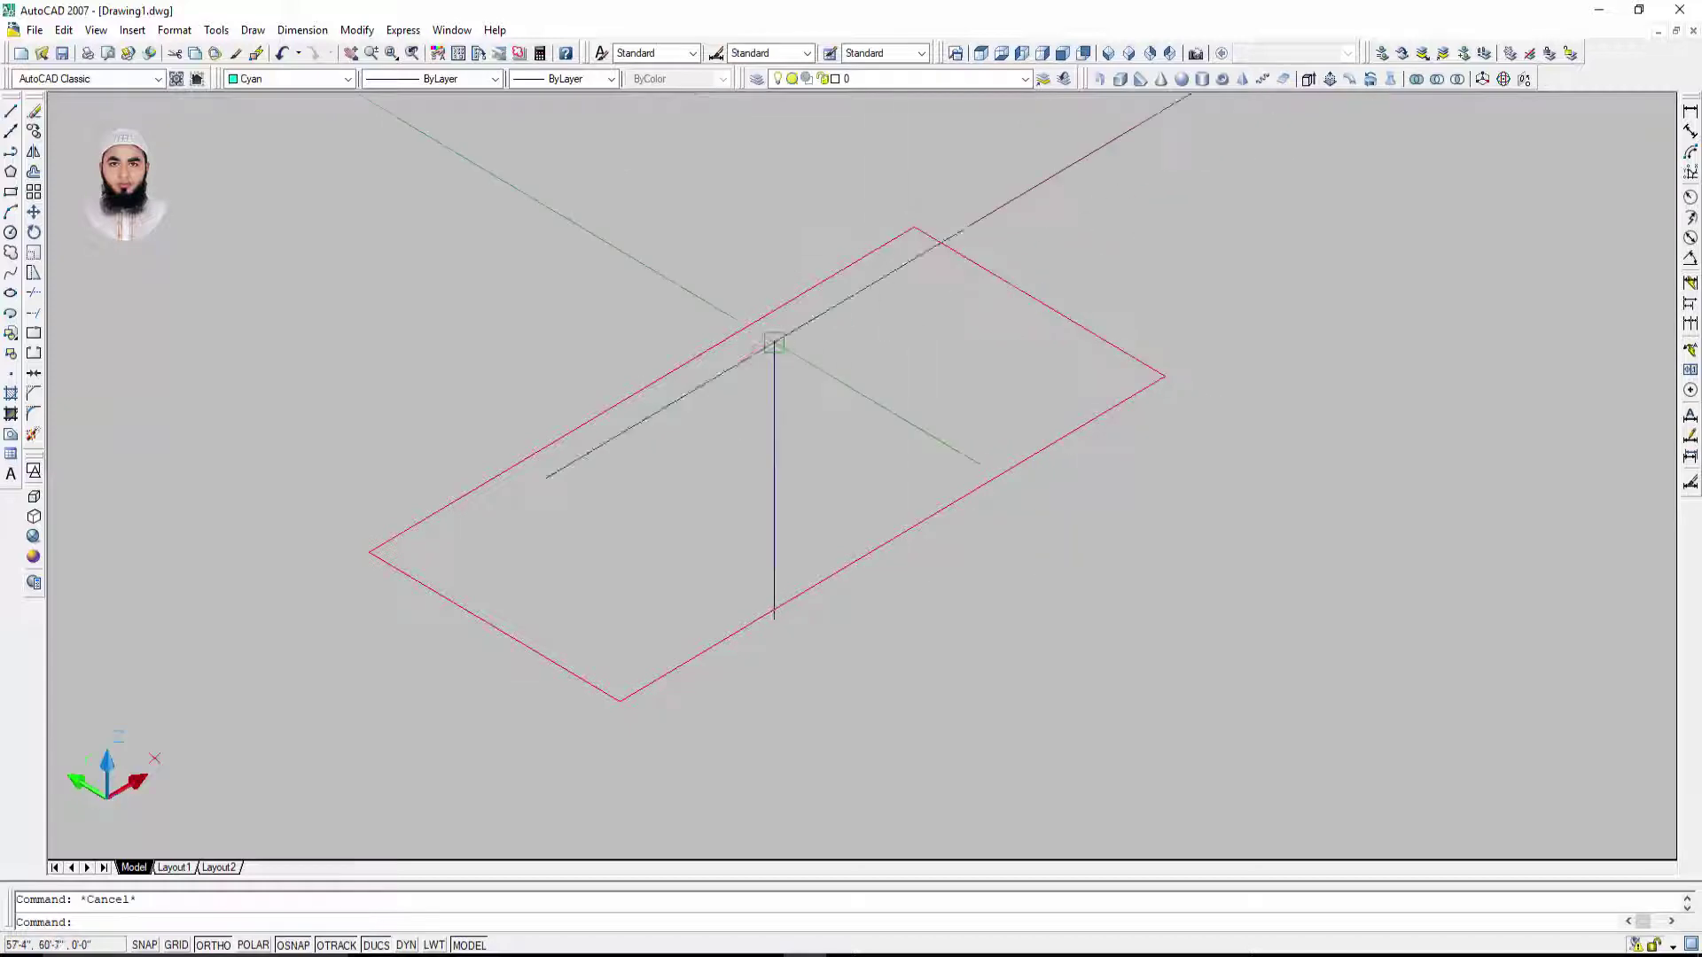
key(Escape)
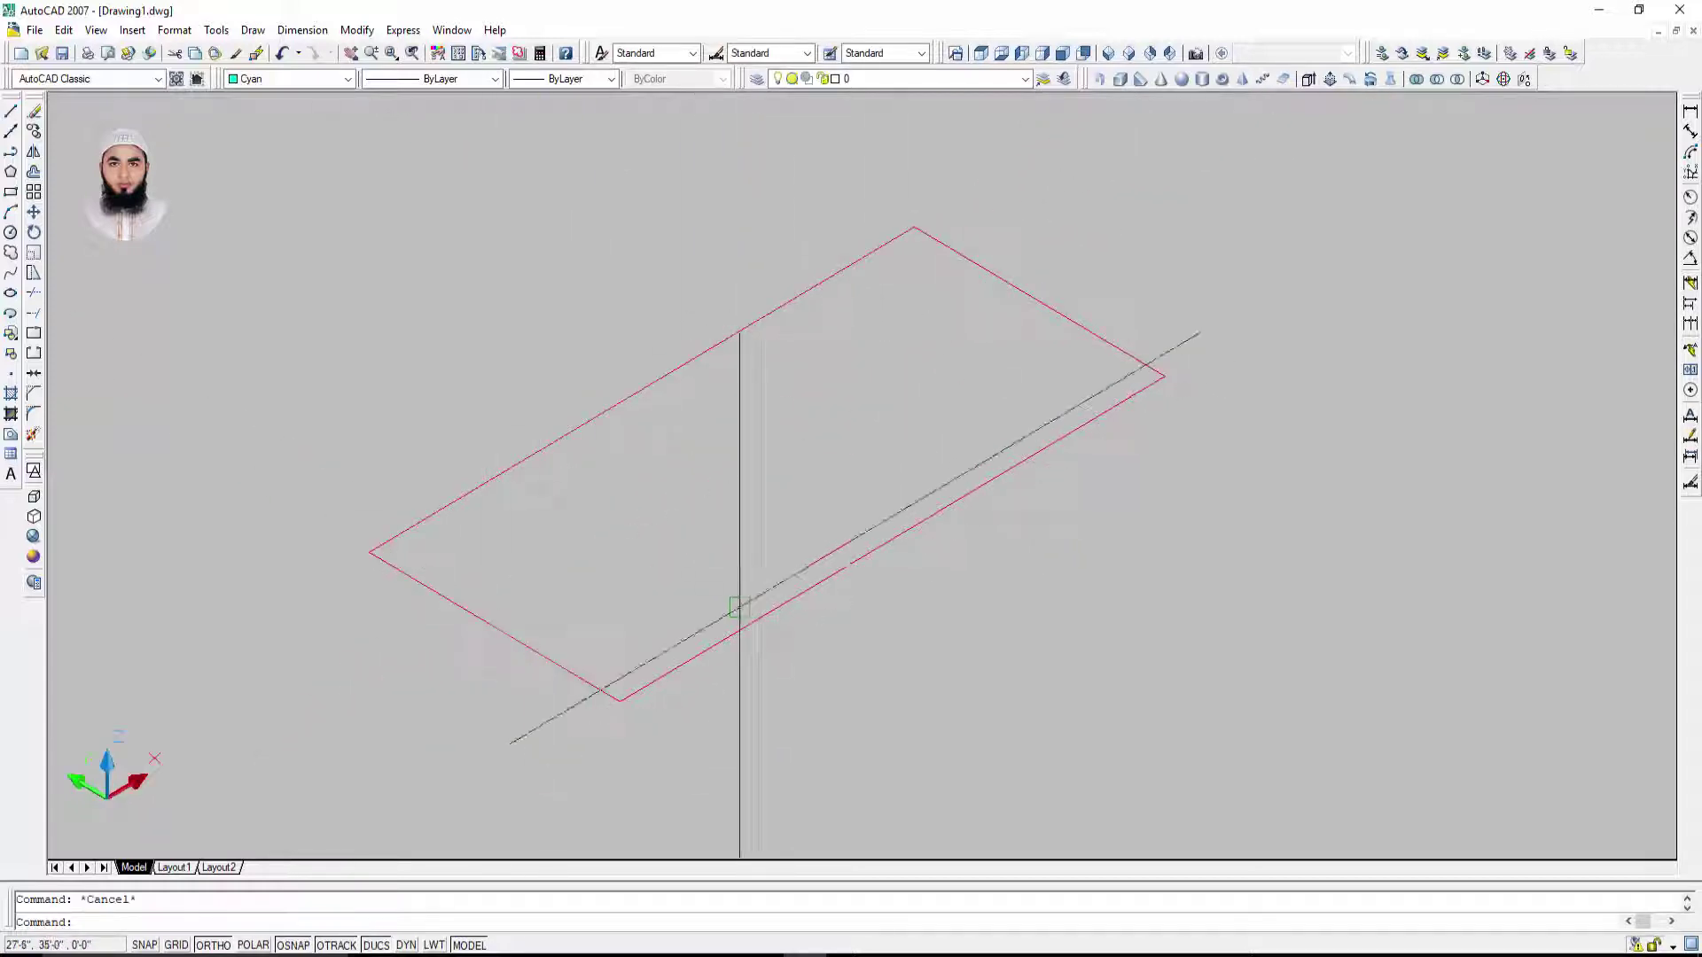
click(735, 610)
click(674, 687)
key(Escape)
click(1108, 258)
click(1033, 334)
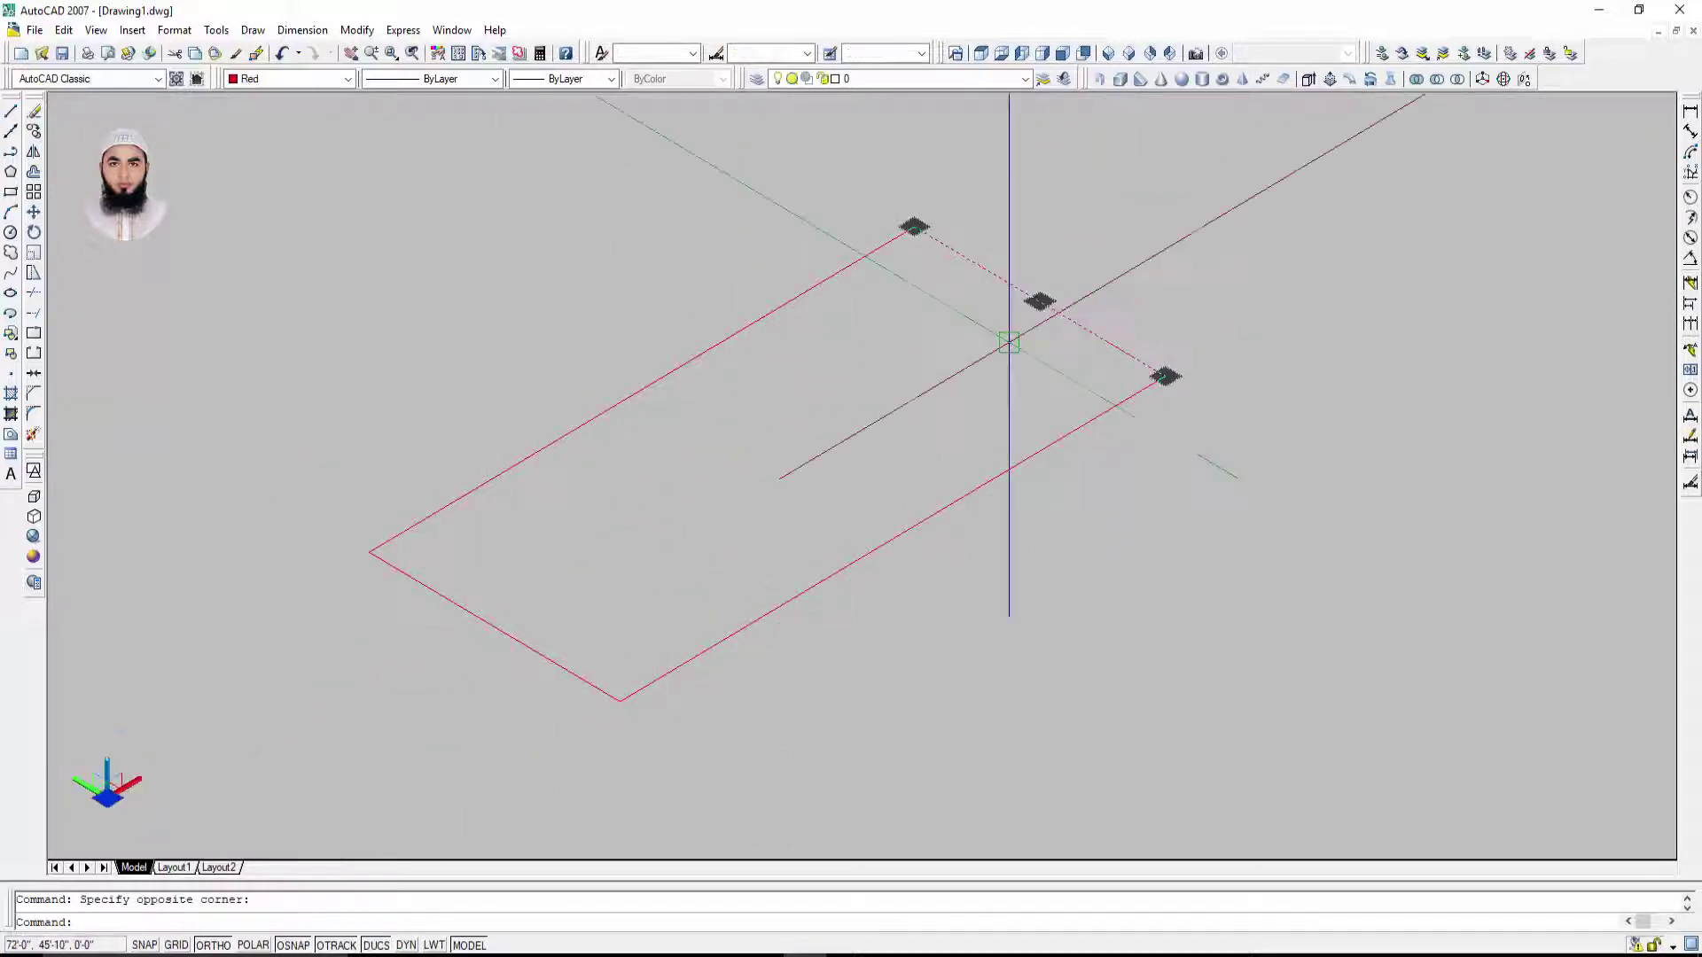
key(Escape)
text(e)
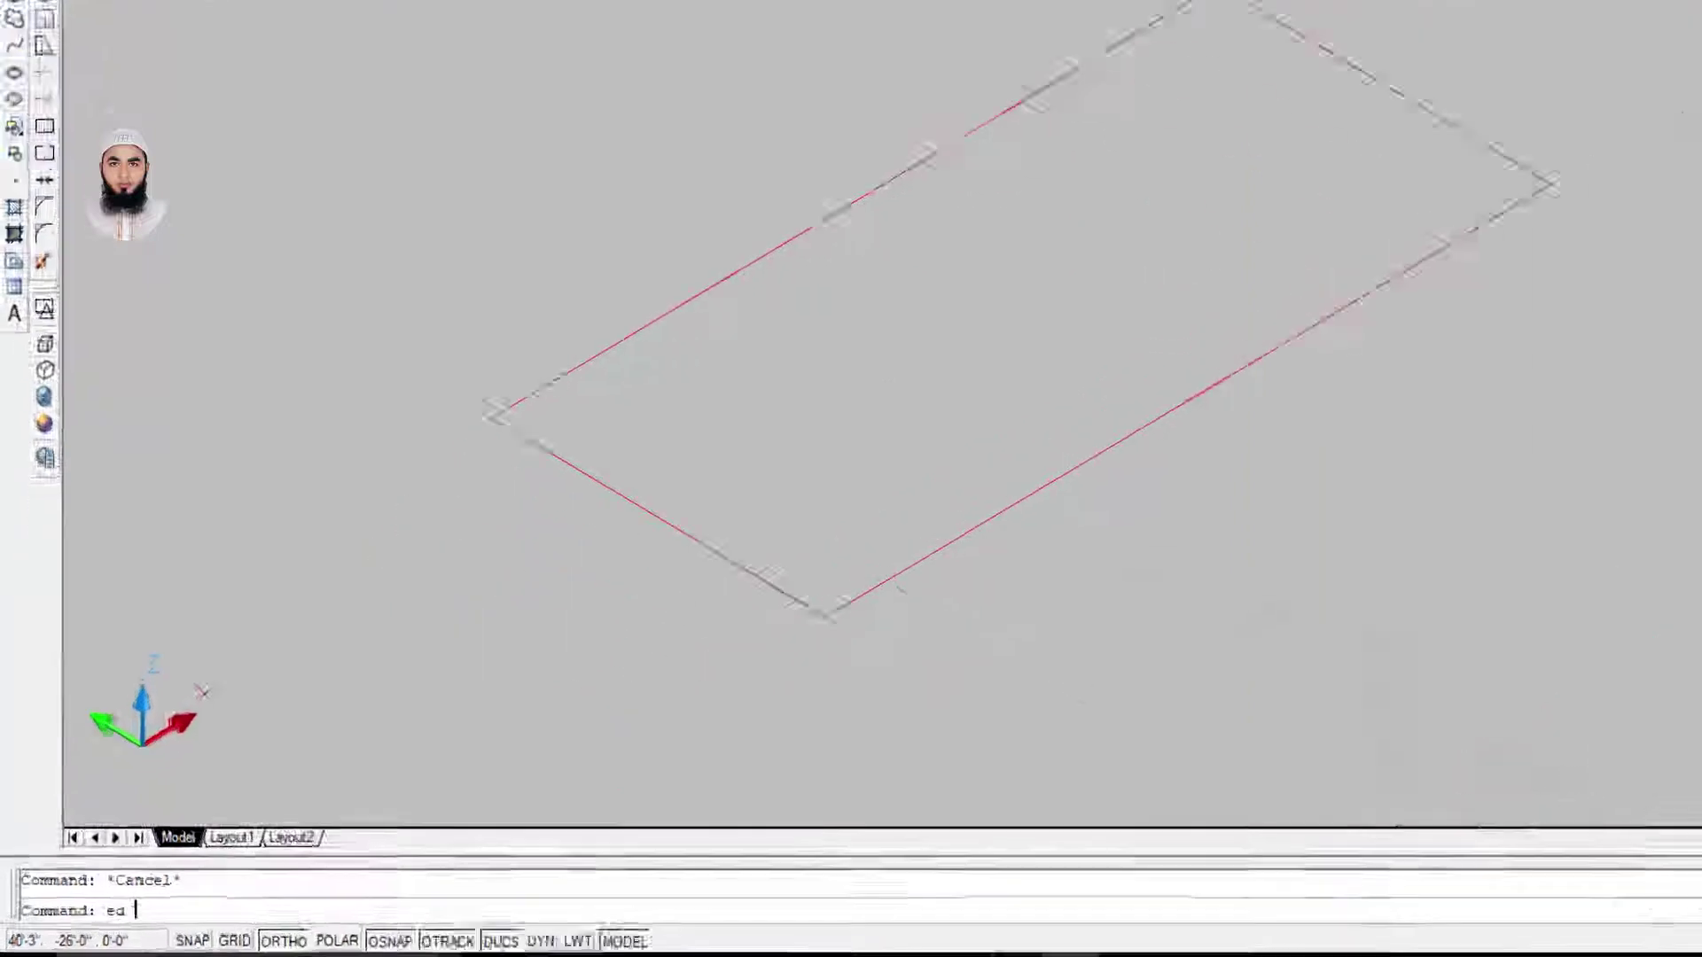
Step: Run EDGESURF and pick the rectangle's four edges in turn to create the mesh
text(dgesurf)
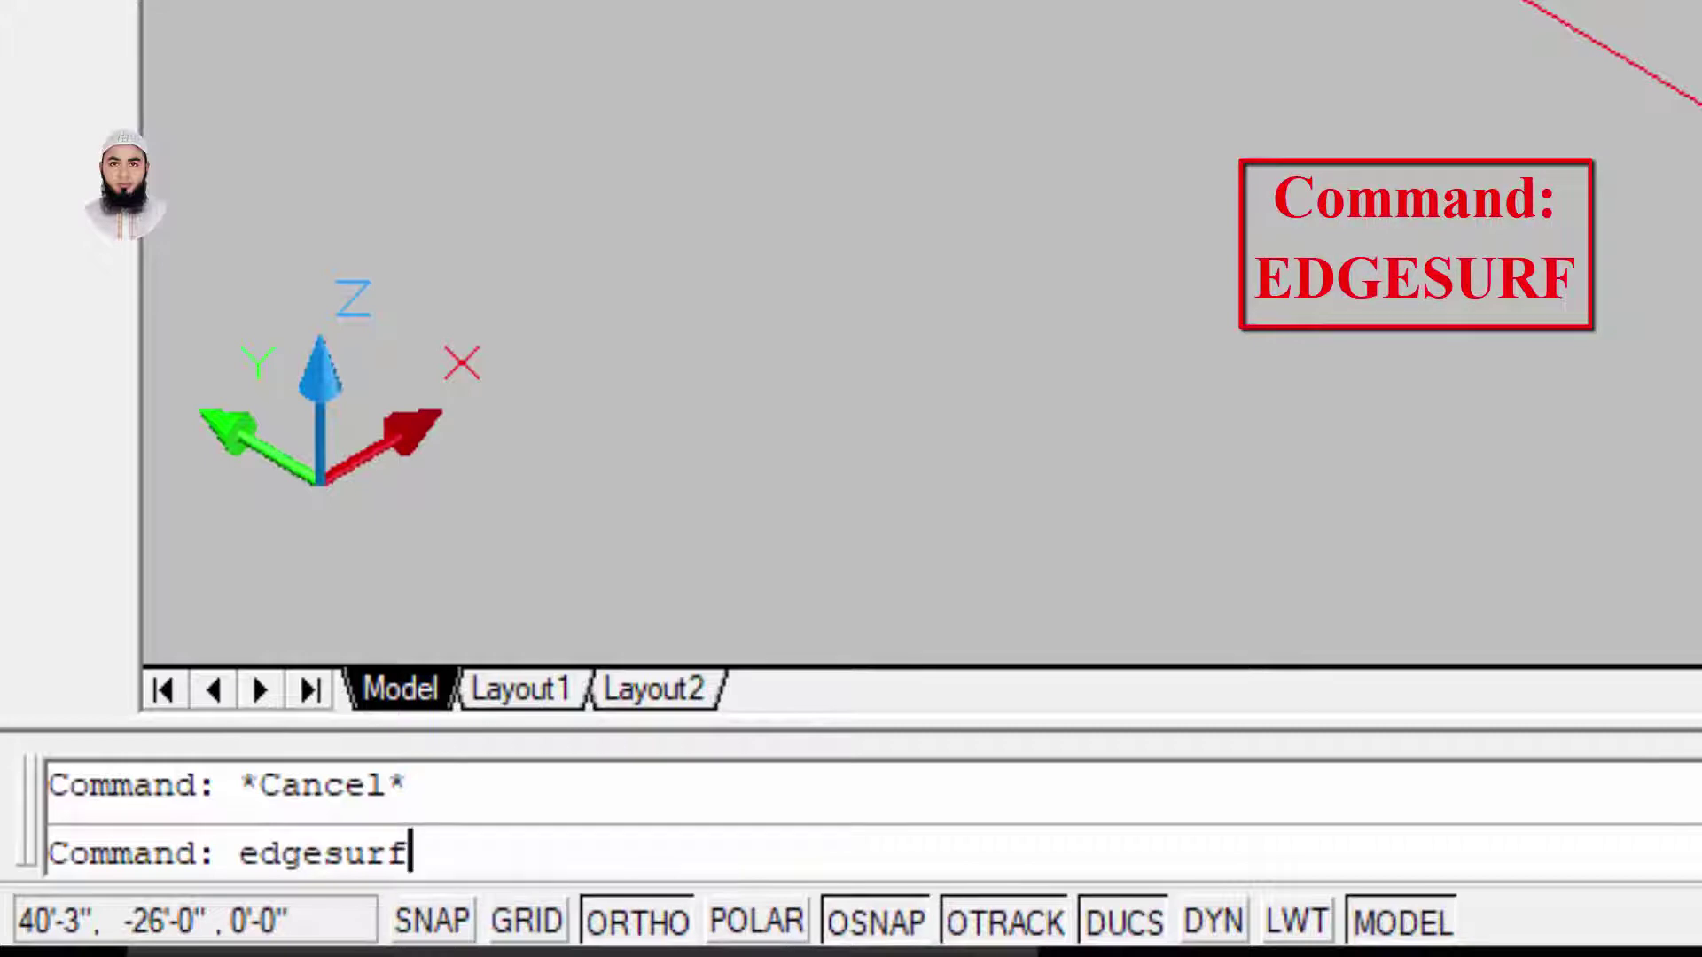
key(Return)
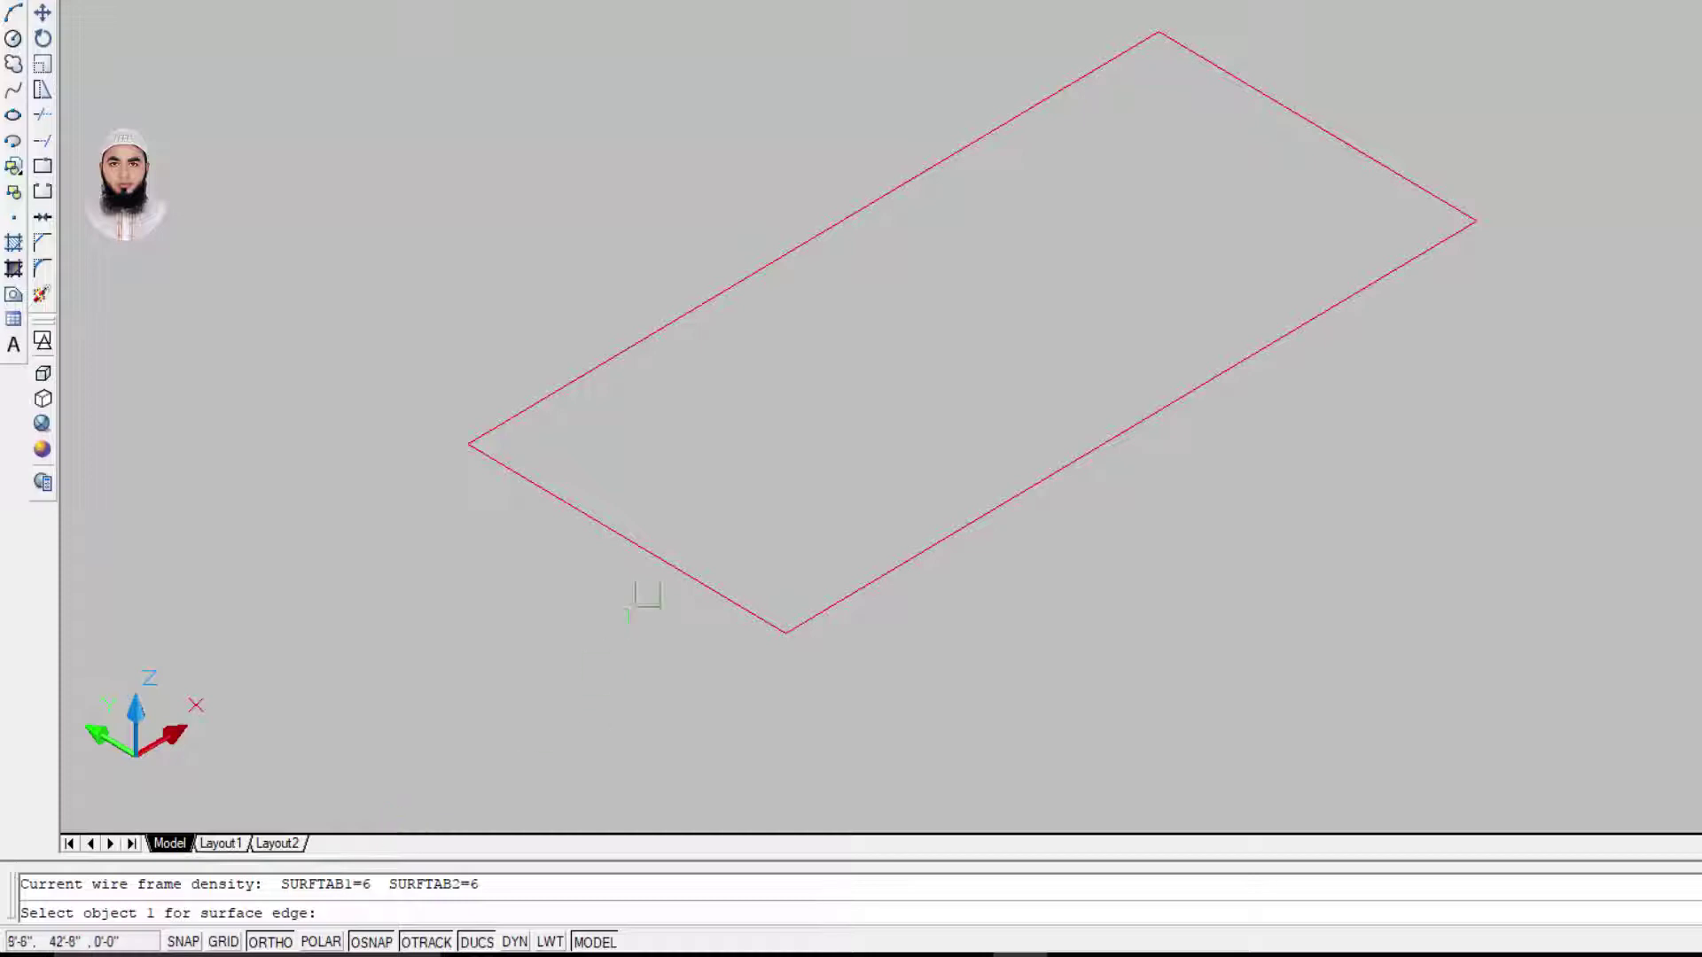
click(684, 577)
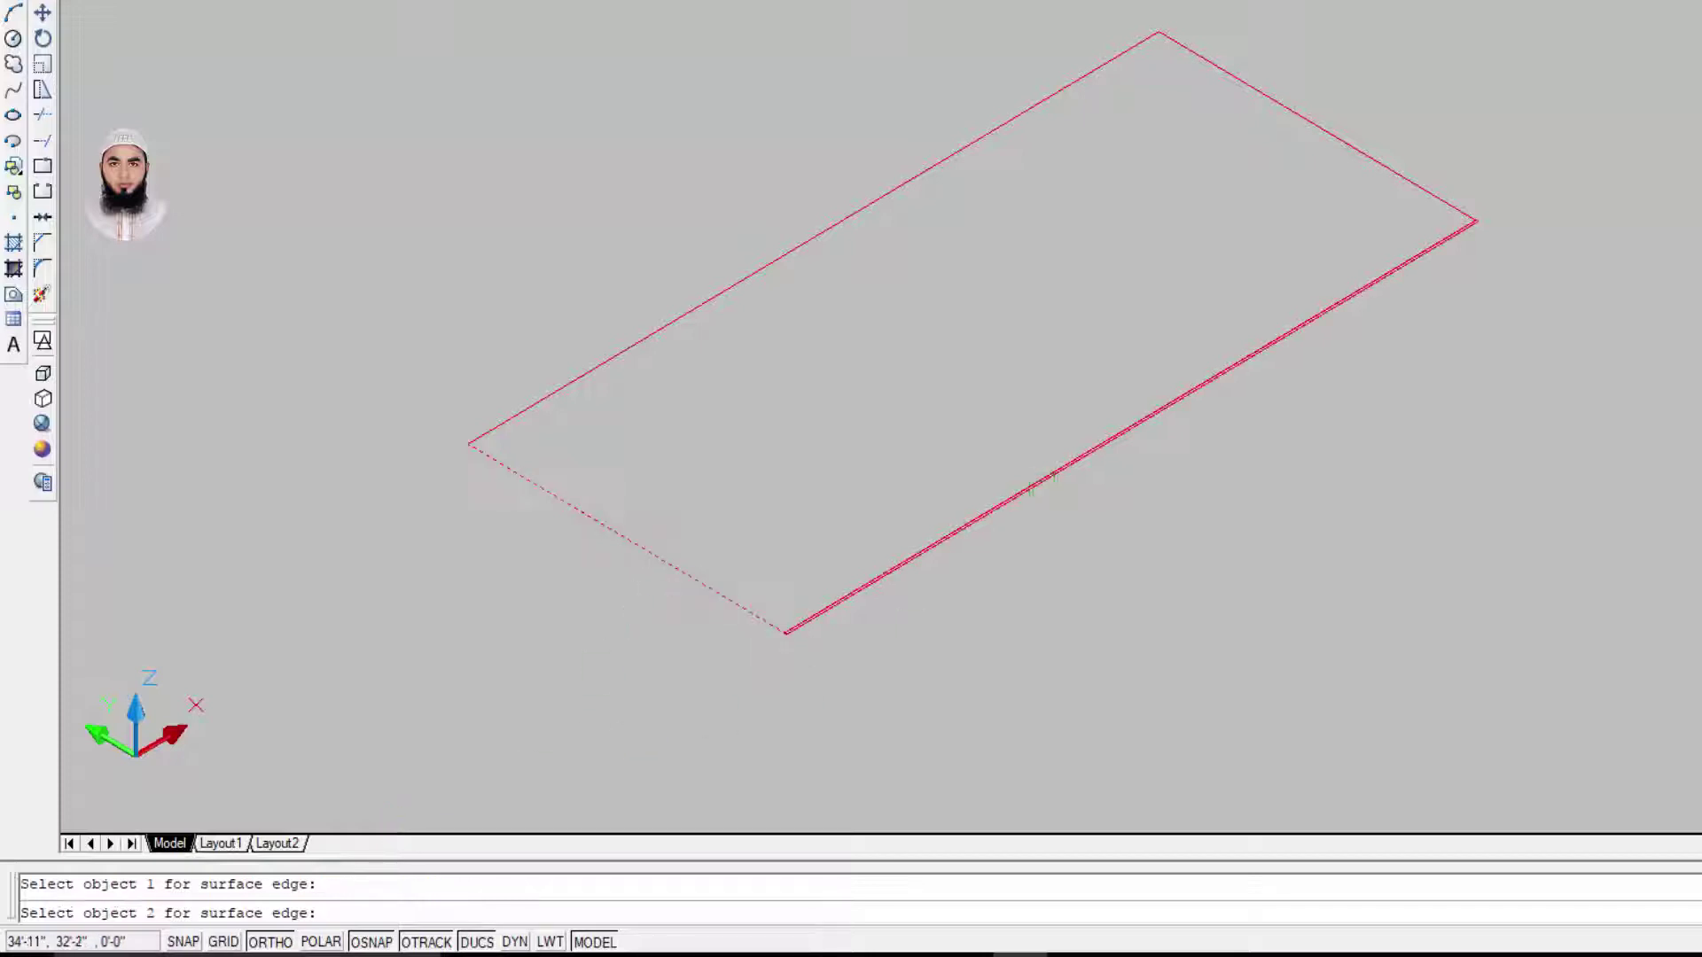
click(1045, 483)
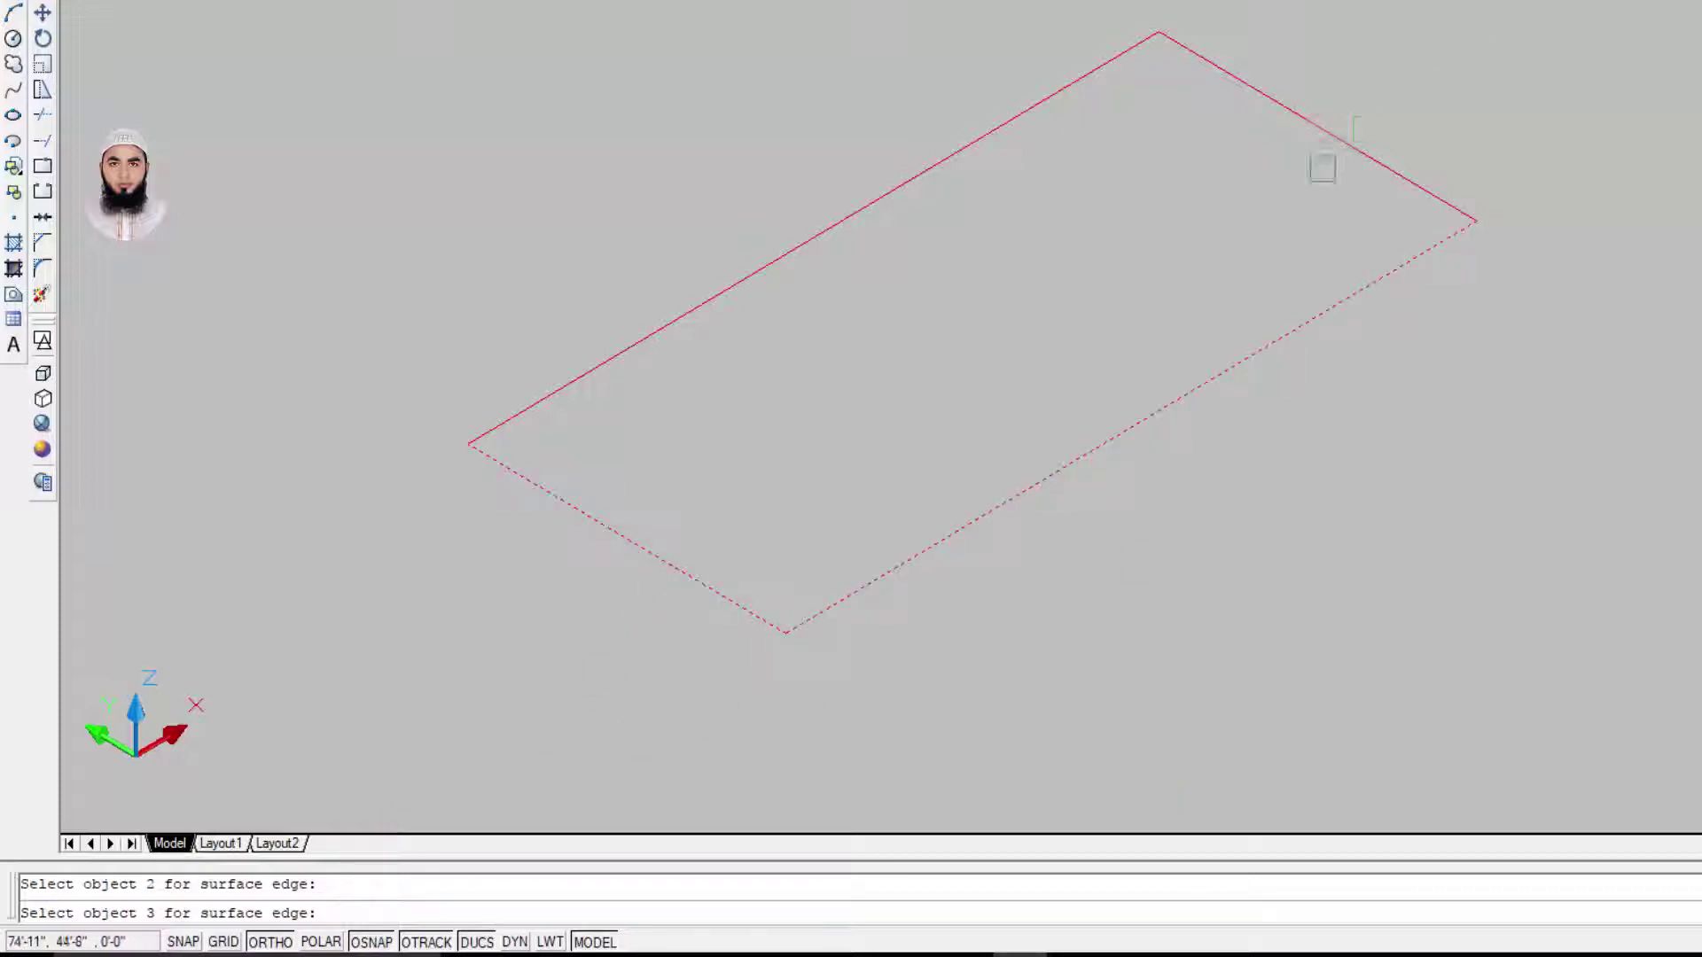
click(960, 188)
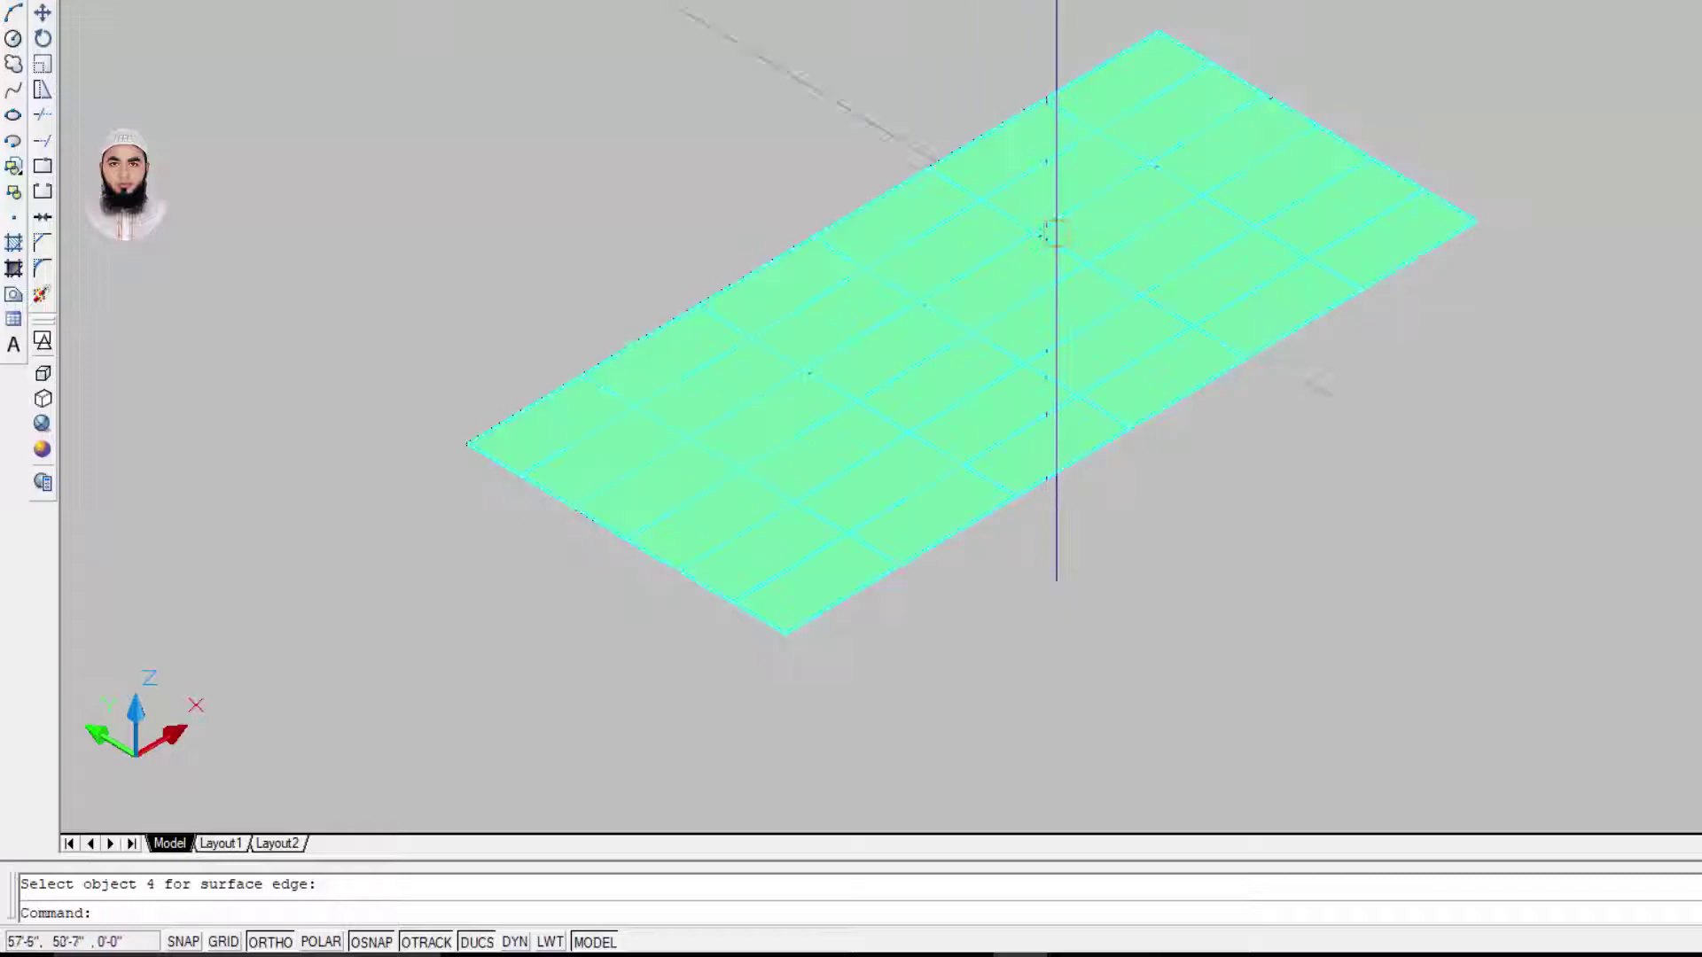
scroll(1350, 325, up, 2)
key(Escape)
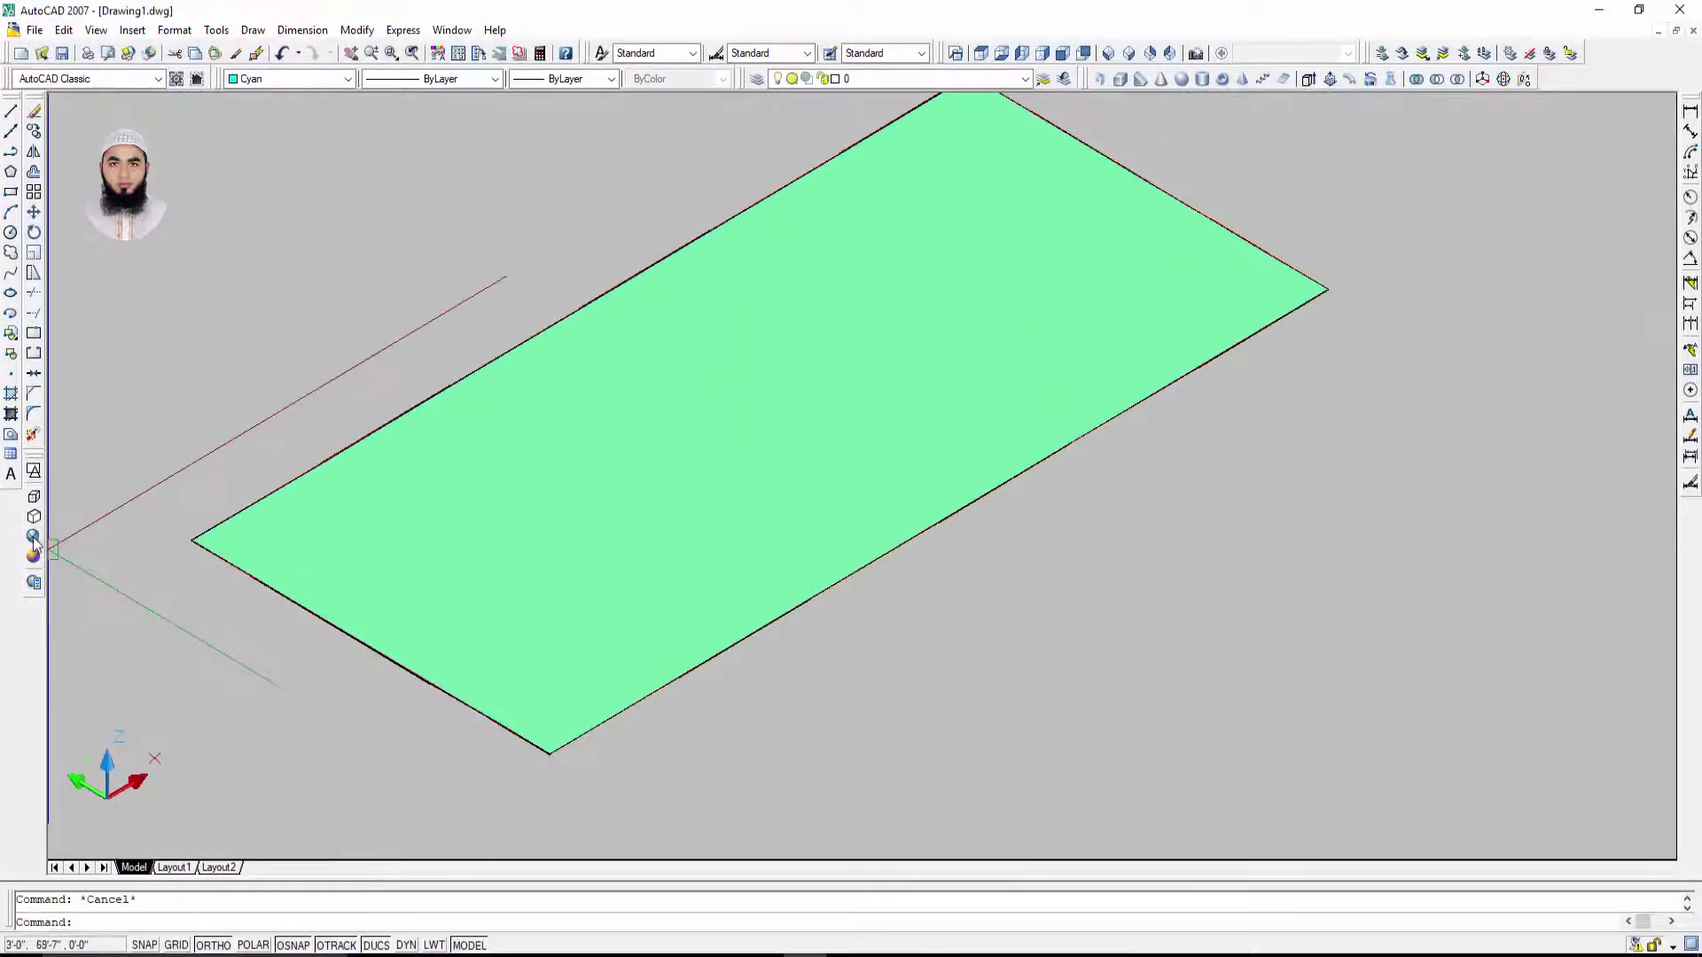
Step: Apply Realistic shading and recolour the cyan mesh plate red
click(32, 556)
scroll(886, 638, down, 3)
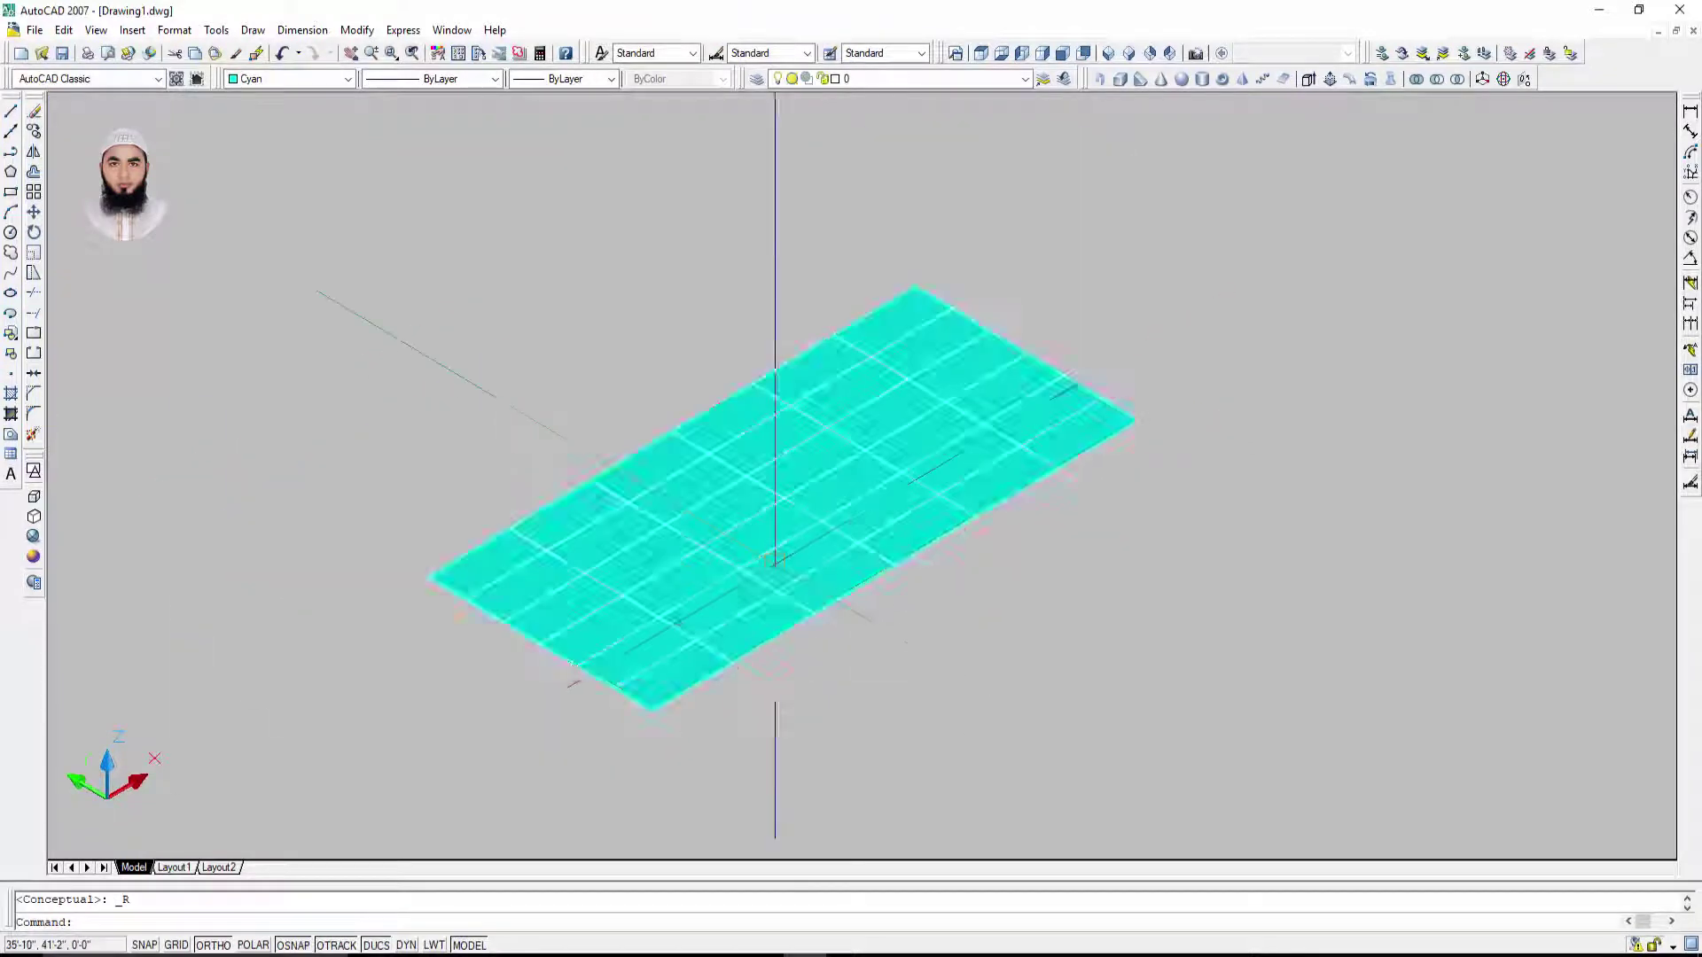
click(784, 541)
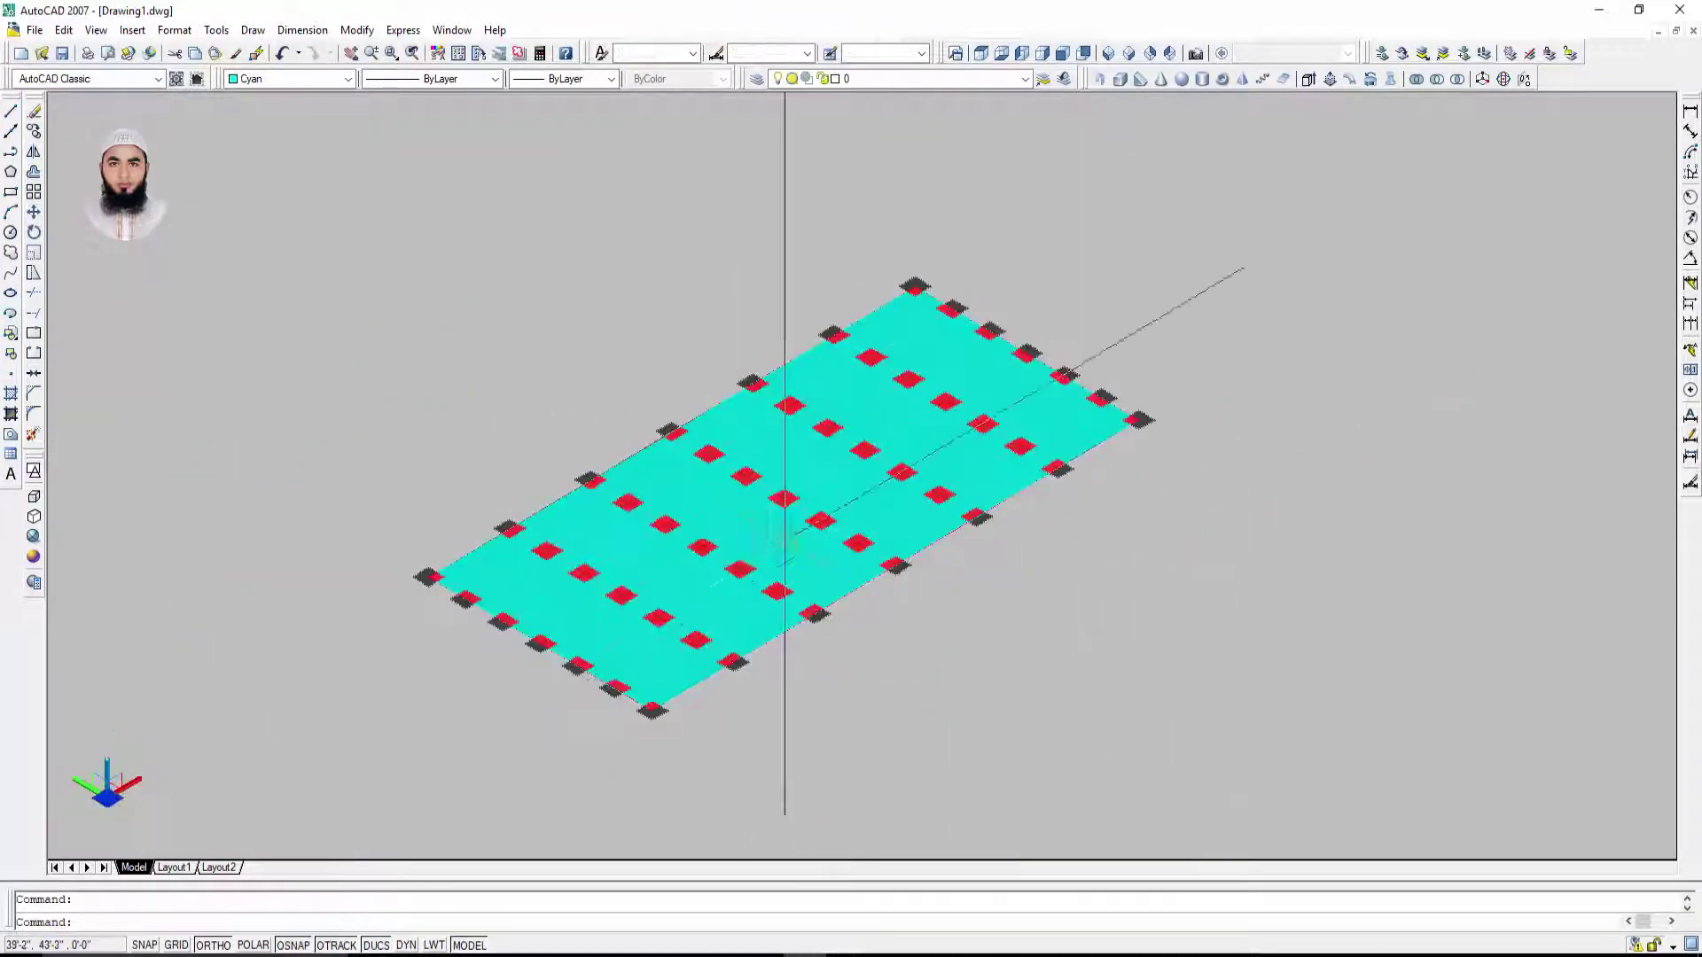
click(266, 78)
click(262, 130)
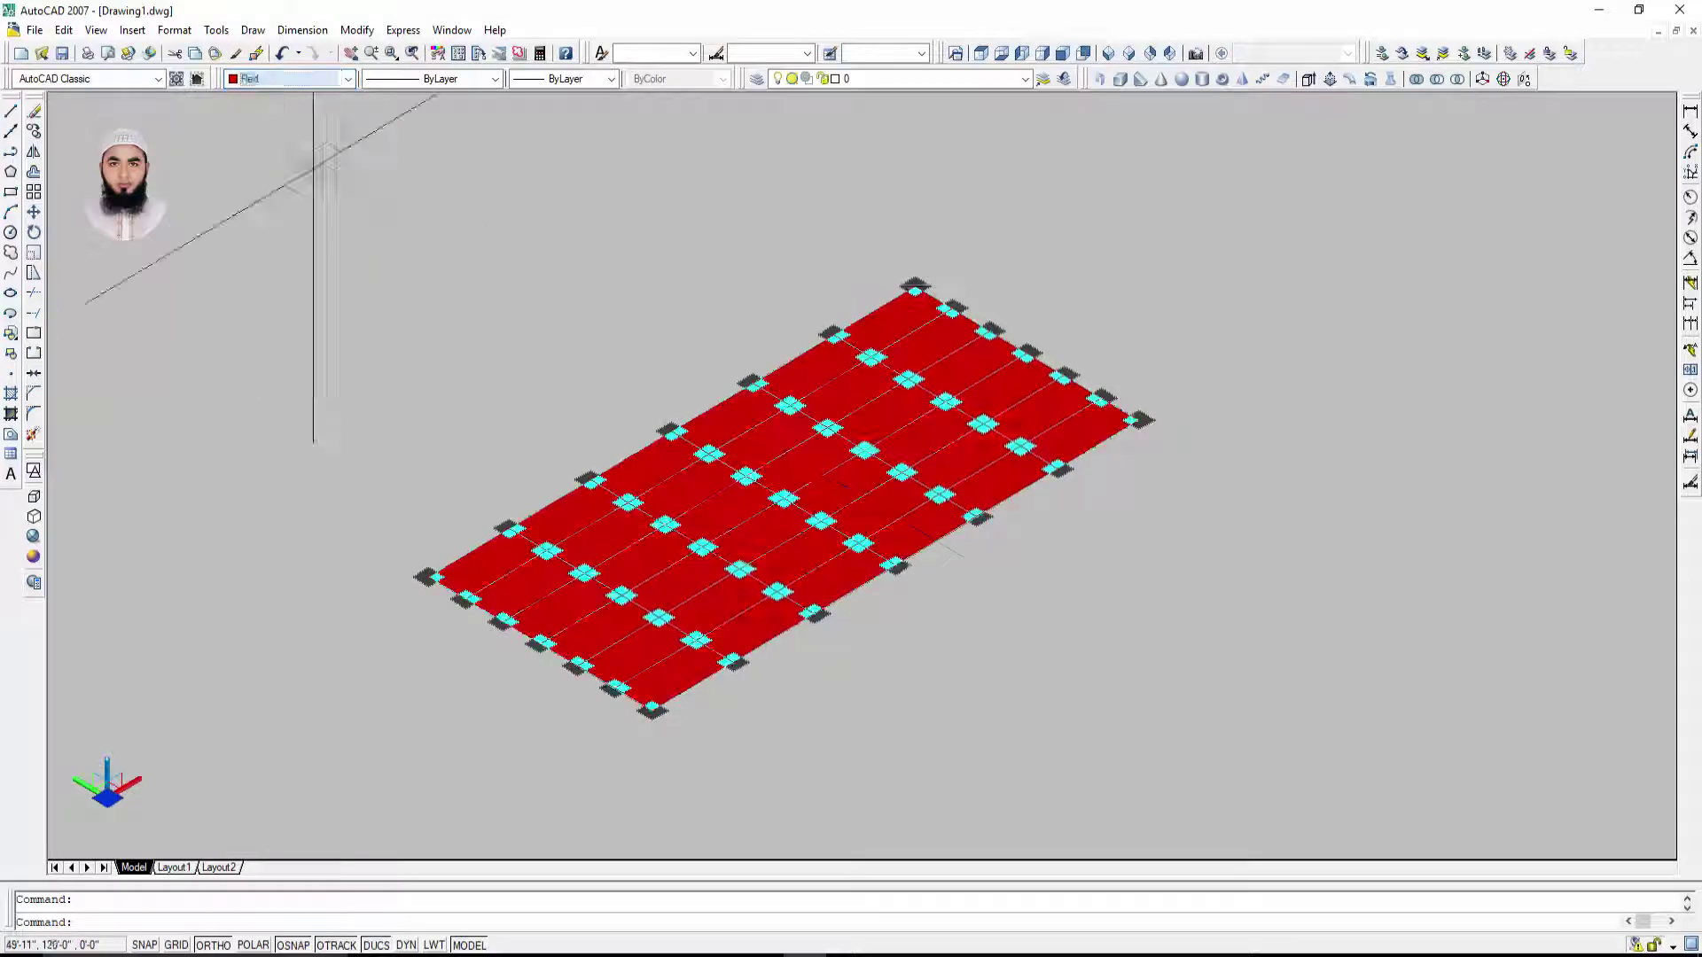
key(Escape)
Step: Orbit to inspect the plate, return to SW Isometric, then erase everything
mouse_move(1109, 684)
shift+middle_down()
mouse_move(969, 294)
mouse_move(935, 580)
mouse_move(1082, 752)
mouse_move(1144, 592)
mouse_move(1170, 601)
shift+middle_up()
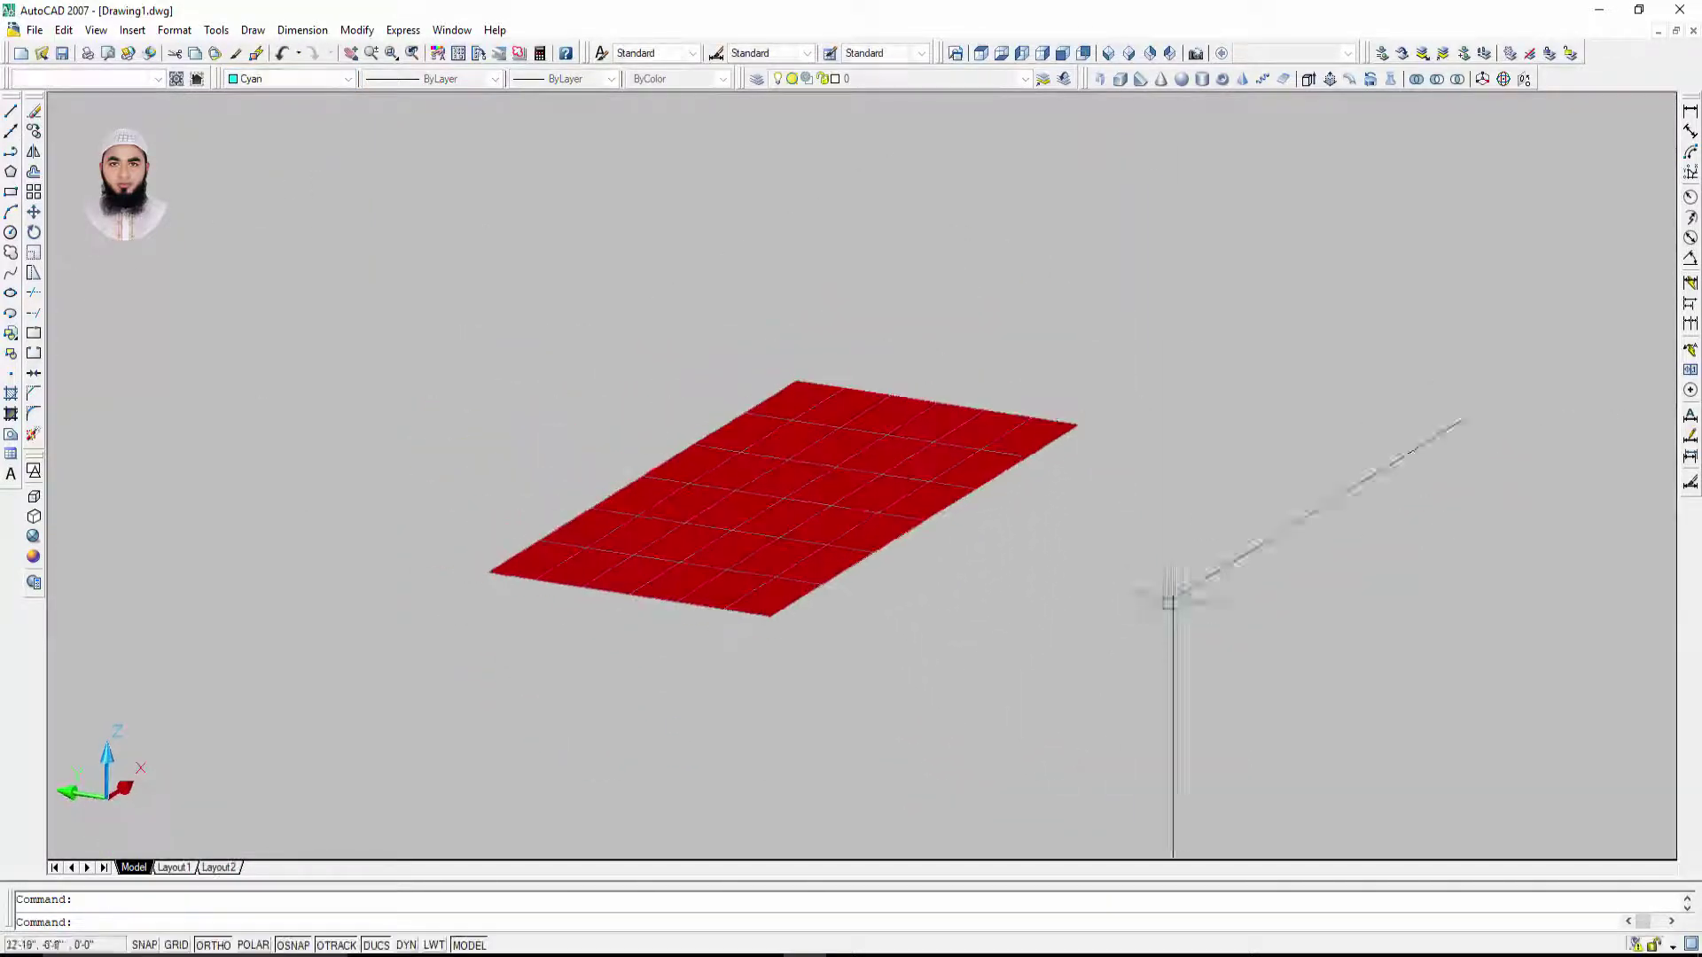
click(1110, 53)
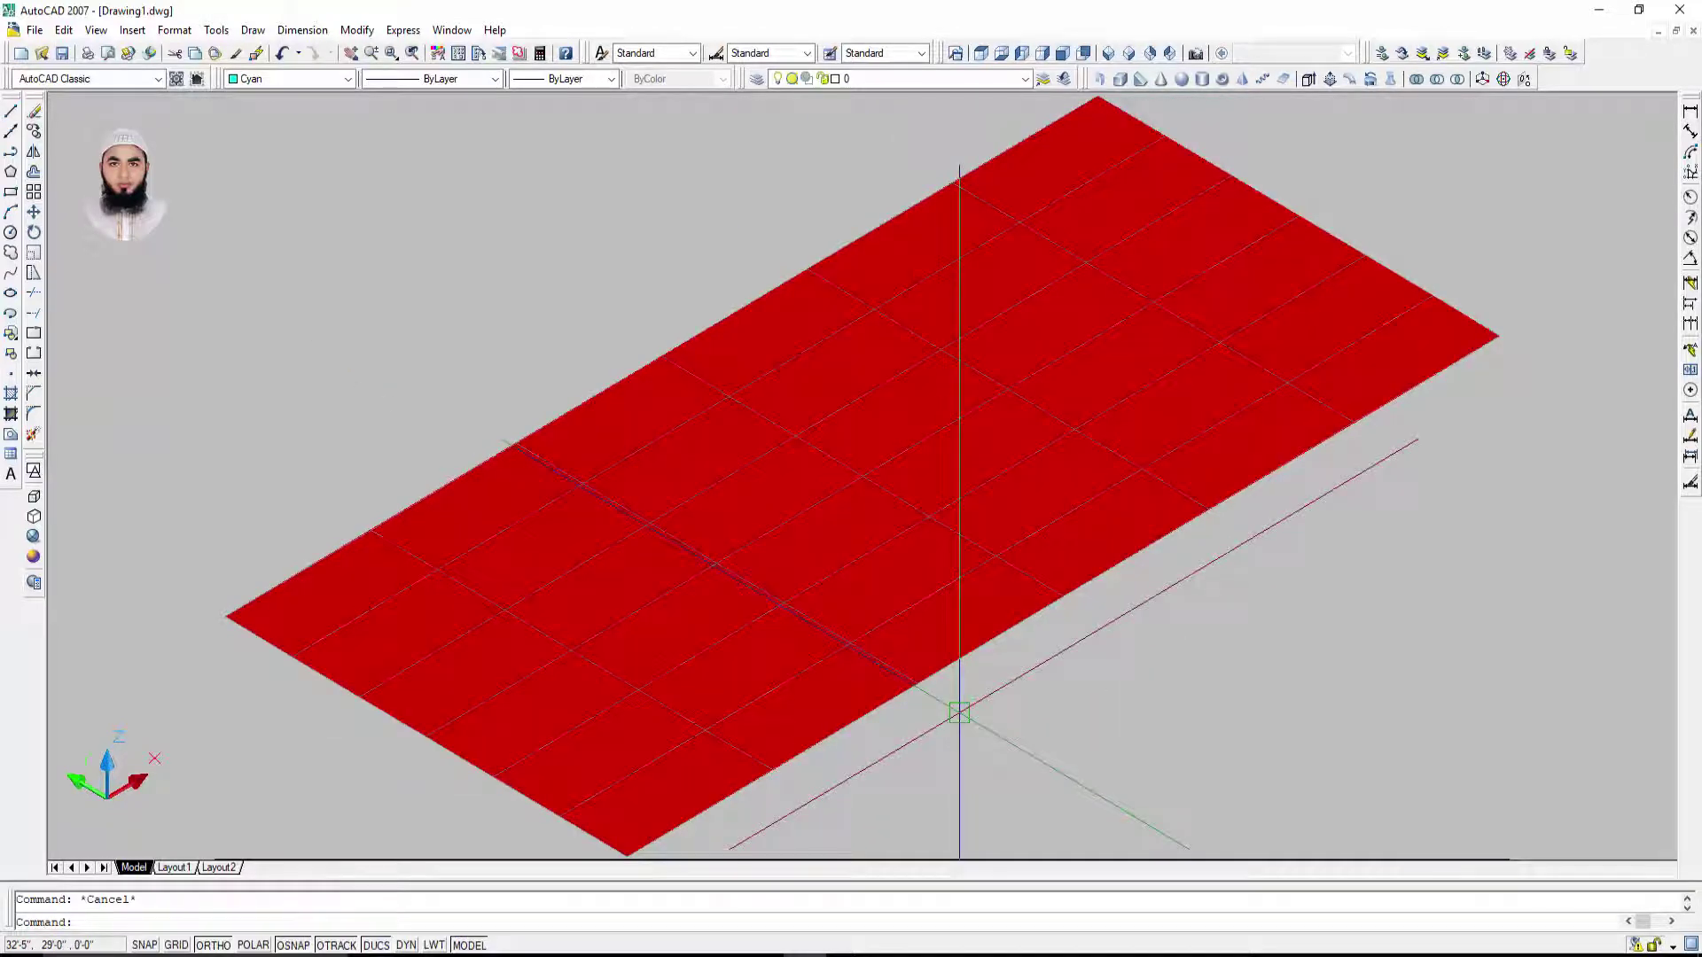
scroll(959, 712, down, 5)
drag(959, 712, 598, 529)
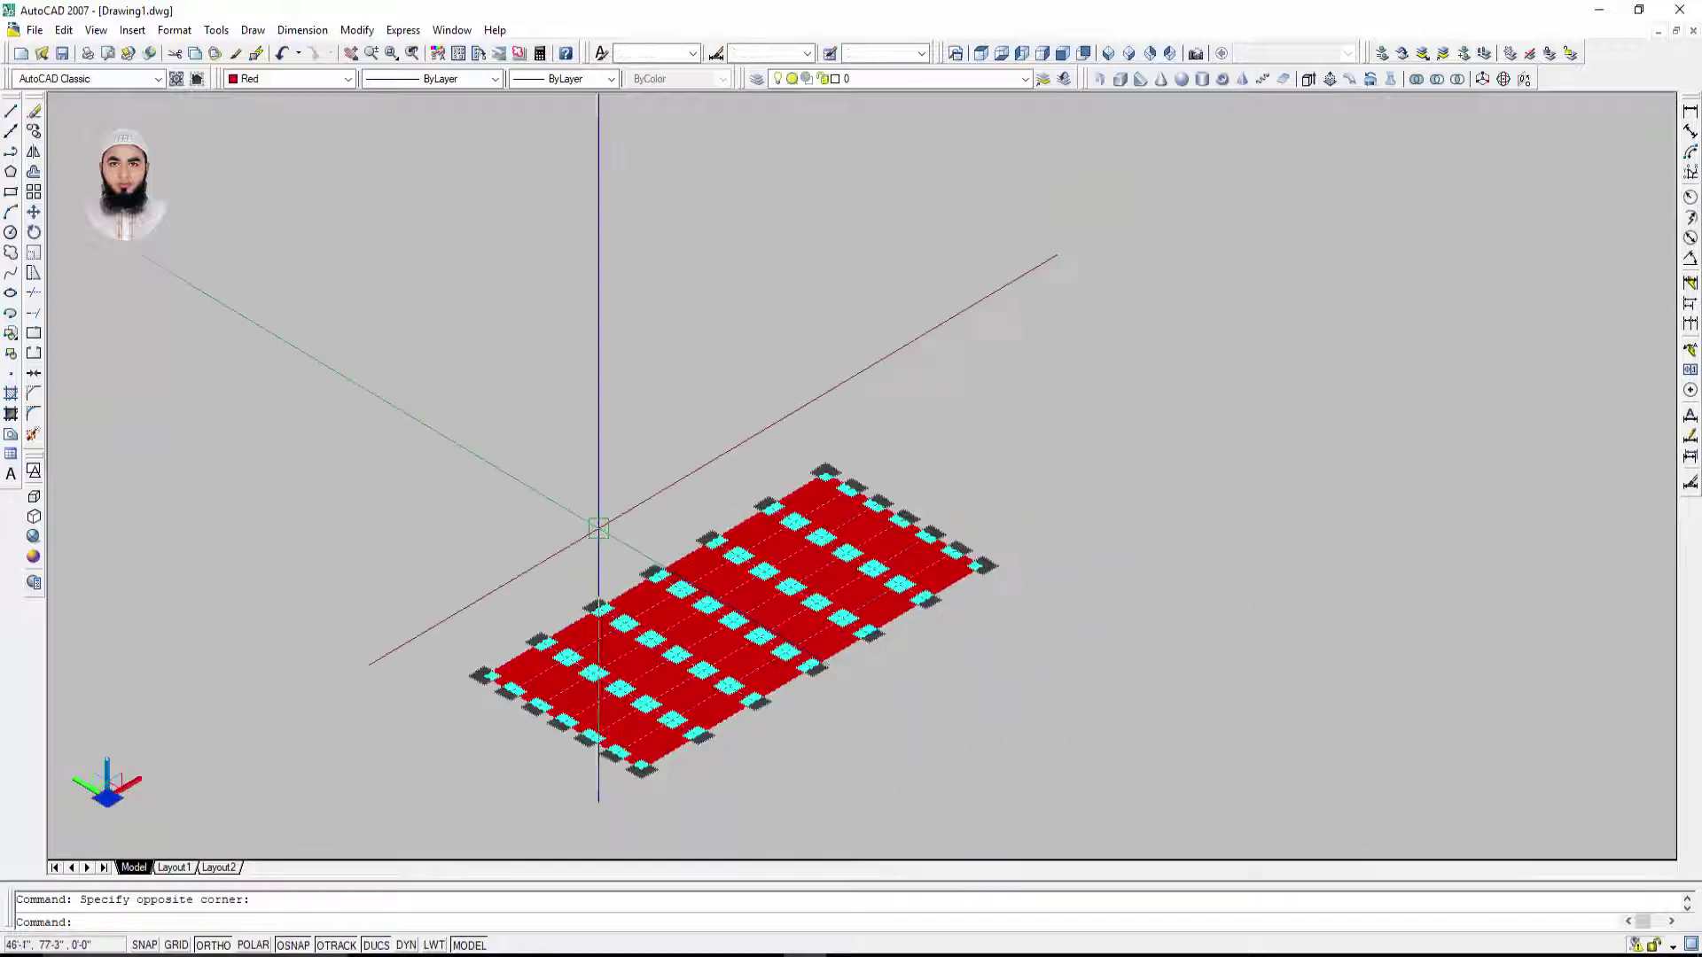
key(Delete)
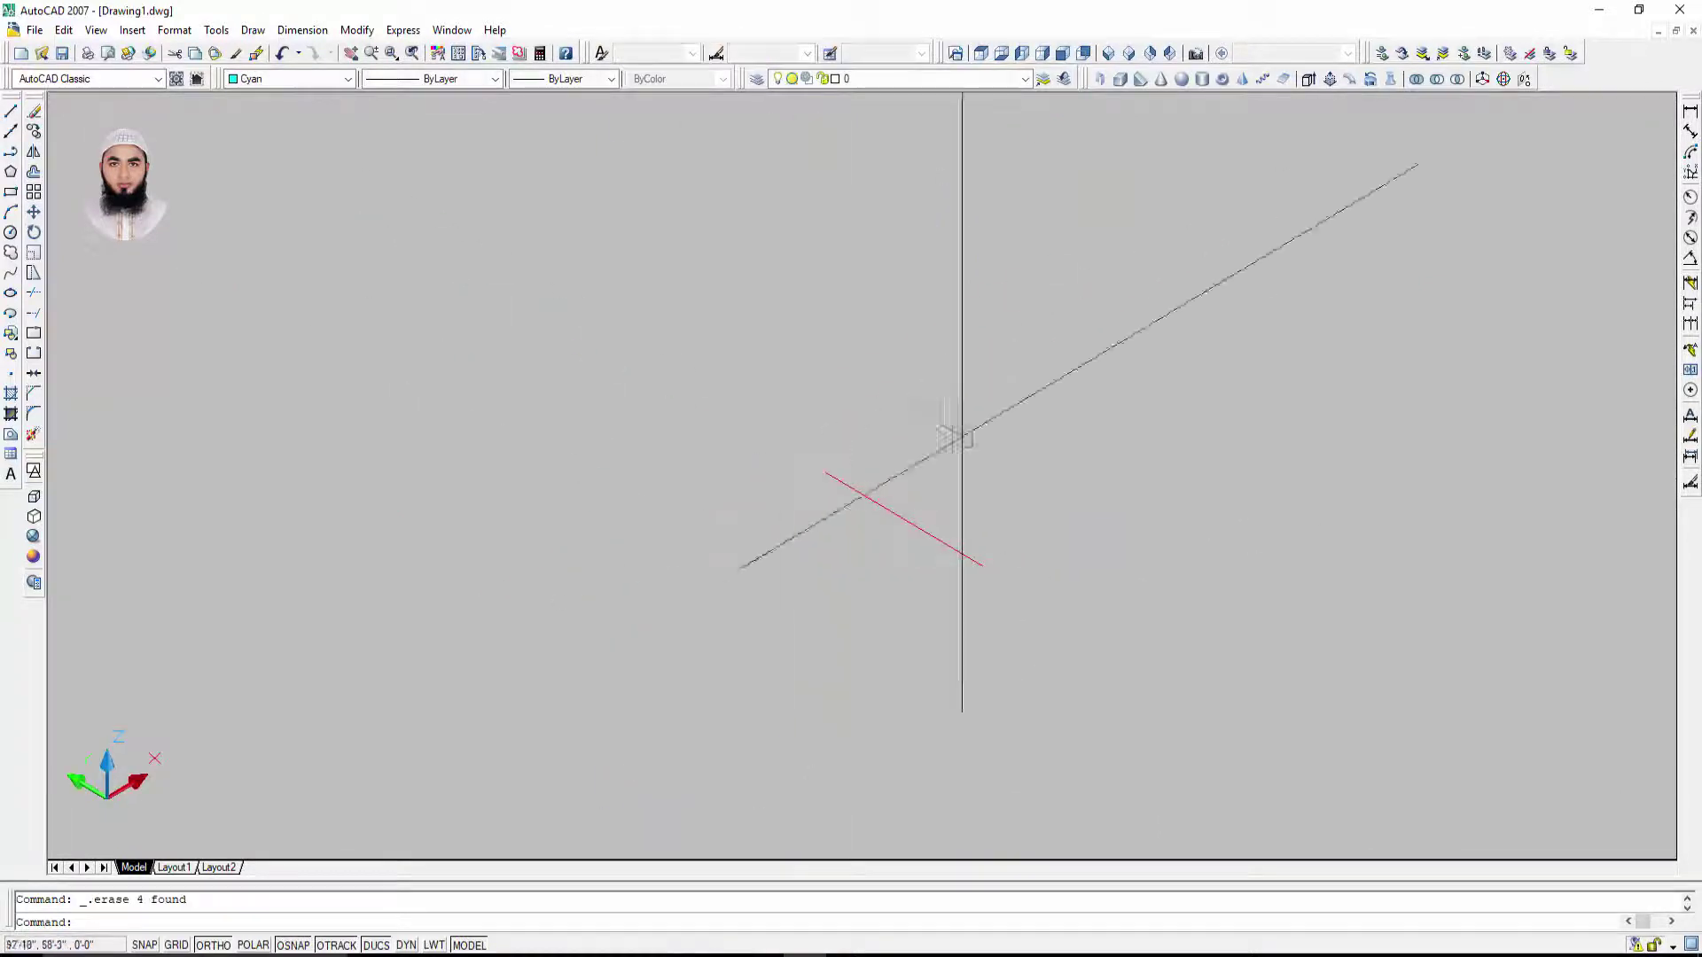
Step: Switch to a 2D Wireframe Top view and start a polyline with Ortho off
click(1122, 55)
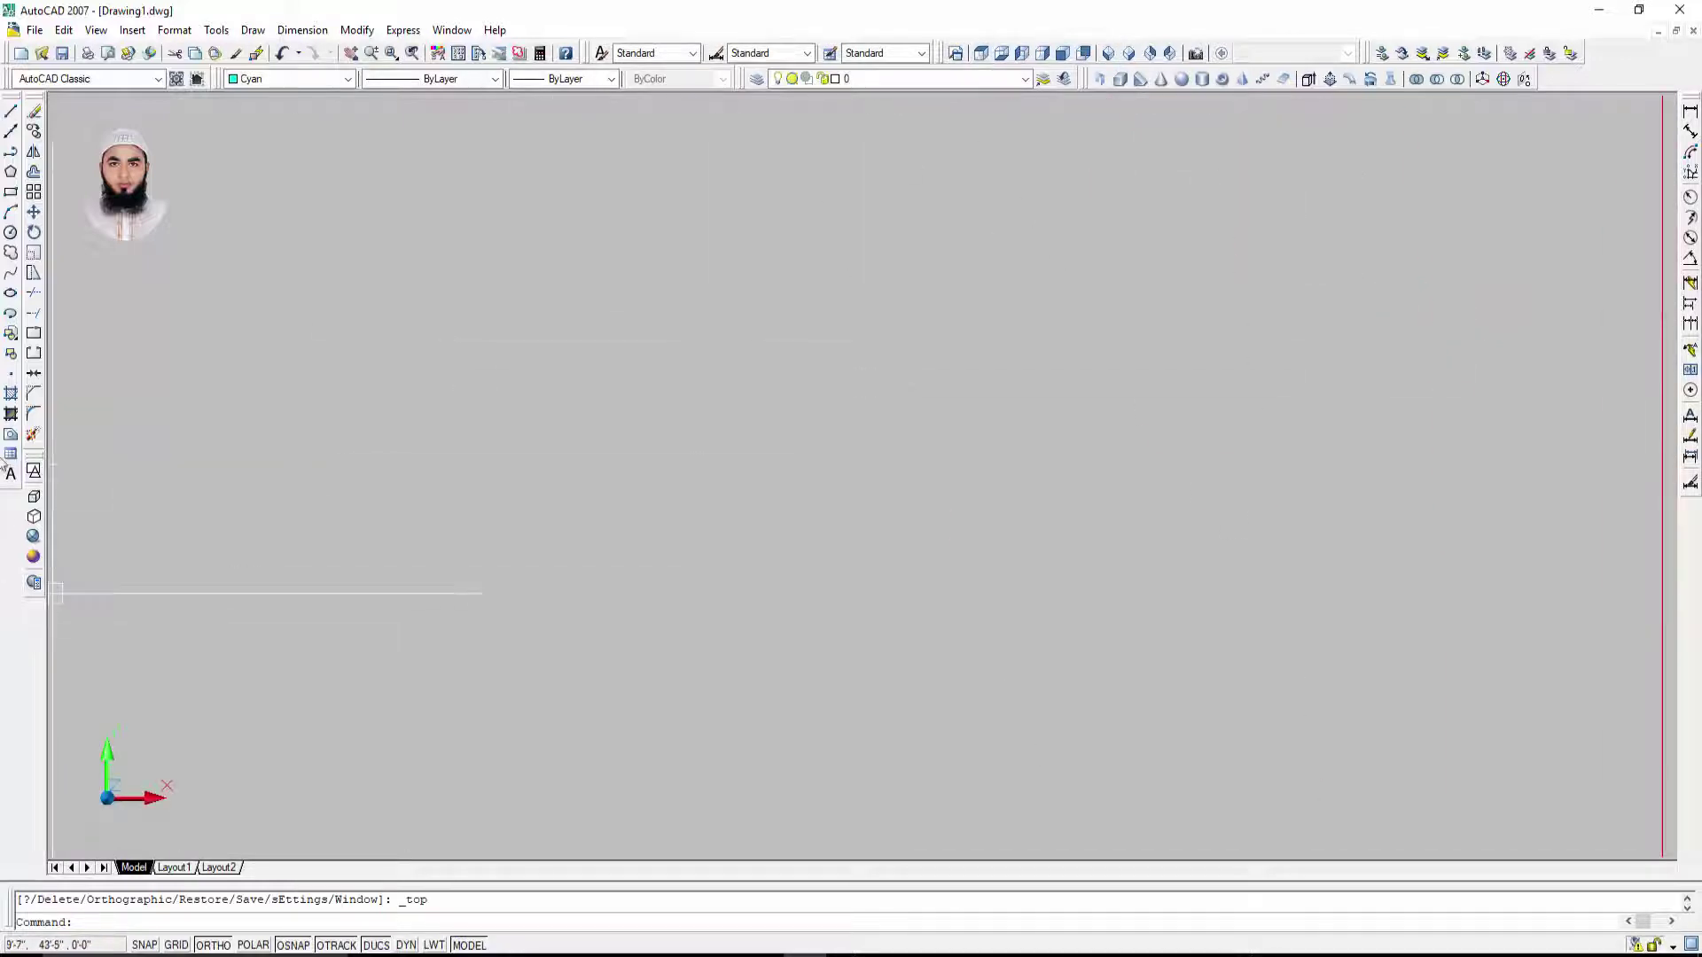
click(36, 519)
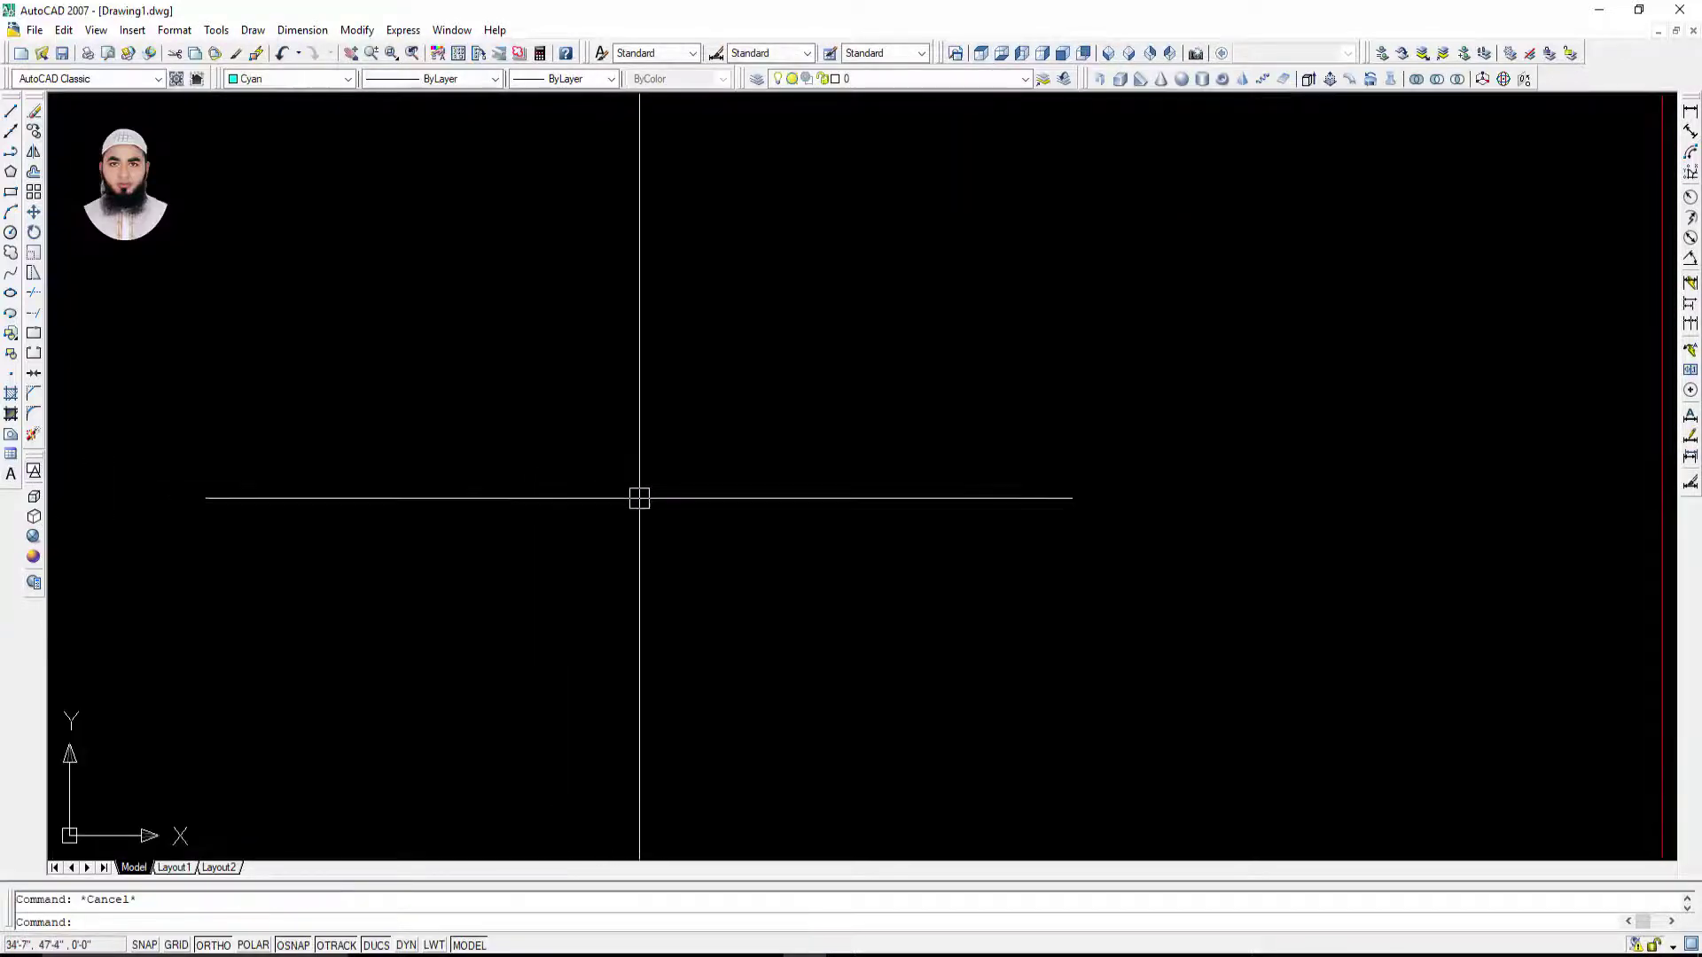
text(pl)
key(Return)
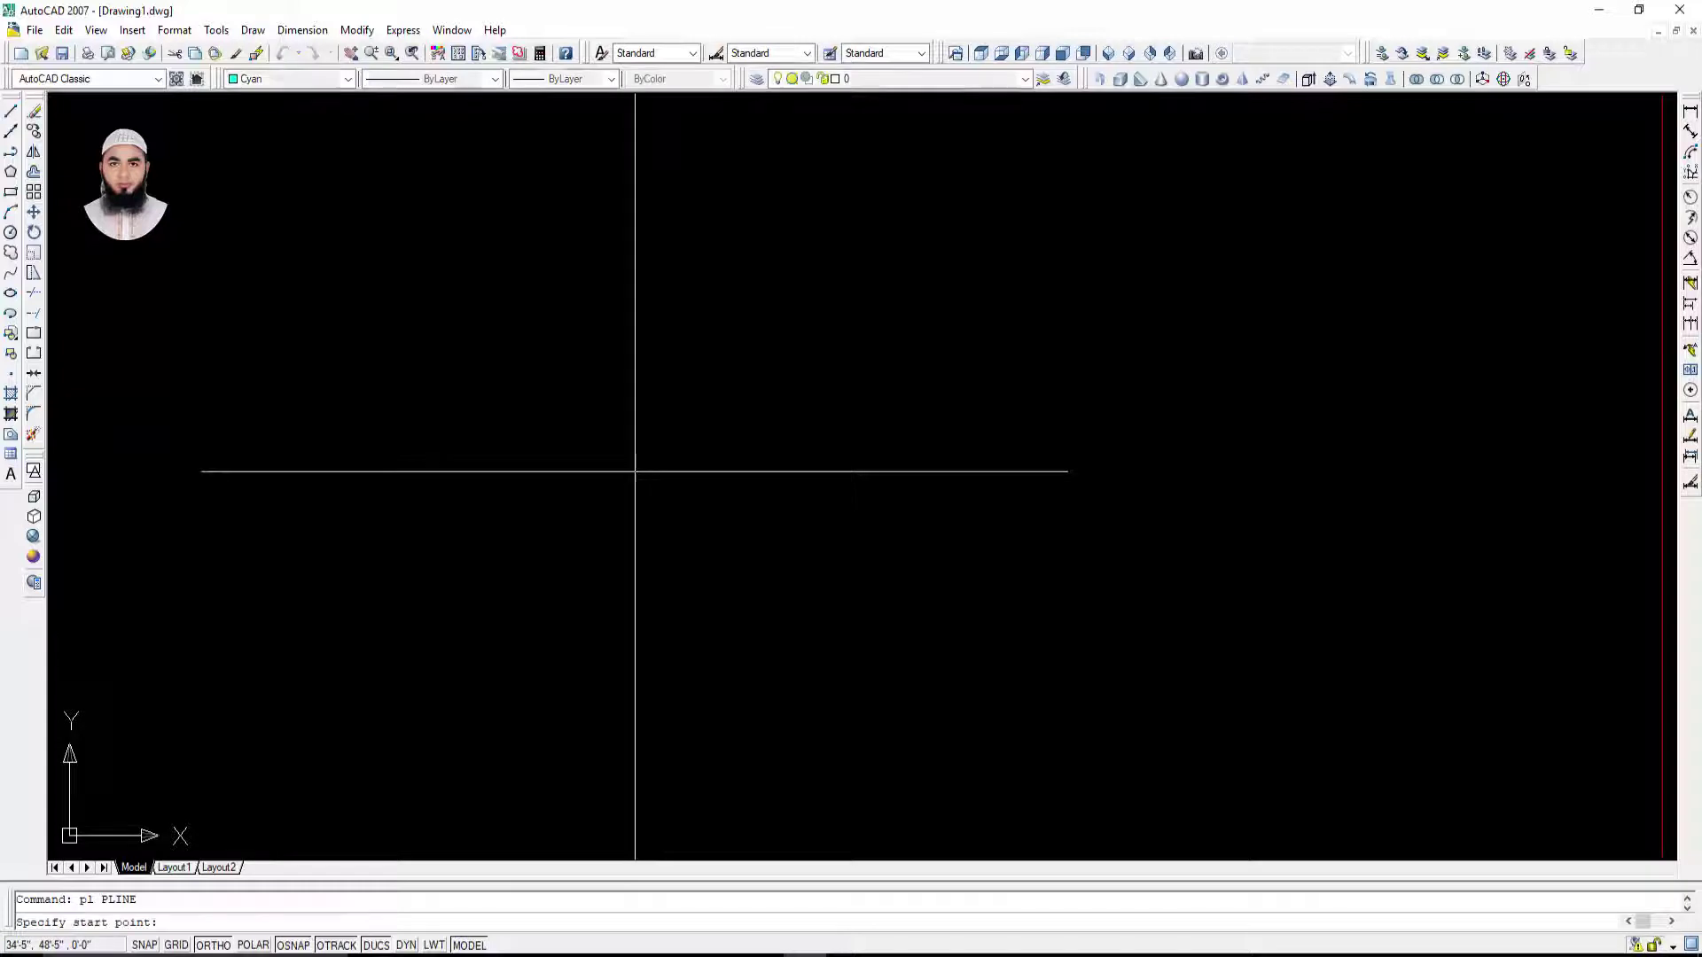
click(389, 479)
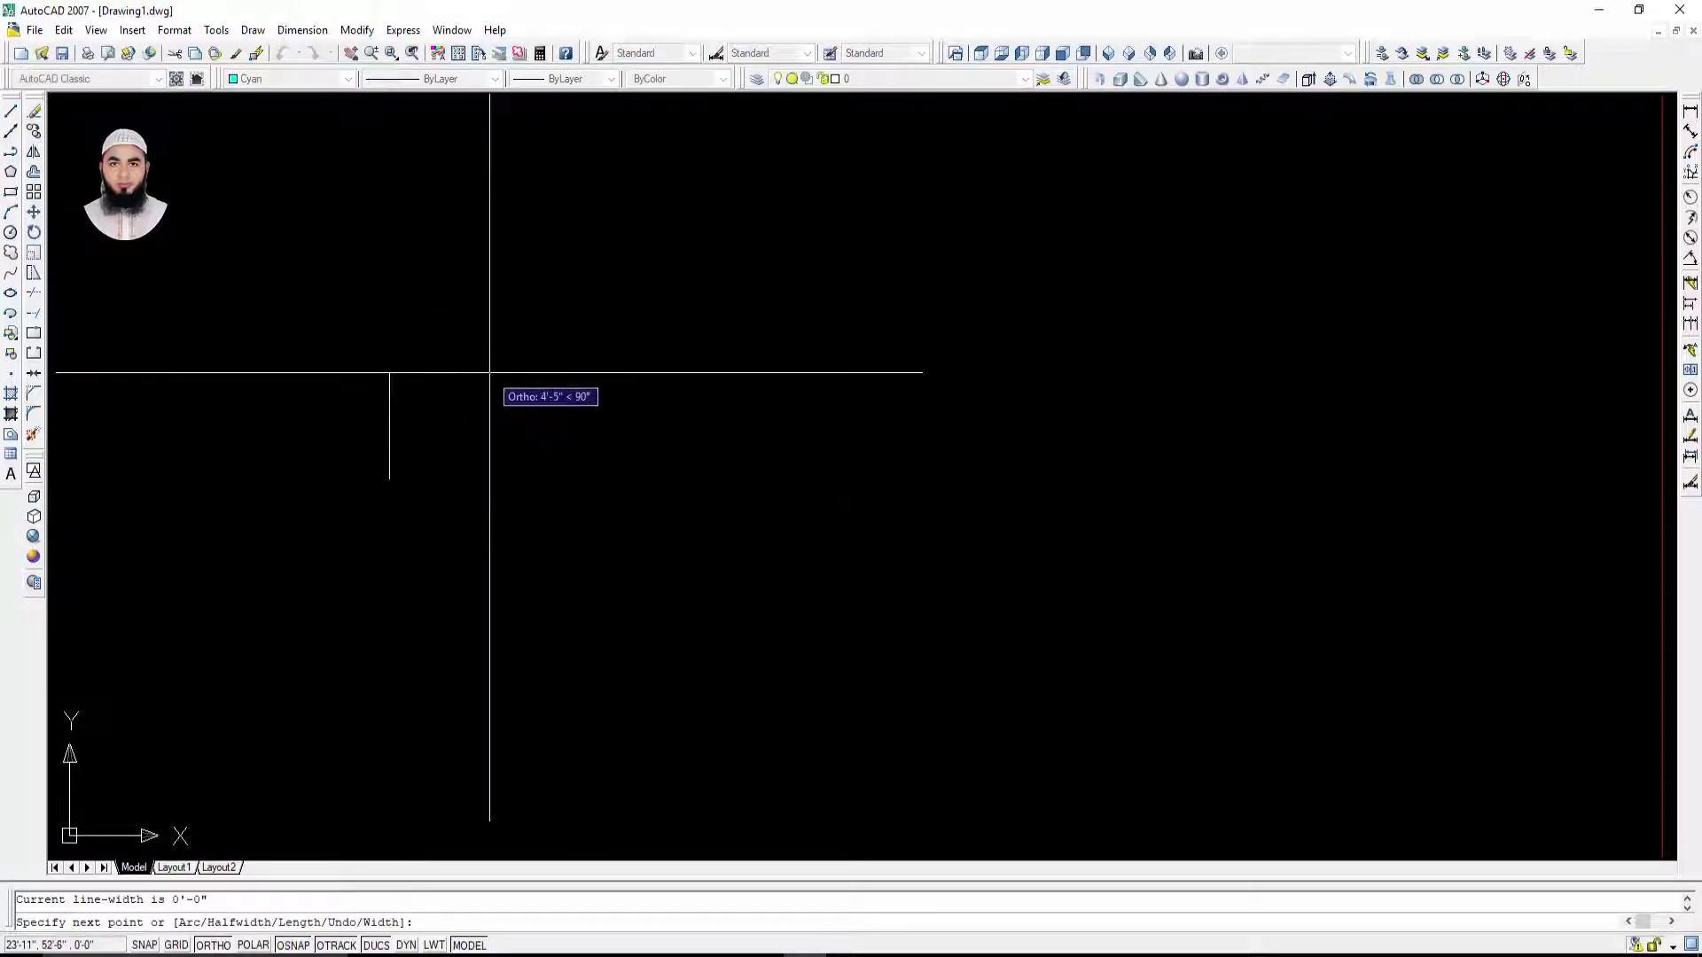
key(F8)
scroll(579, 421, down, 2)
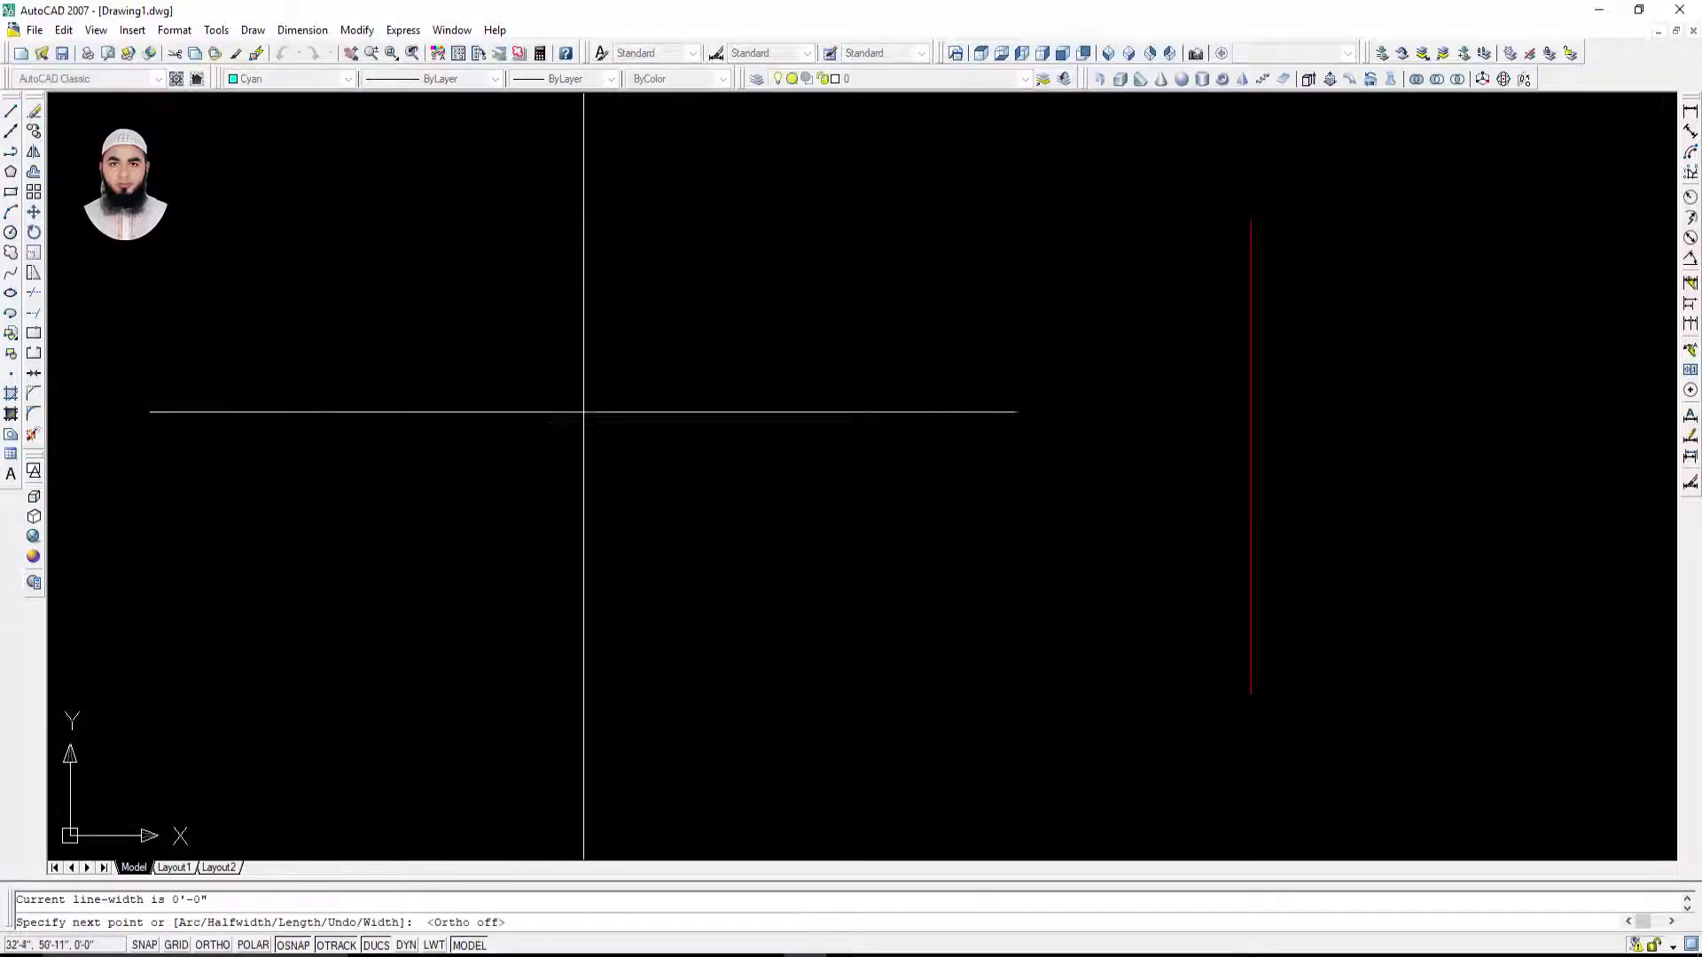
Step: Draw the zigzag polyline's vertices from left to right and finish it
click(530, 477)
click(604, 453)
click(723, 478)
click(810, 422)
click(914, 394)
click(1010, 433)
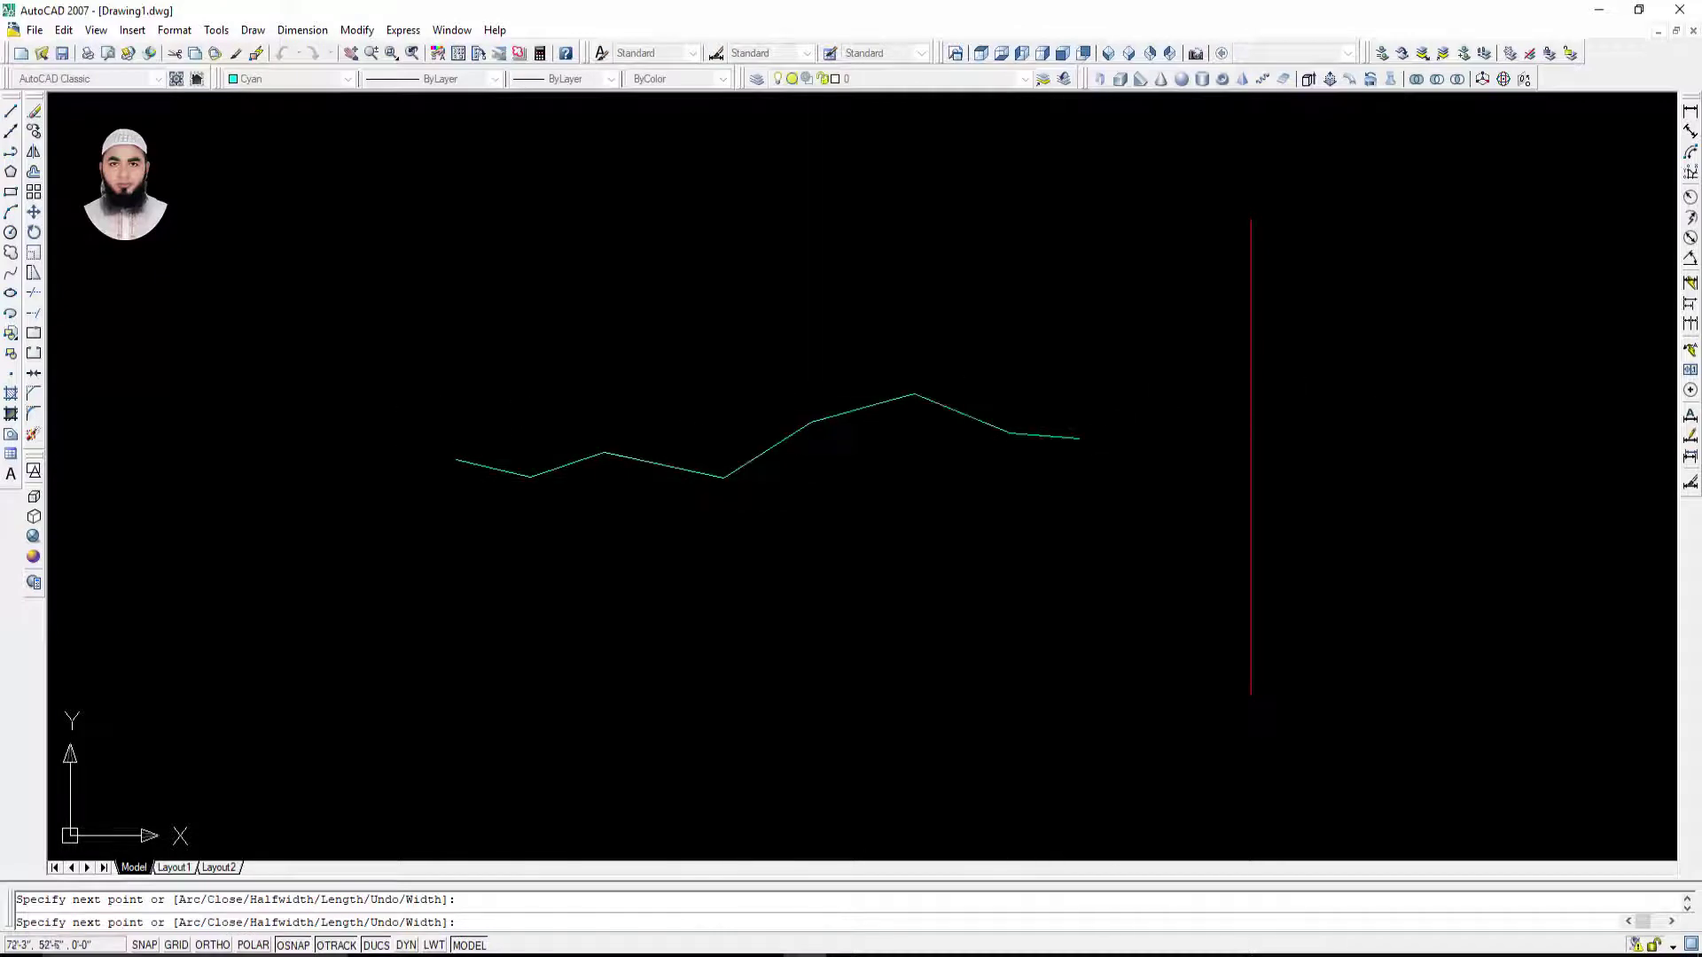
click(1161, 395)
click(1201, 367)
click(1226, 346)
key(Return)
Step: Delete the leftover red vertical line and recentre the zigzag
click(1251, 435)
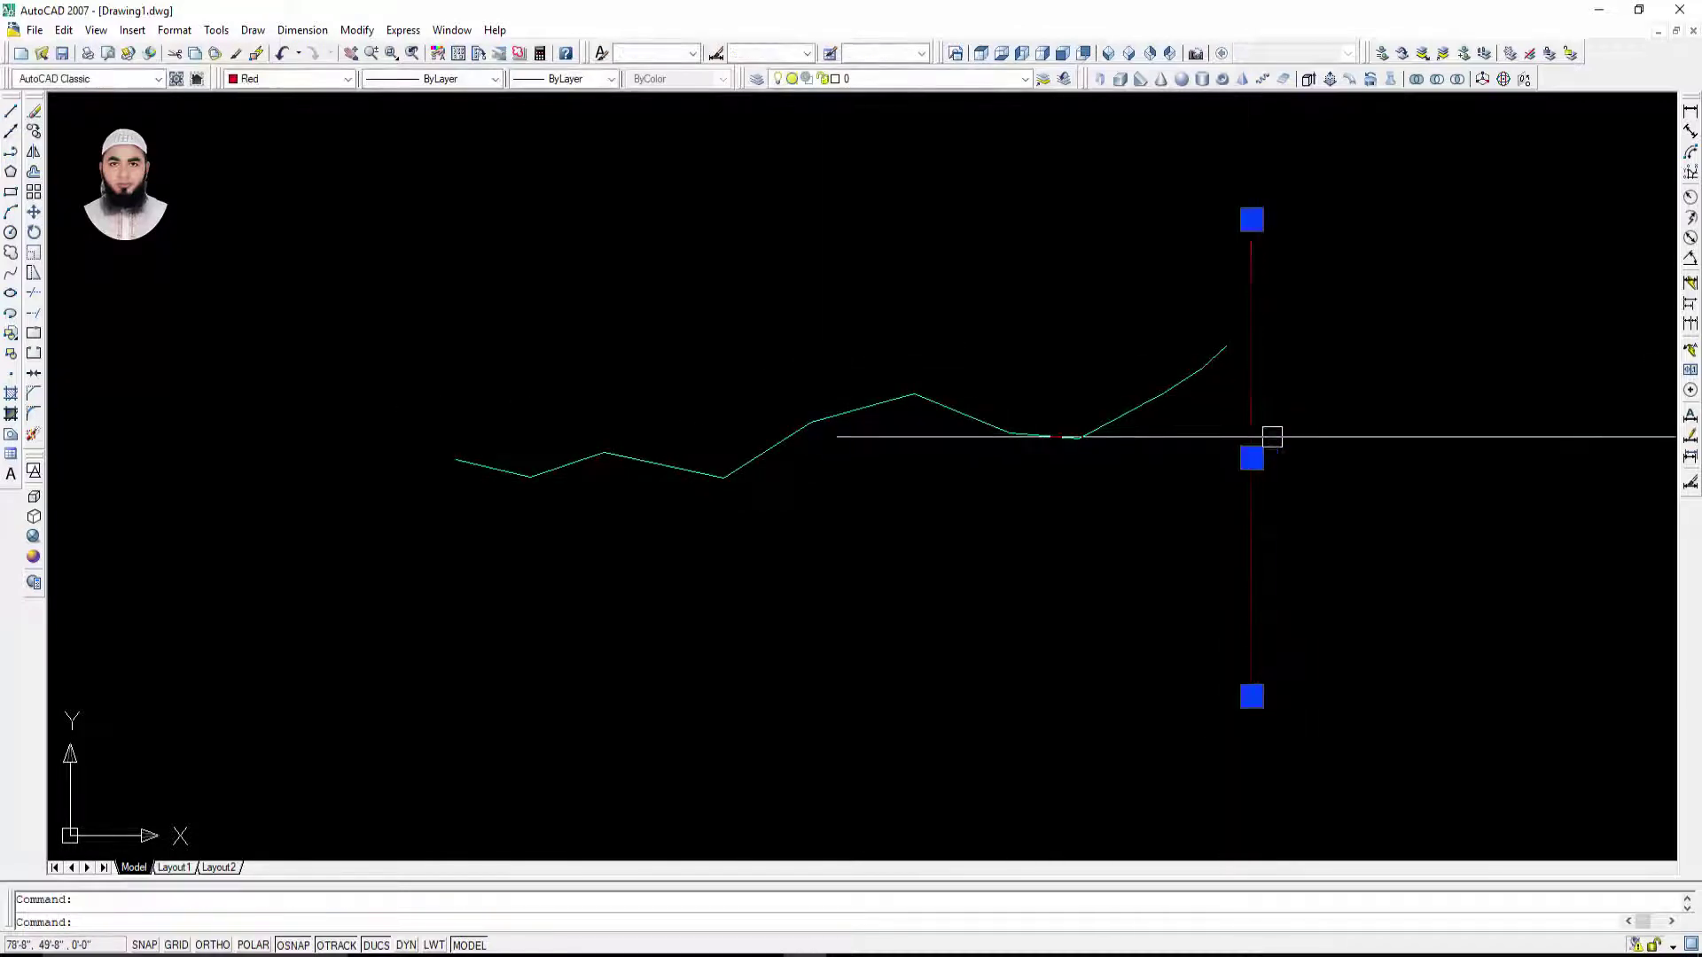
key(Delete)
middle_drag(998, 541, 958, 426)
key(Escape)
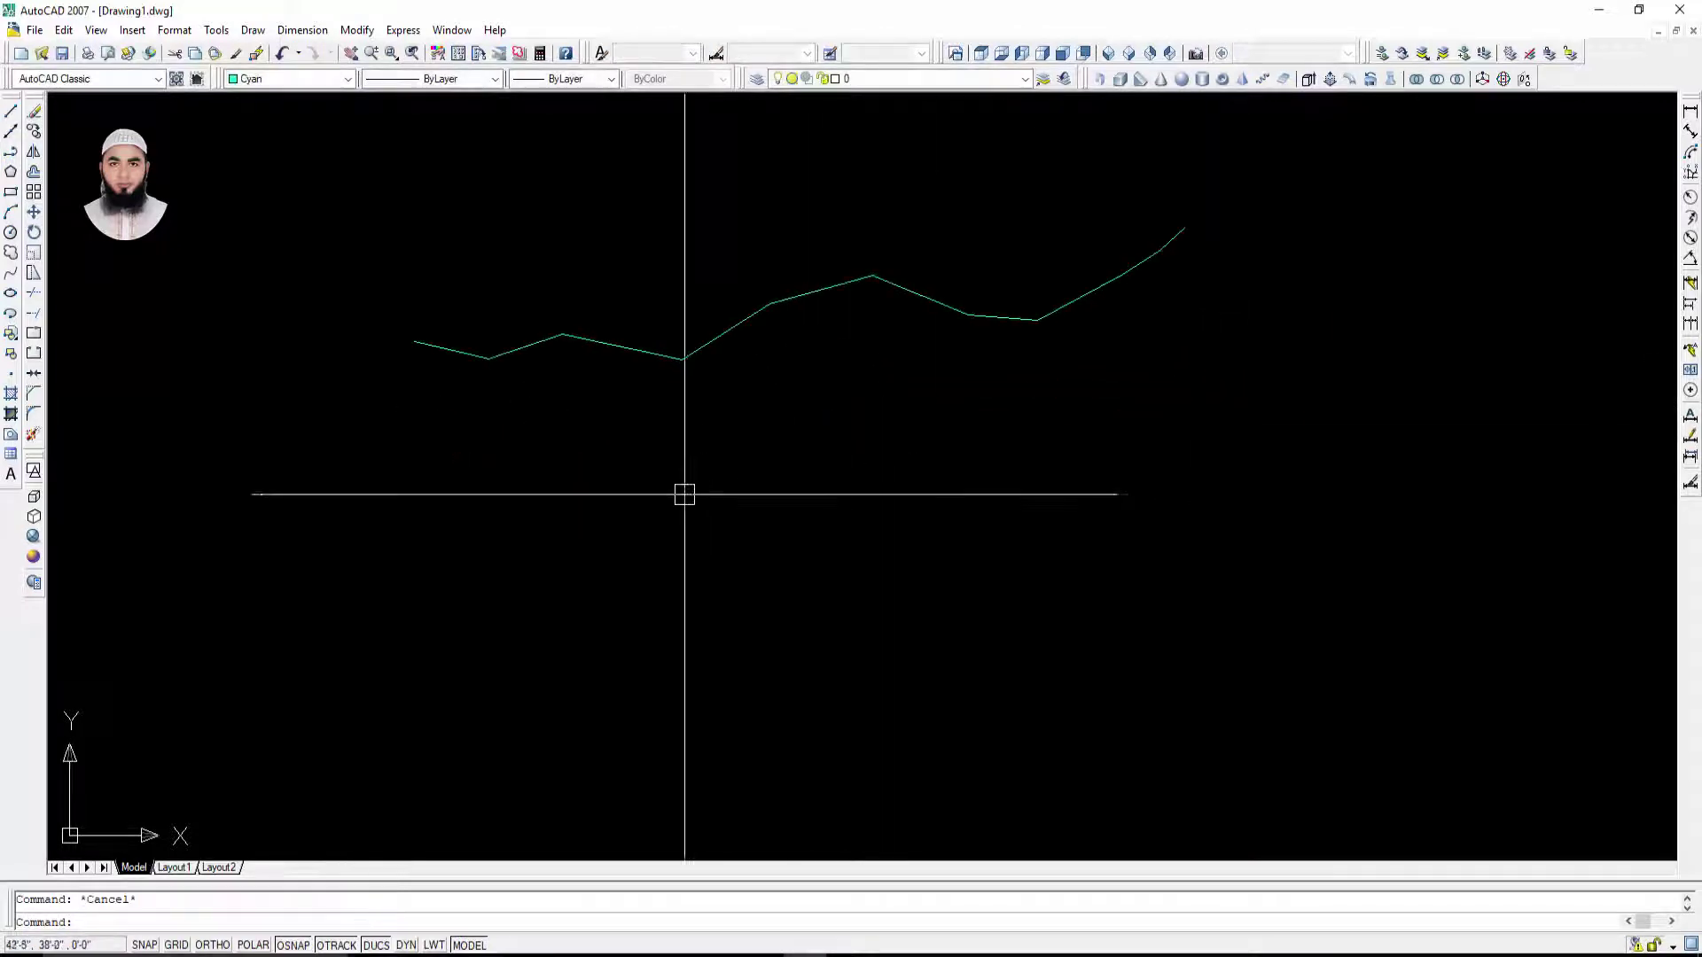
Step: Copy the zigzag polyline directly below the original
click(681, 342)
click(619, 381)
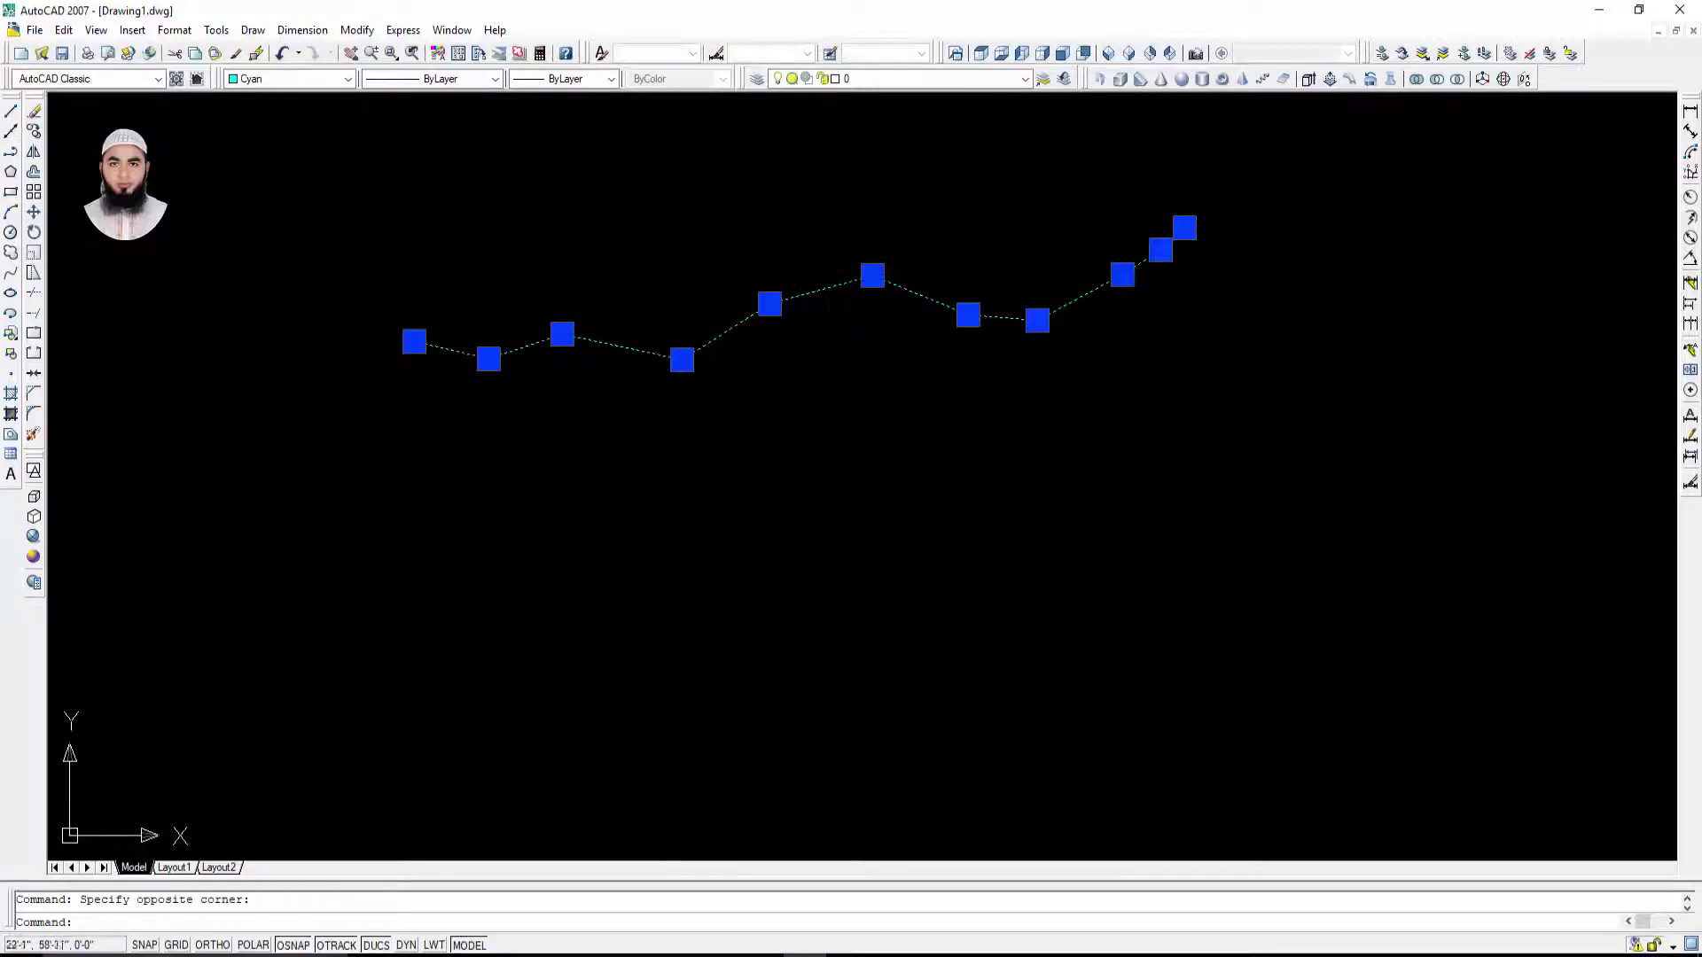
click(34, 132)
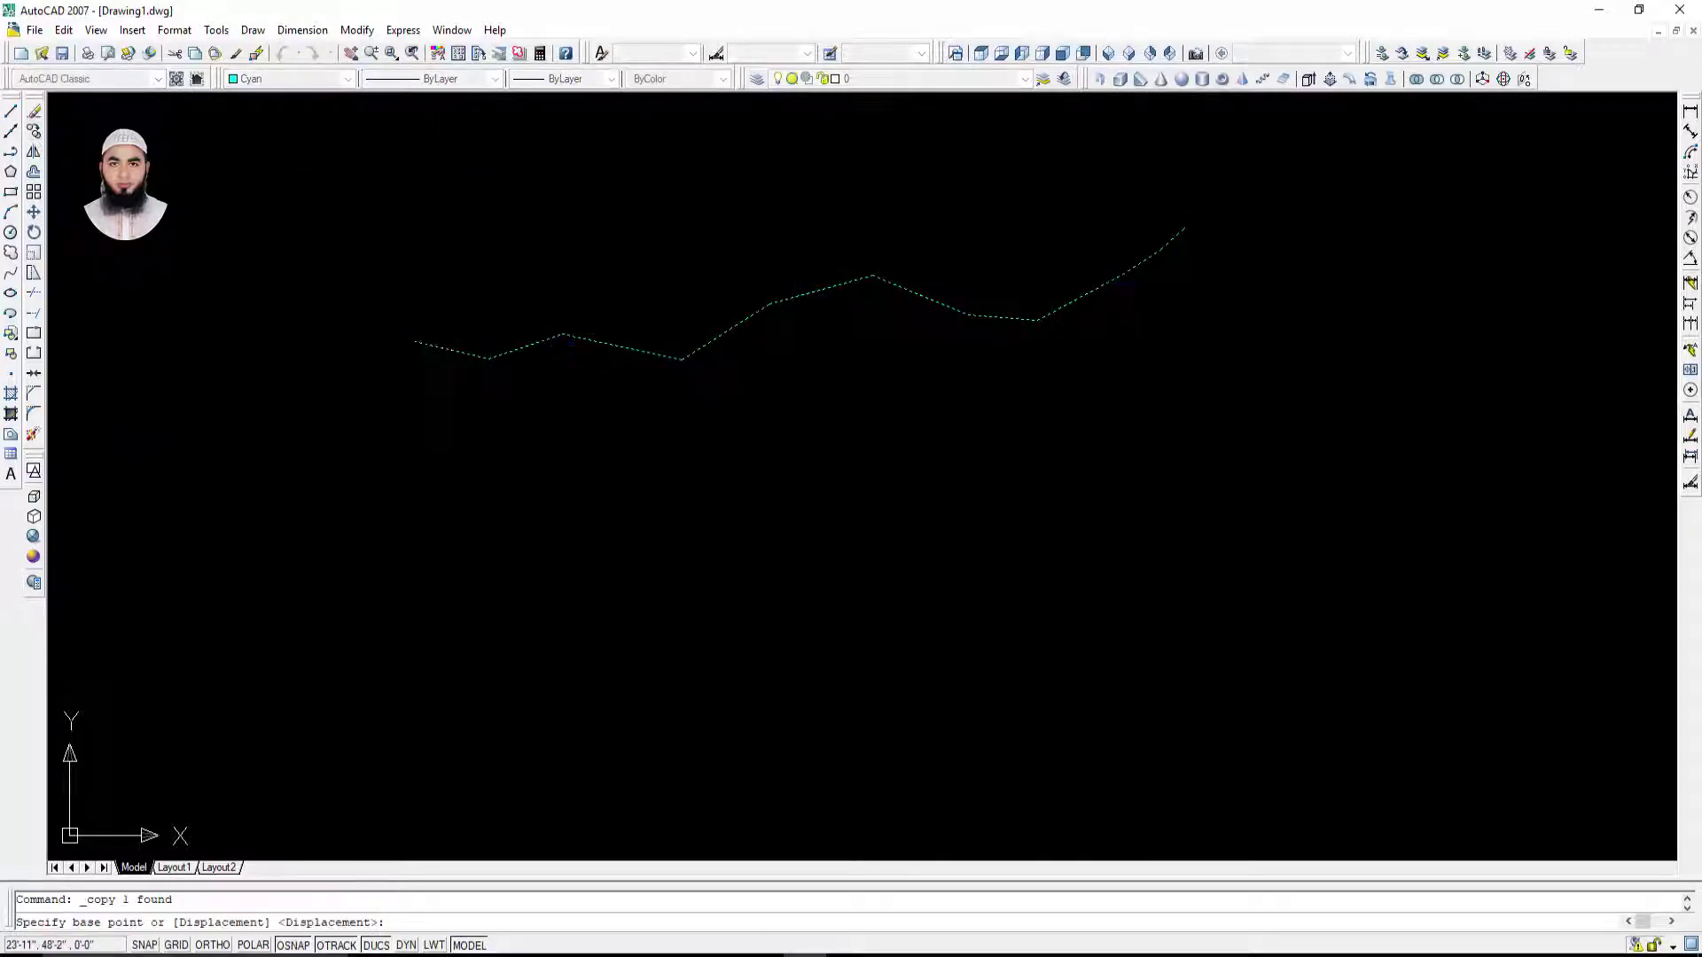
click(414, 341)
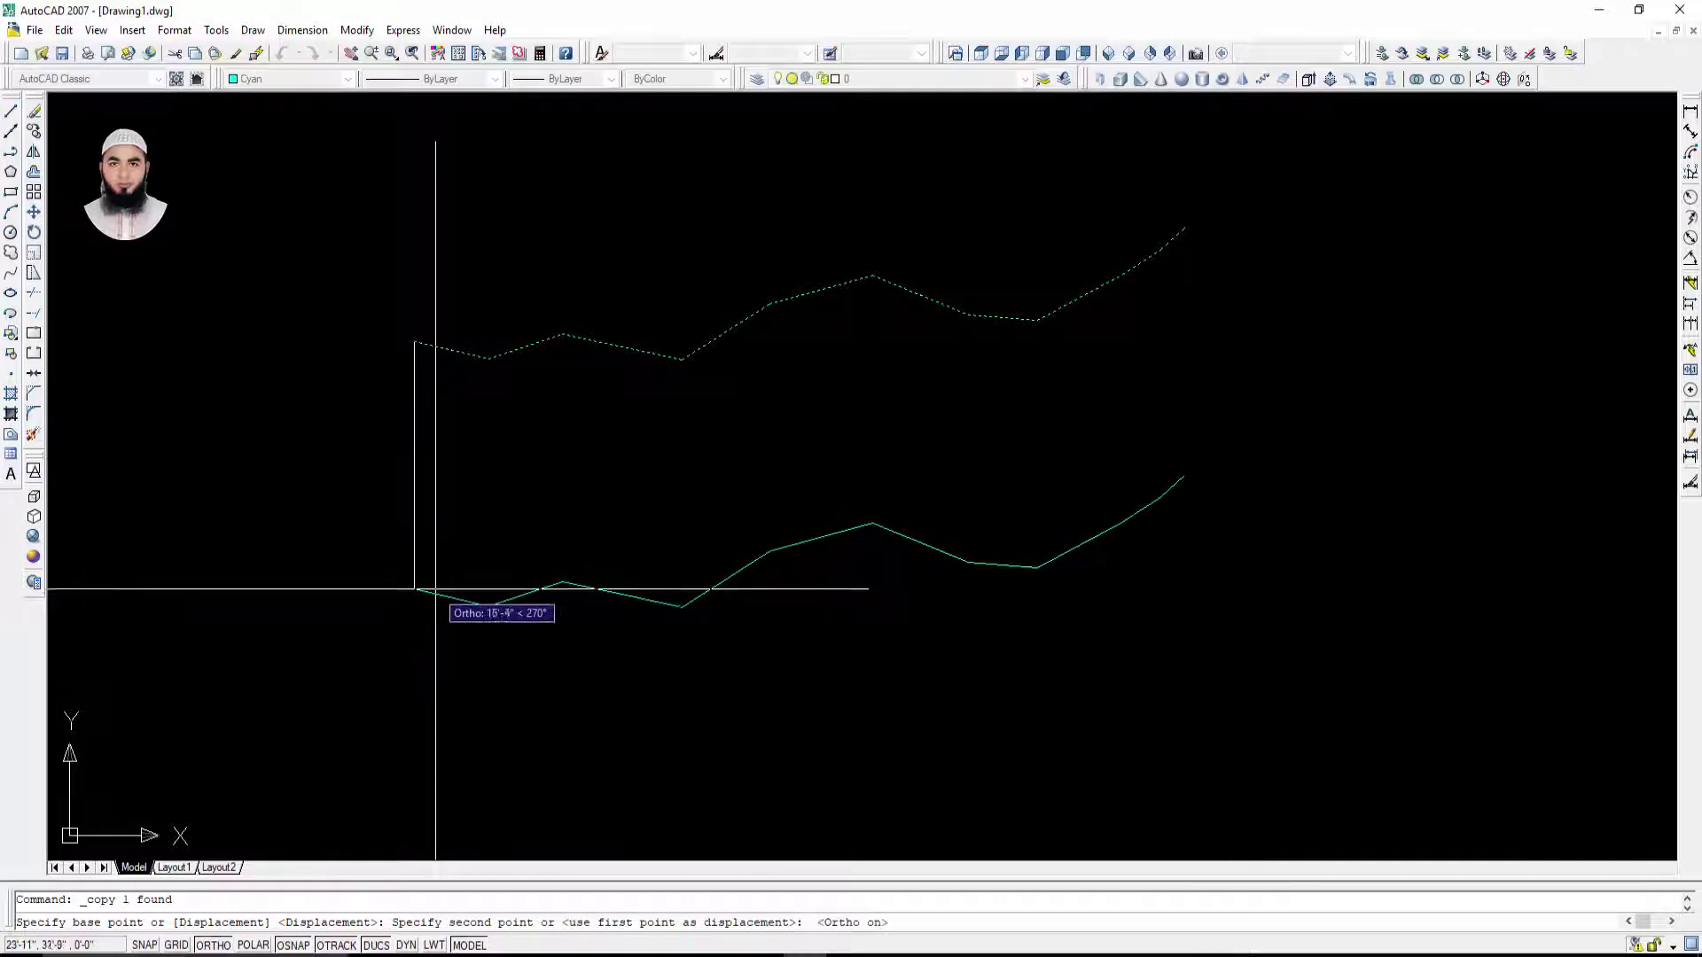
click(437, 589)
key(Escape)
middle_drag(691, 467, 664, 417)
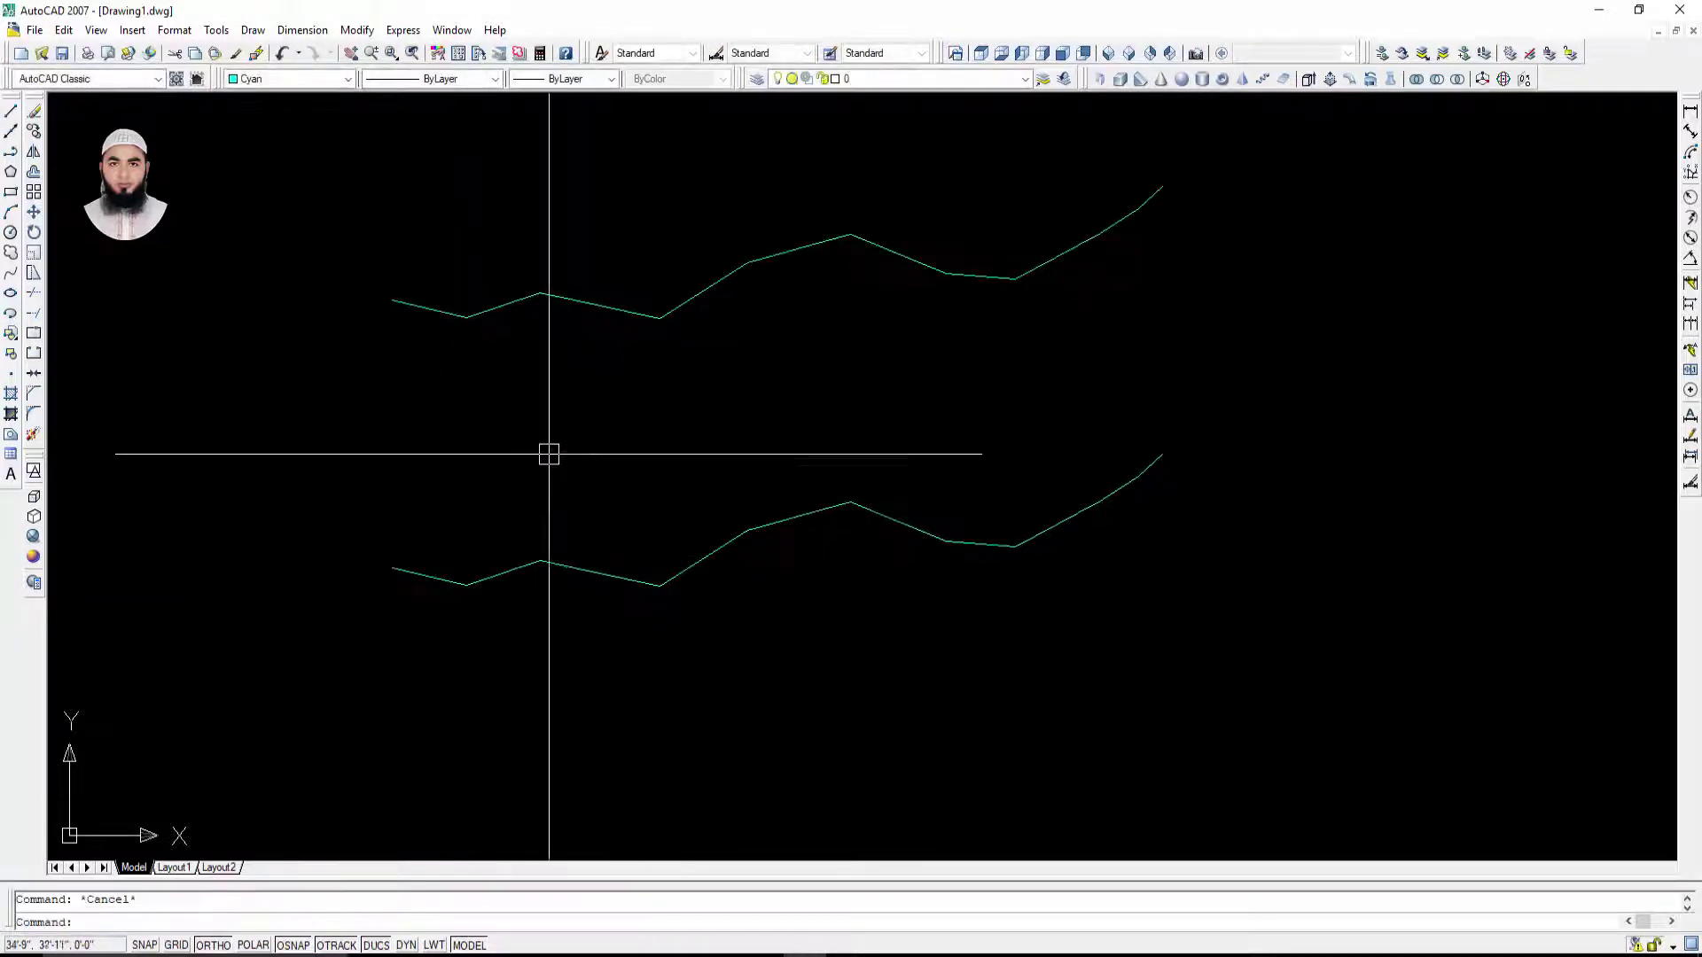
Step: Draw vertical lines joining the left ends and the right ends of both zigzags
text(l)
key(Return)
click(392, 567)
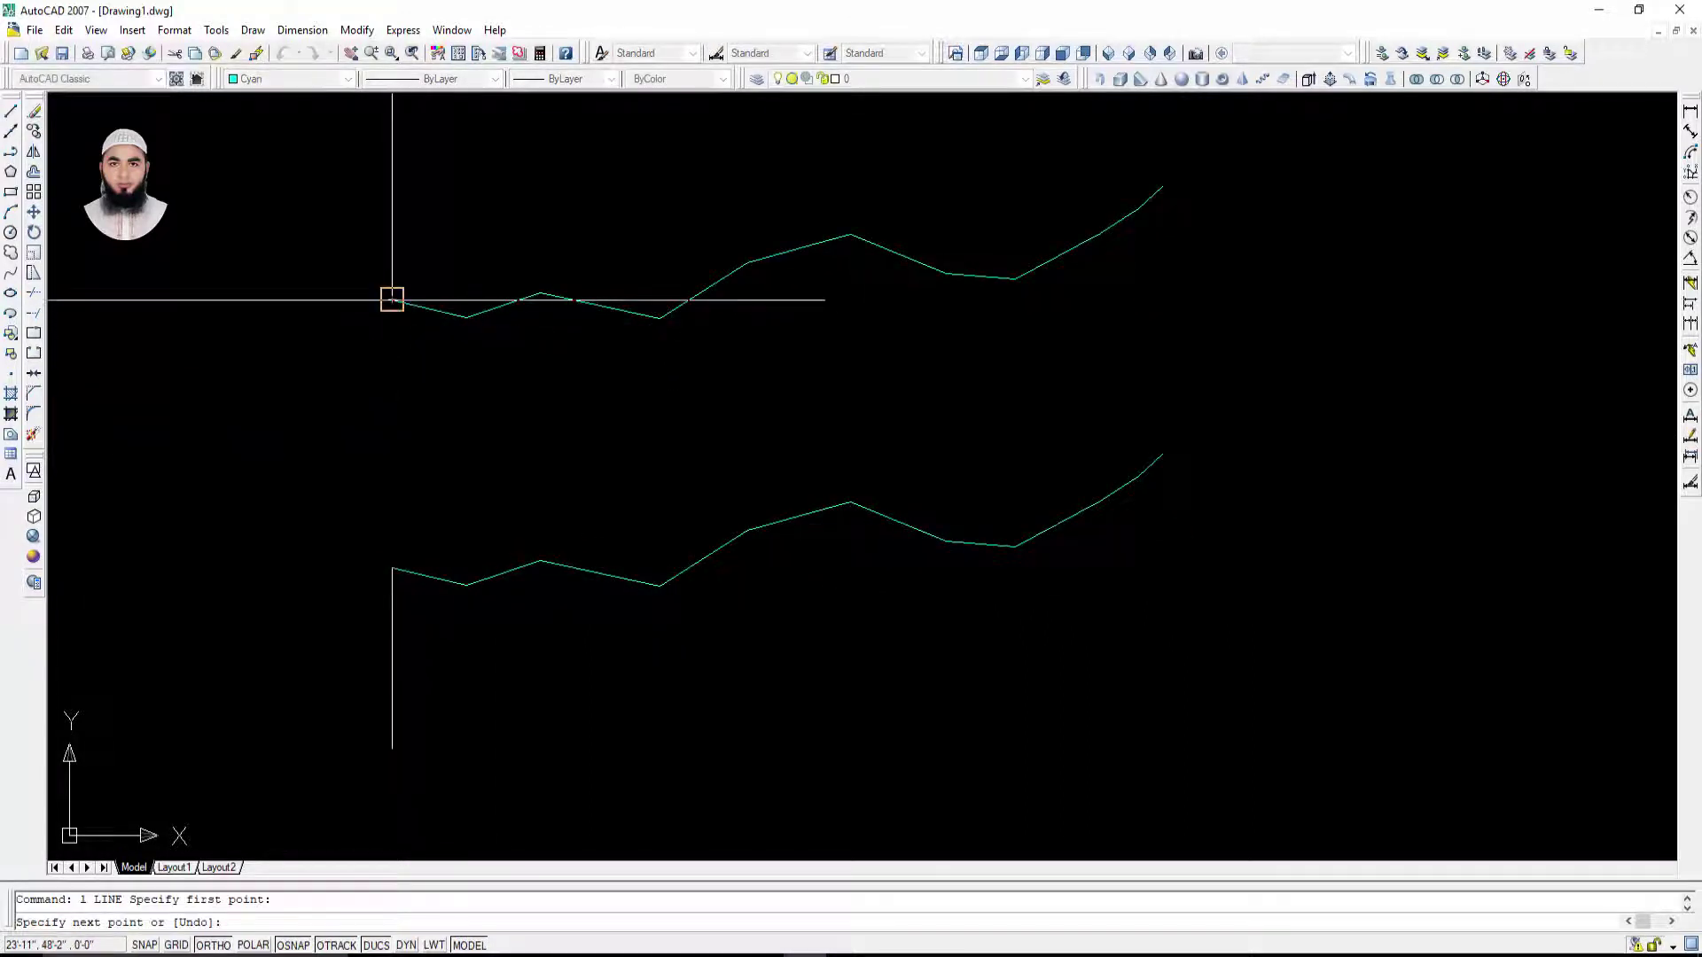
click(392, 300)
key(Escape)
key(Return)
click(1162, 187)
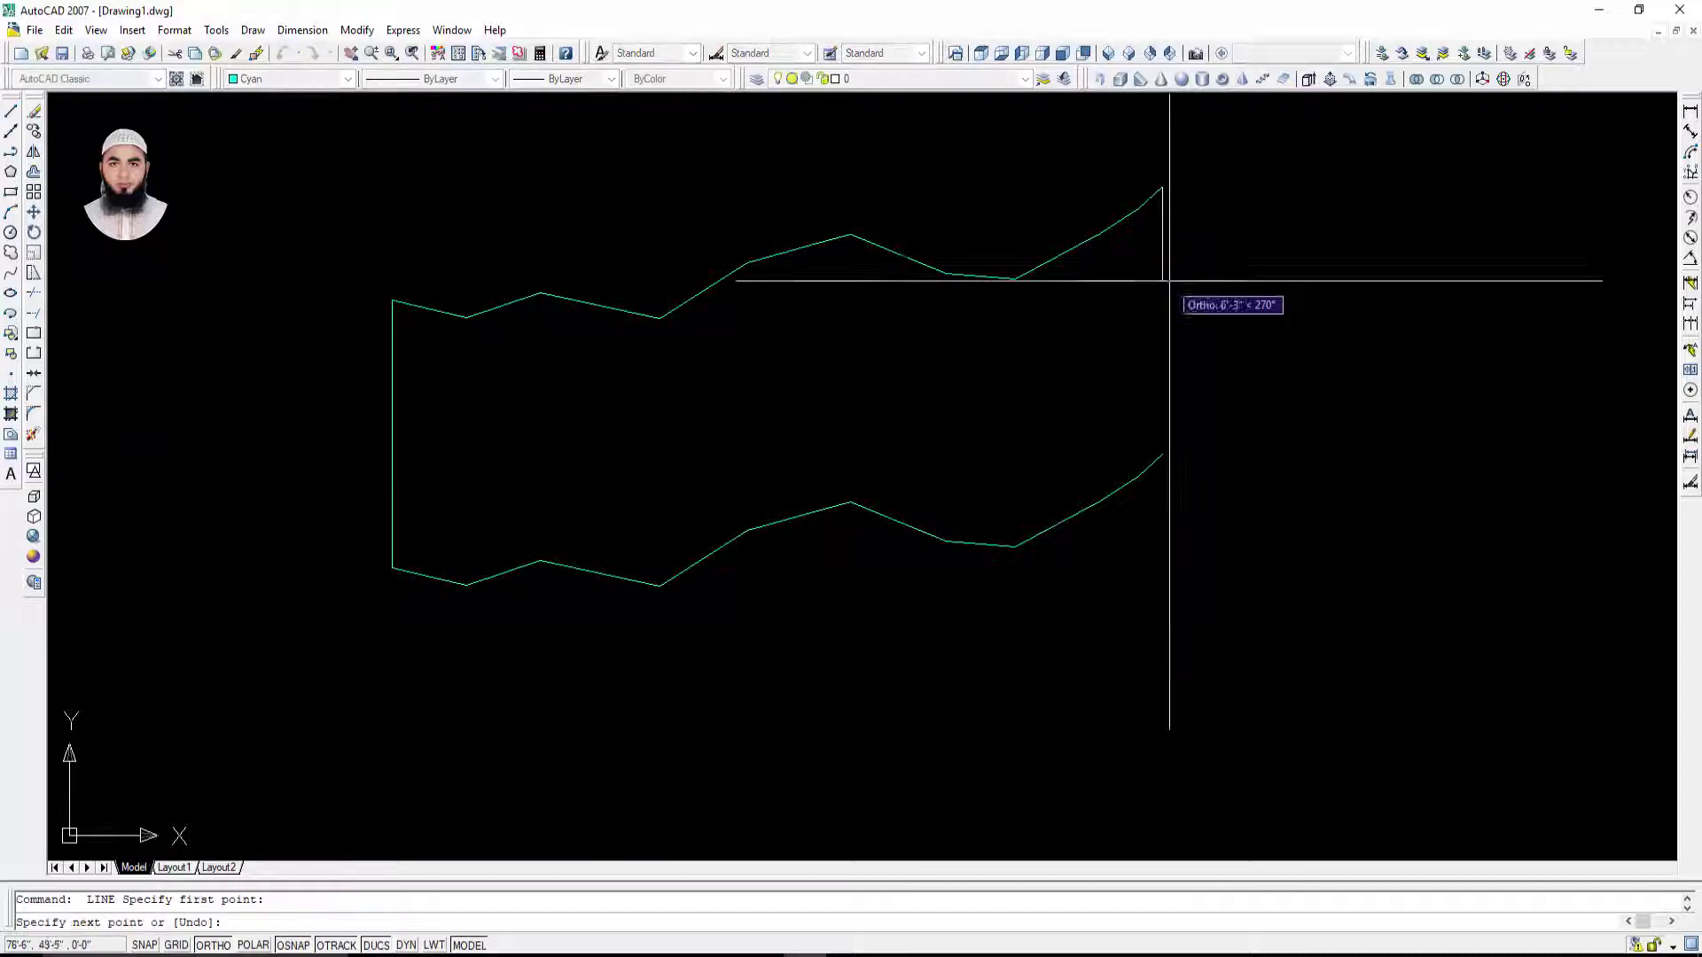
click(1152, 457)
key(Return)
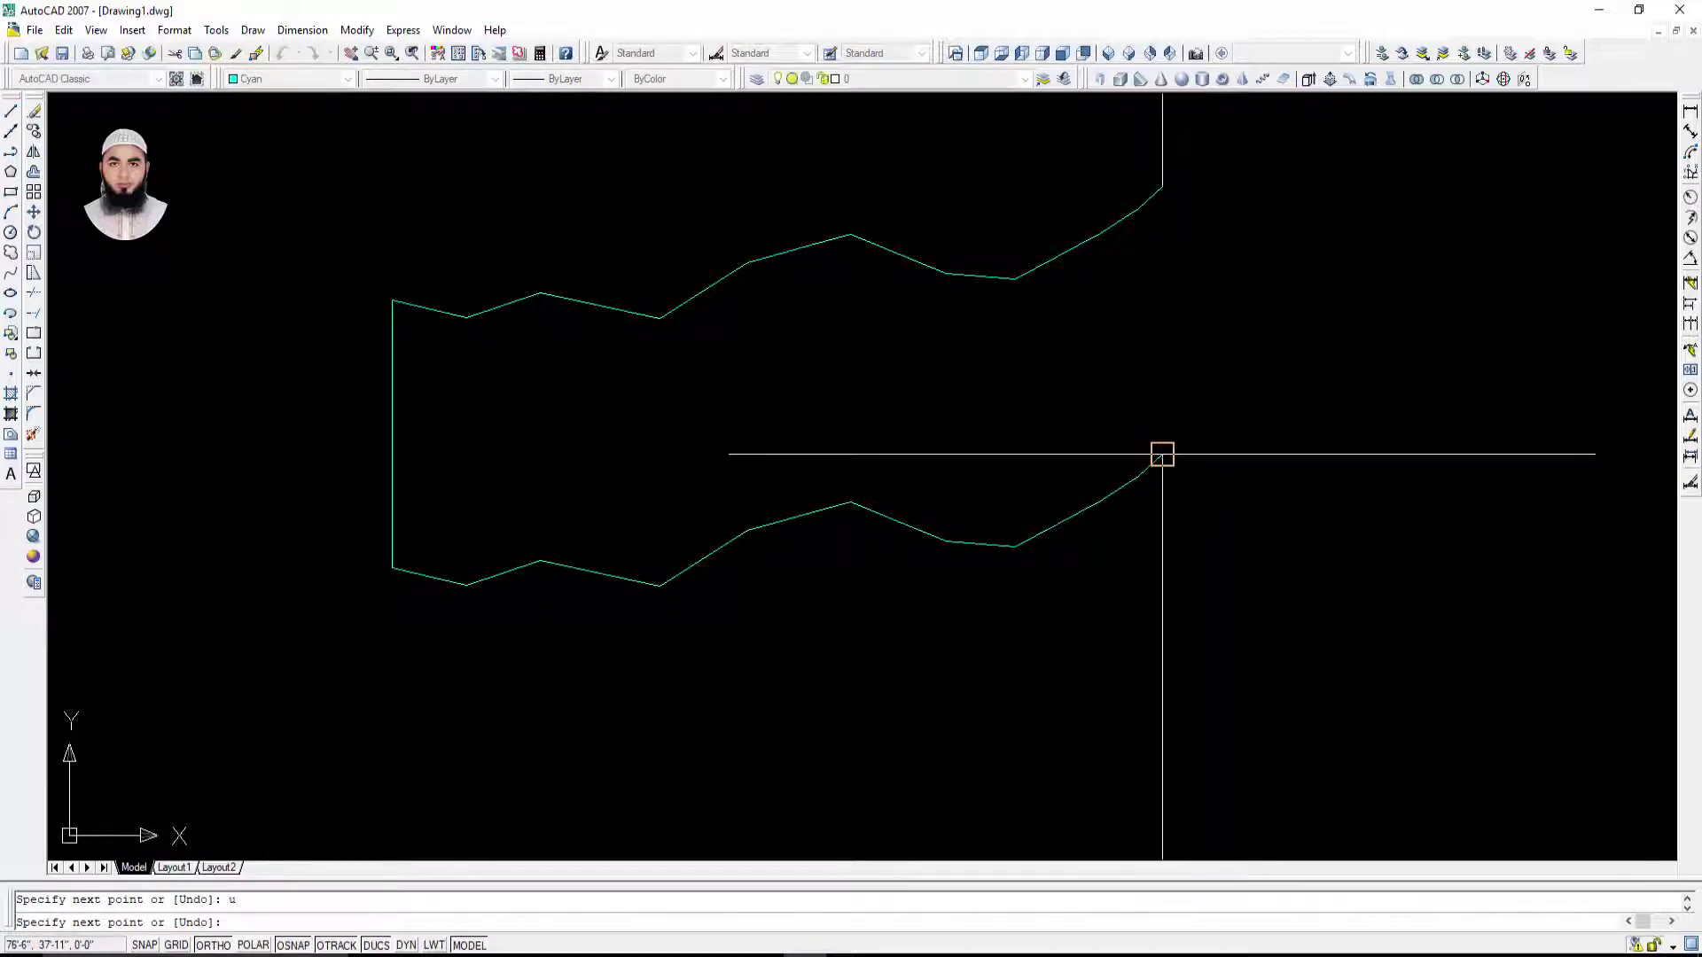
Step: Window-select the whole closed outline
scroll(1299, 426, down, 2)
key(Escape)
click(1169, 224)
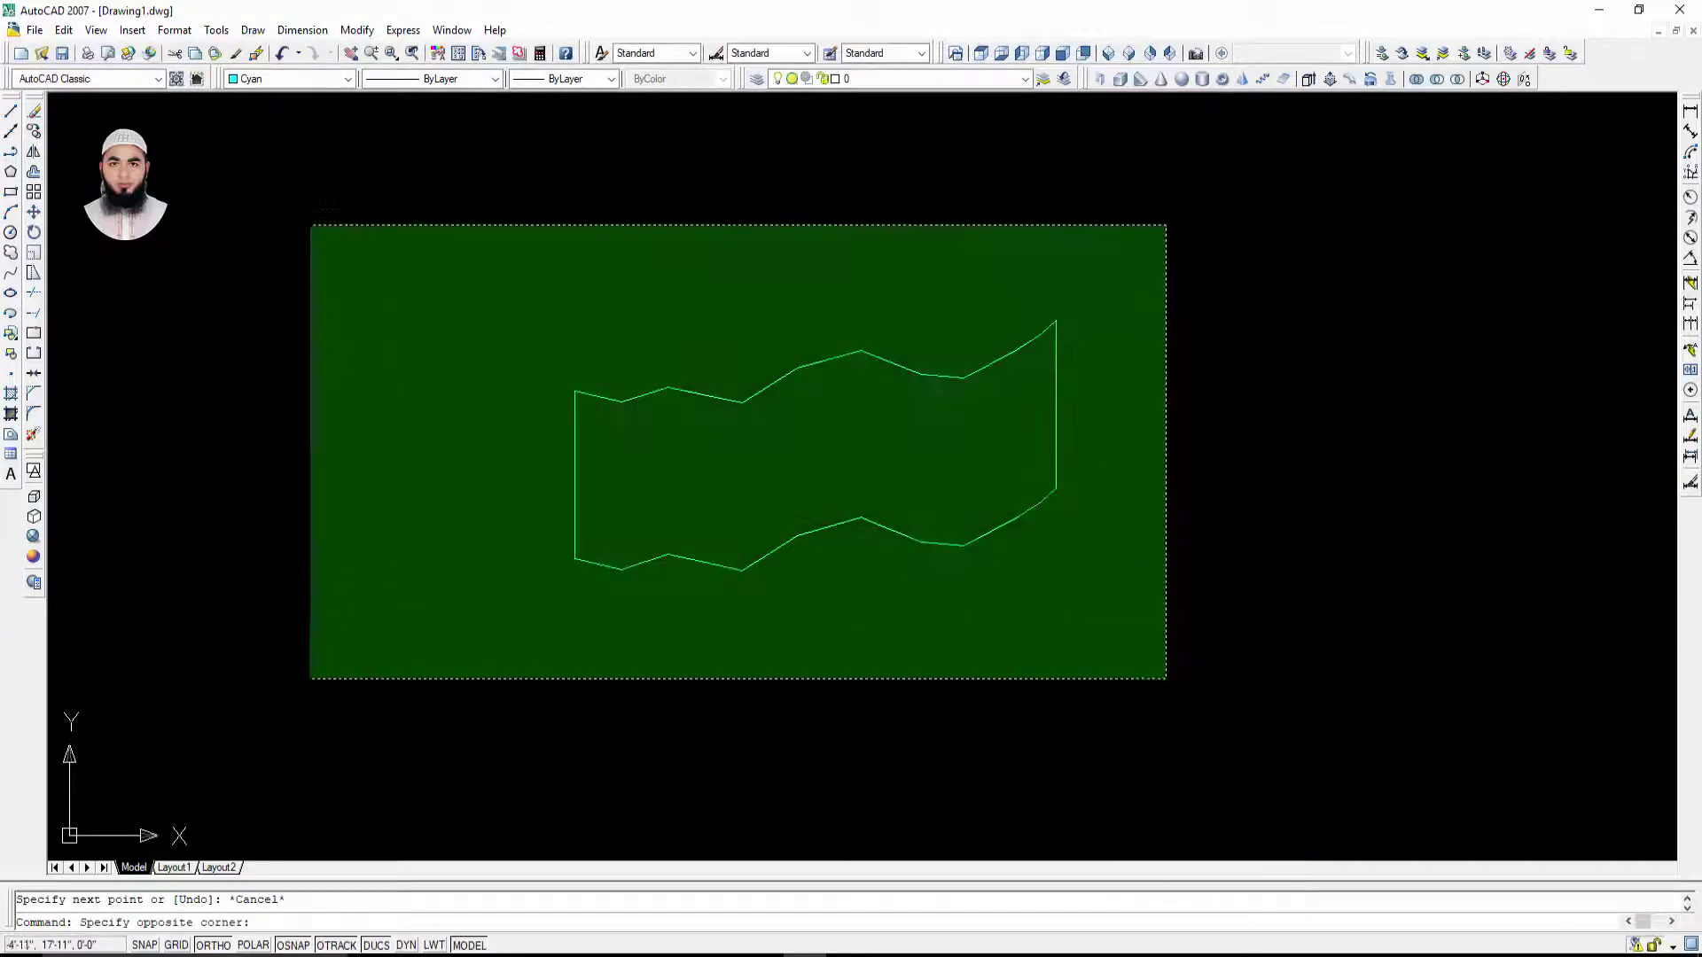
click(310, 678)
Step: Colour all four edges of the zigzag outline red
key(Escape)
click(274, 81)
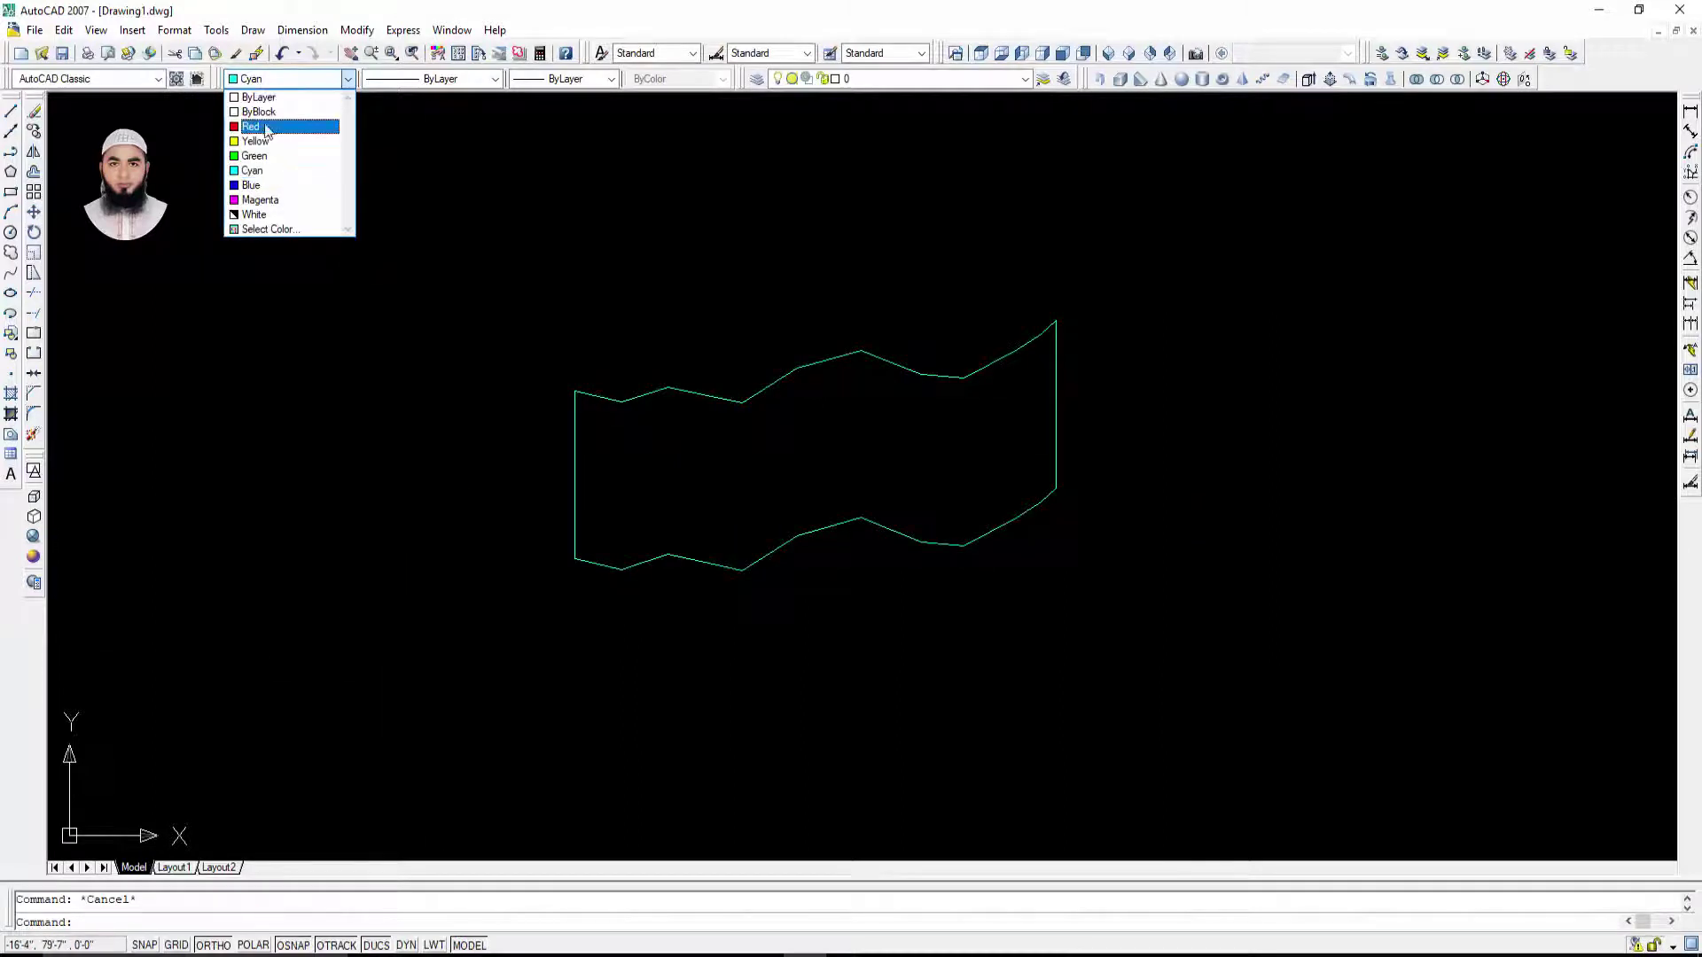
key(Escape)
click(1178, 577)
click(407, 273)
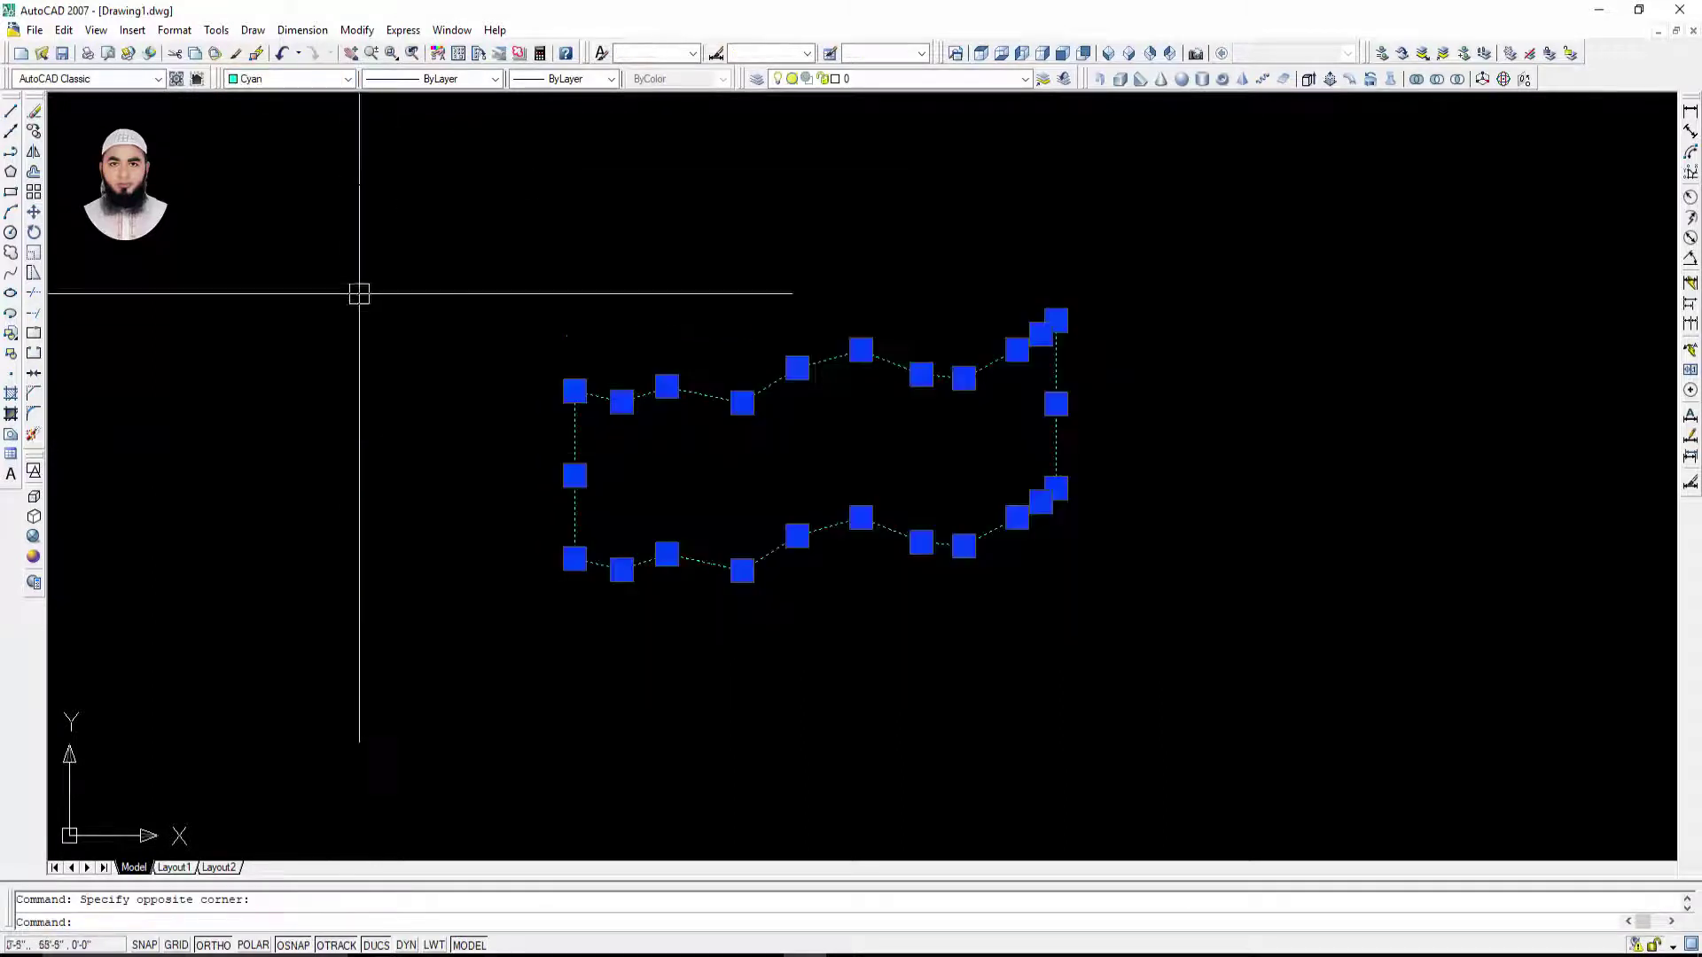
click(286, 80)
click(291, 132)
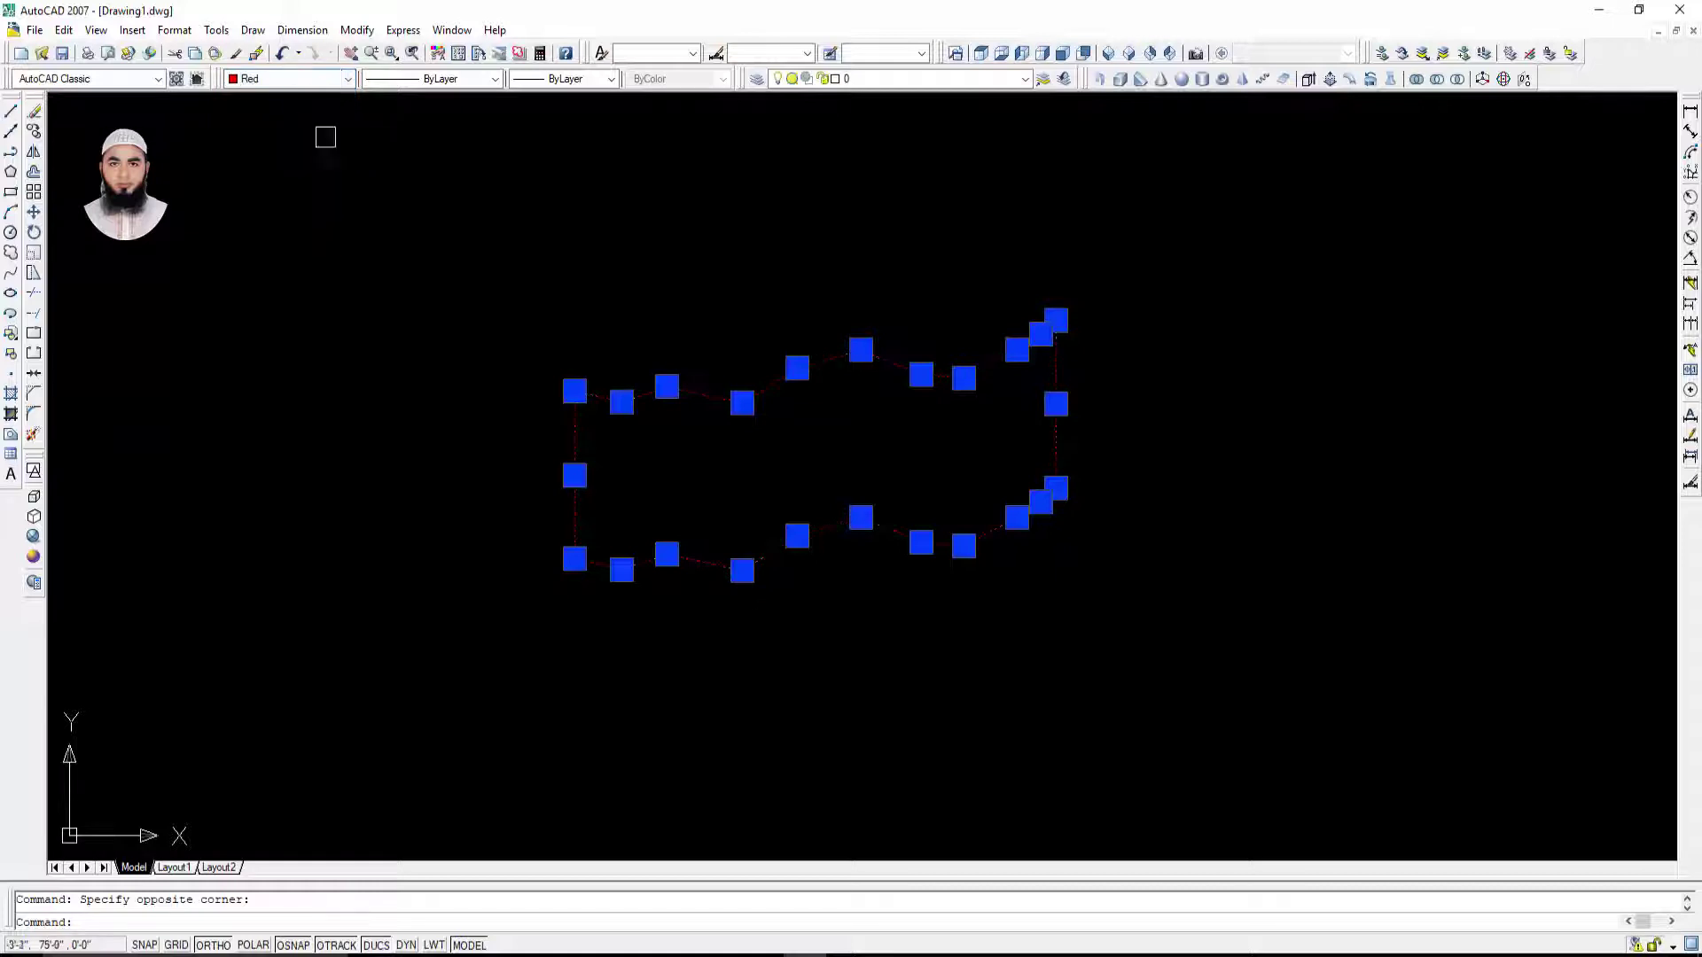
key(Escape)
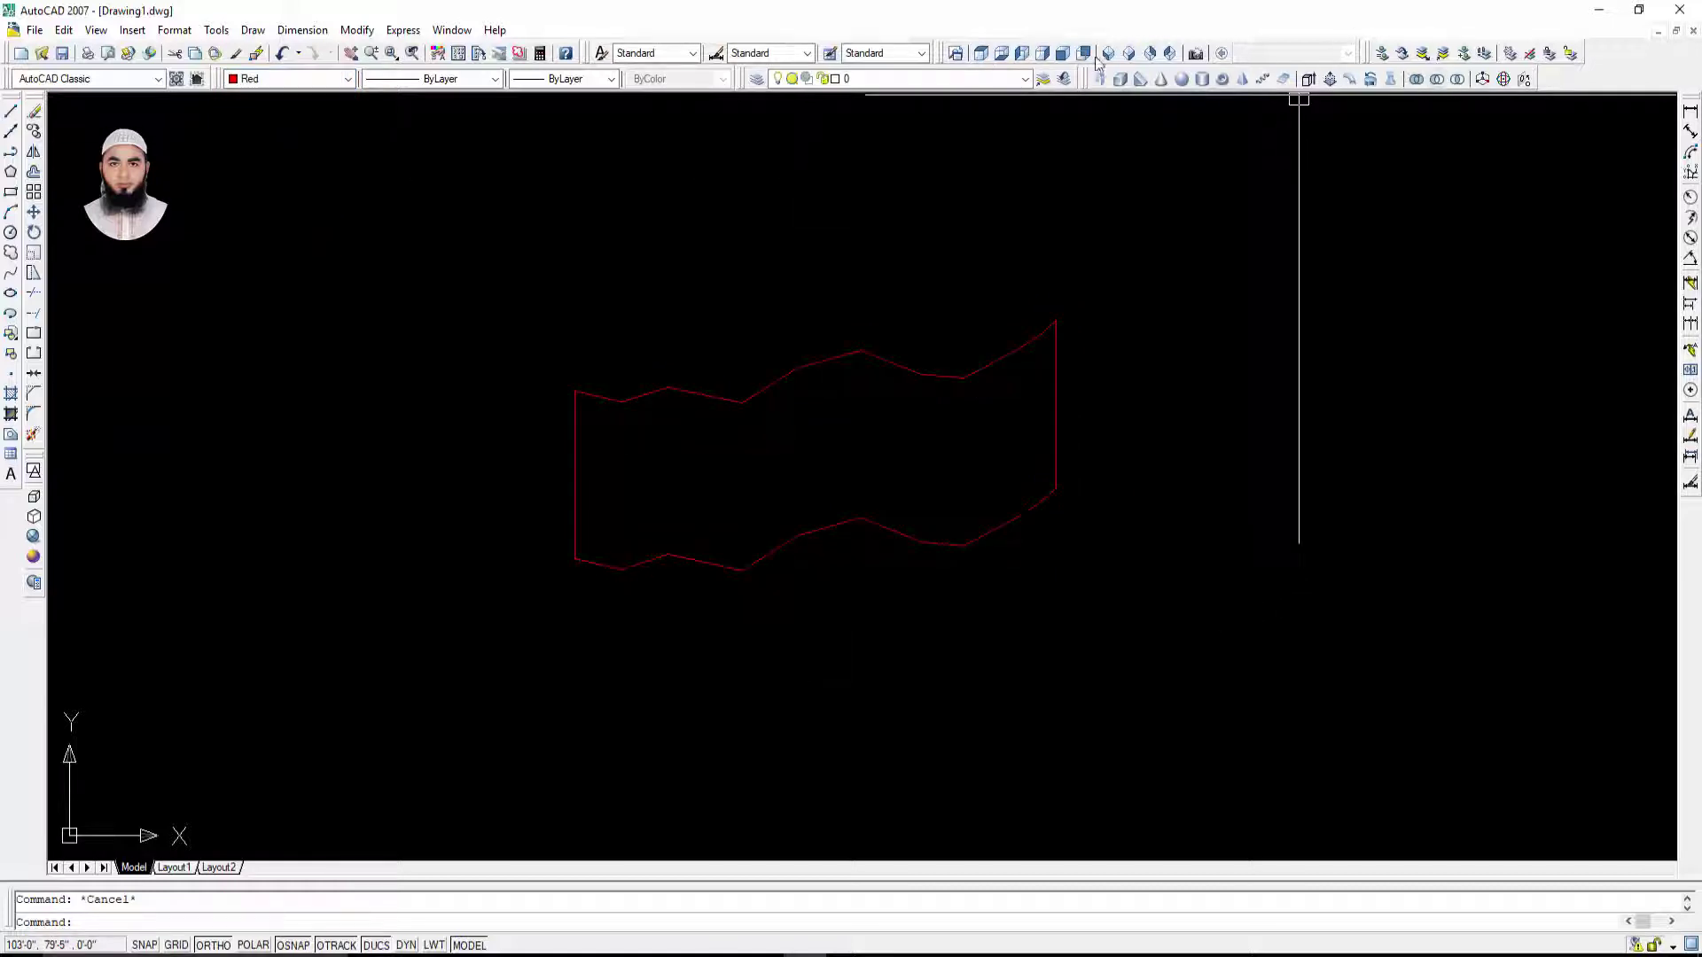
Step: Switch to SW Isometric and orbit to see the outline in 3D
click(1107, 54)
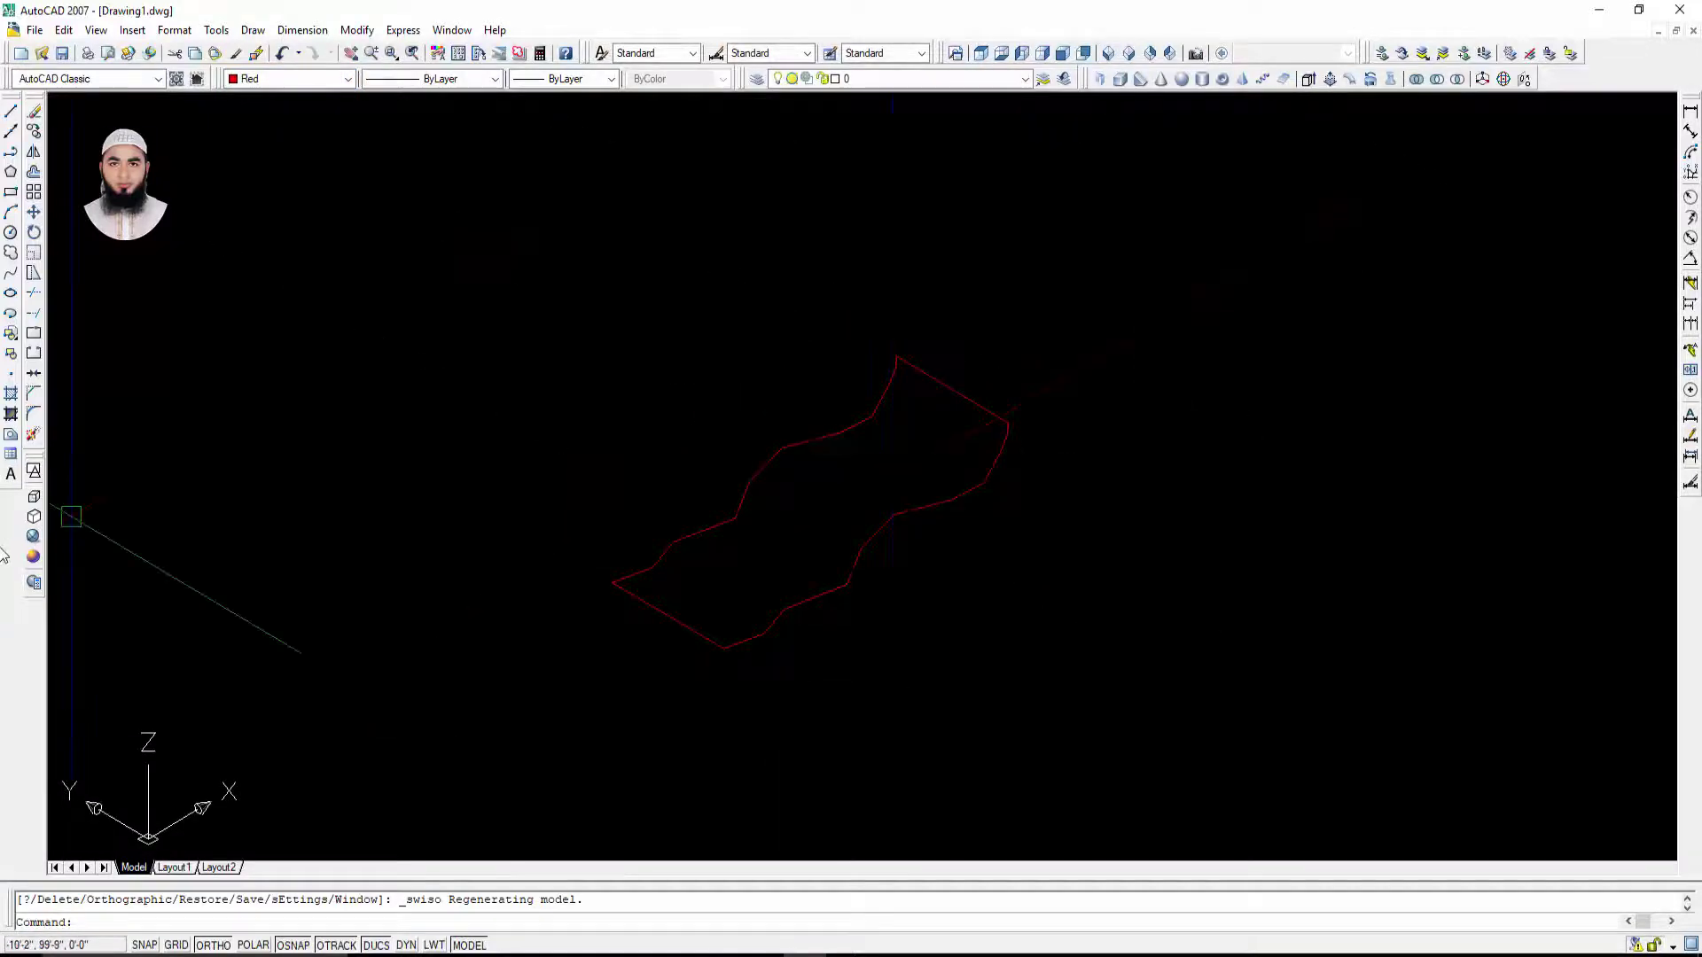
click(33, 537)
mouse_move(710, 505)
mouse_down()
mouse_move(828, 550)
mouse_move(1026, 551)
mouse_move(1017, 526)
mouse_up()
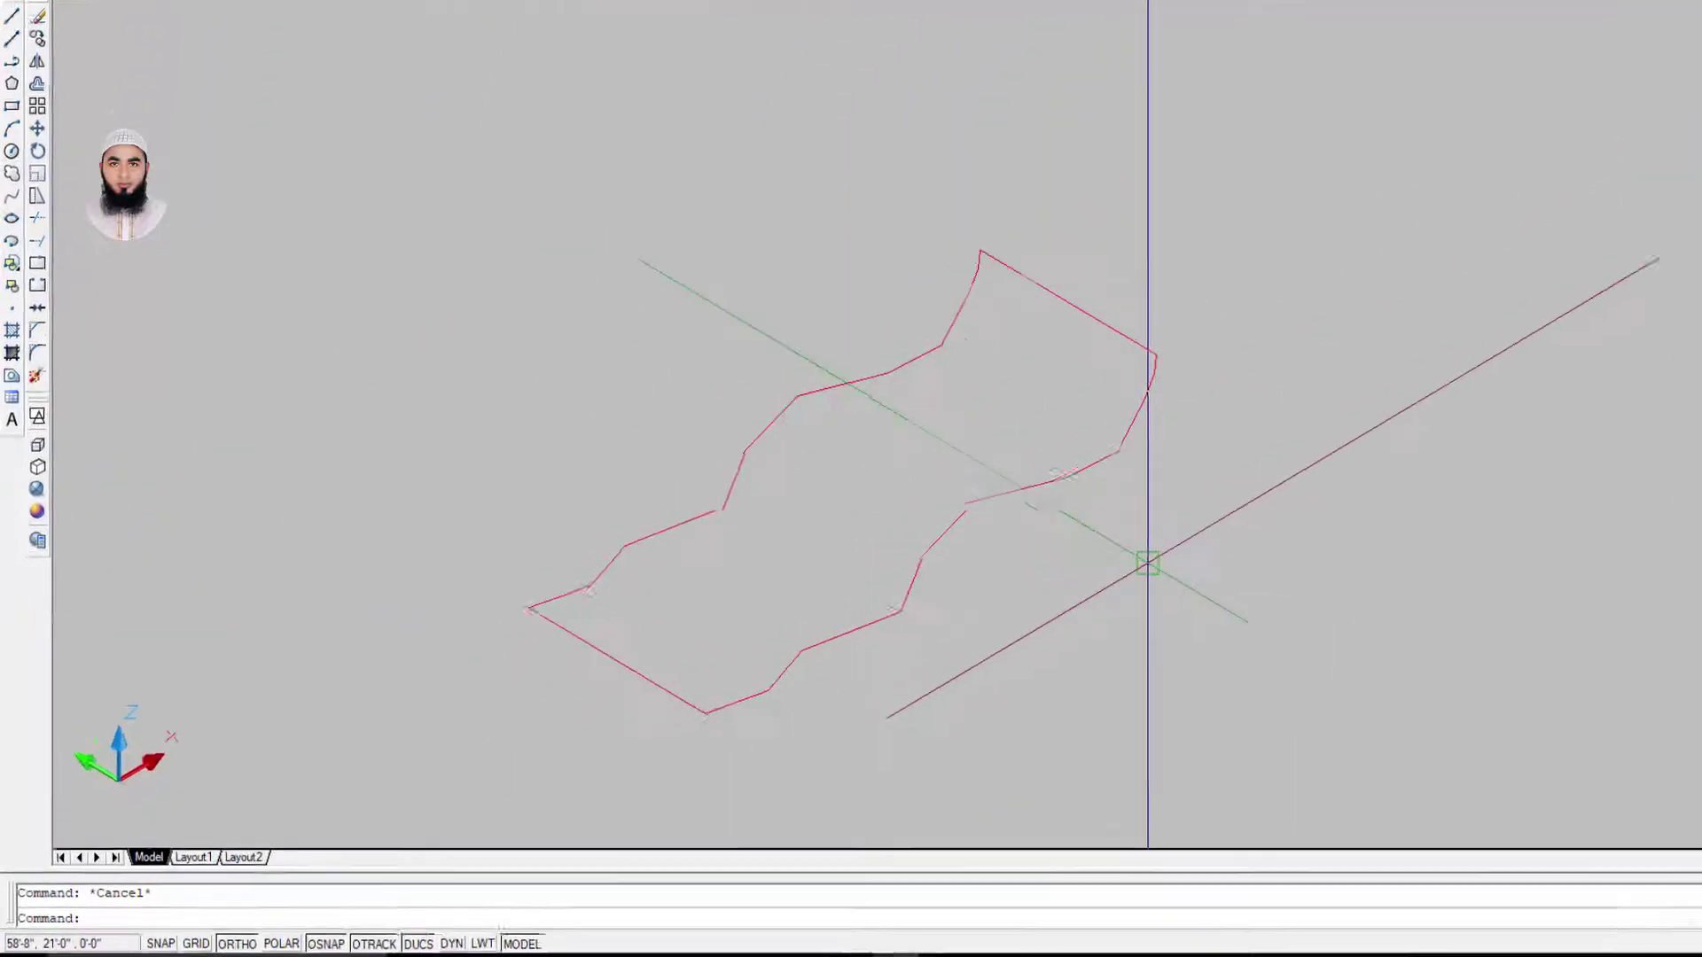
Step: Run EDGESURF and pick the top zigzag, right line, bottom zigzag and fourth edge
text(edgesurf)
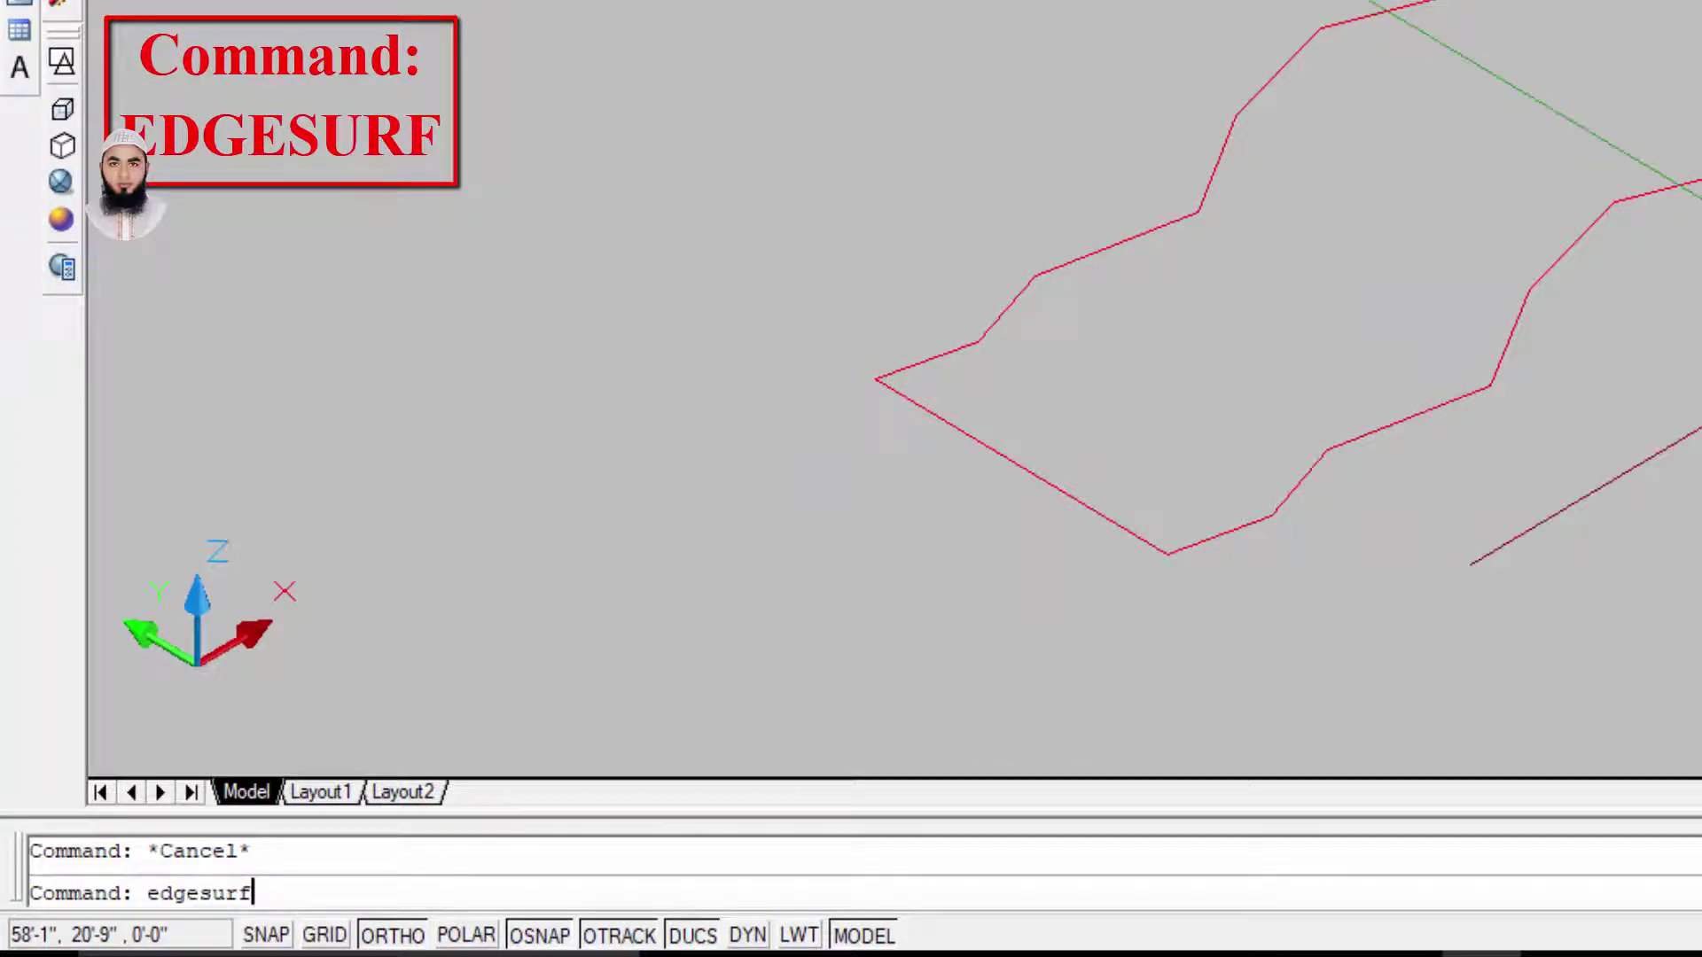
key(Return)
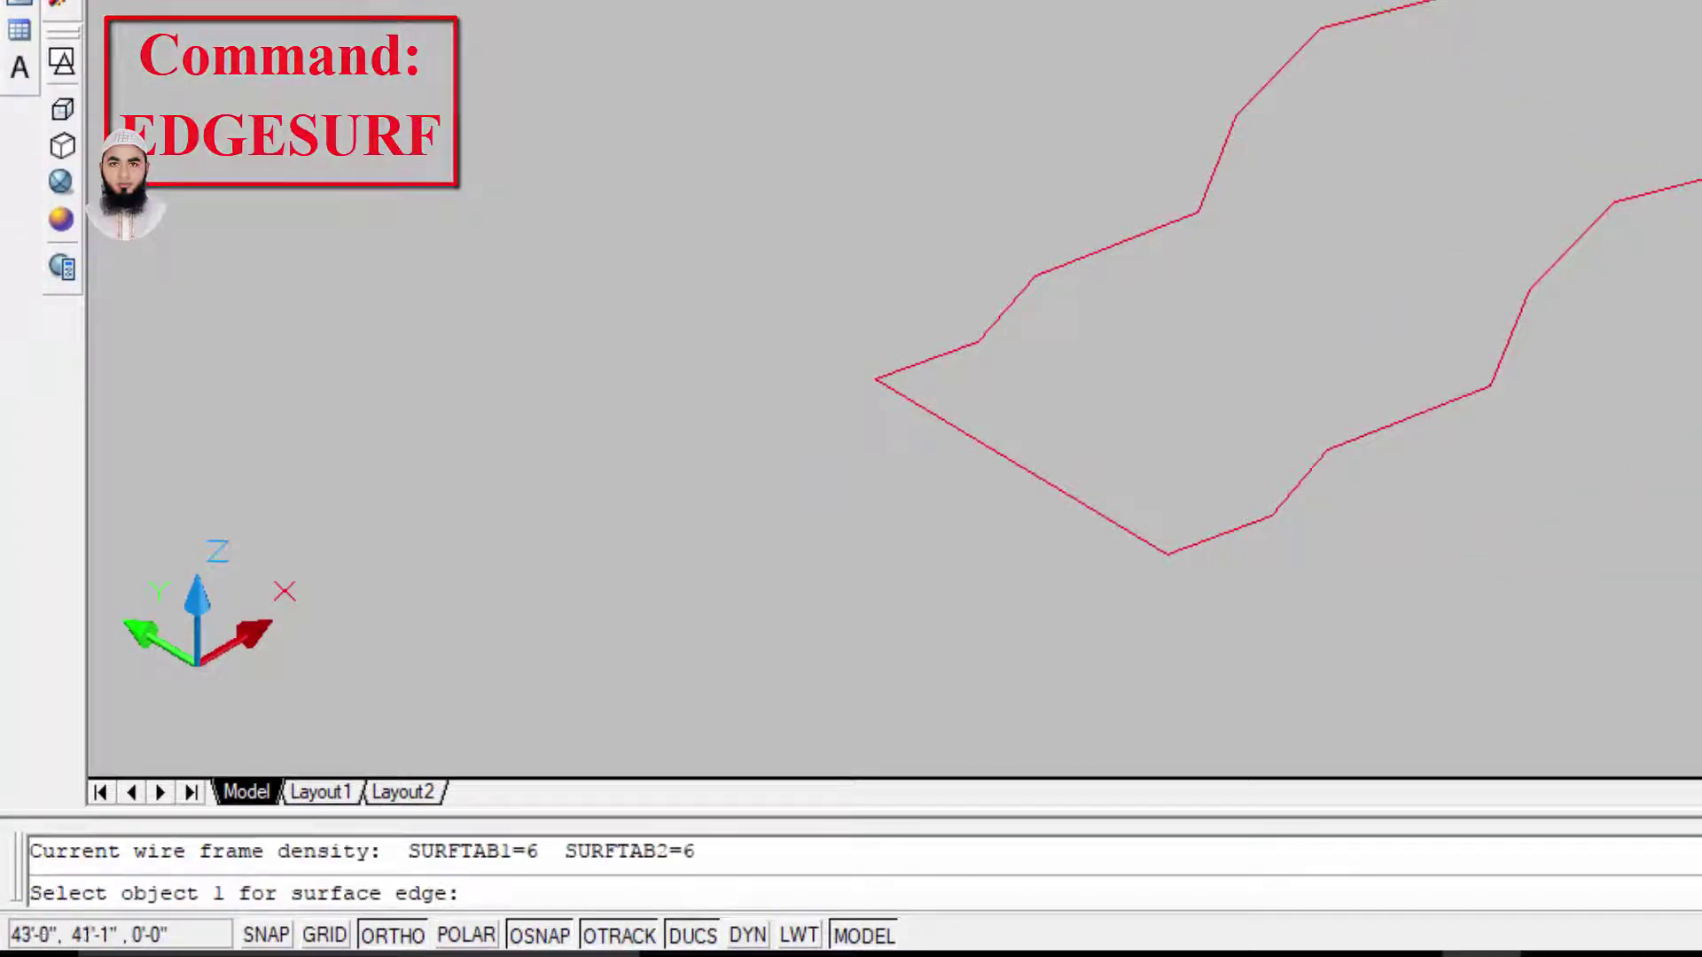
click(1140, 237)
click(1135, 474)
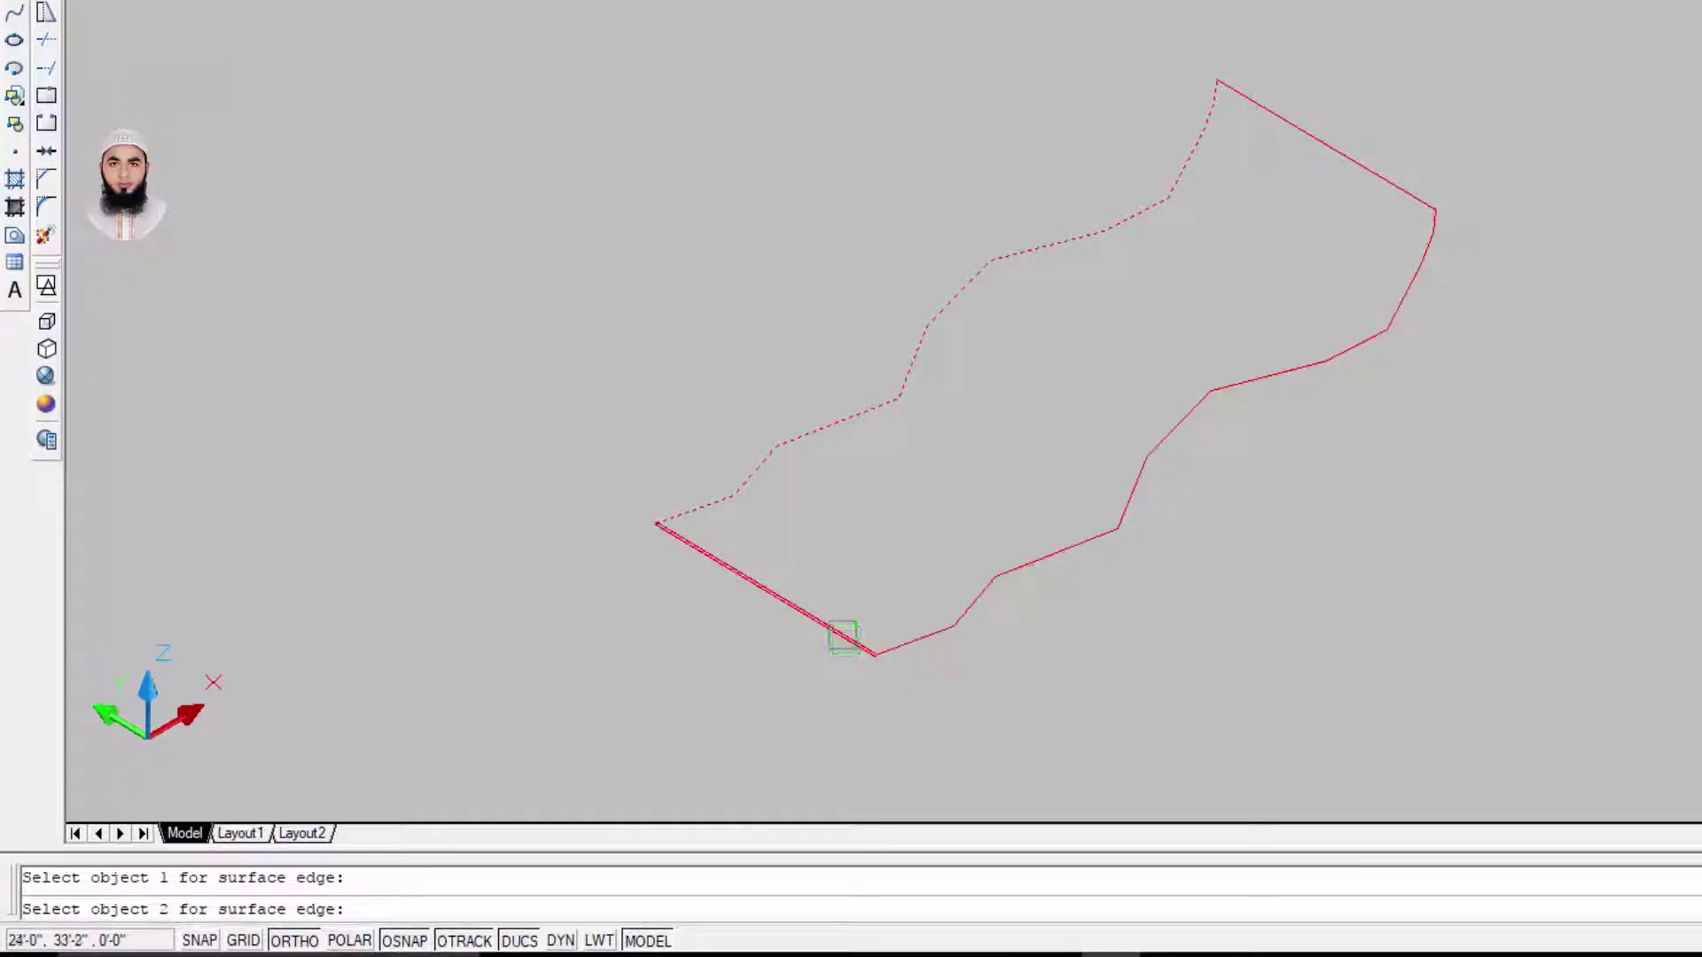
click(843, 635)
click(1401, 187)
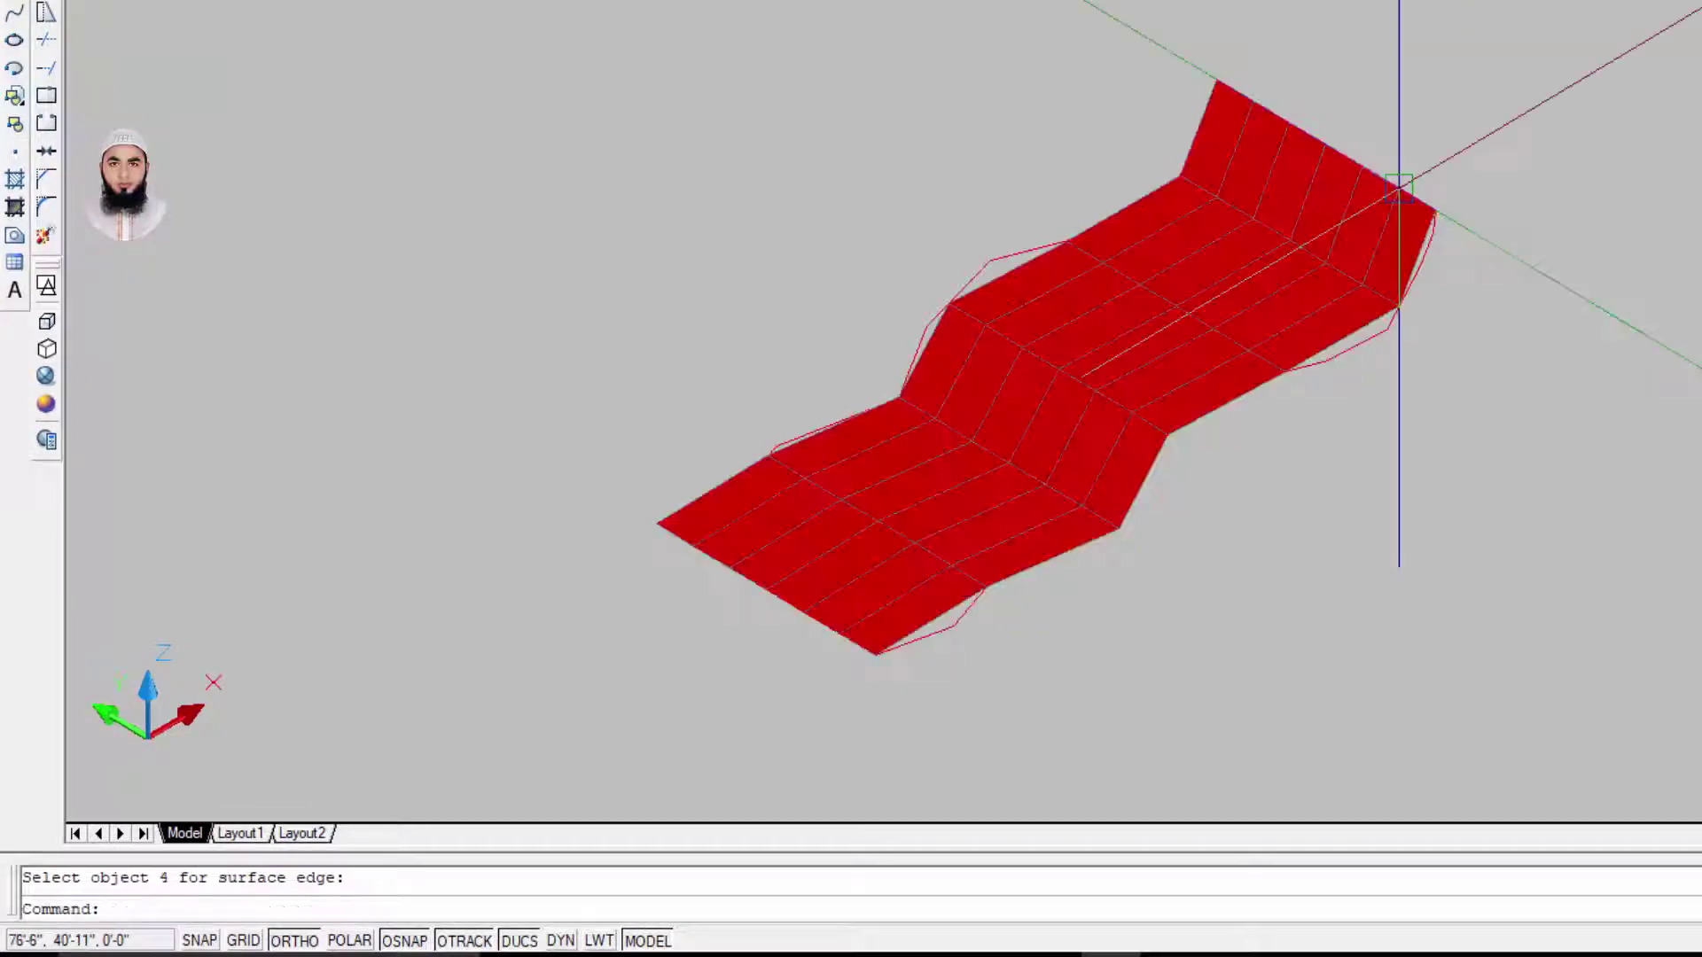
scroll(1400, 187, up, 3)
key(Escape)
text(re)
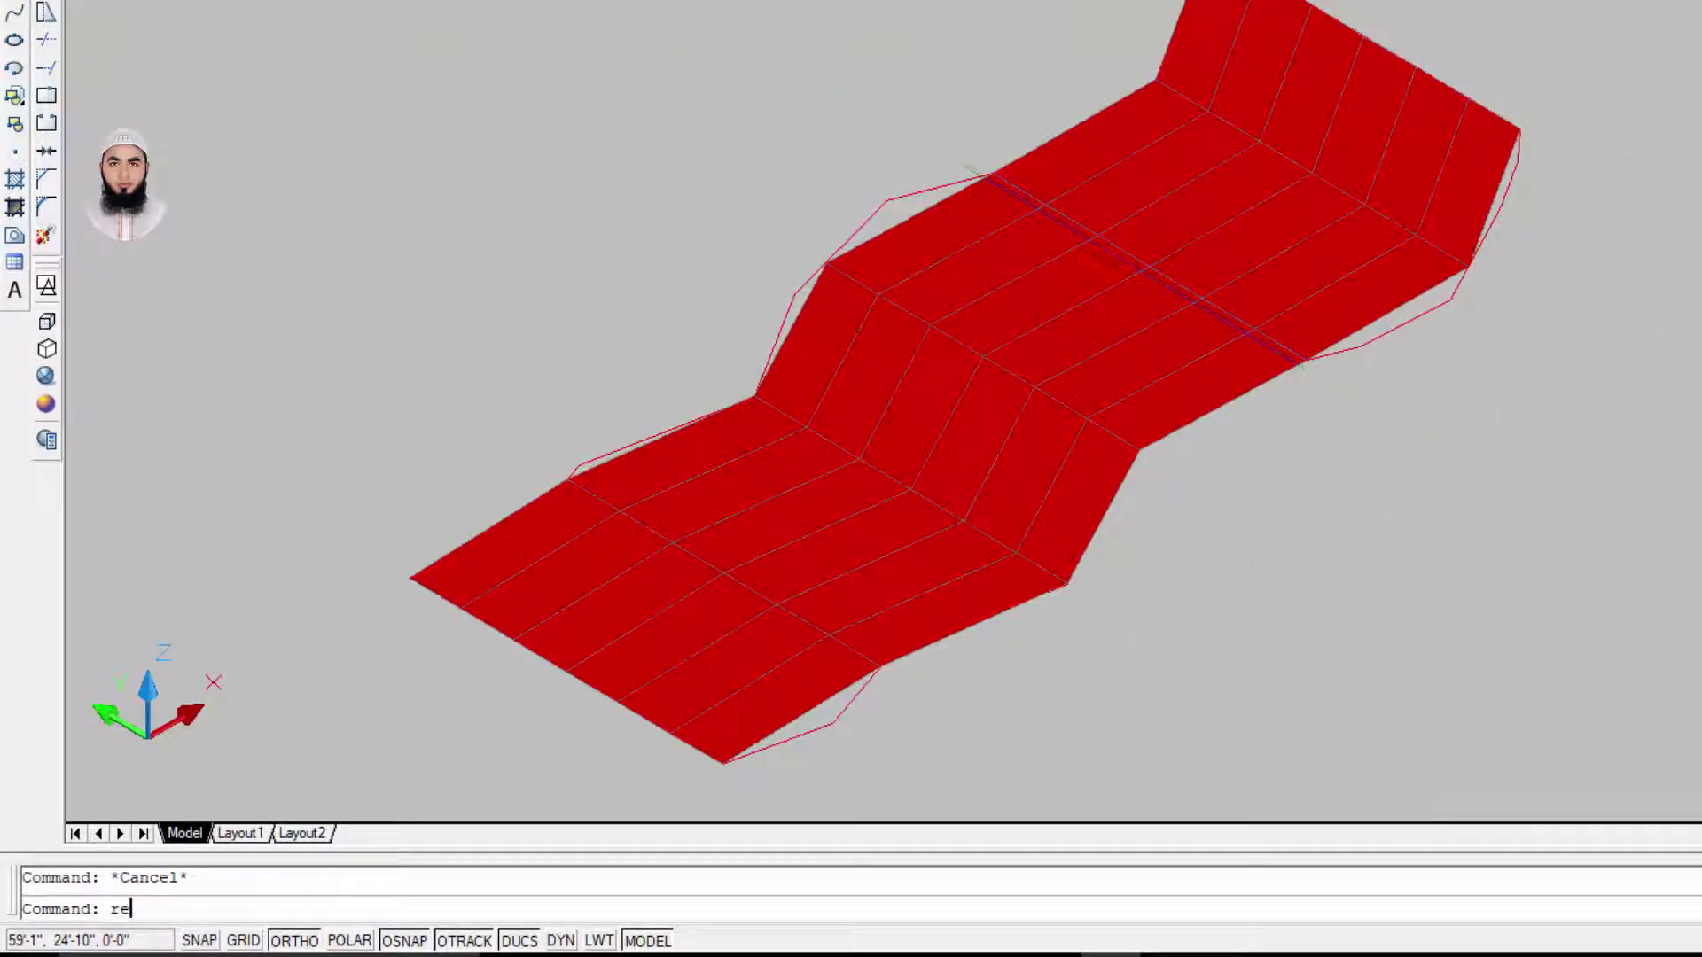
key(Return)
scroll(1338, 483, down, 3)
scroll(1374, 471, up, 3)
key(Escape)
middle_drag(1375, 471, 1371, 419)
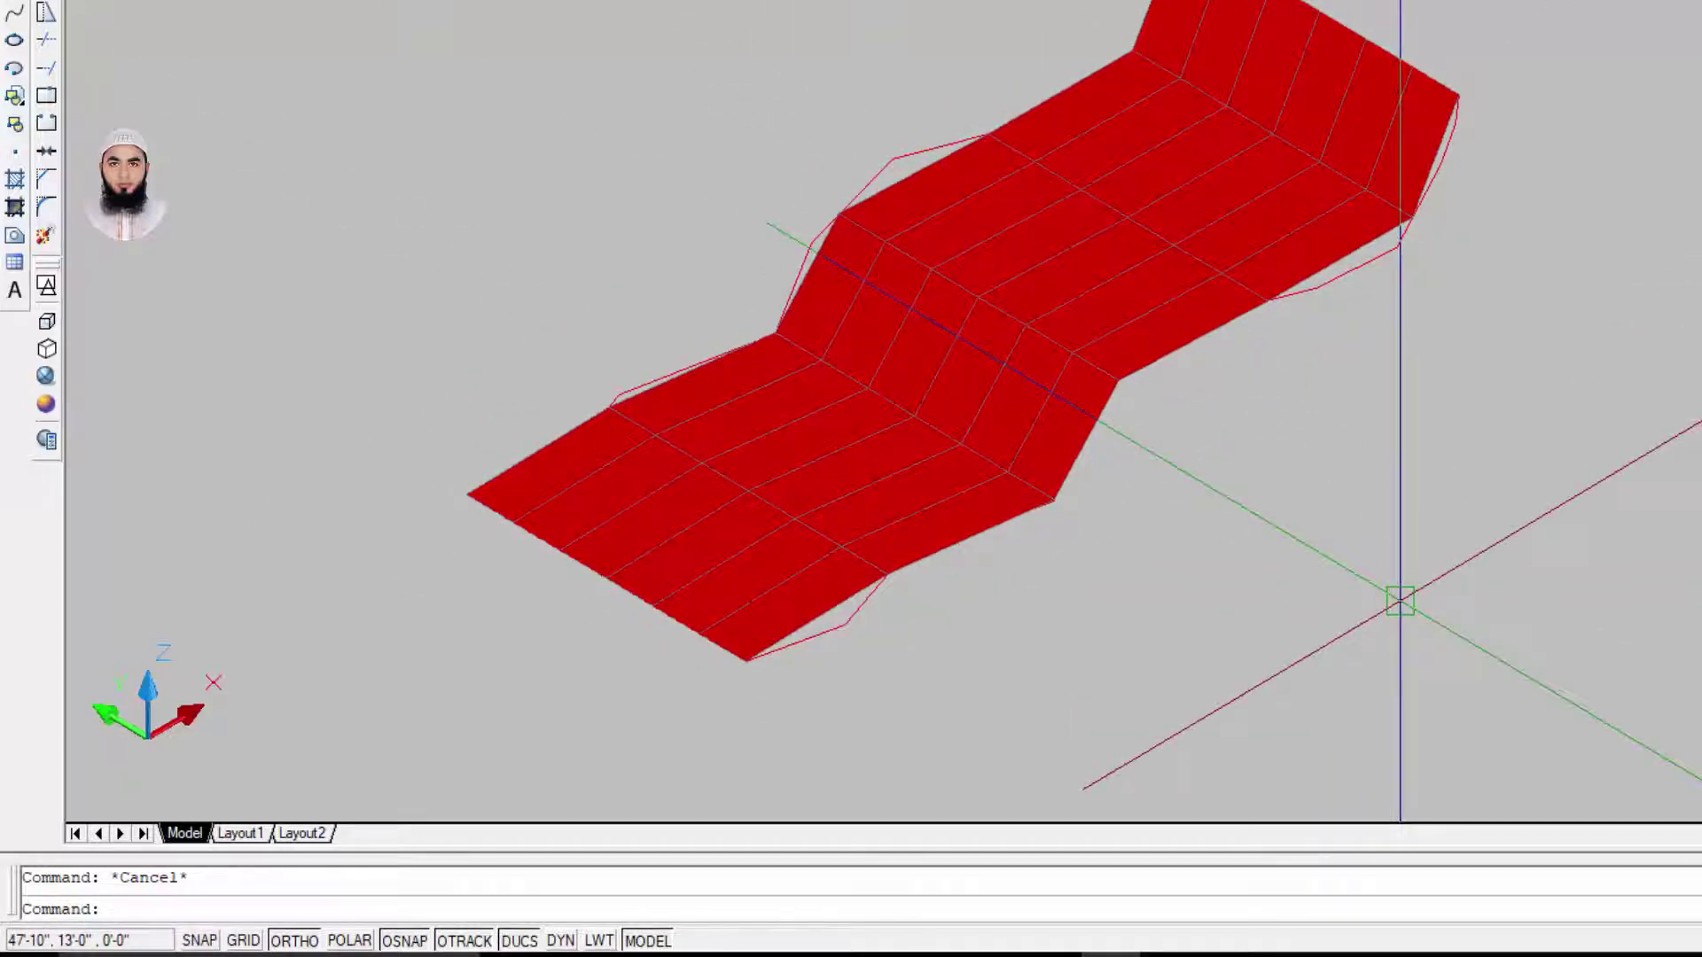
scroll(1200, 387, down, 4)
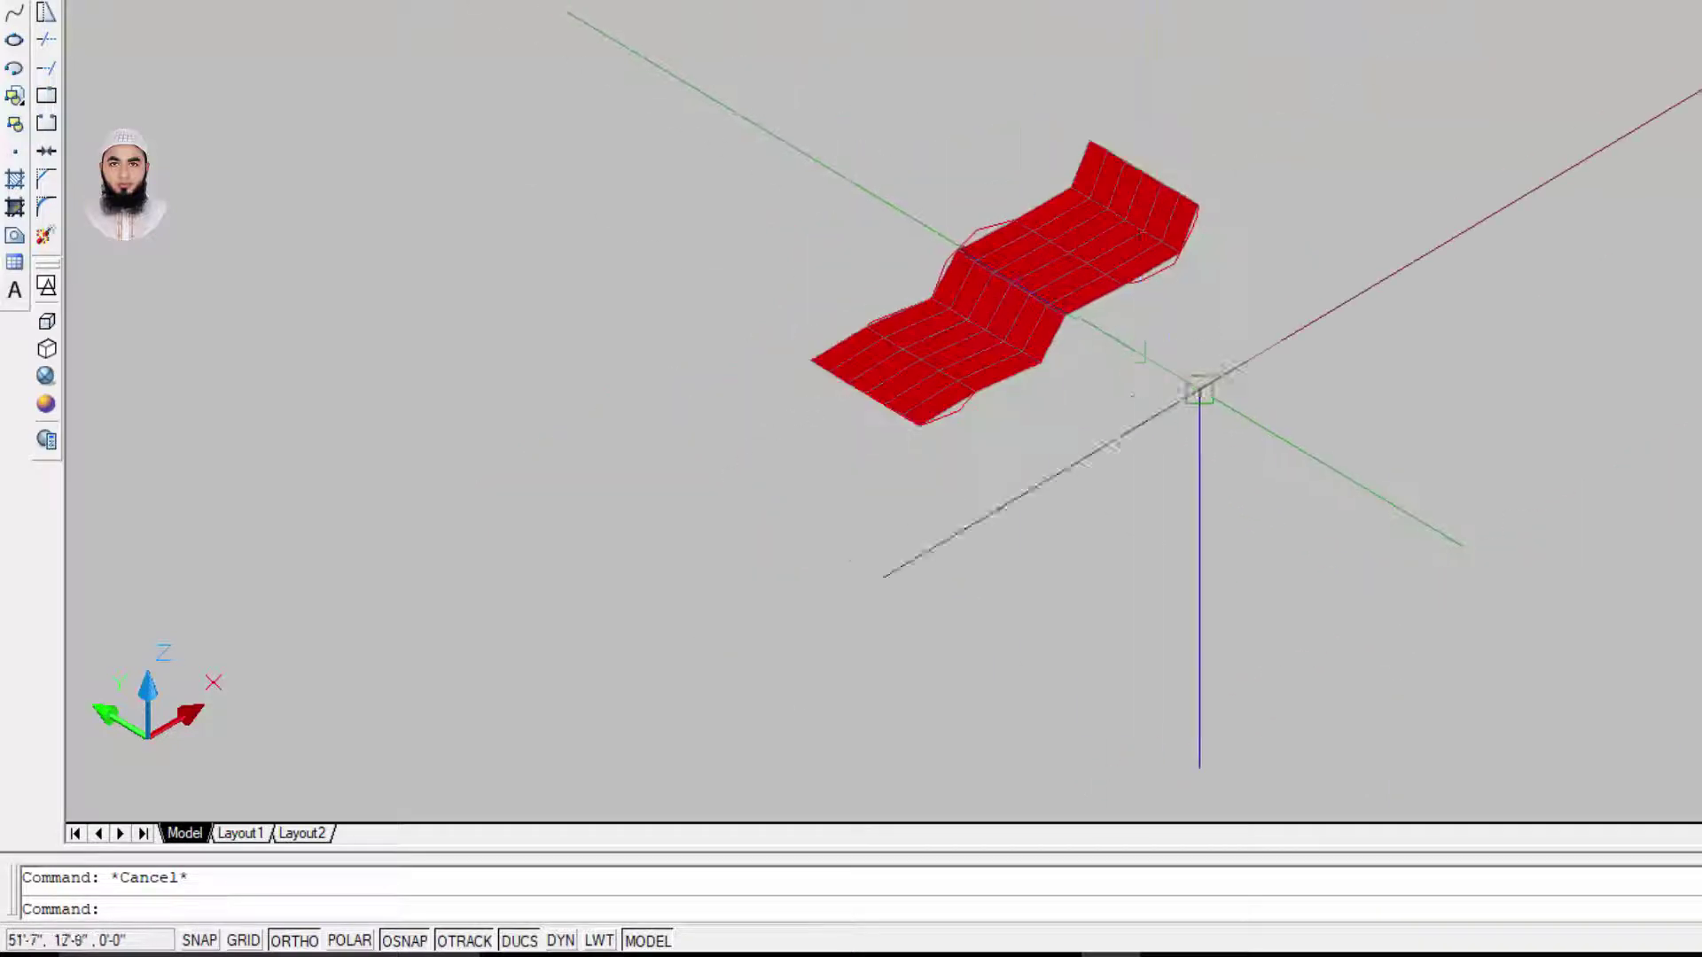
scroll(1197, 449, up, 3)
scroll(836, 193, up, 2)
scroll(884, 65, up, 2)
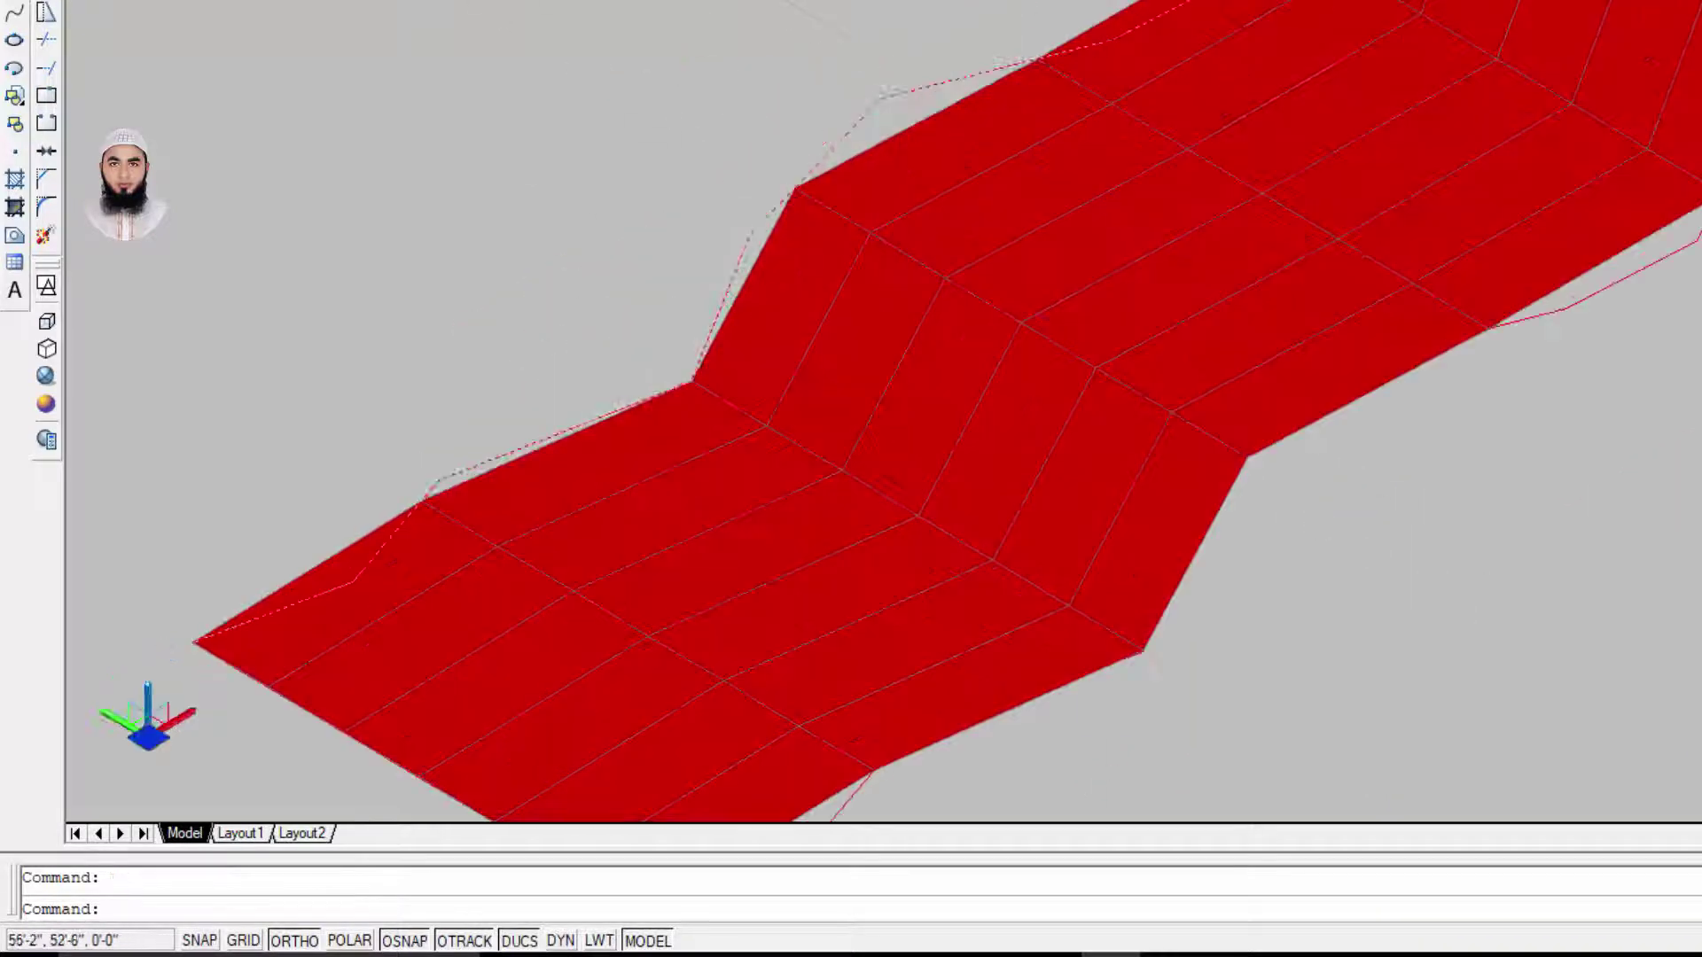
click(853, 156)
key(Escape)
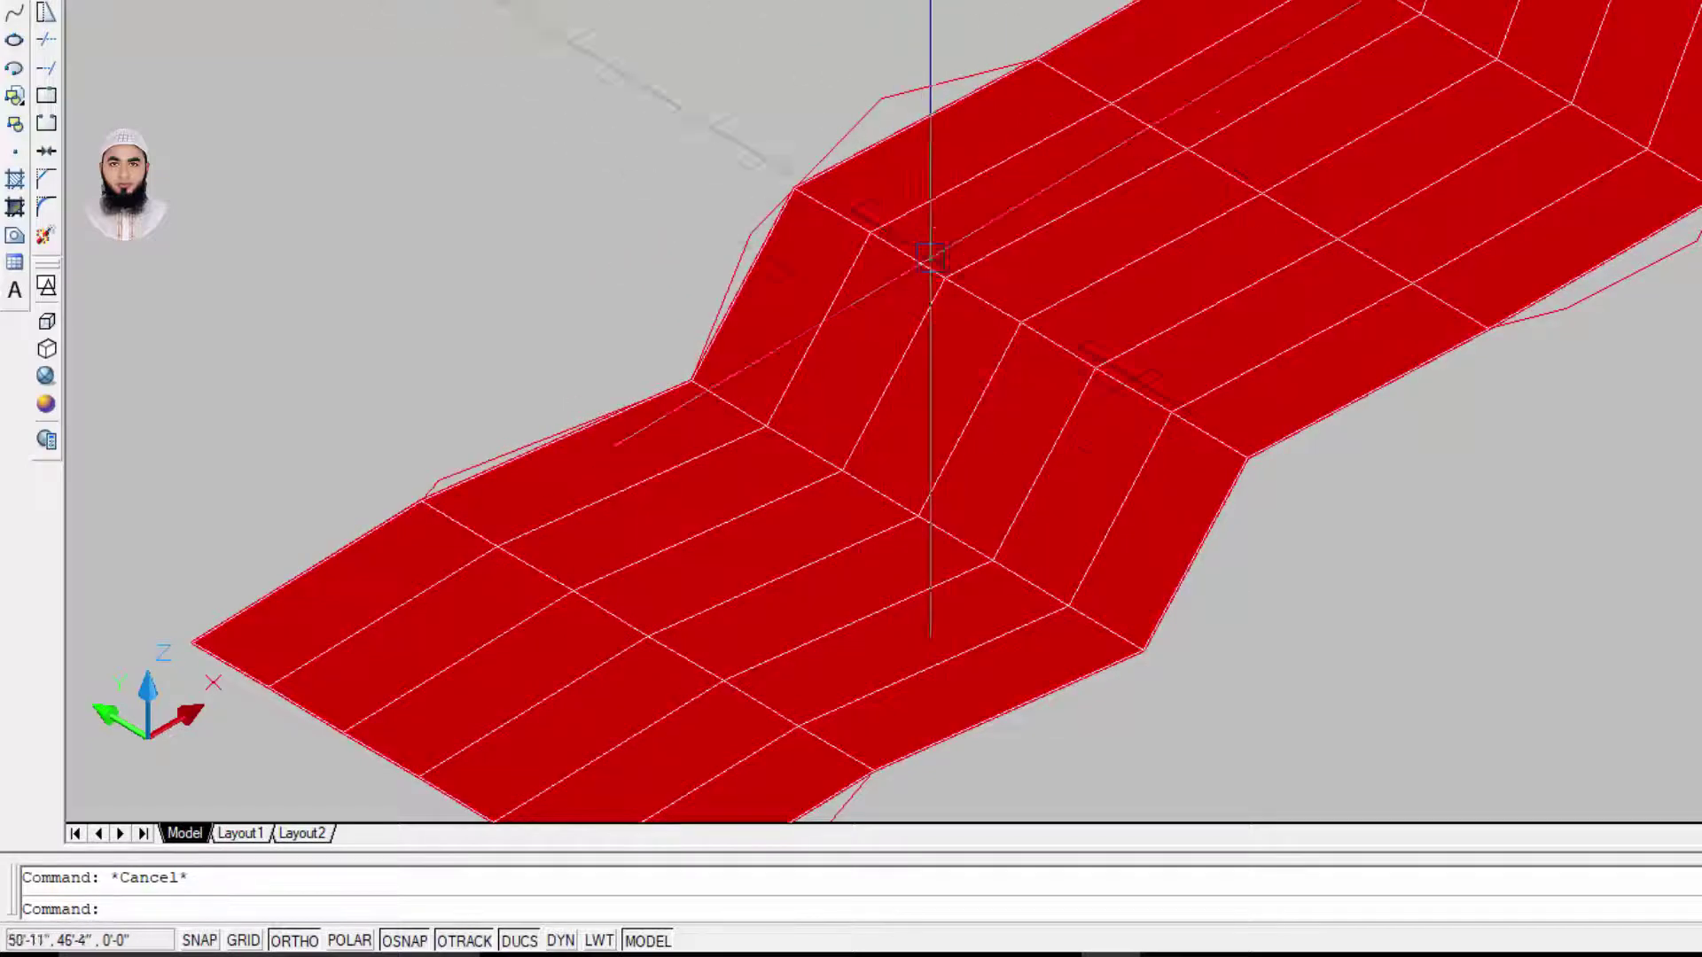
middle_drag(931, 257, 1294, 353)
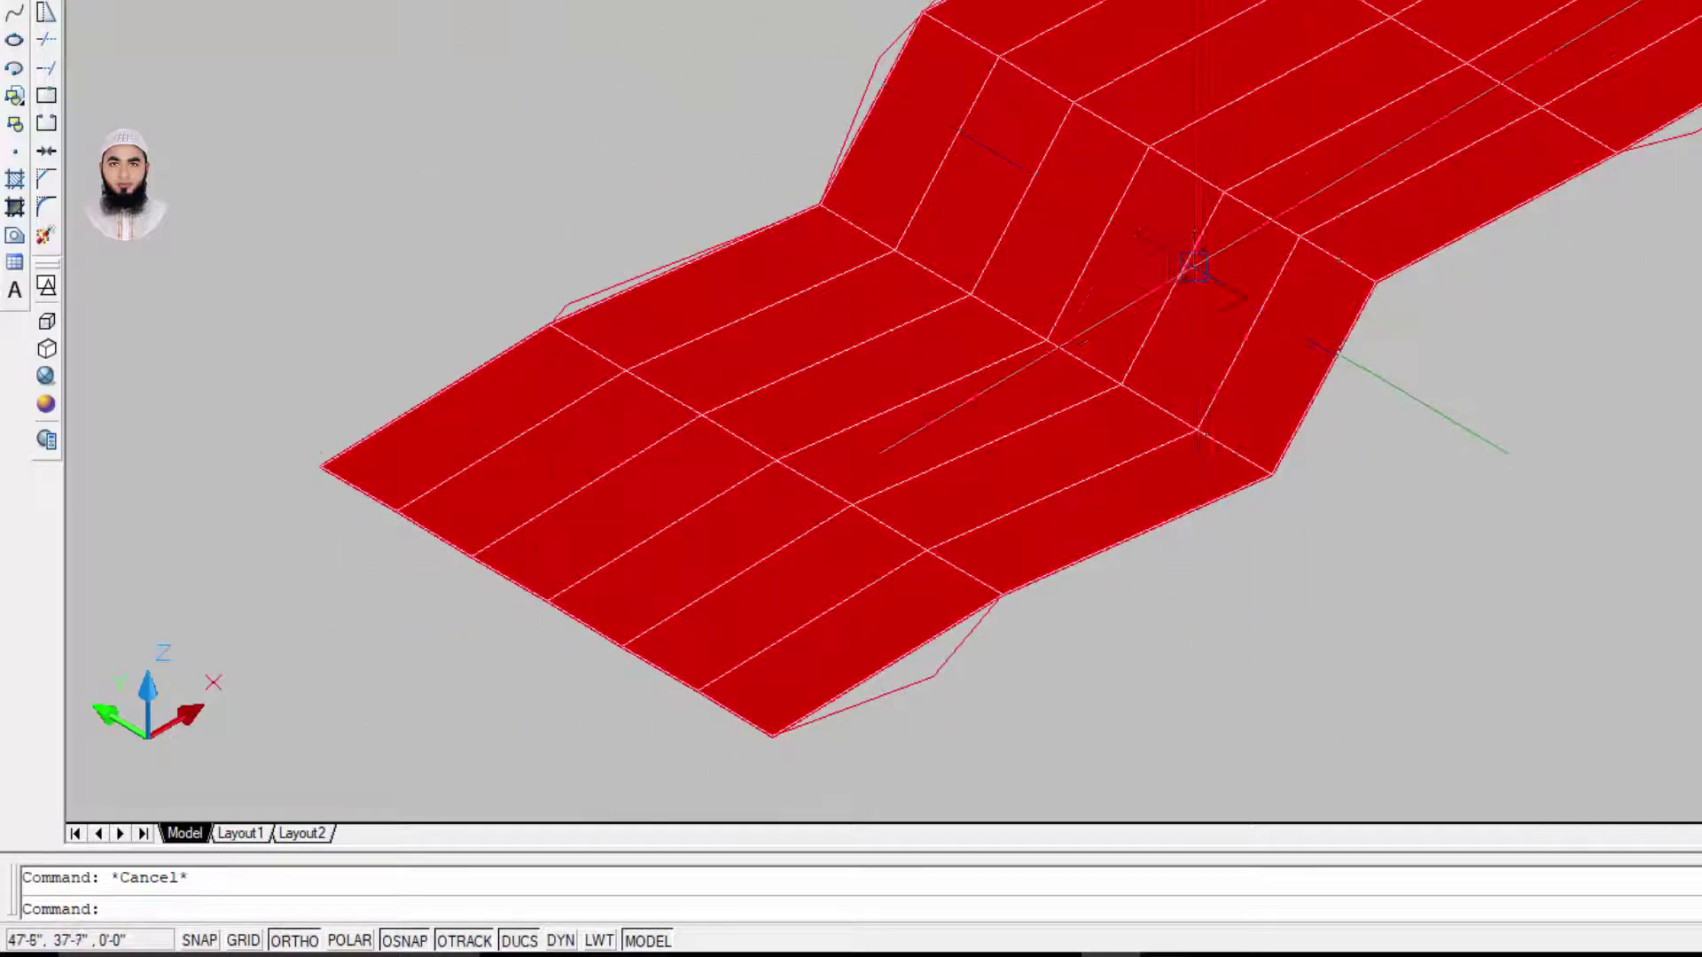
click(980, 284)
key(Escape)
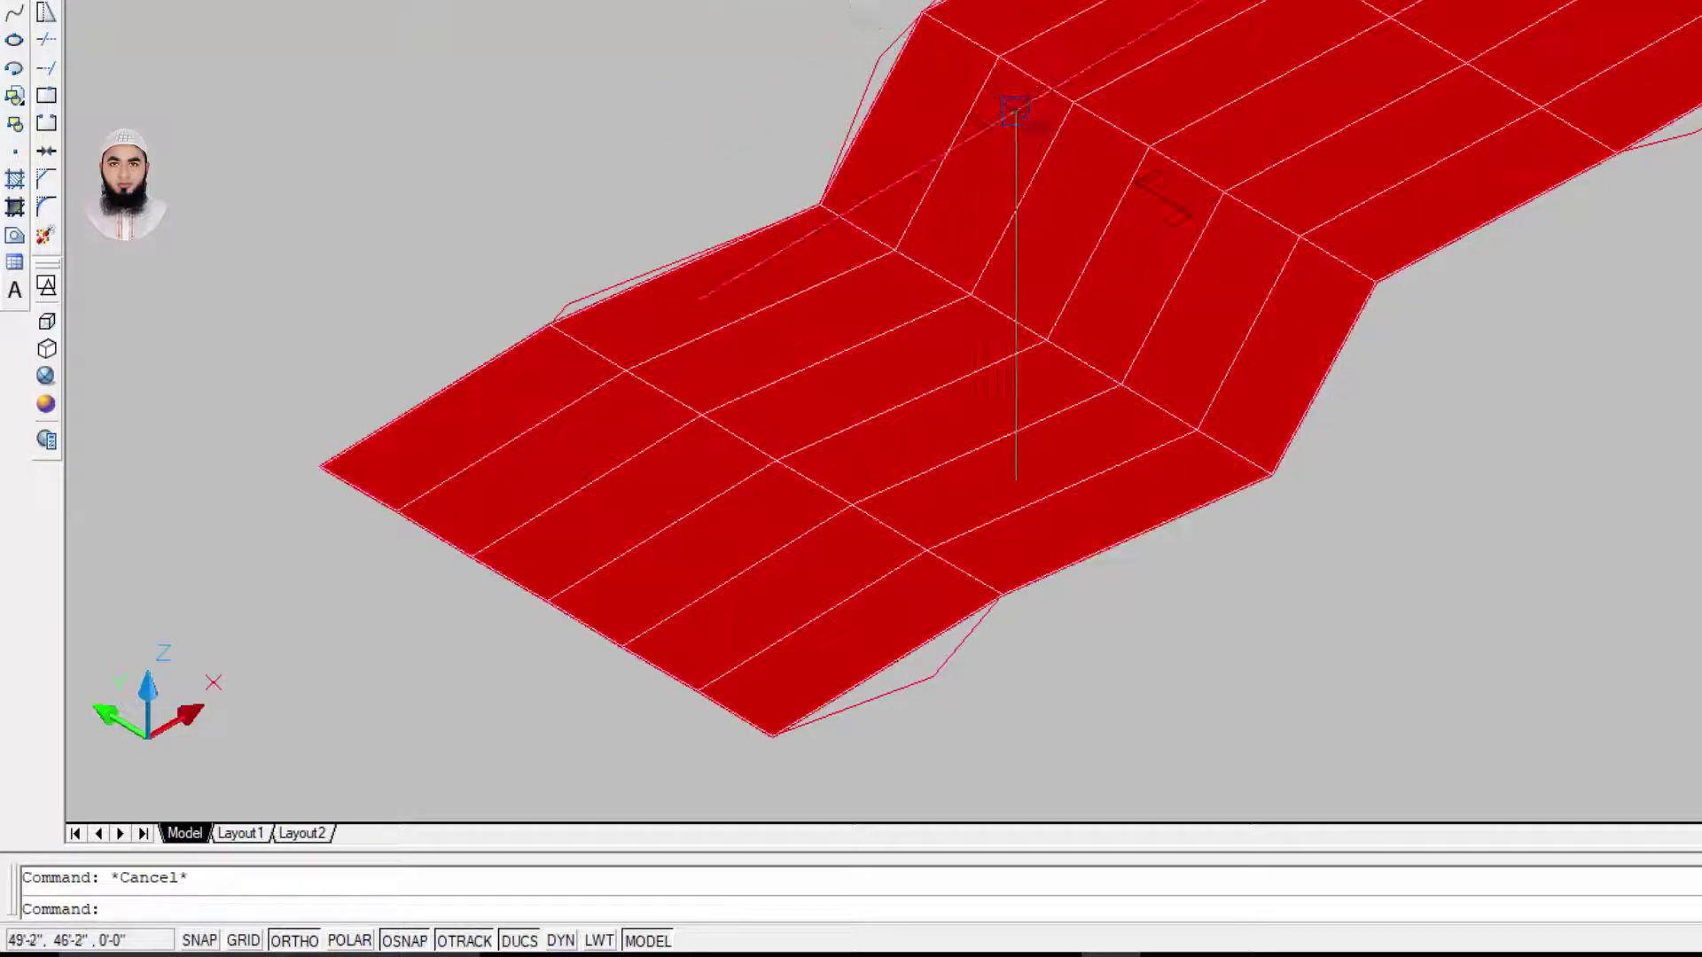
middle_drag(1014, 114, 938, 244)
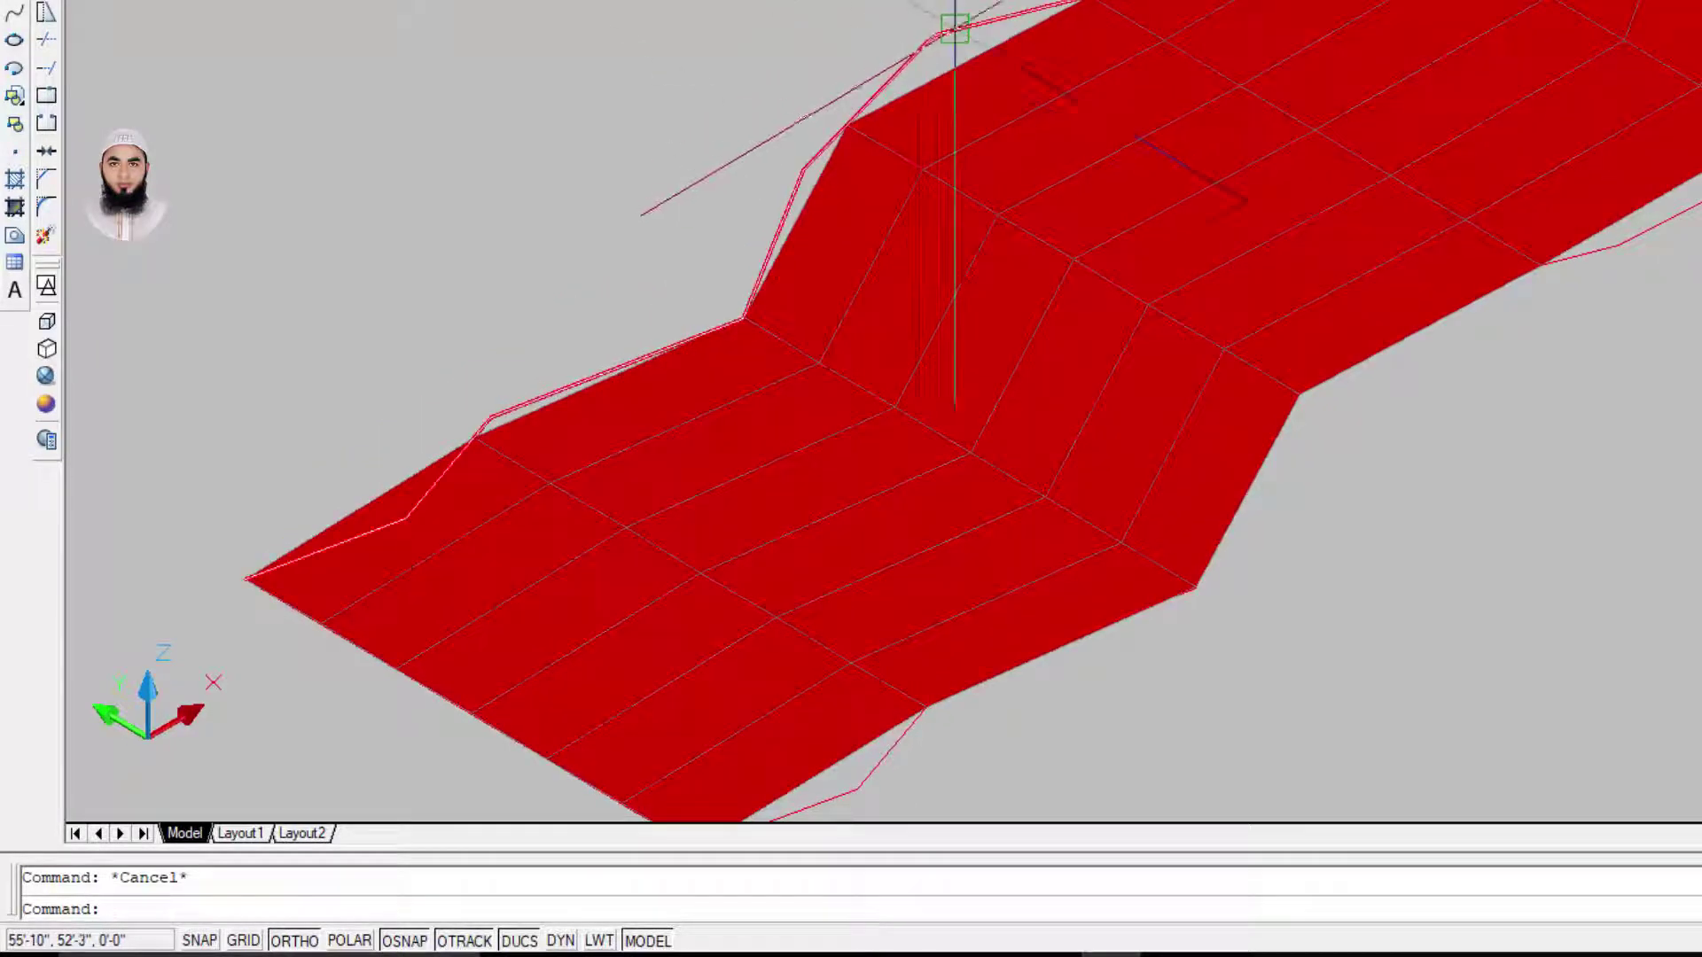
scroll(957, 31, down, 2)
scroll(1031, 19, up, 3)
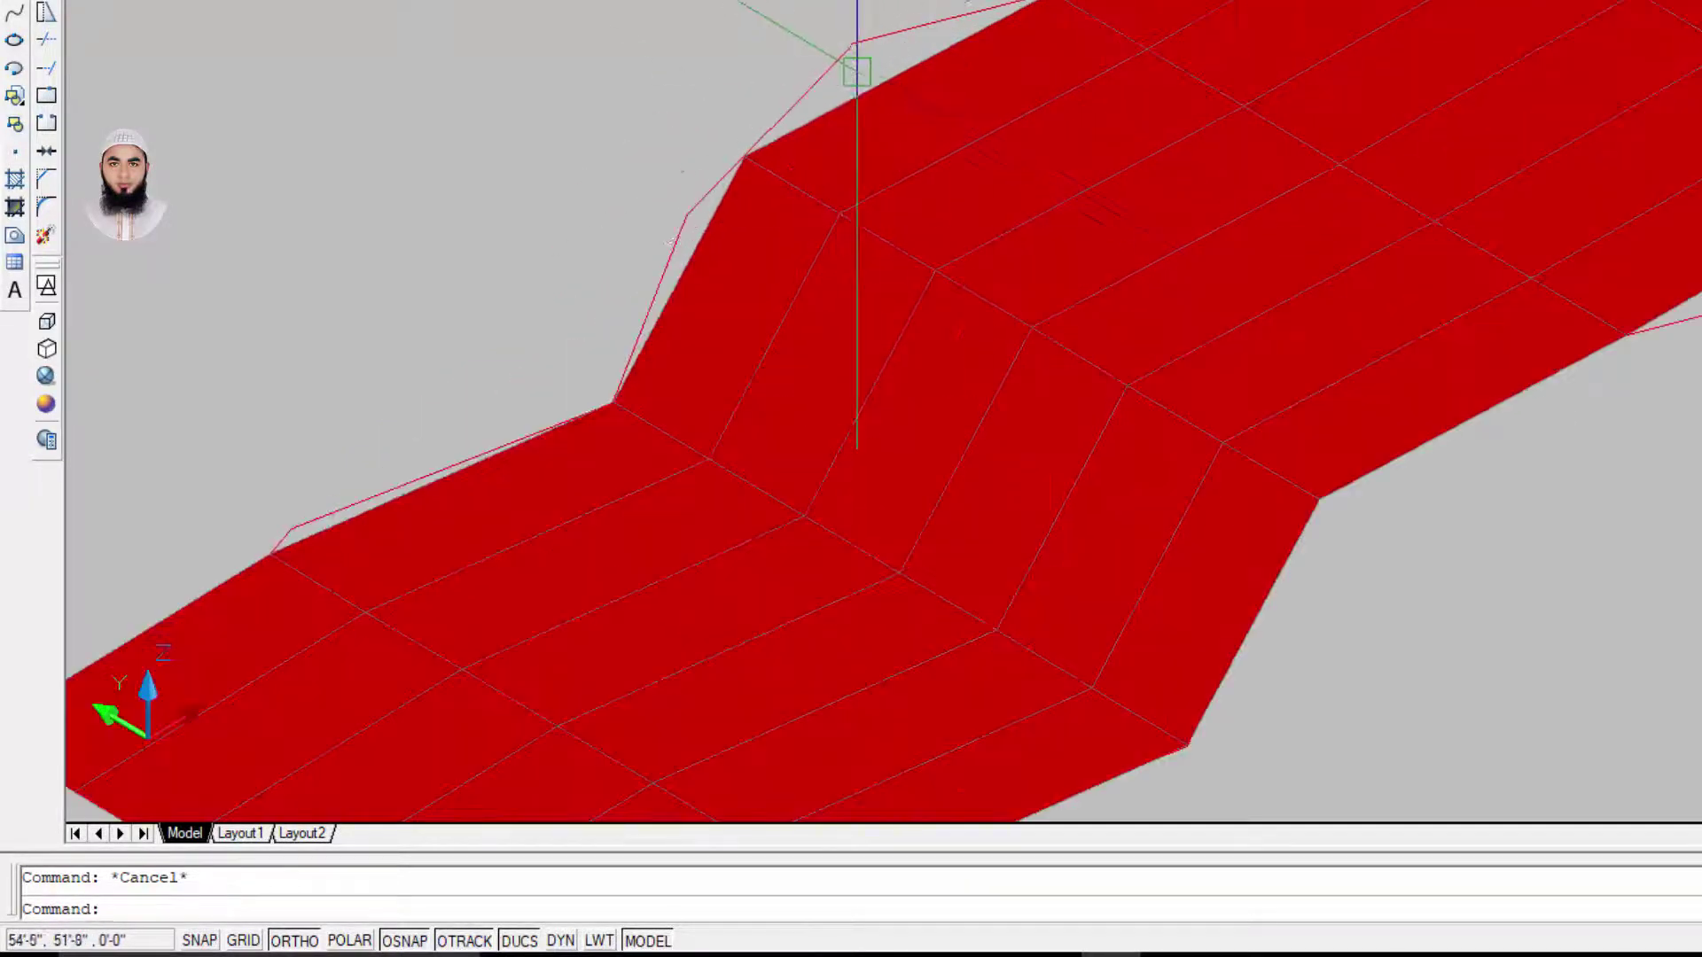
scroll(943, 74, down, 3)
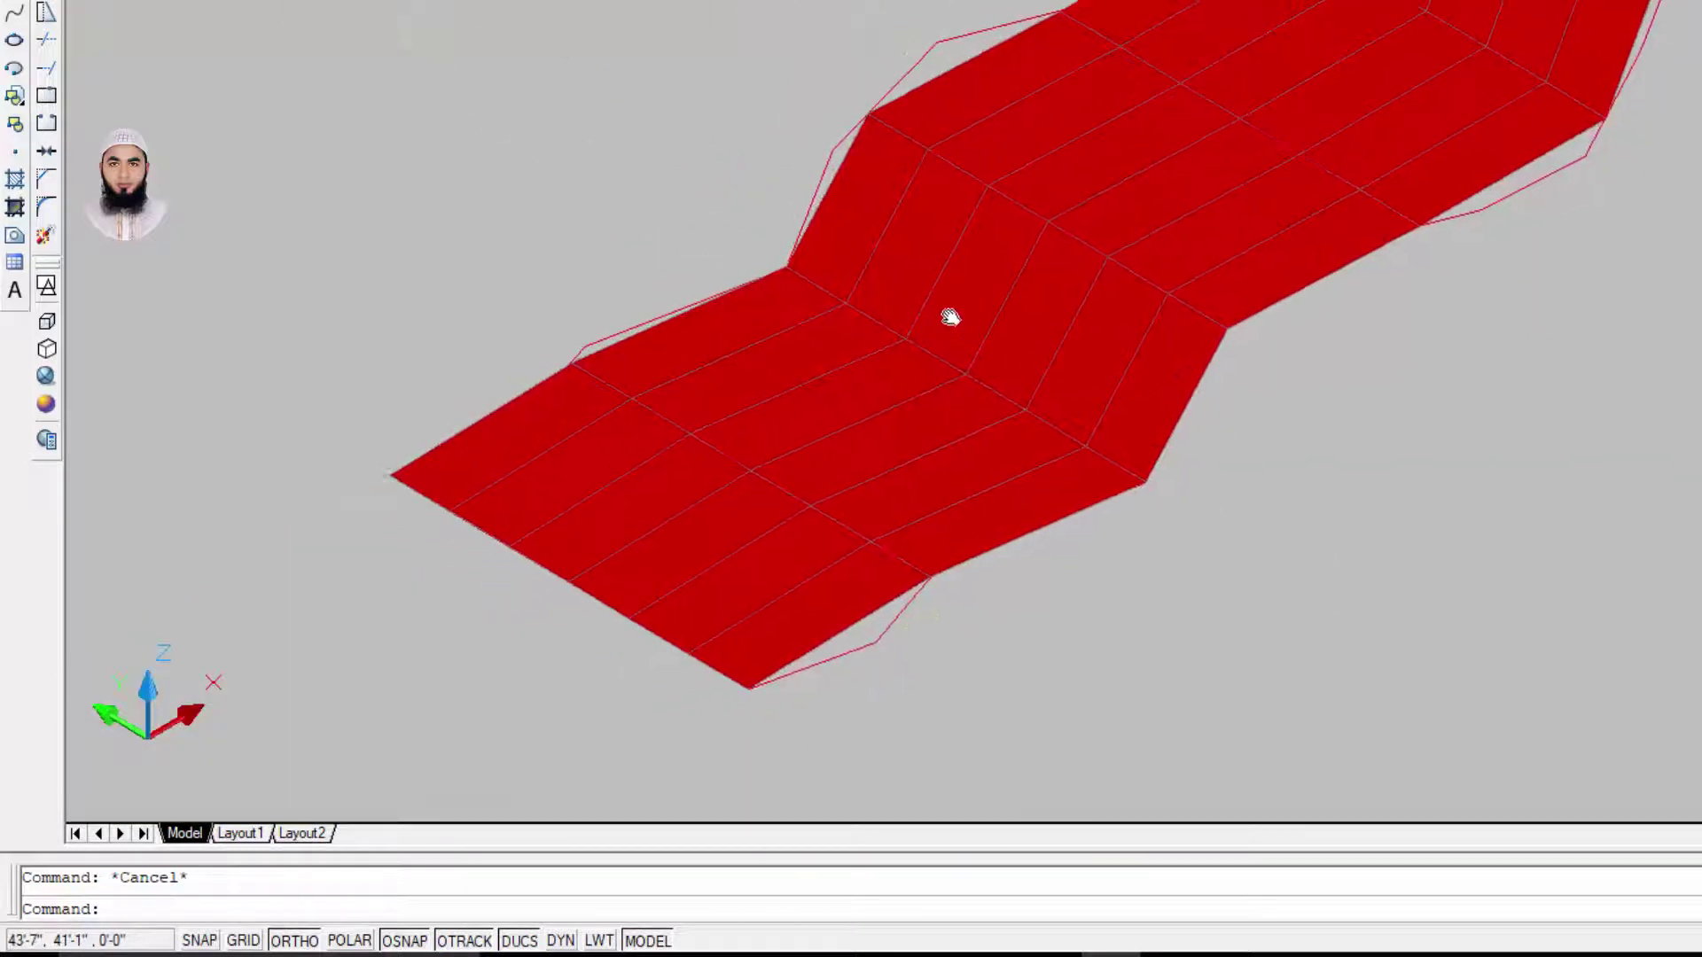
scroll(874, 284, up, 2)
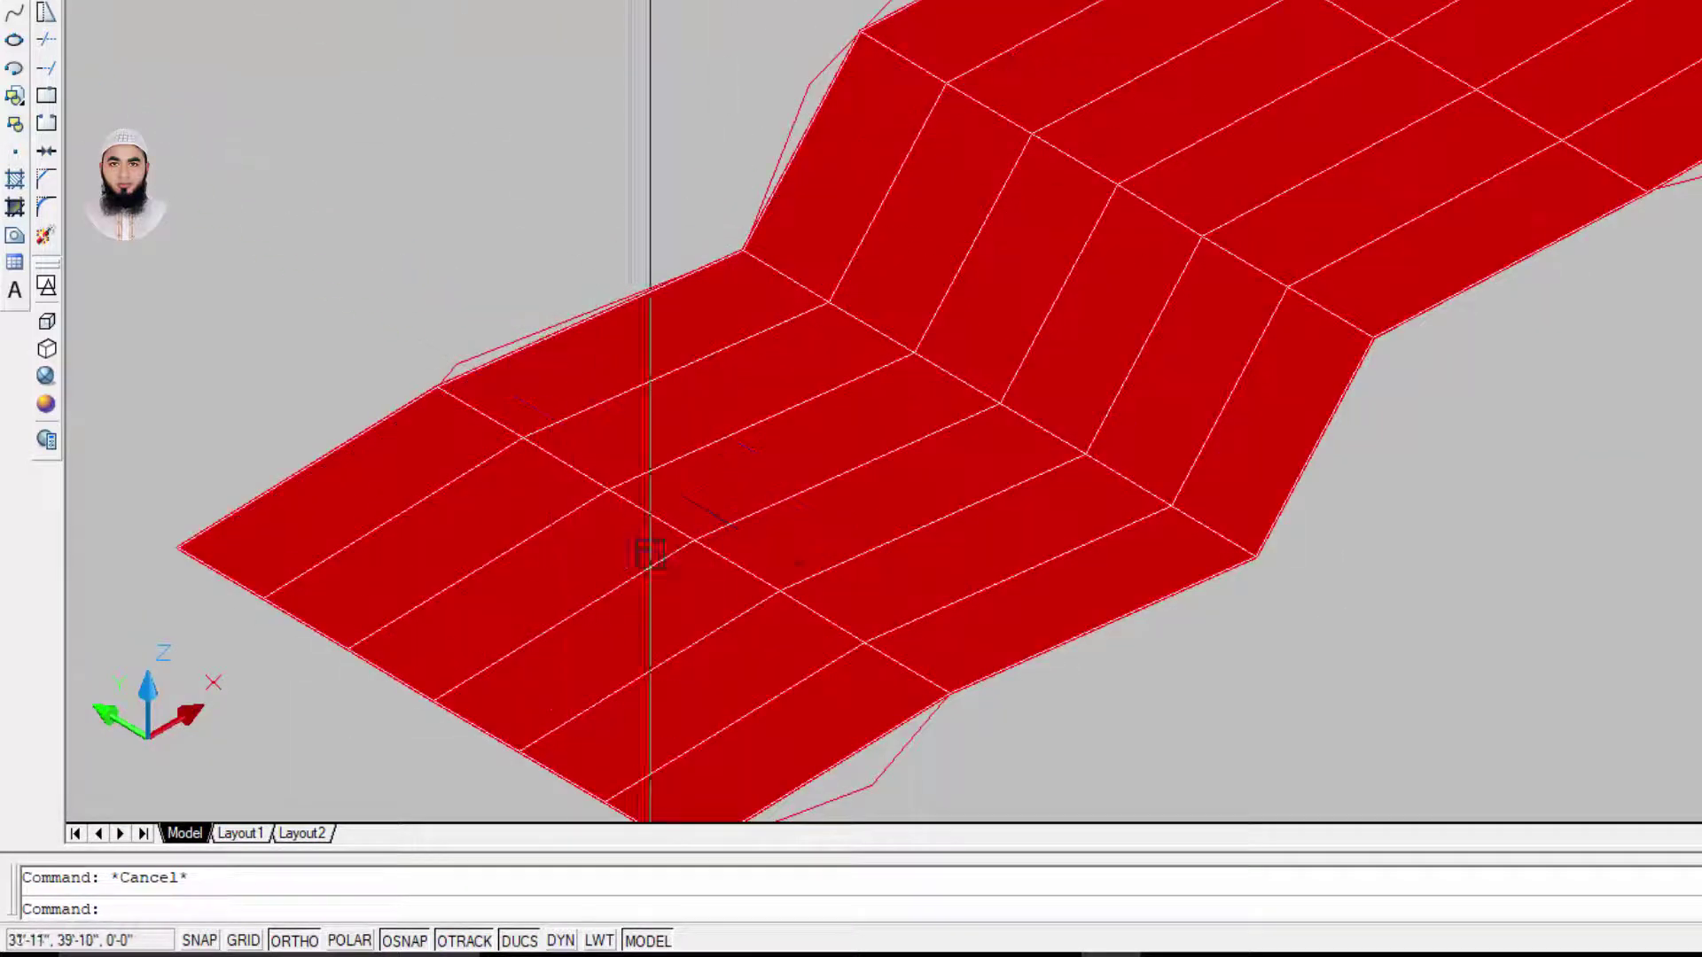
scroll(632, 620, down, 2)
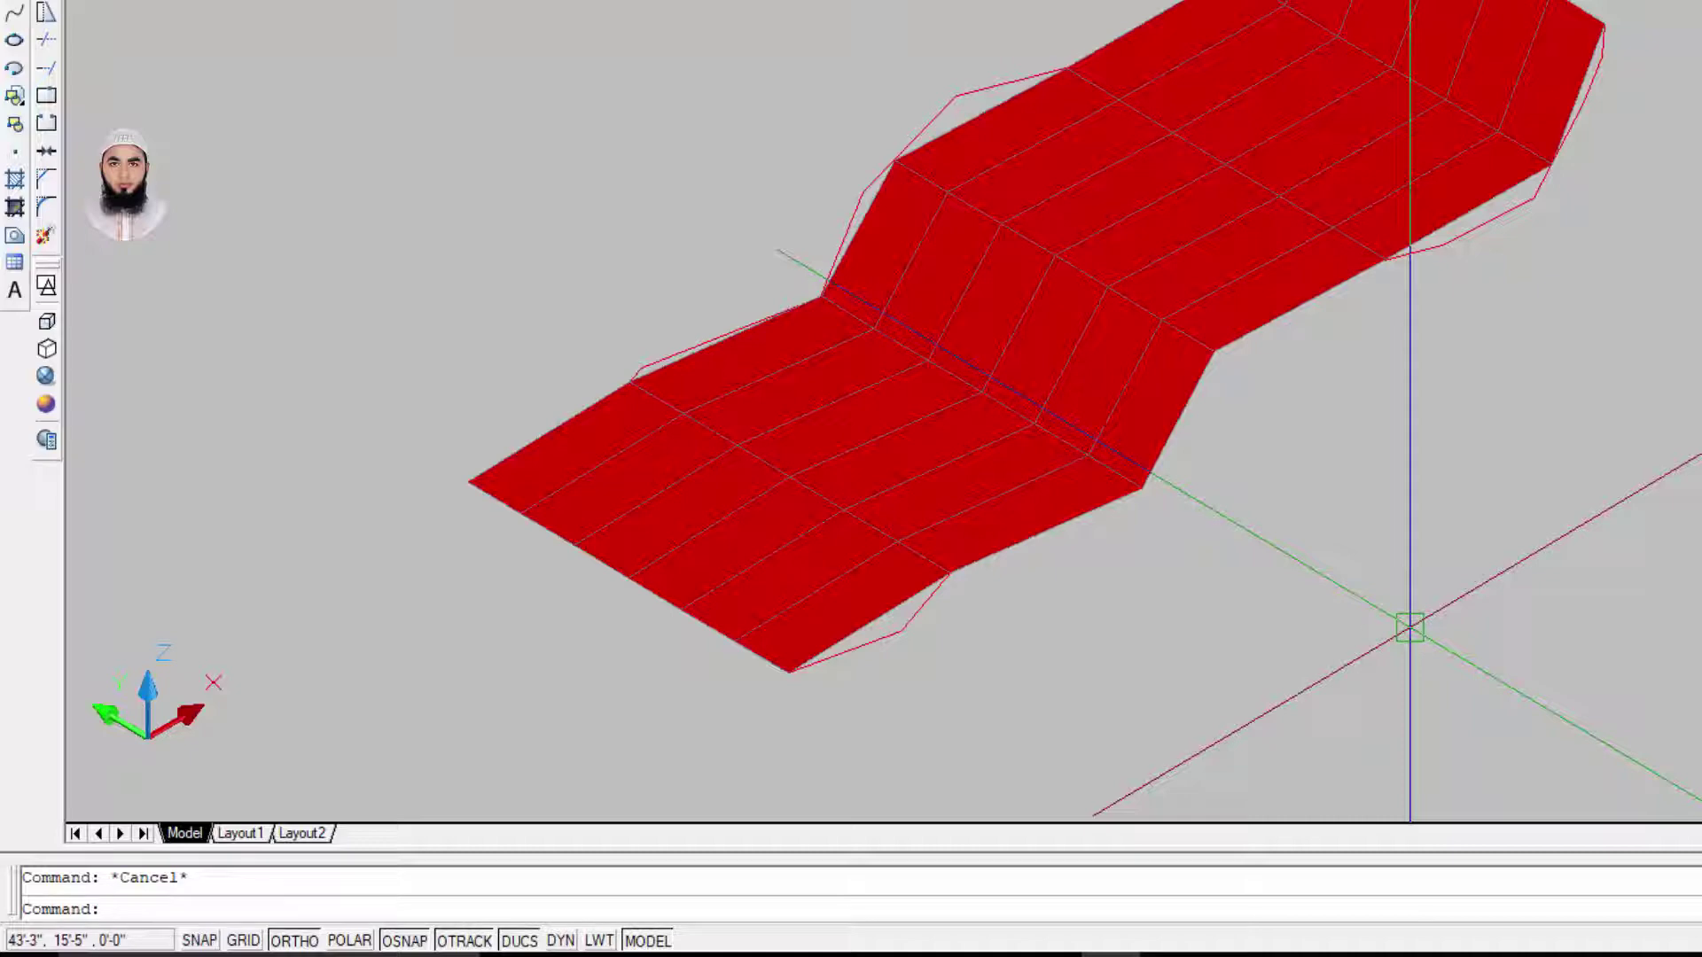
scroll(960, 69, up, 2)
scroll(891, 116, down, 3)
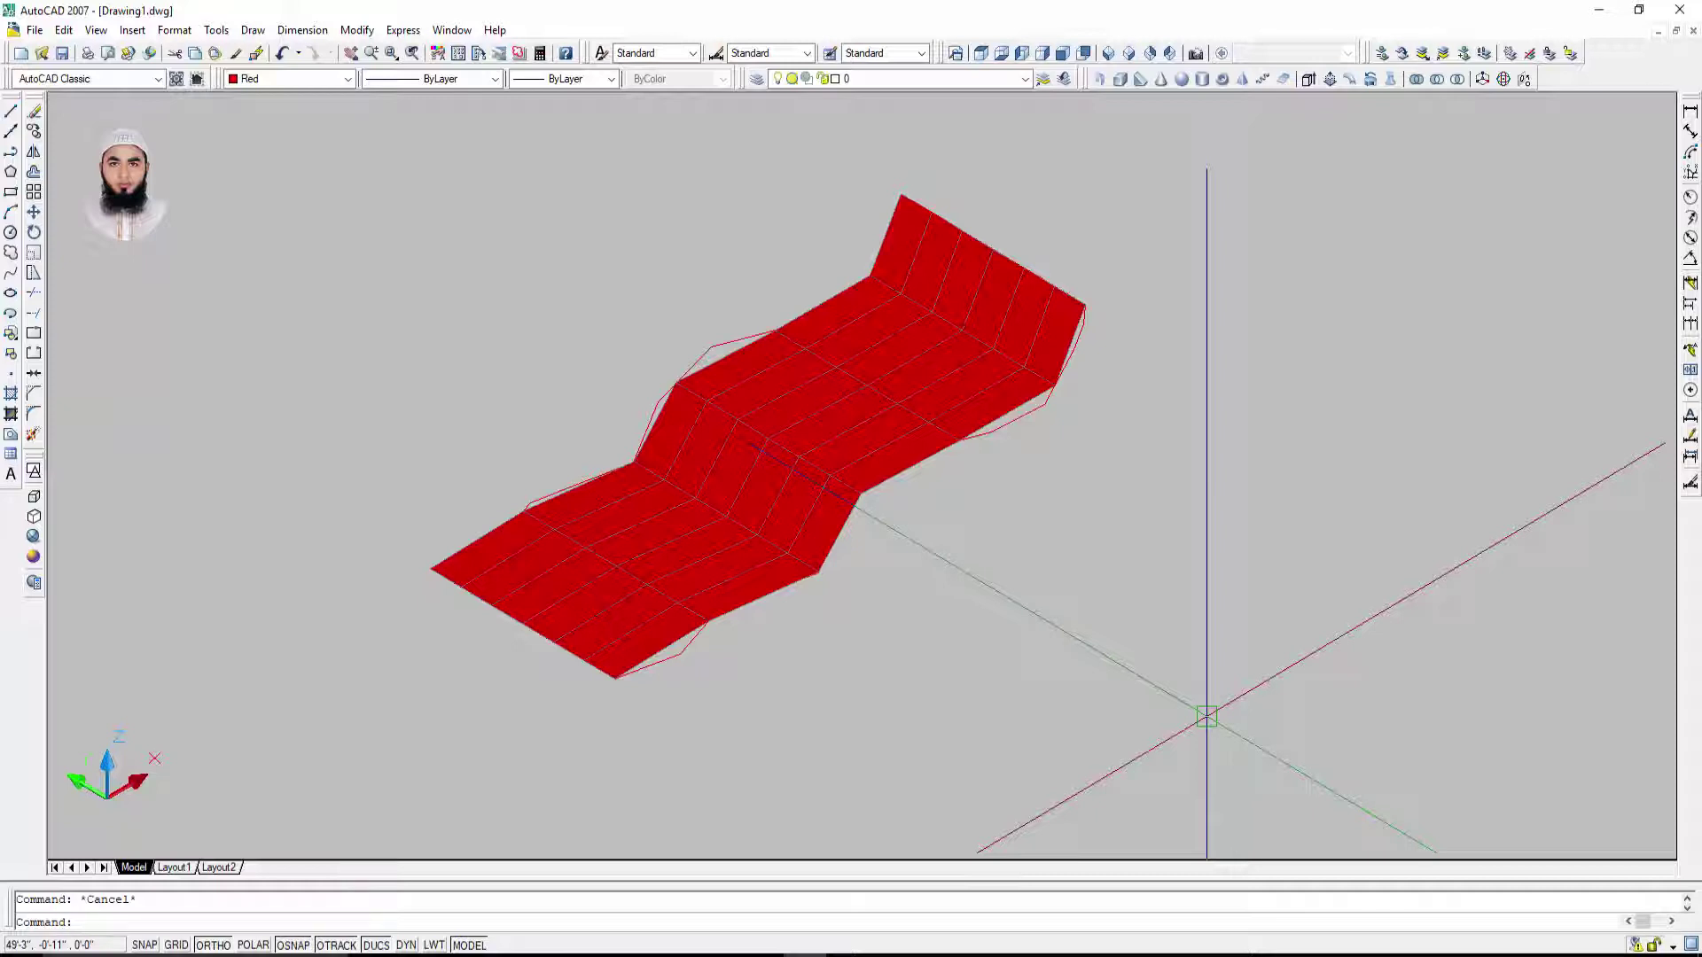
Step: Set the SURFTAB1 mesh density to 32
text(su)
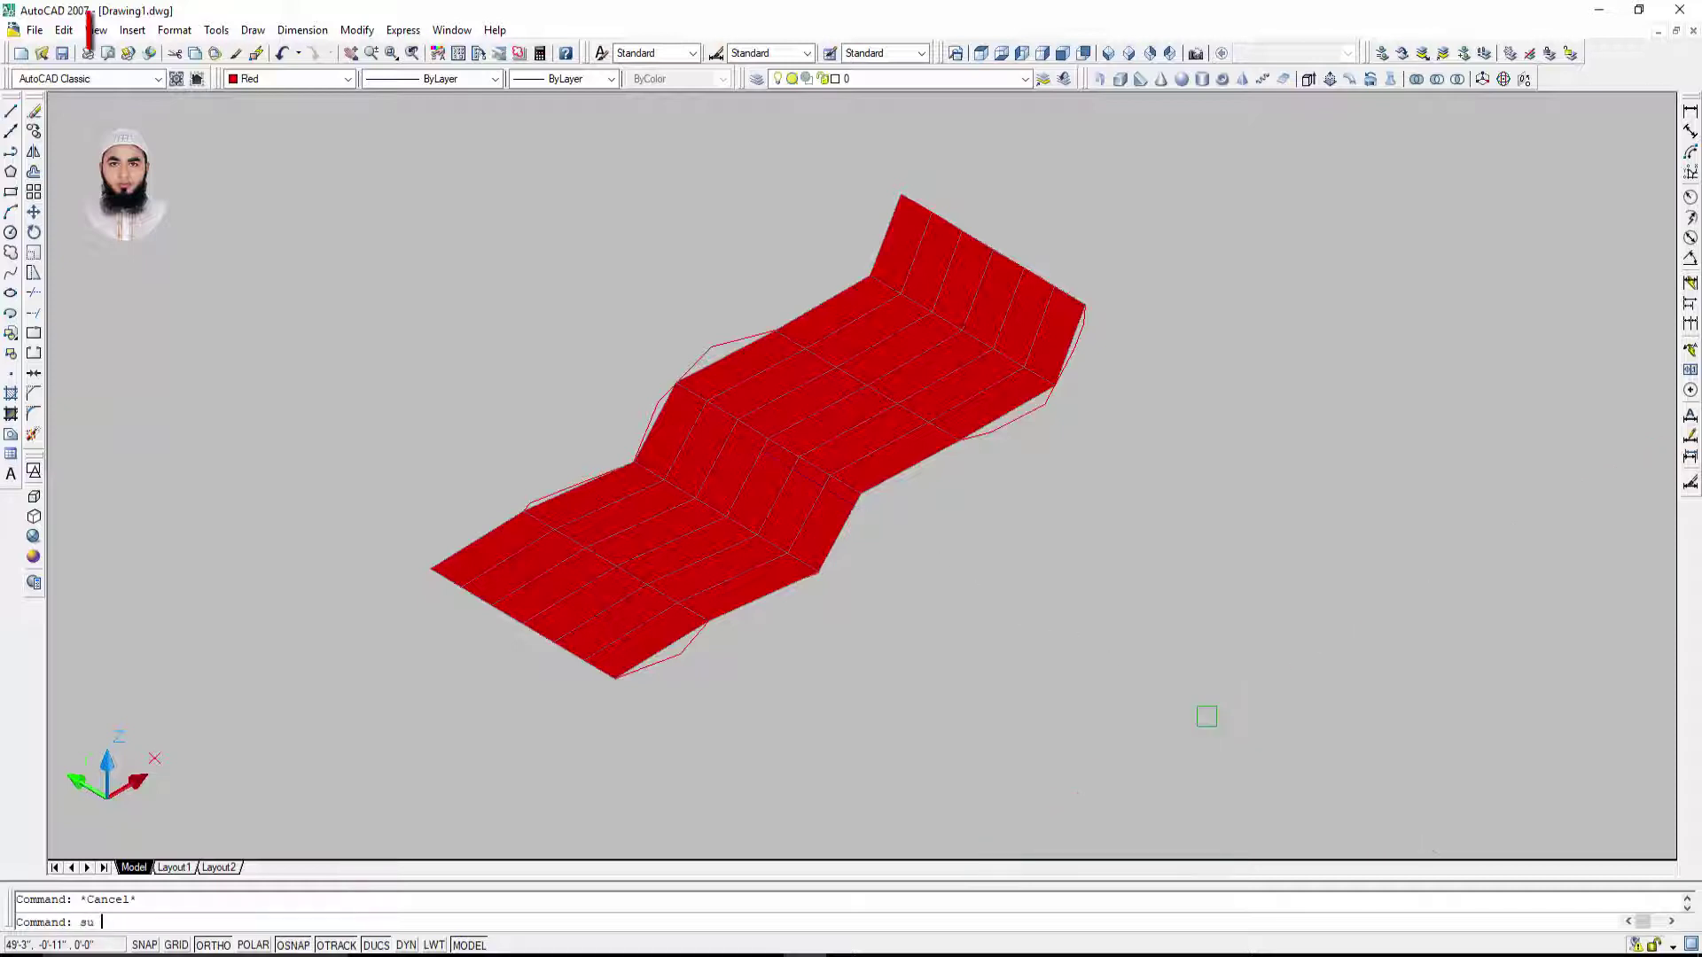
text(rf)
text(ta)
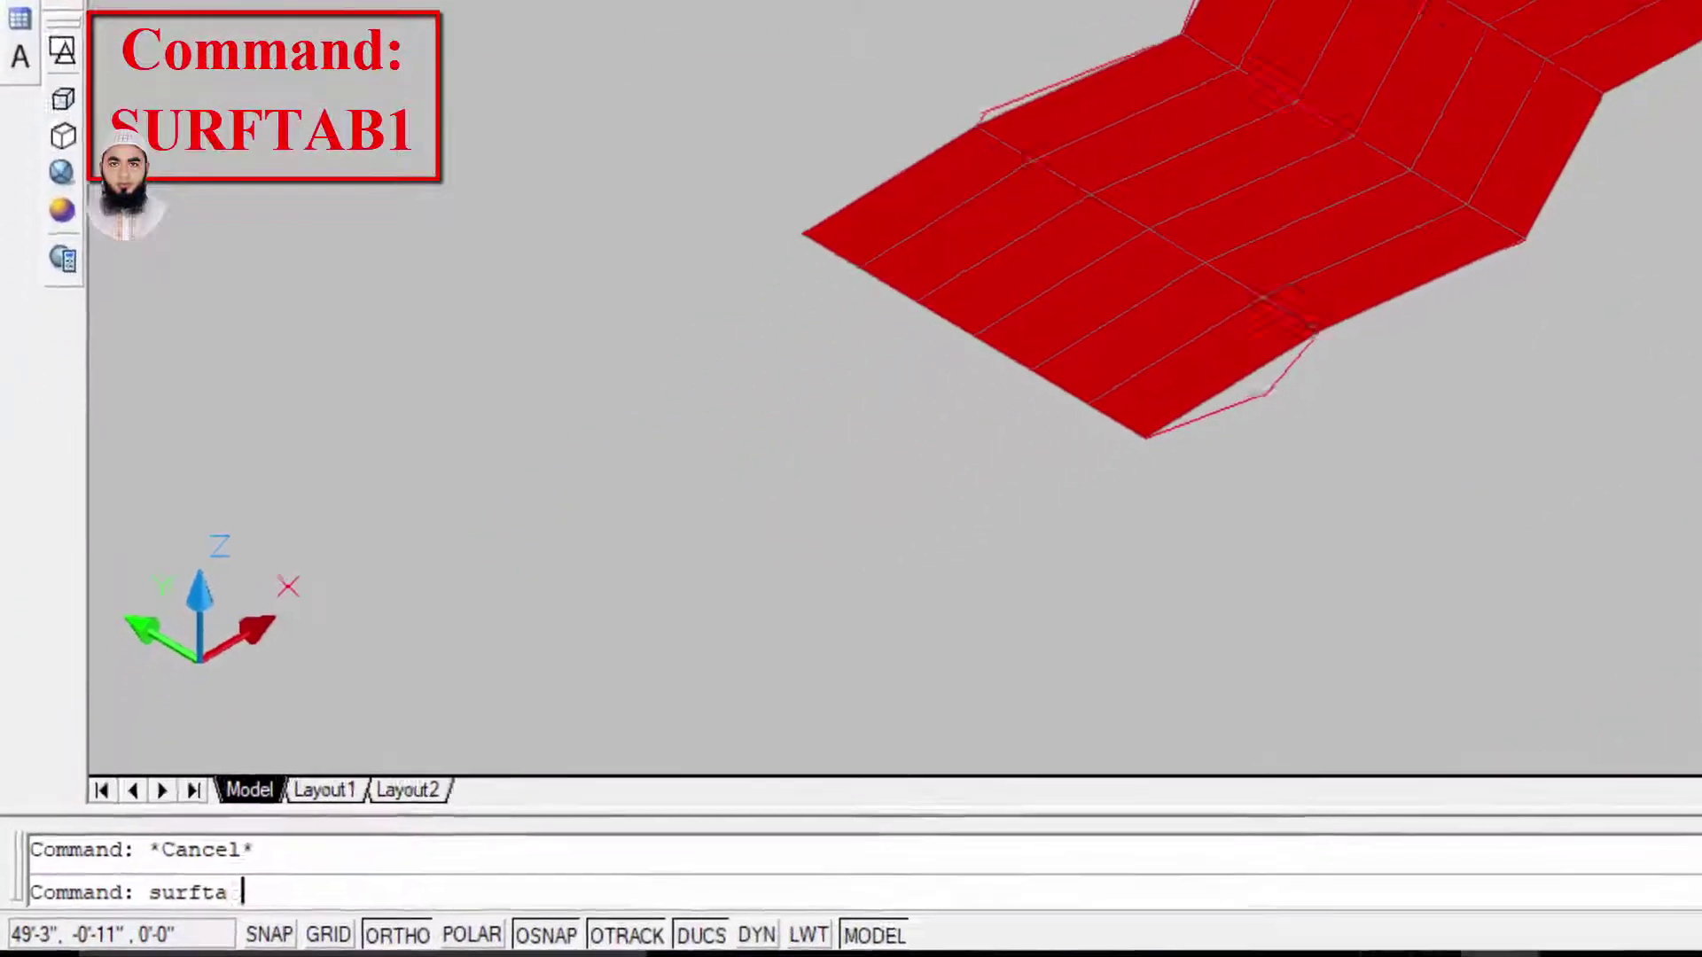
text(b1)
key(Return)
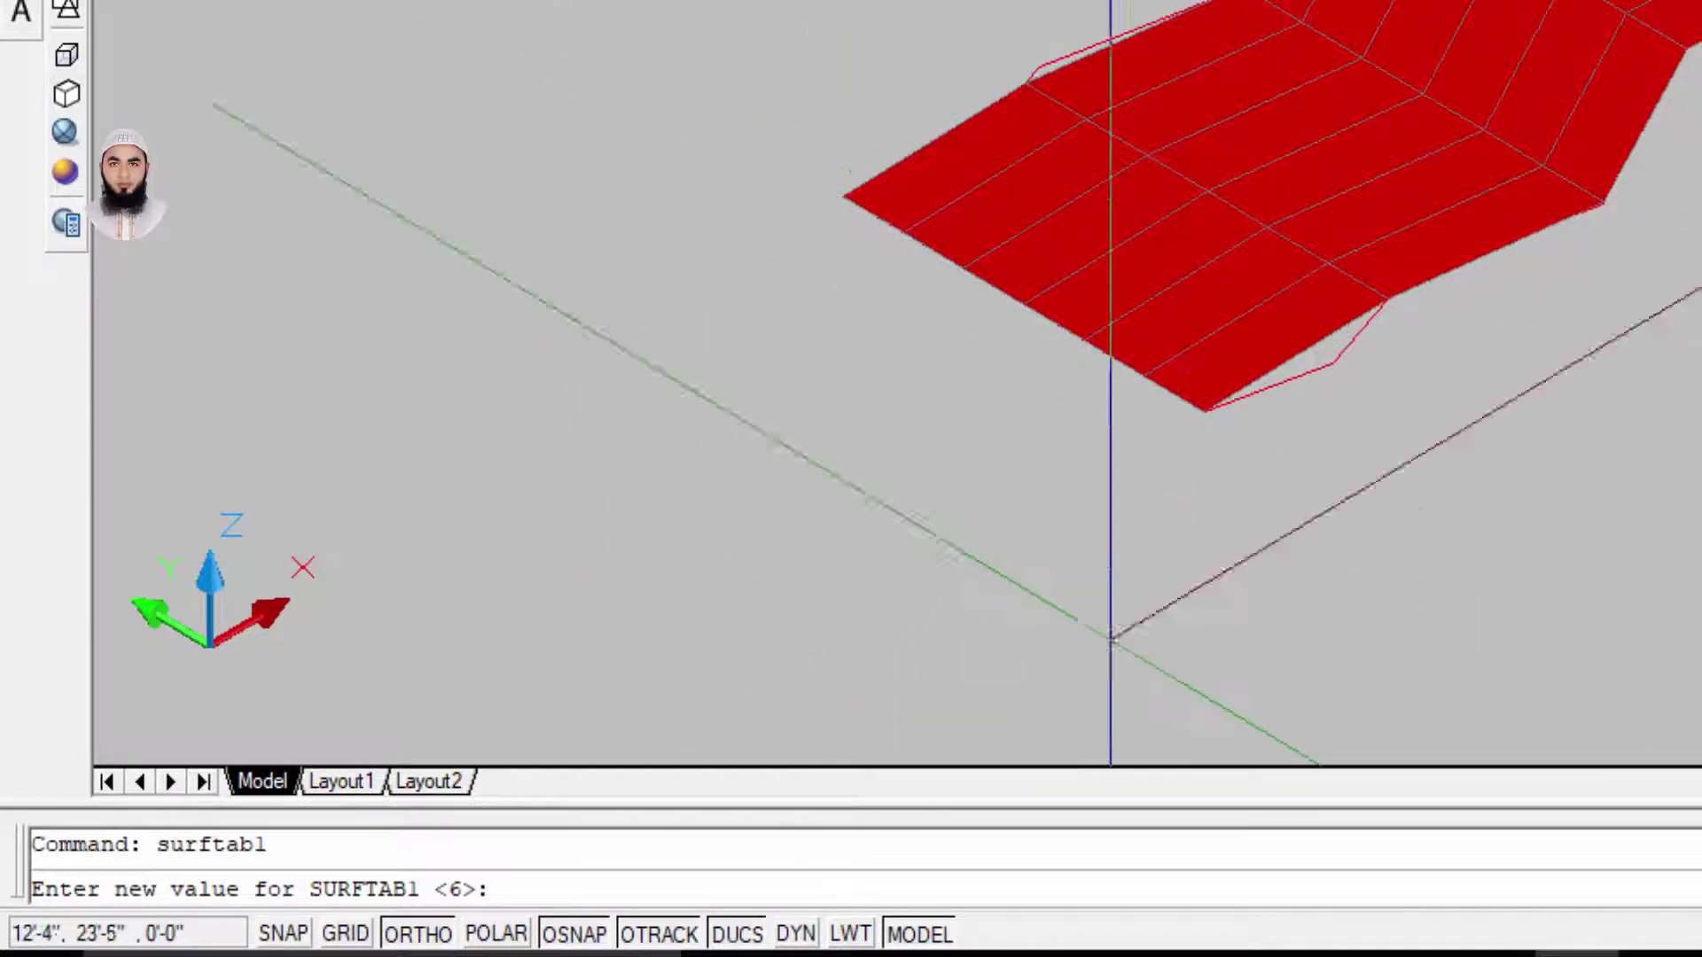
text(3)
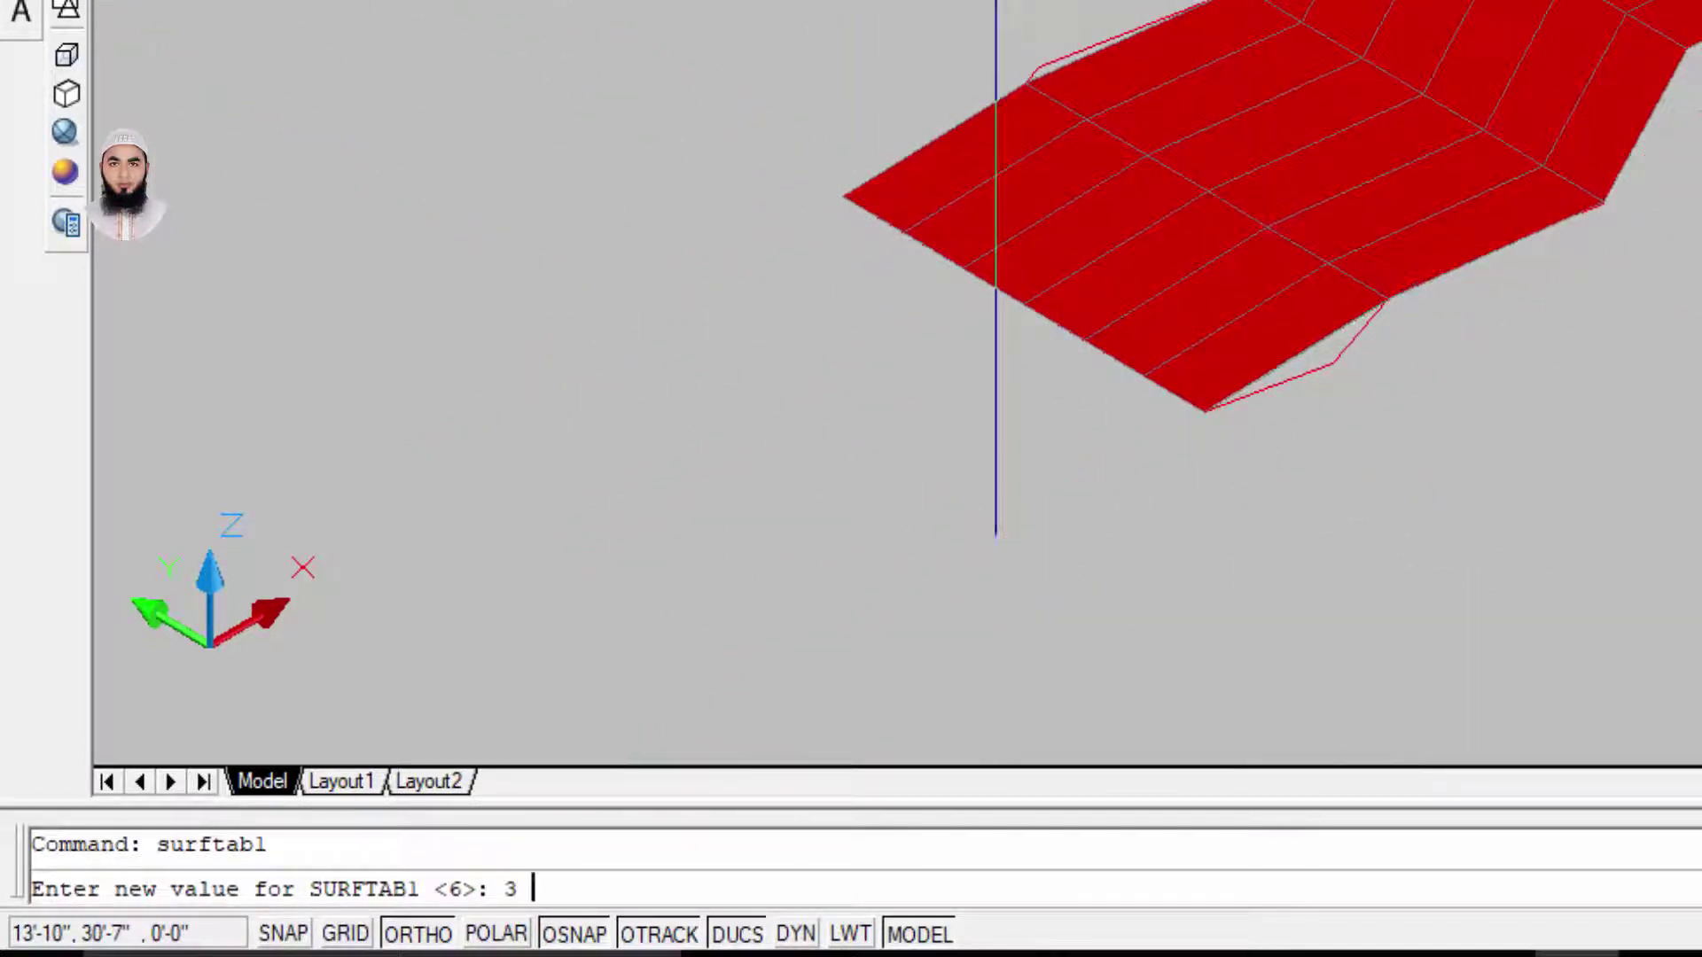
text(0)
text(2)
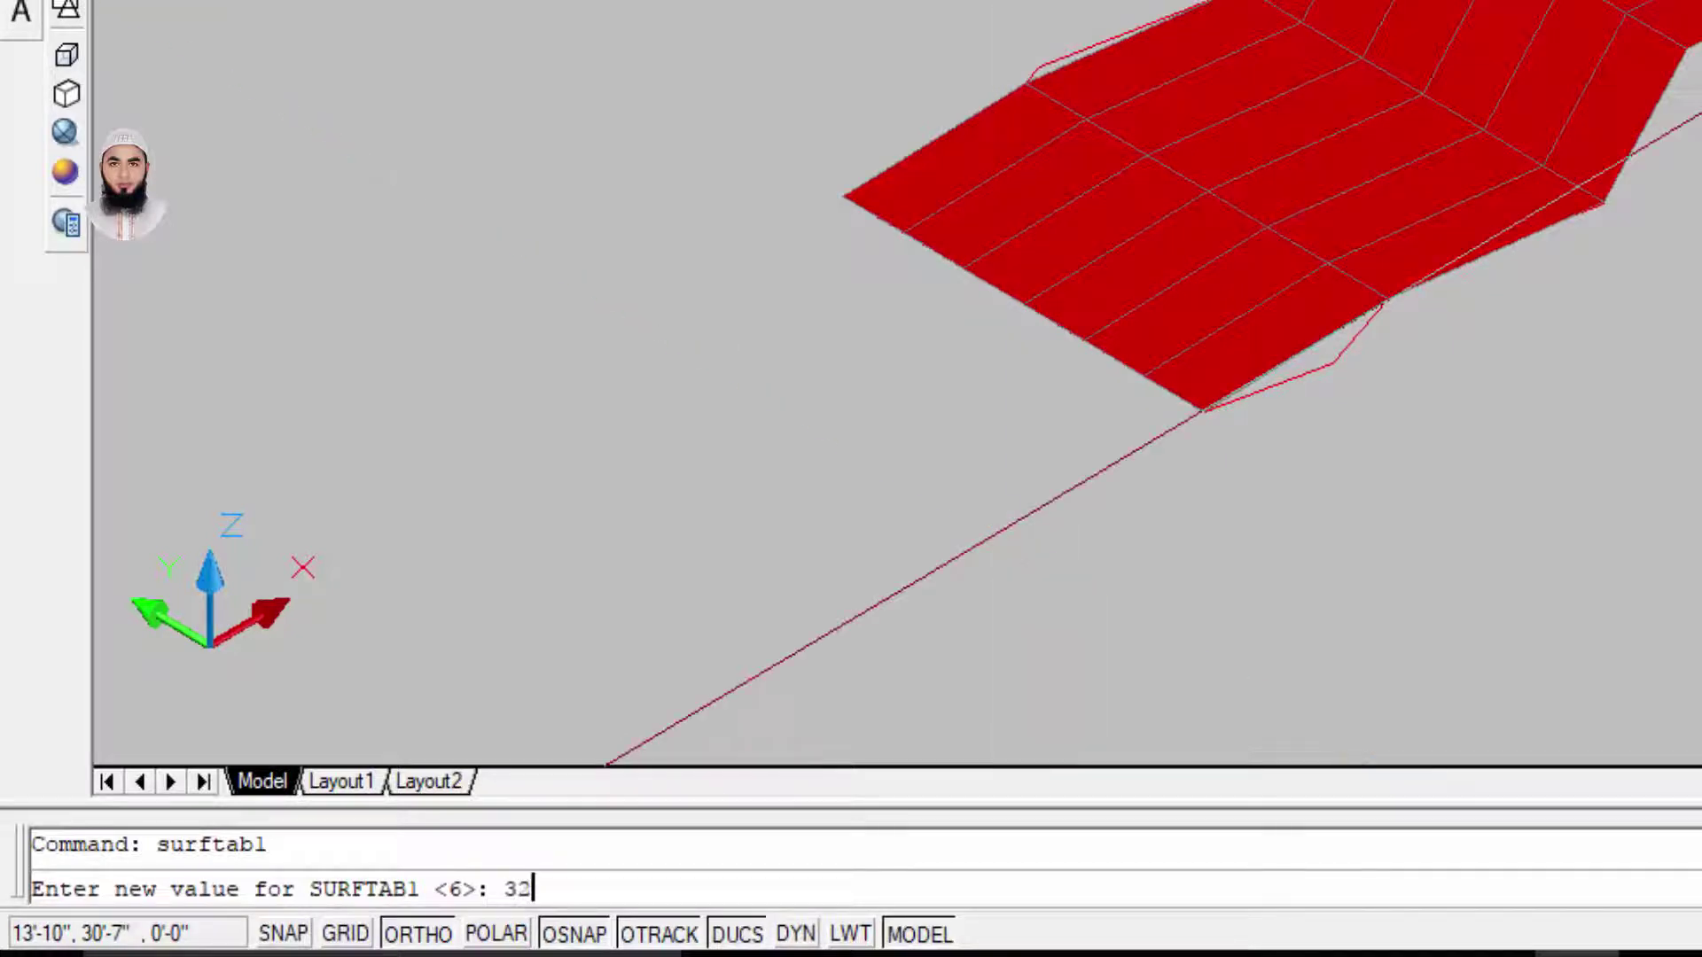
key(Return)
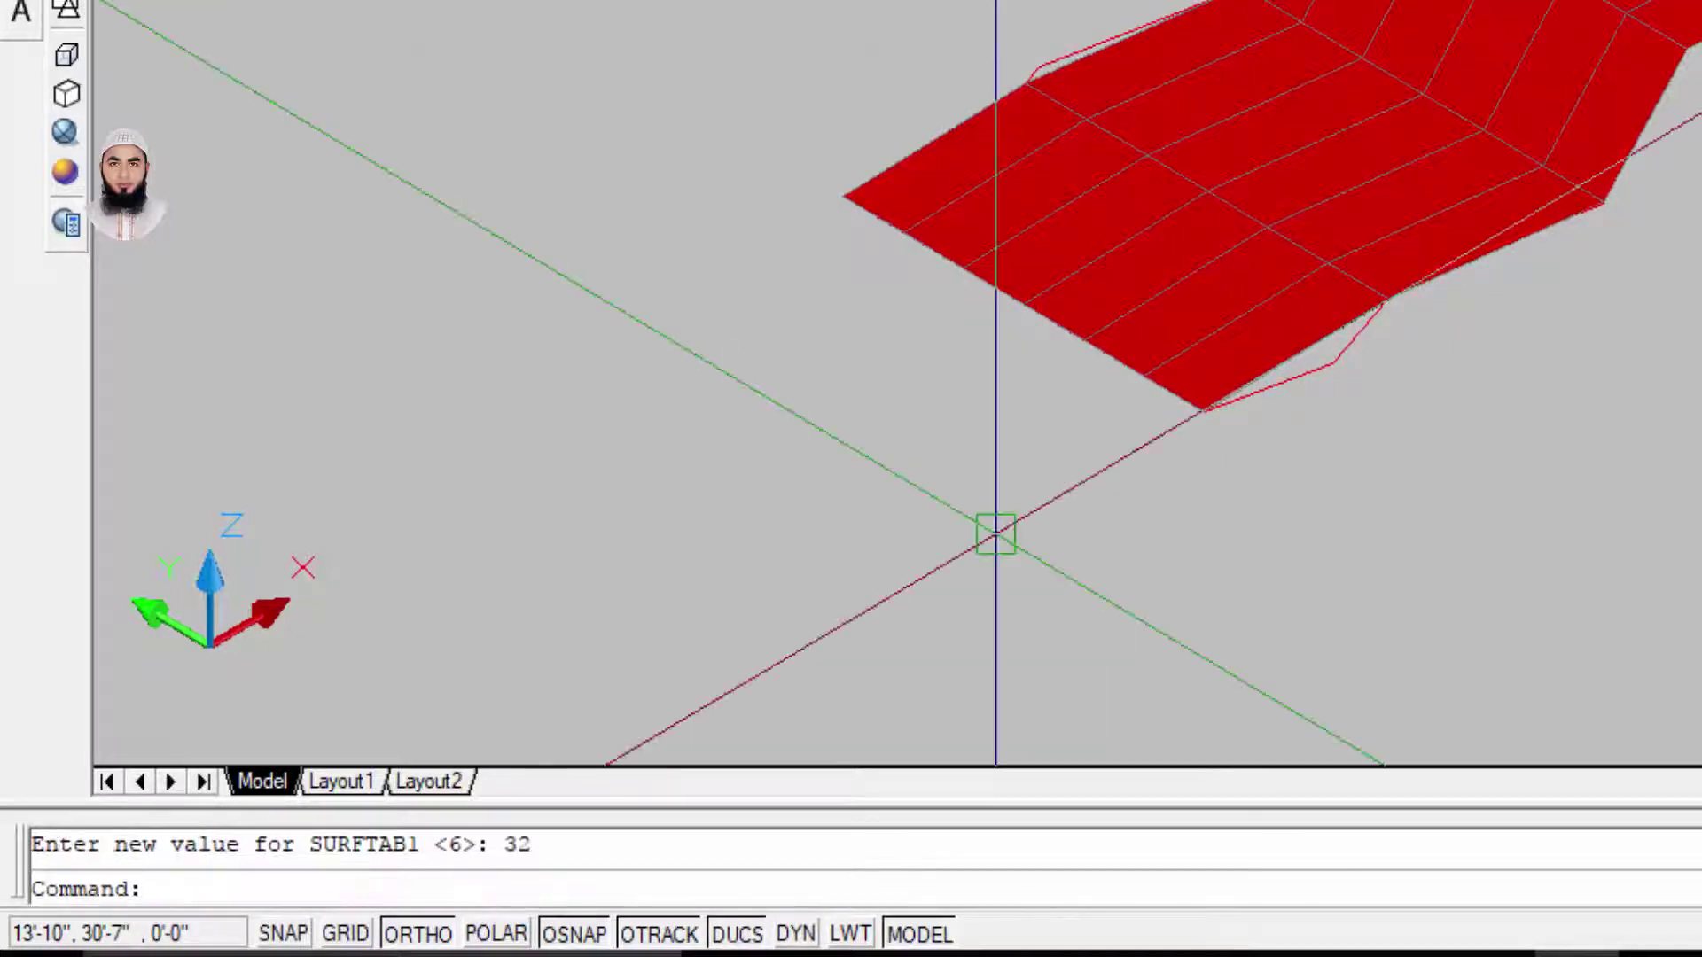
Step: Delete the red mesh surface, leaving its outline curves
middle_drag(1697, 404, 1508, 417)
key(Escape)
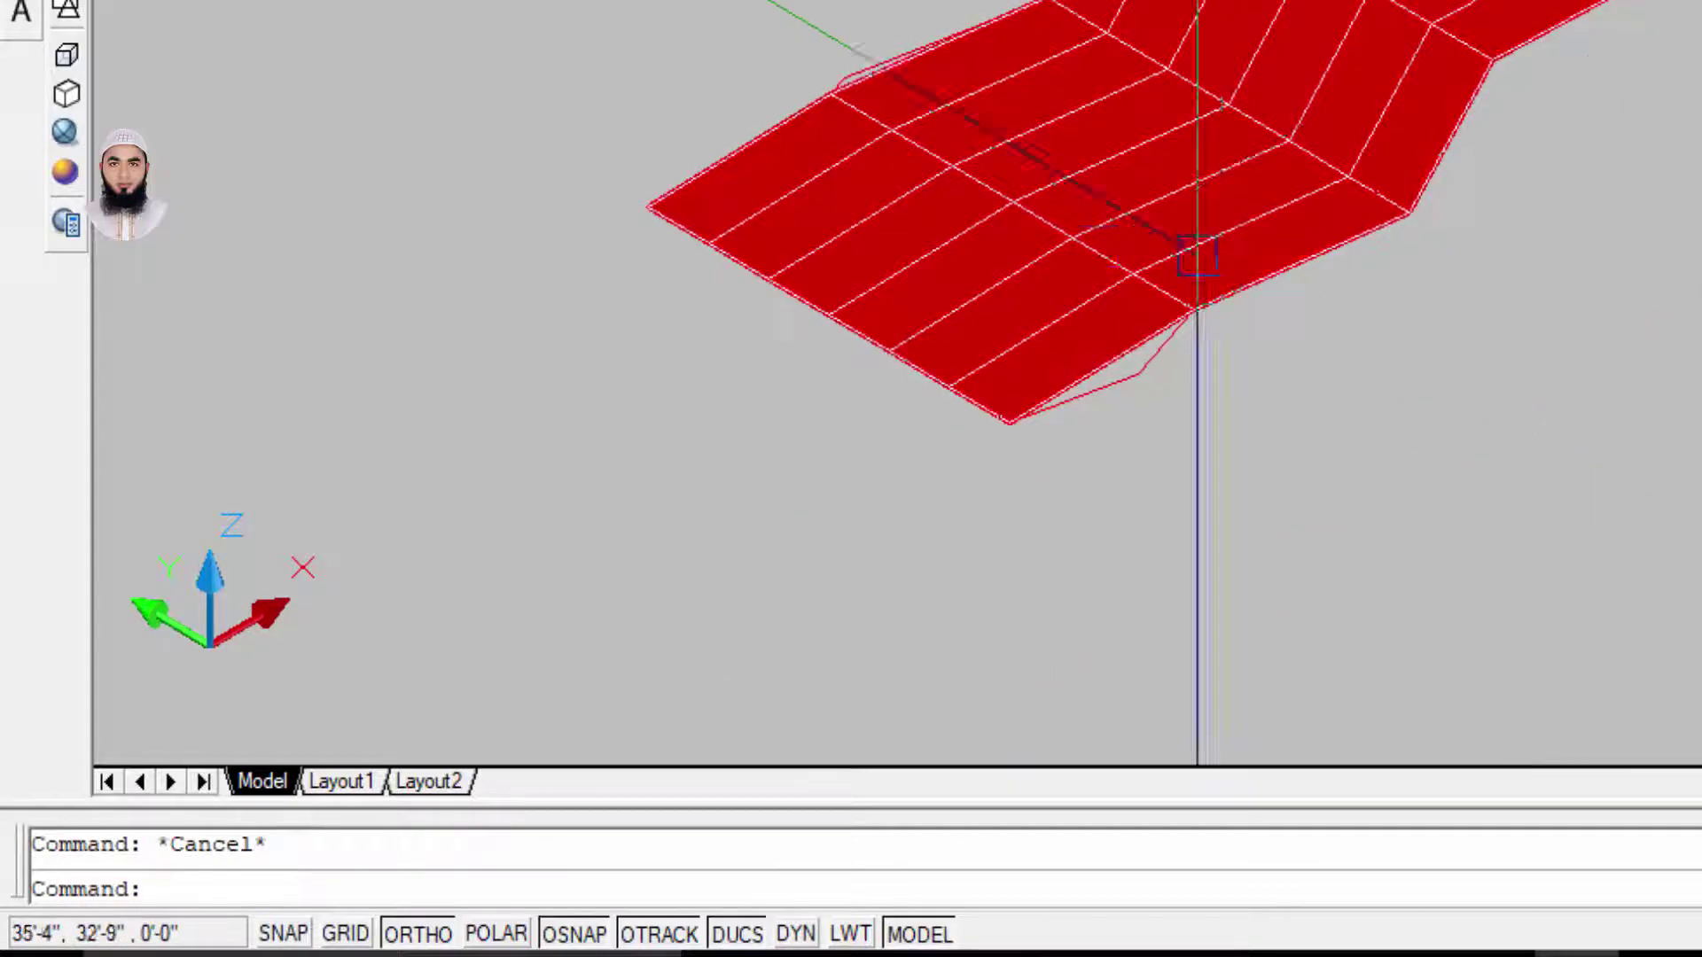
click(1196, 255)
key(Delete)
middle_drag(1329, 316, 1531, 330)
key(Escape)
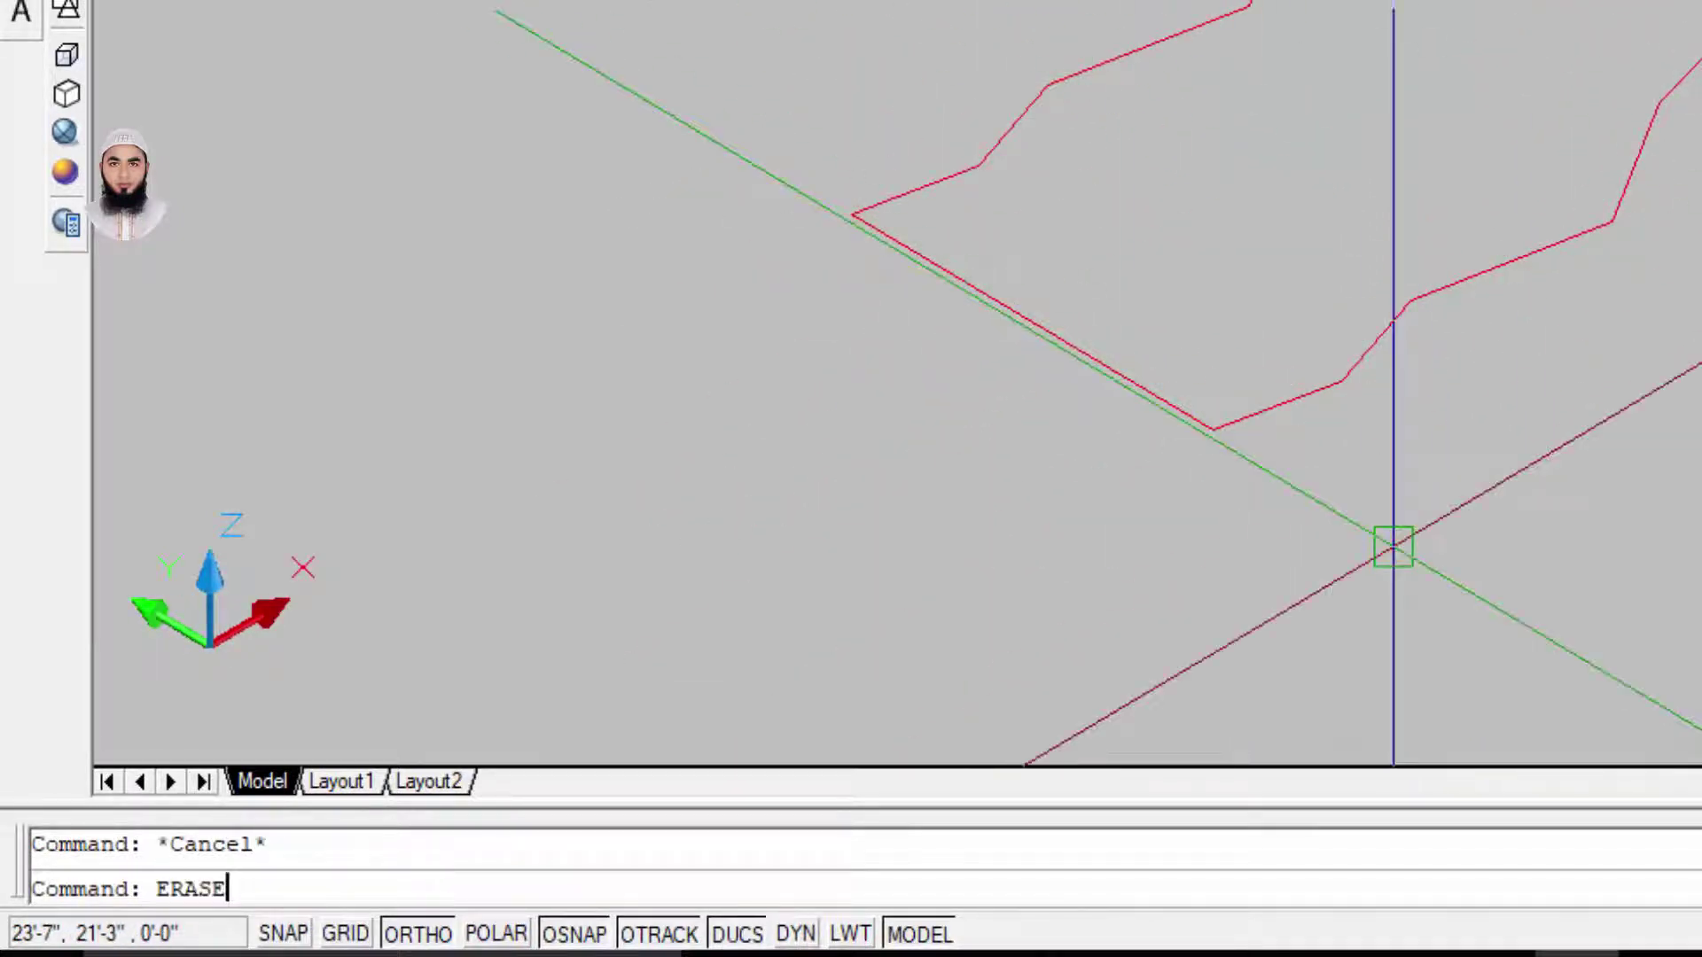
Step: Recall the SURFTAB command to begin changing SURFTAB2
key(BackSpace)
text(SURFTAB)
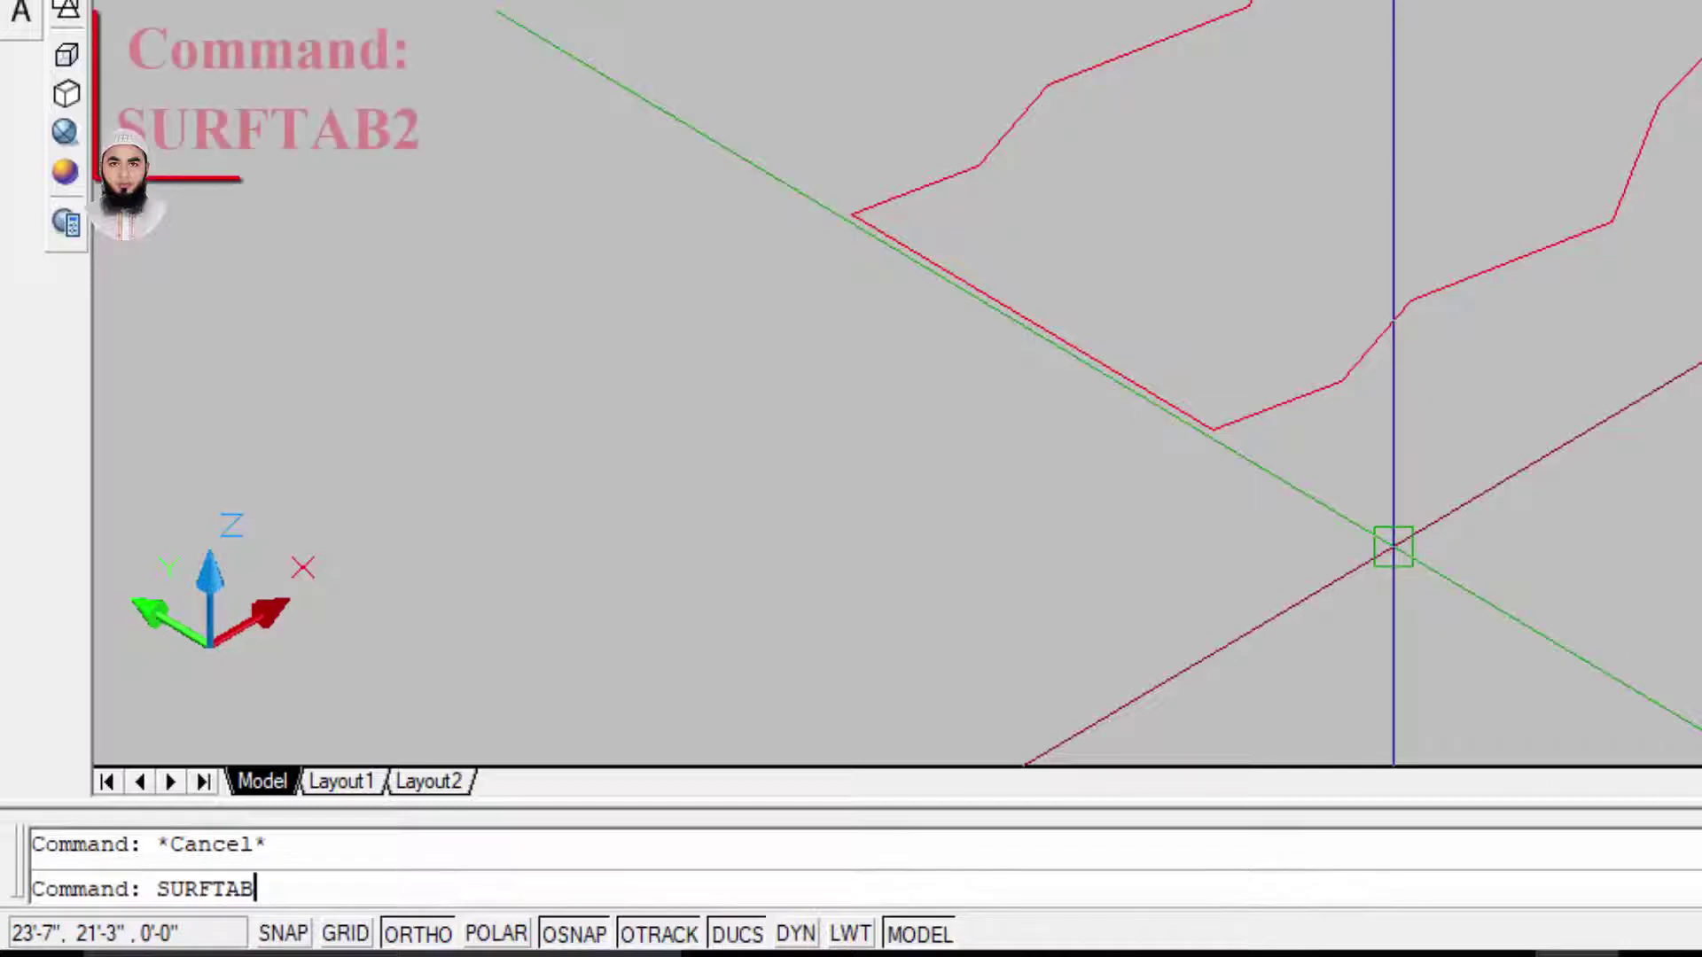
text(2)
key(Return)
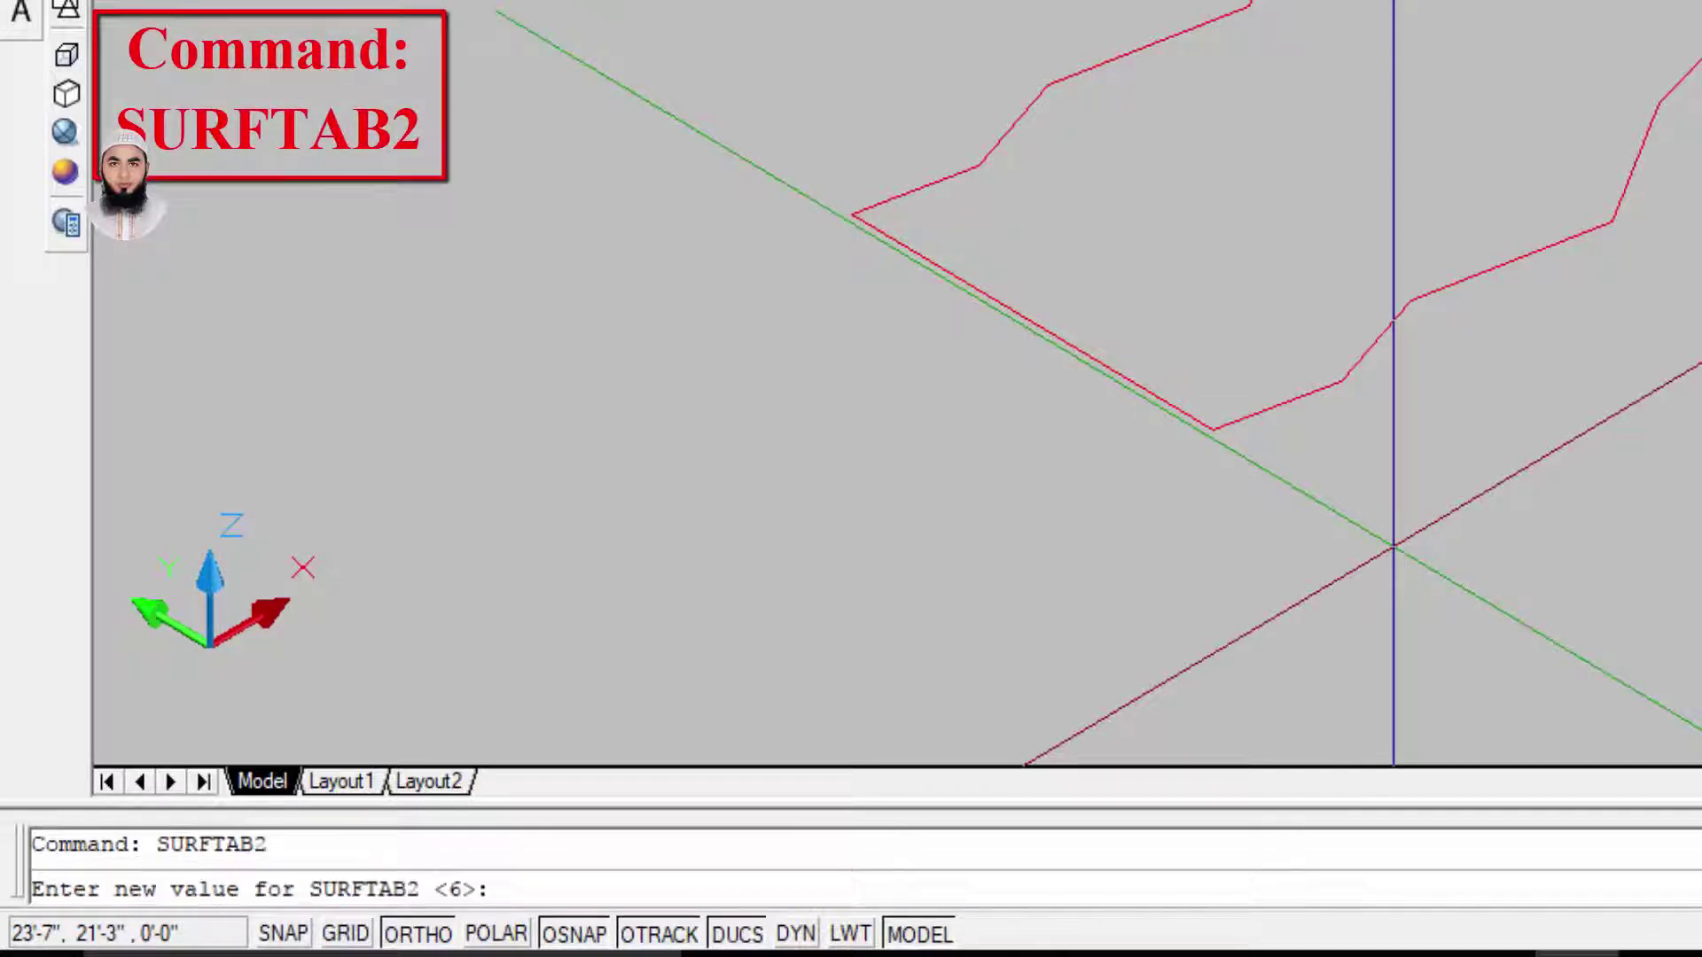
Step: Set SURFTAB2 to 32 for a denser mesh
text(32)
key(Return)
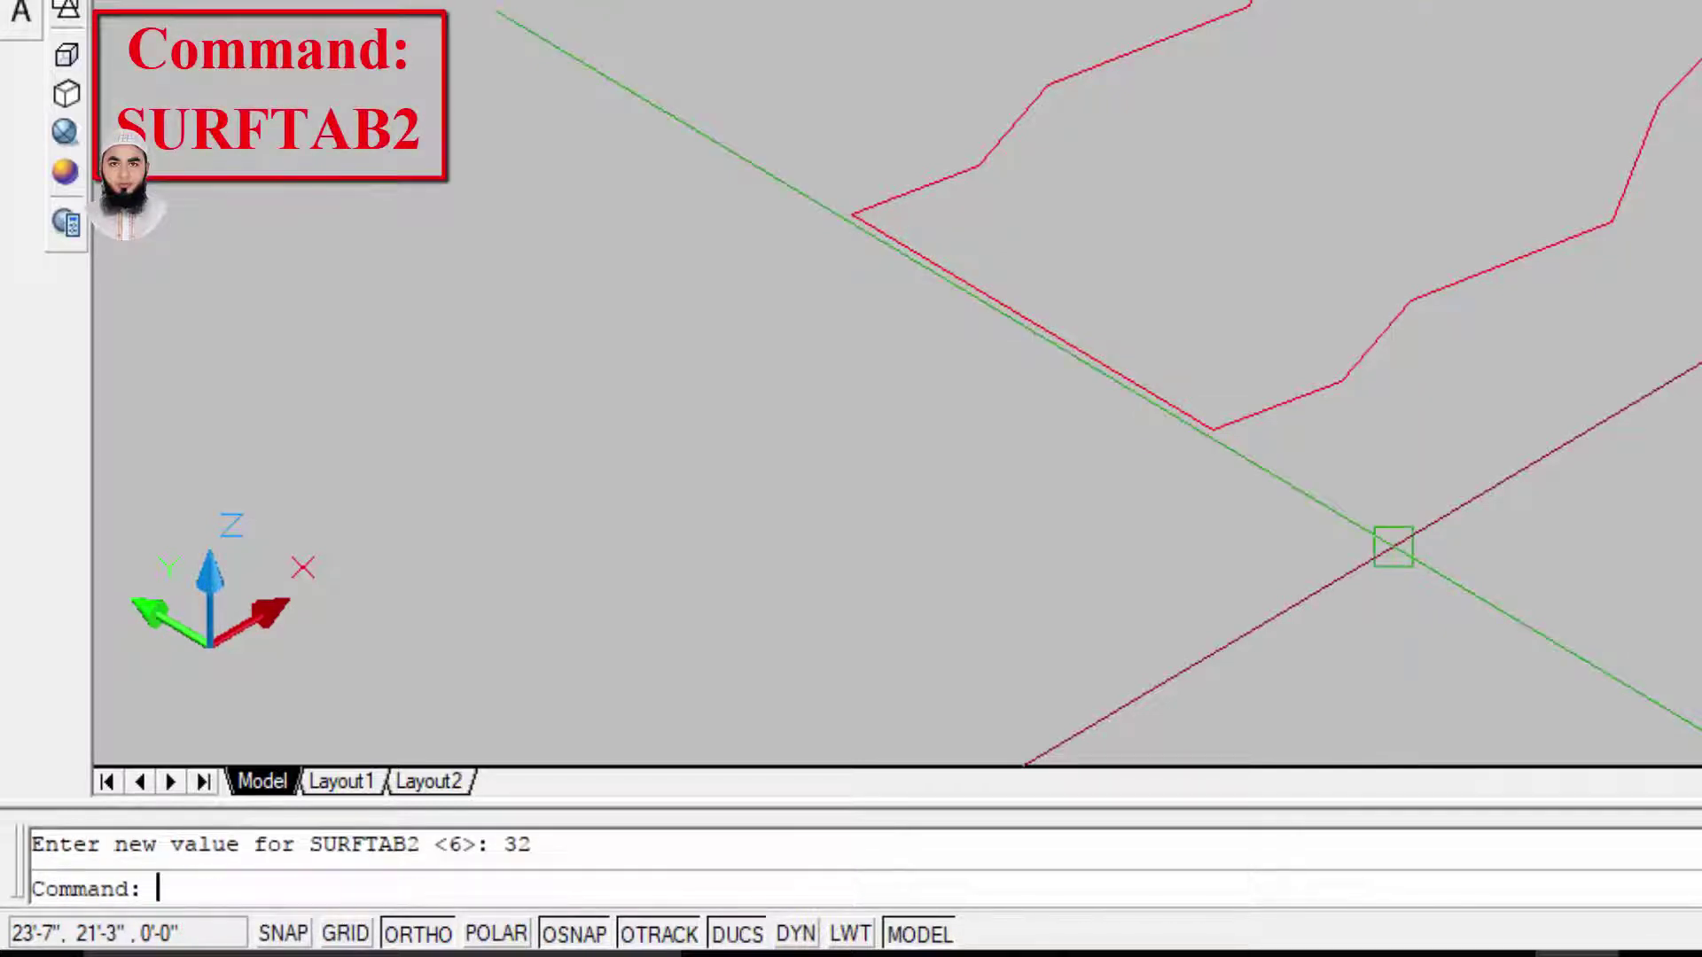
key(Escape)
Step: Run EDGESURF on the four edges of the wavy outline to create a 32×32 red mesh
text(e)
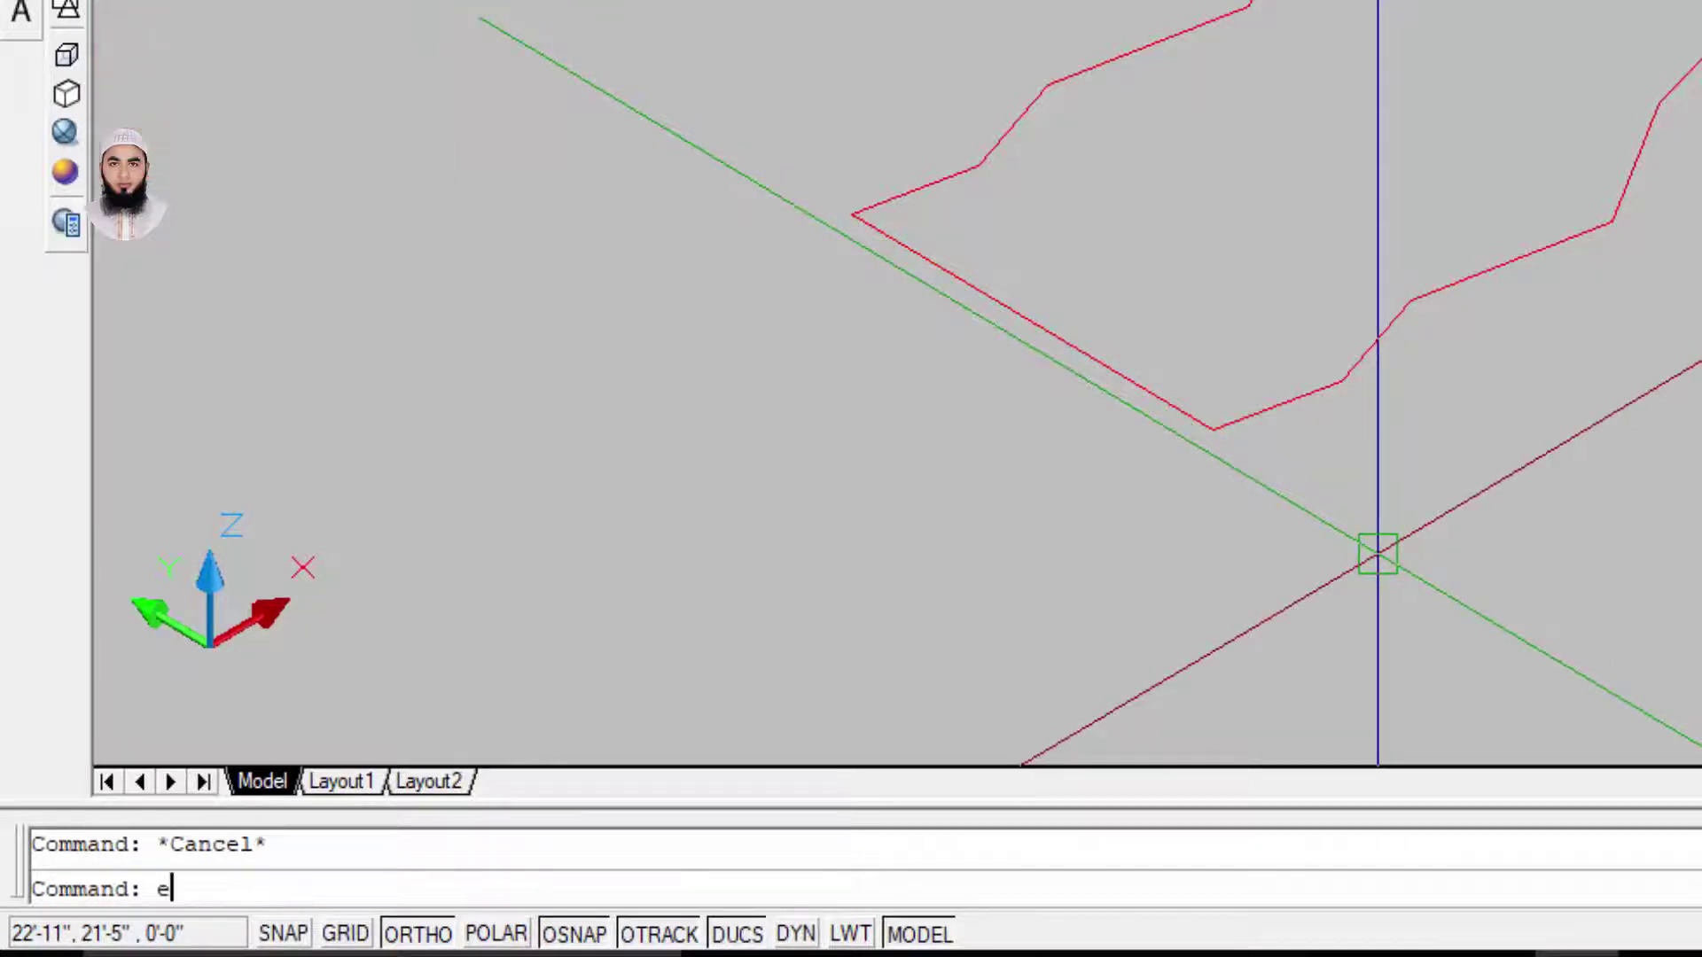
text(dgs)
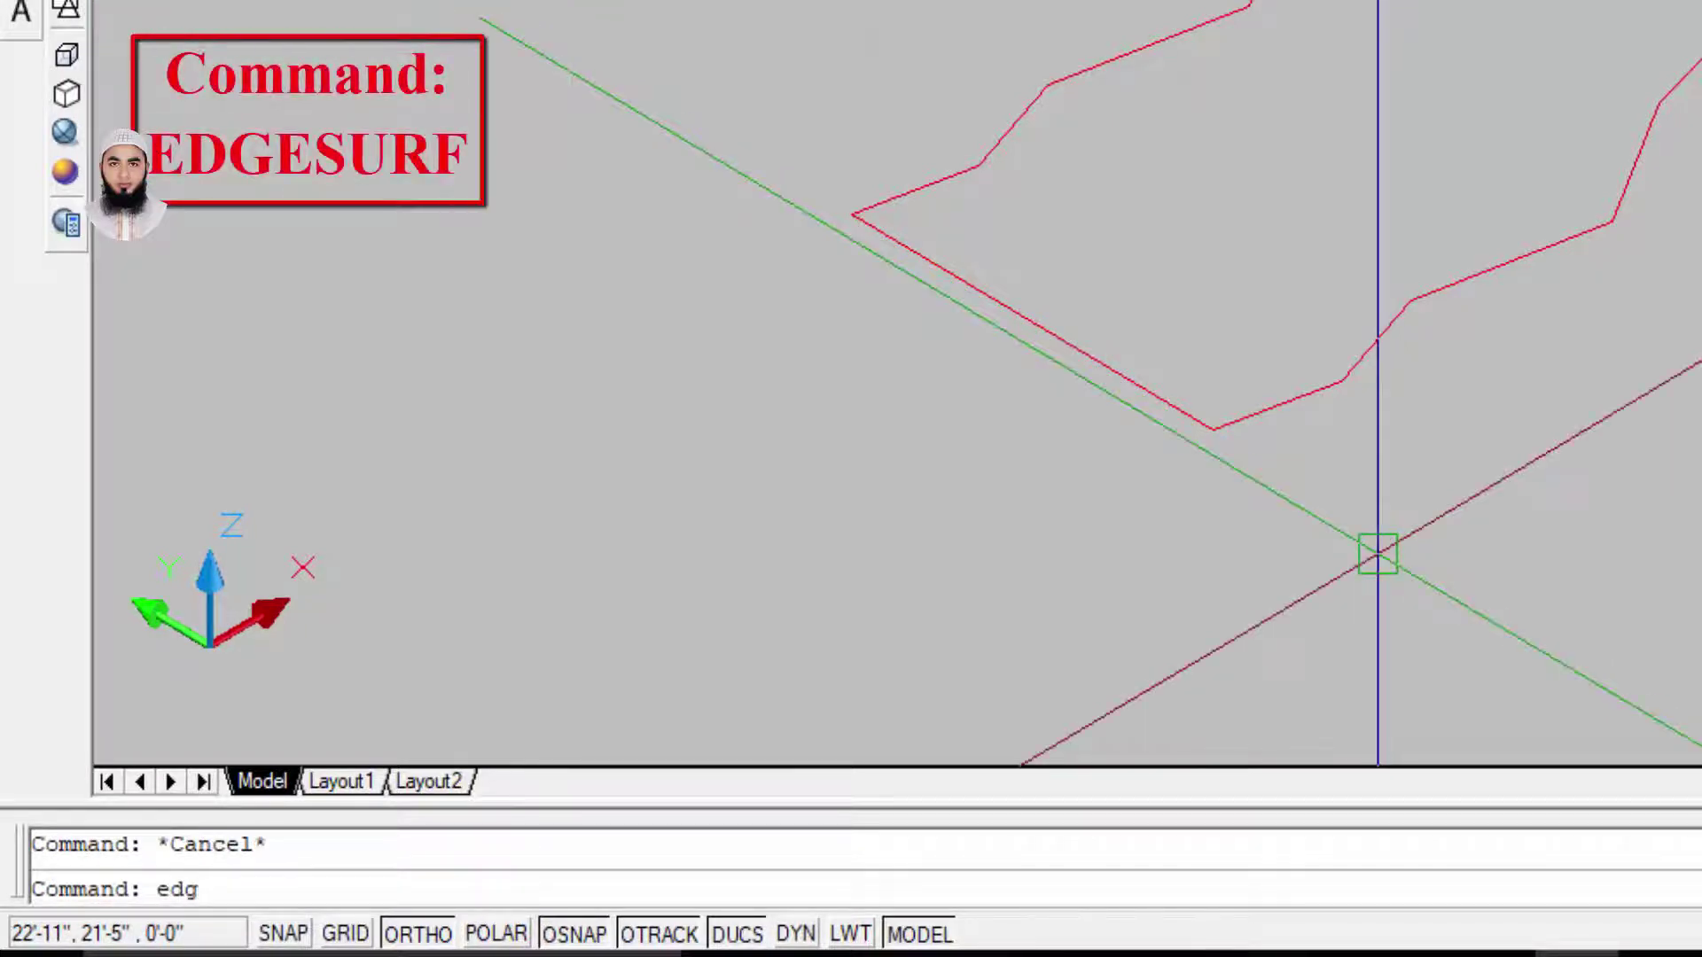
text(urf)
key(Return)
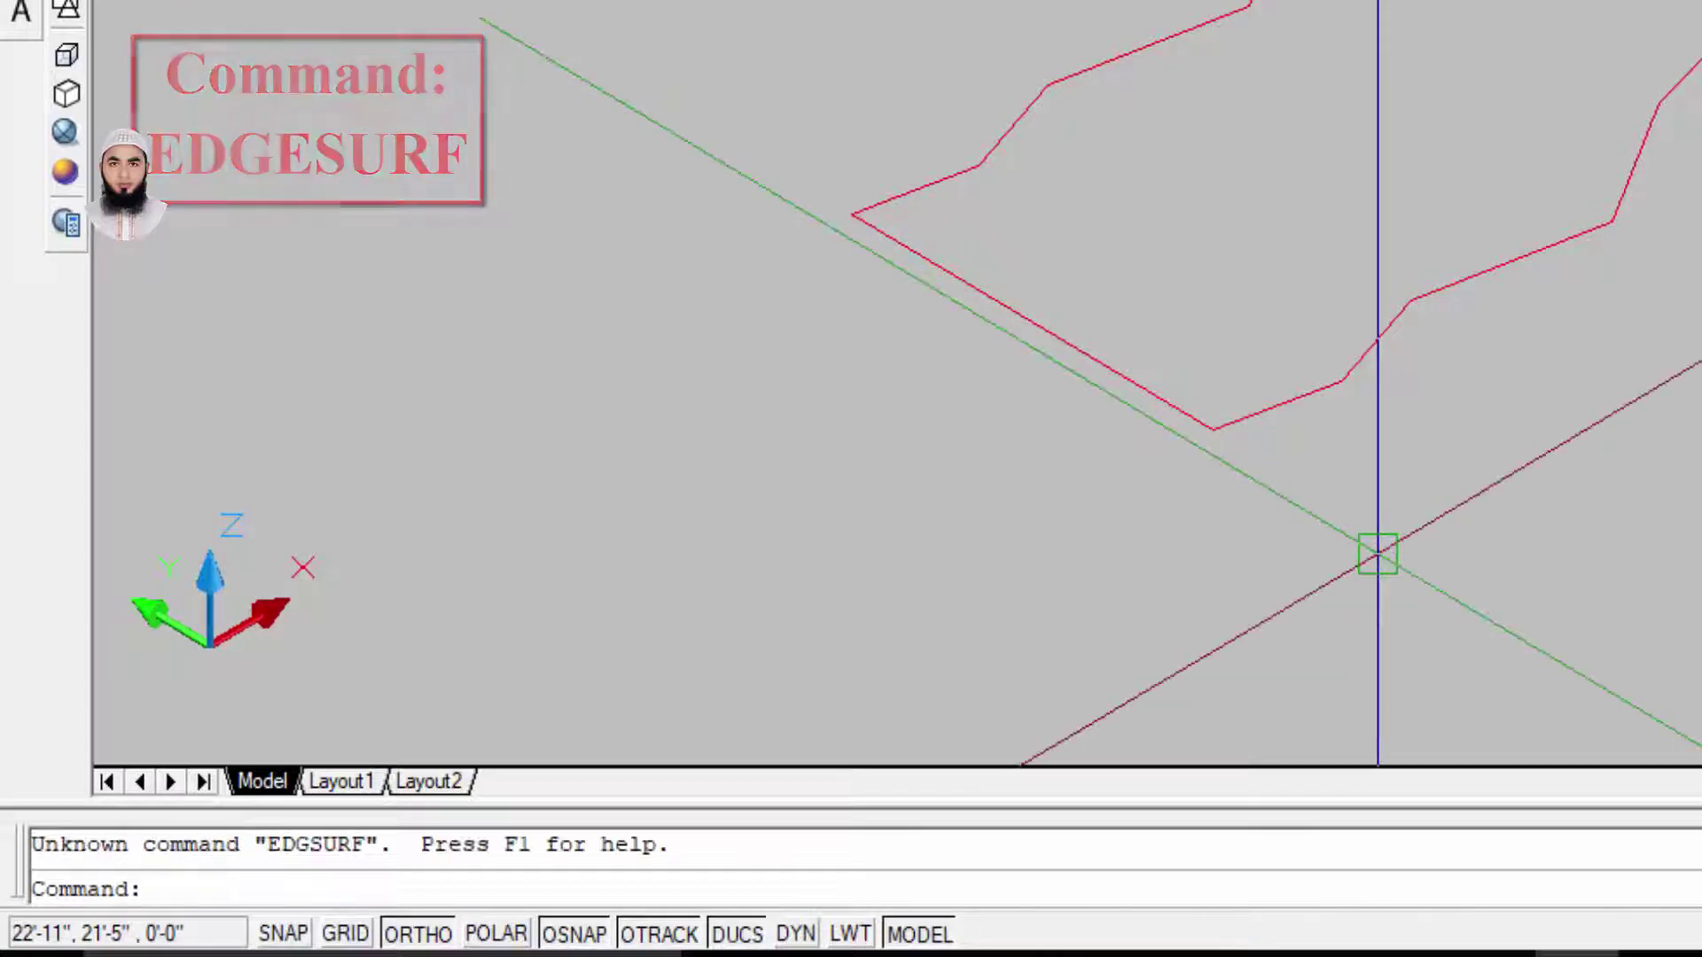
key(Down)
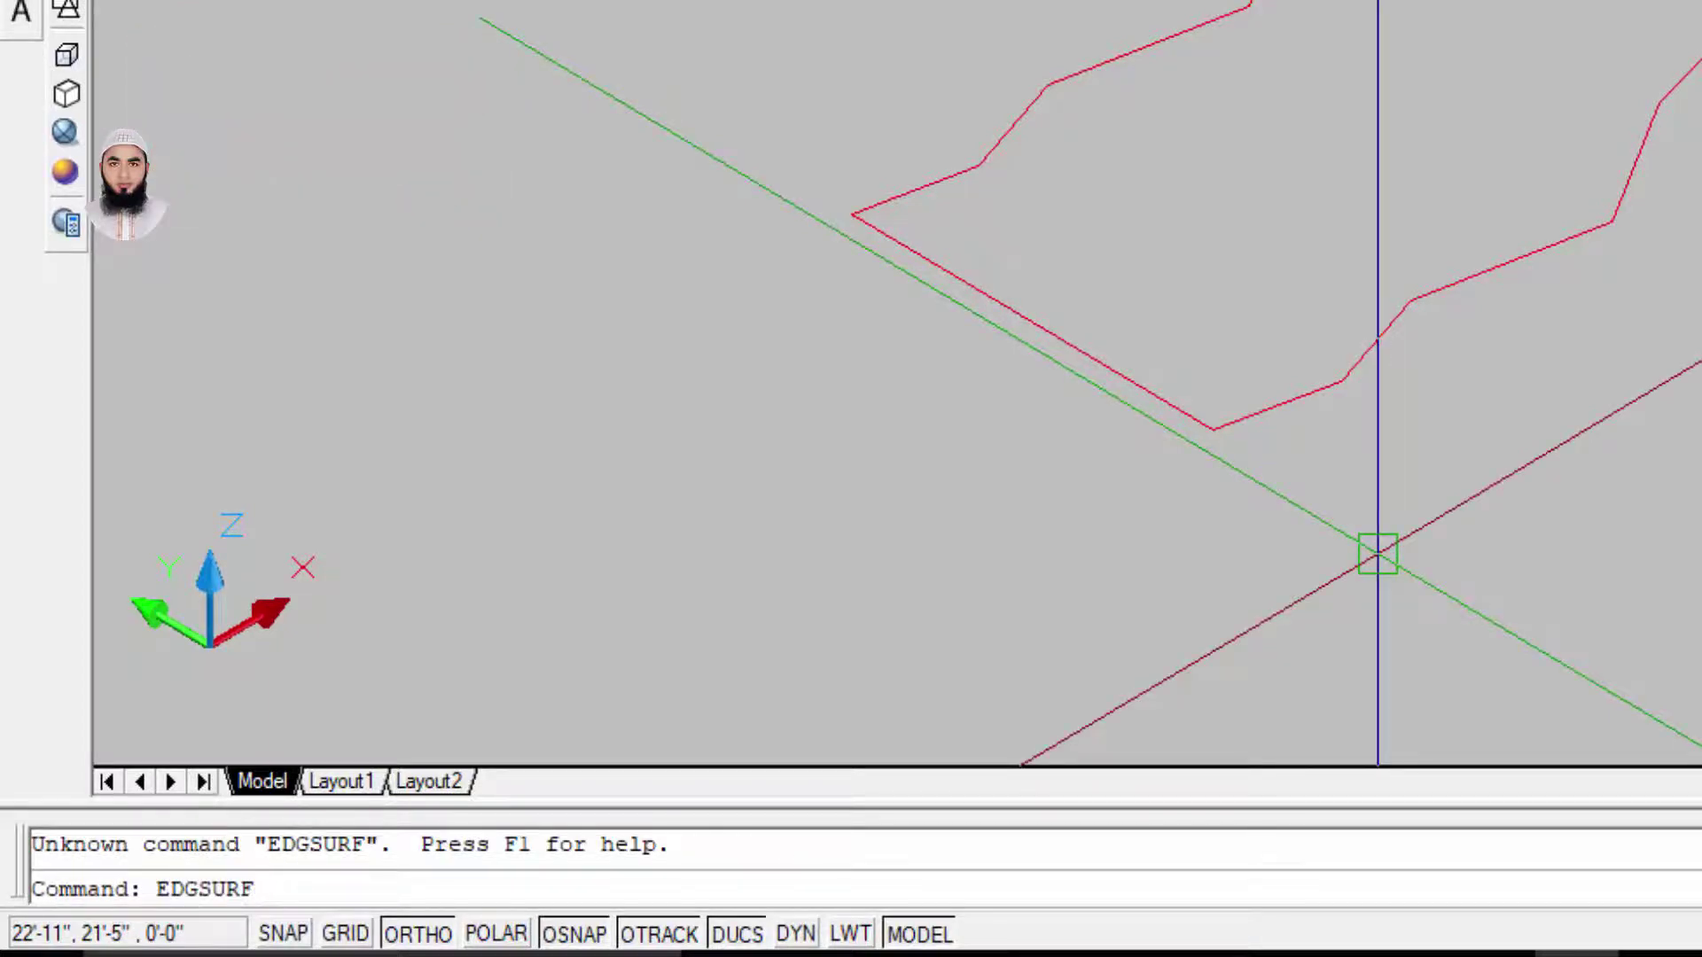
key(Escape)
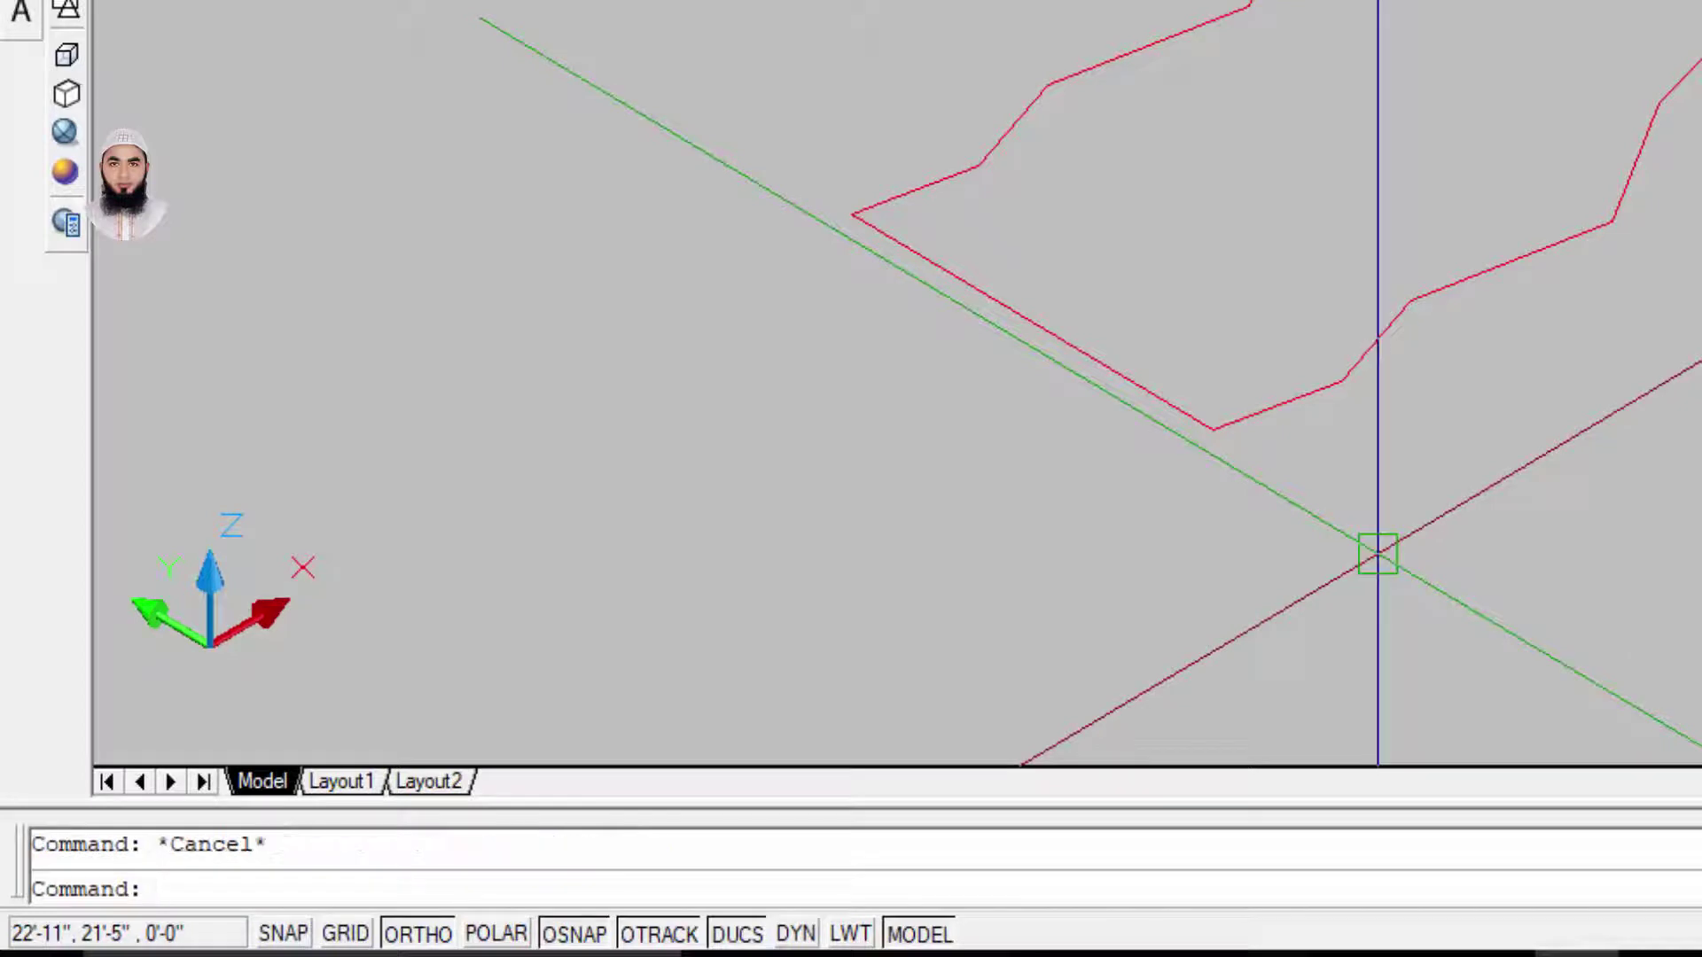
text(edges)
text(urf)
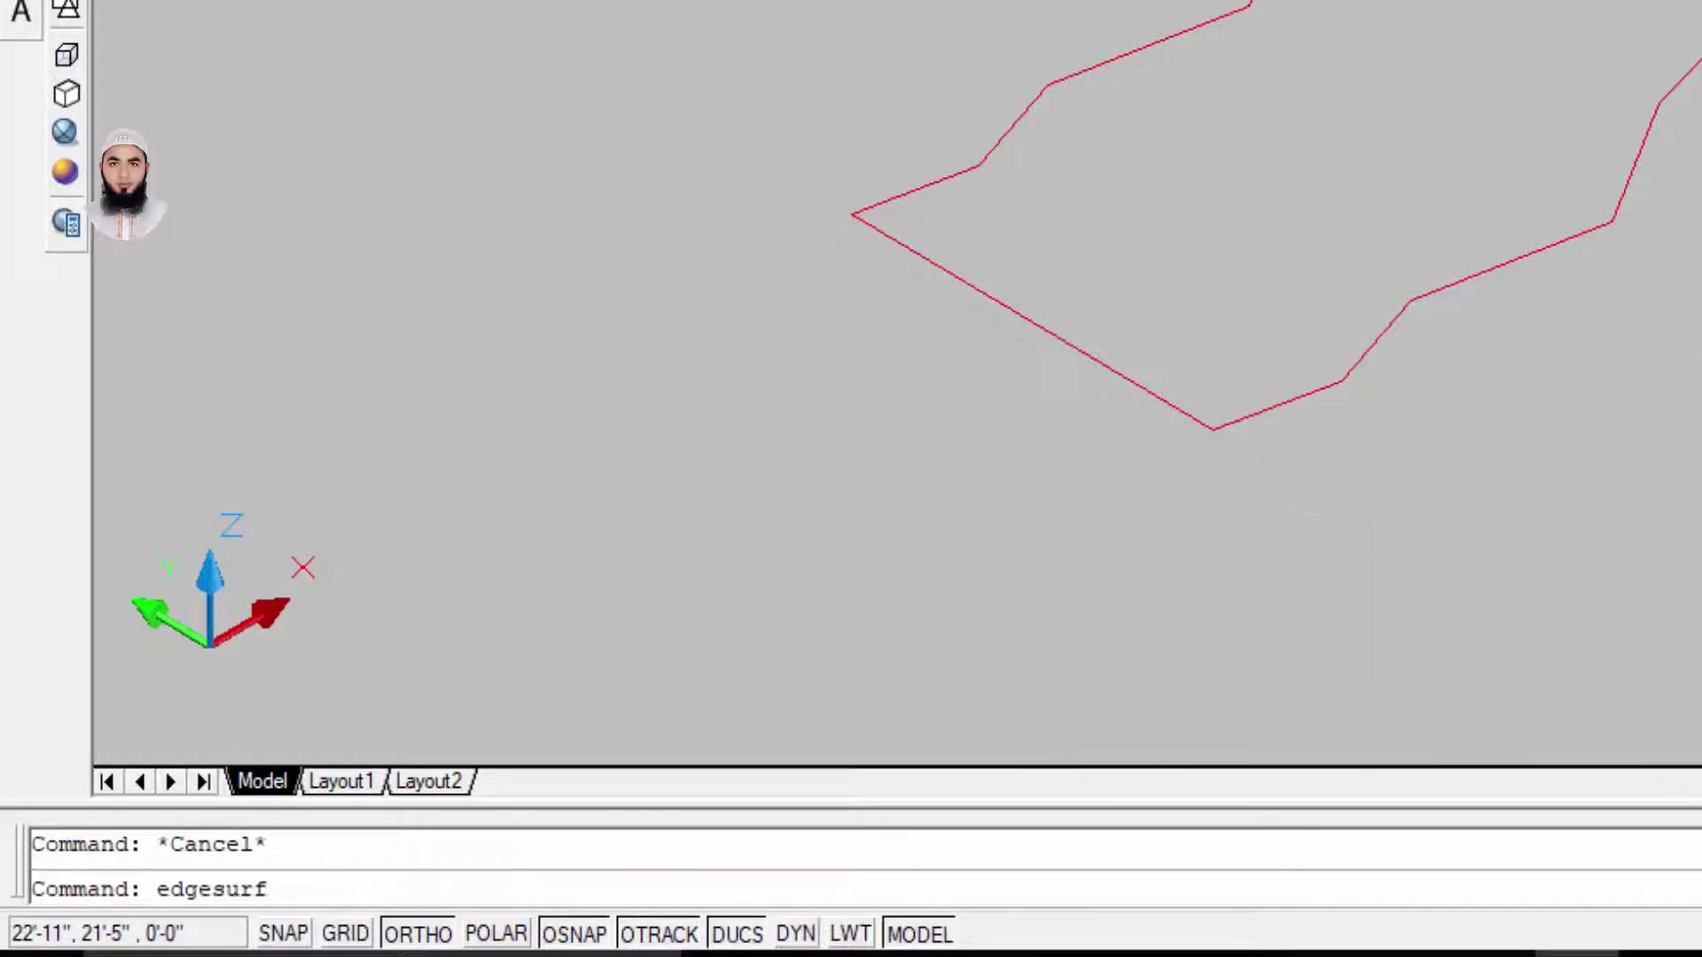
key(Return)
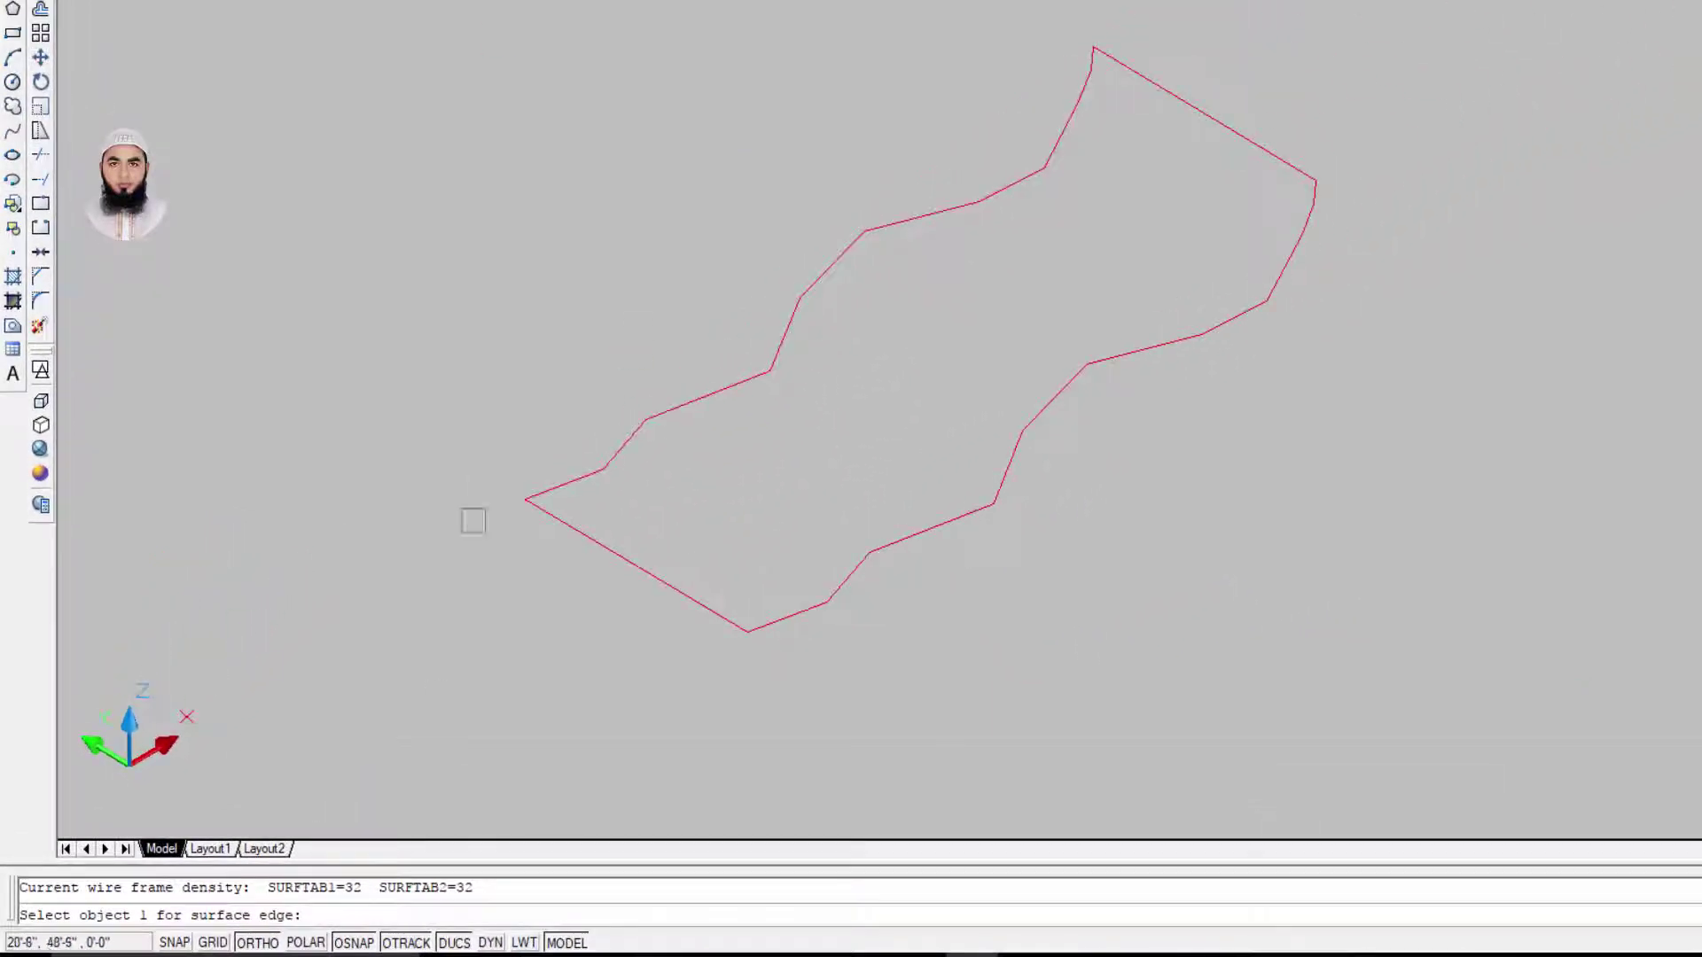
click(666, 576)
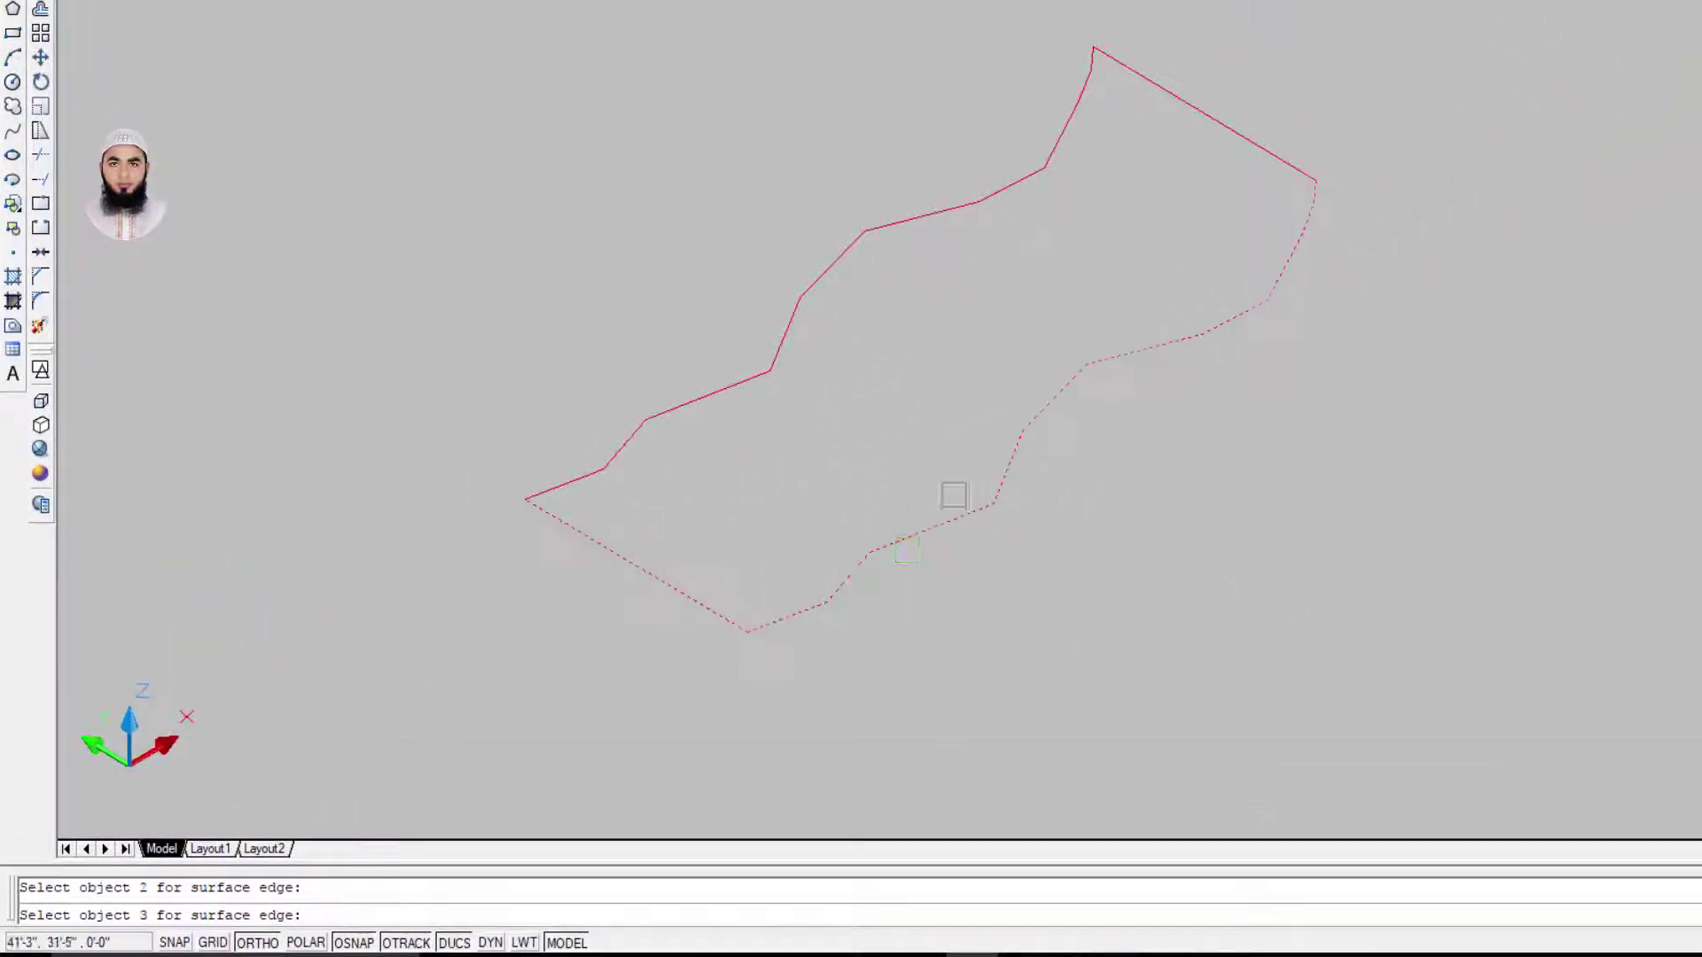
click(1059, 142)
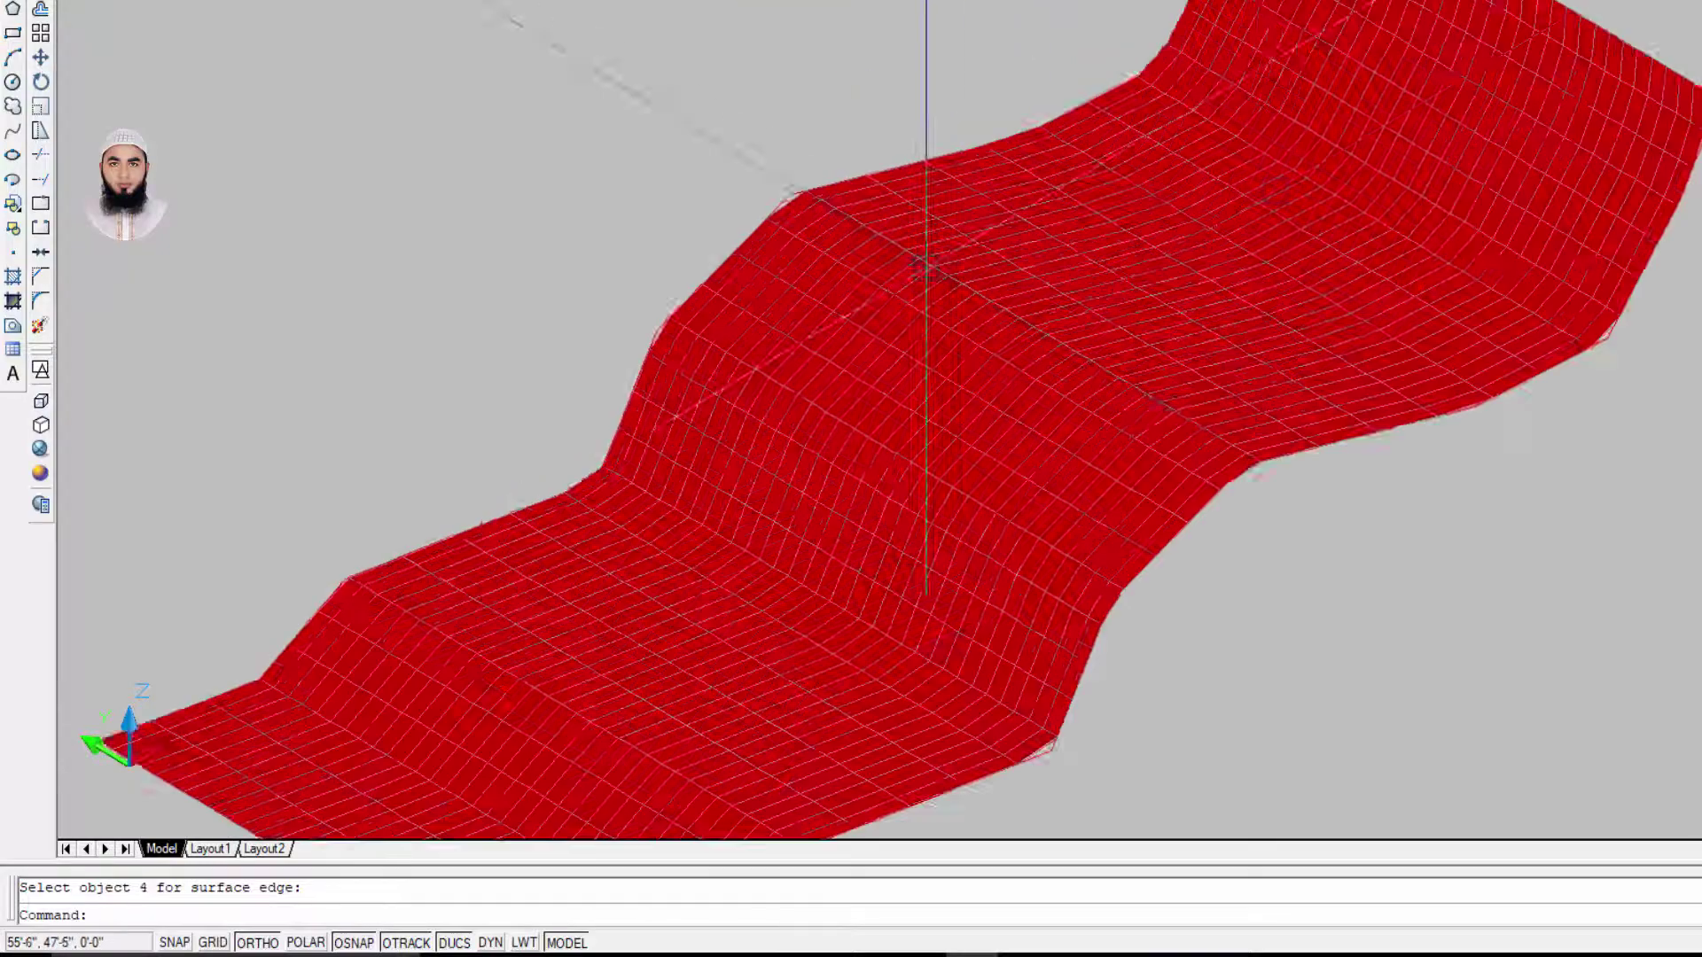
key(Escape)
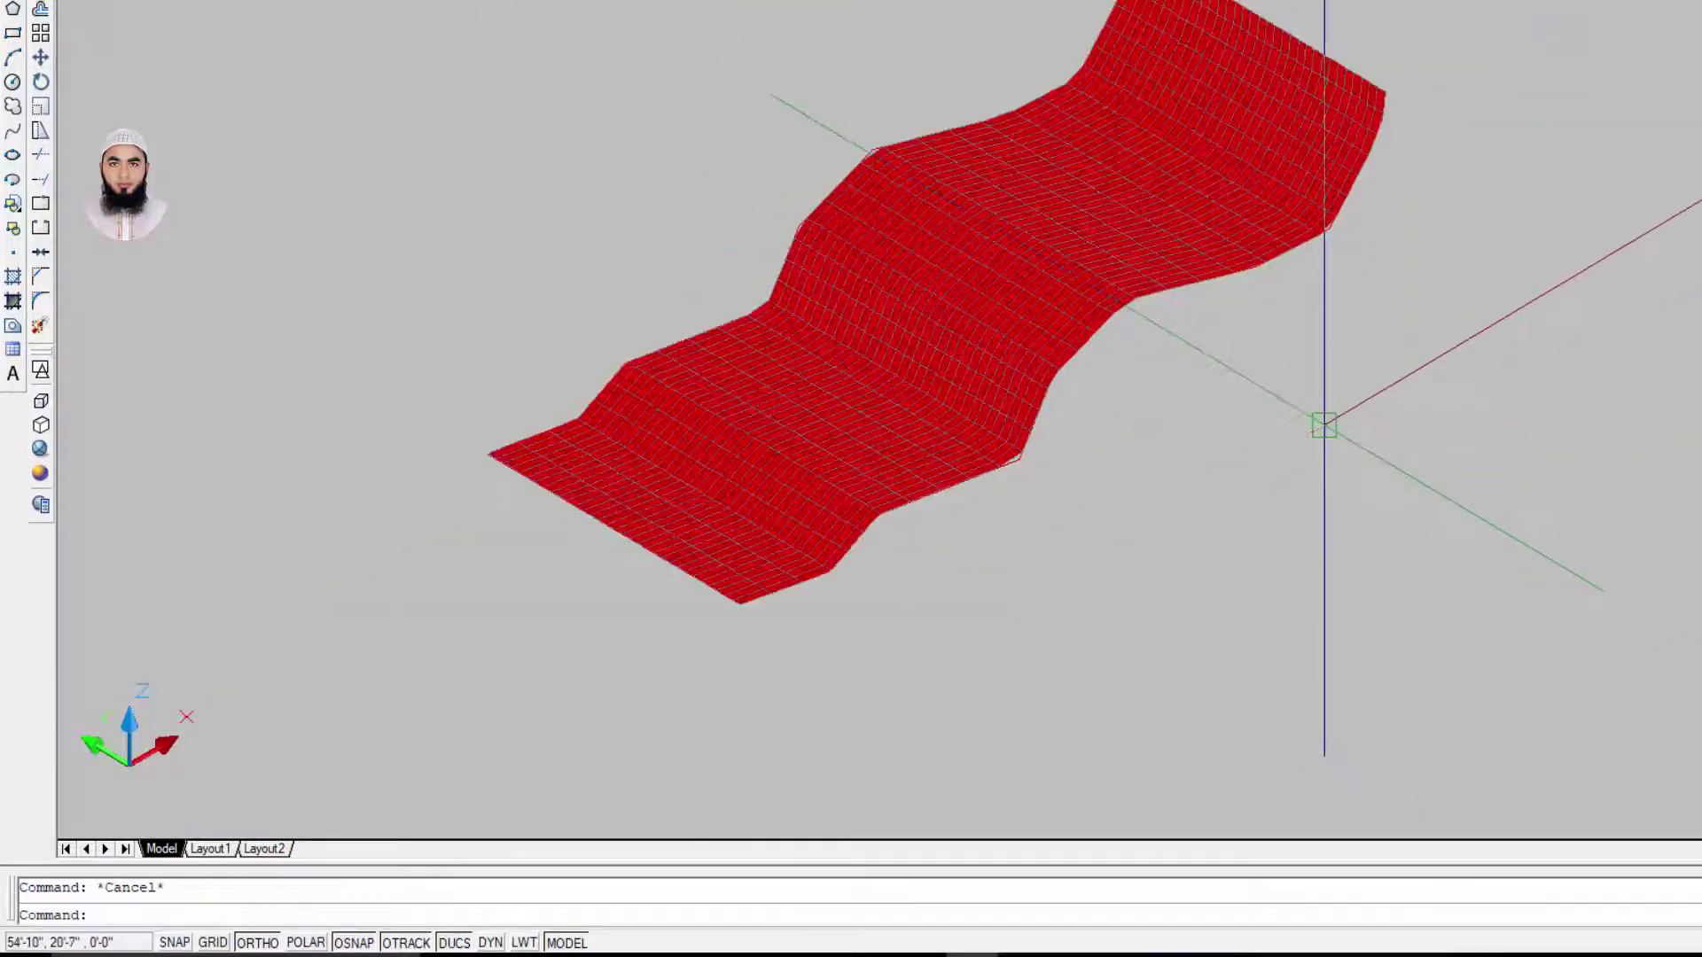
Step: Regenerate the display and show the dense 32×32 wavy mesh in Top view
scroll(1179, 477, up, 3)
scroll(1172, 479, down, 3)
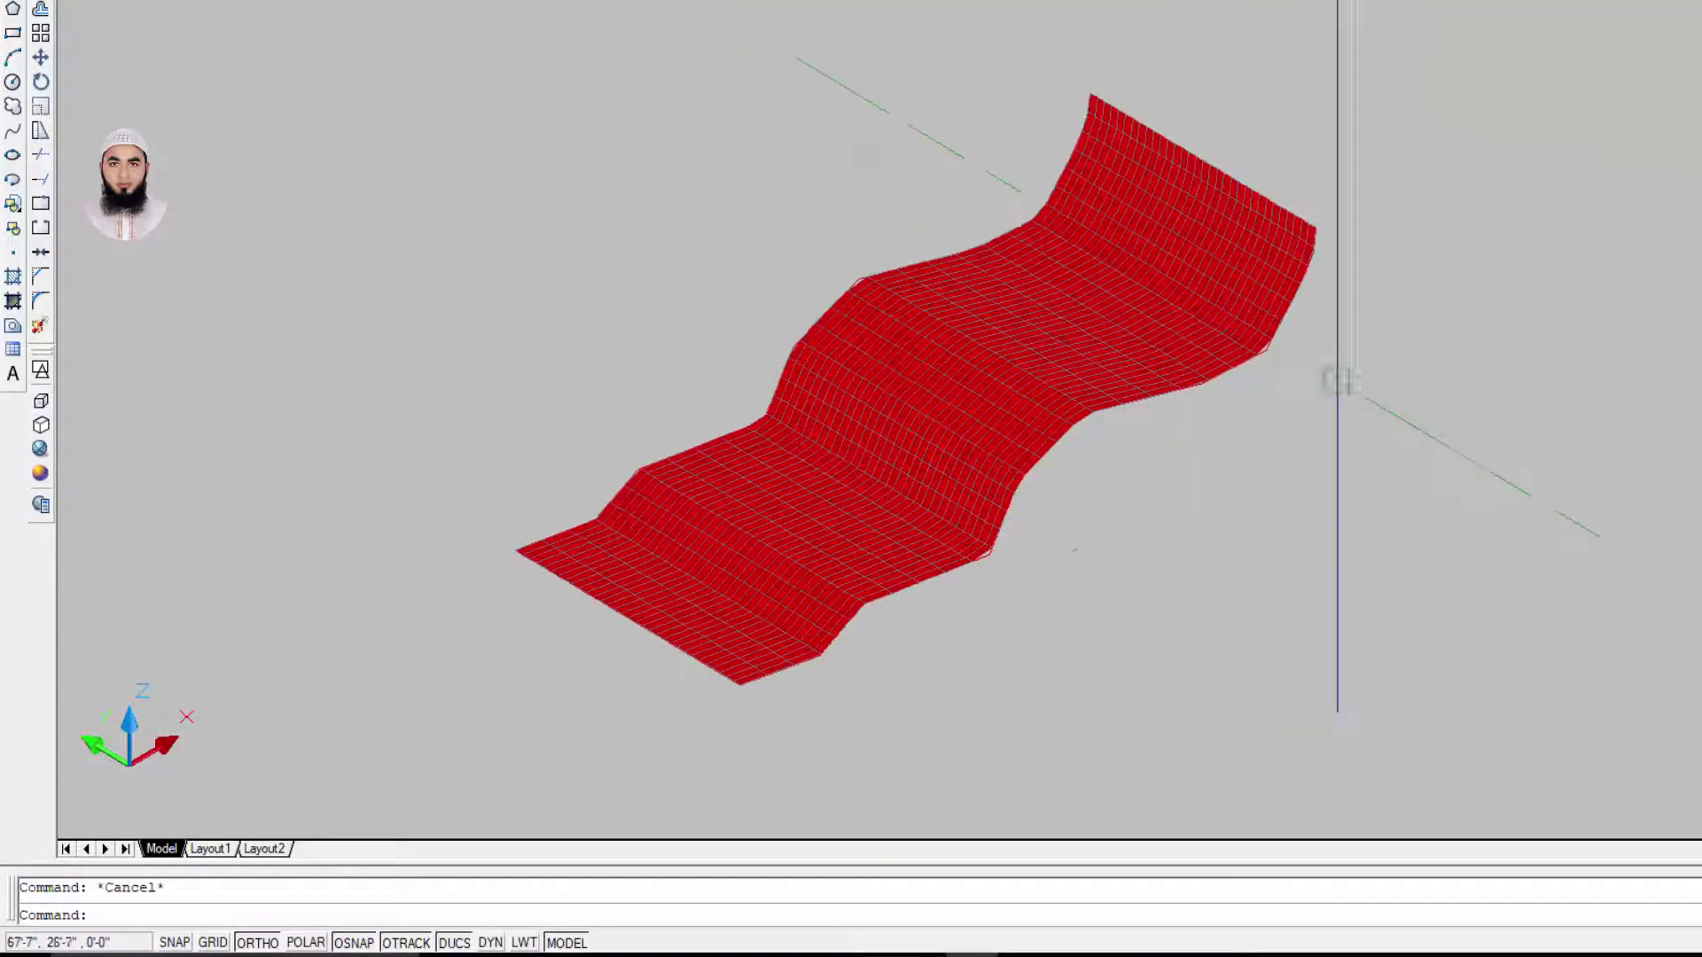
scroll(1337, 380, up, 3)
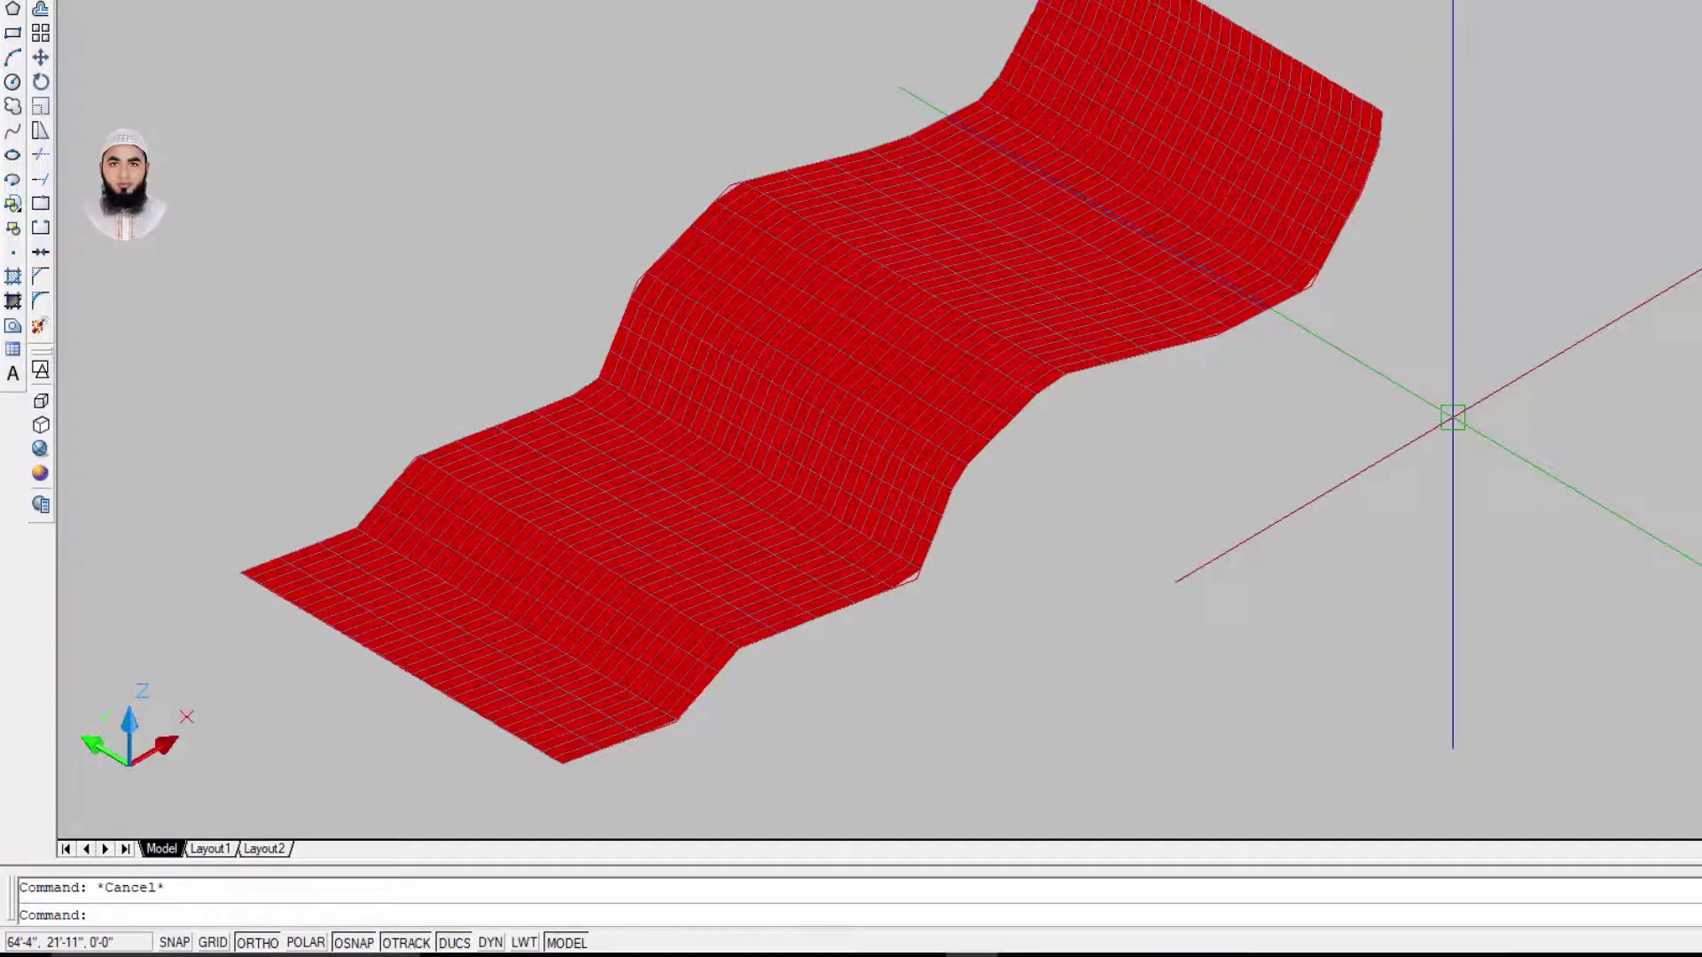
scroll(1370, 524, down, 3)
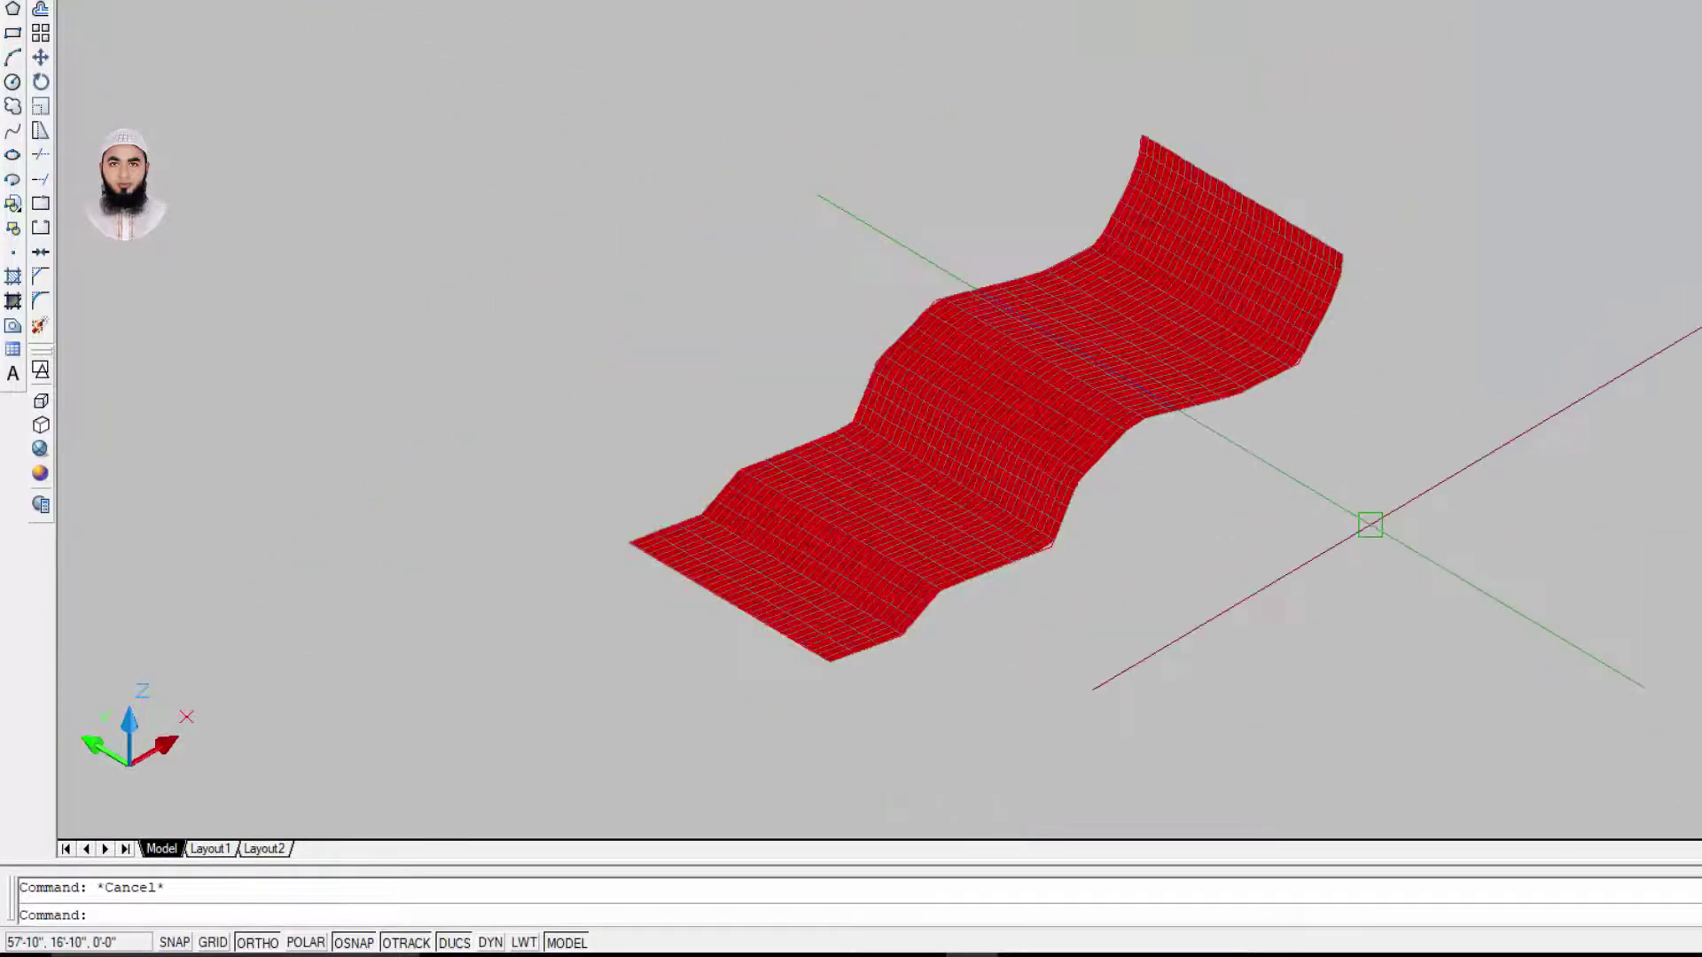
middle_drag(1369, 524, 1025, 524)
text(r)
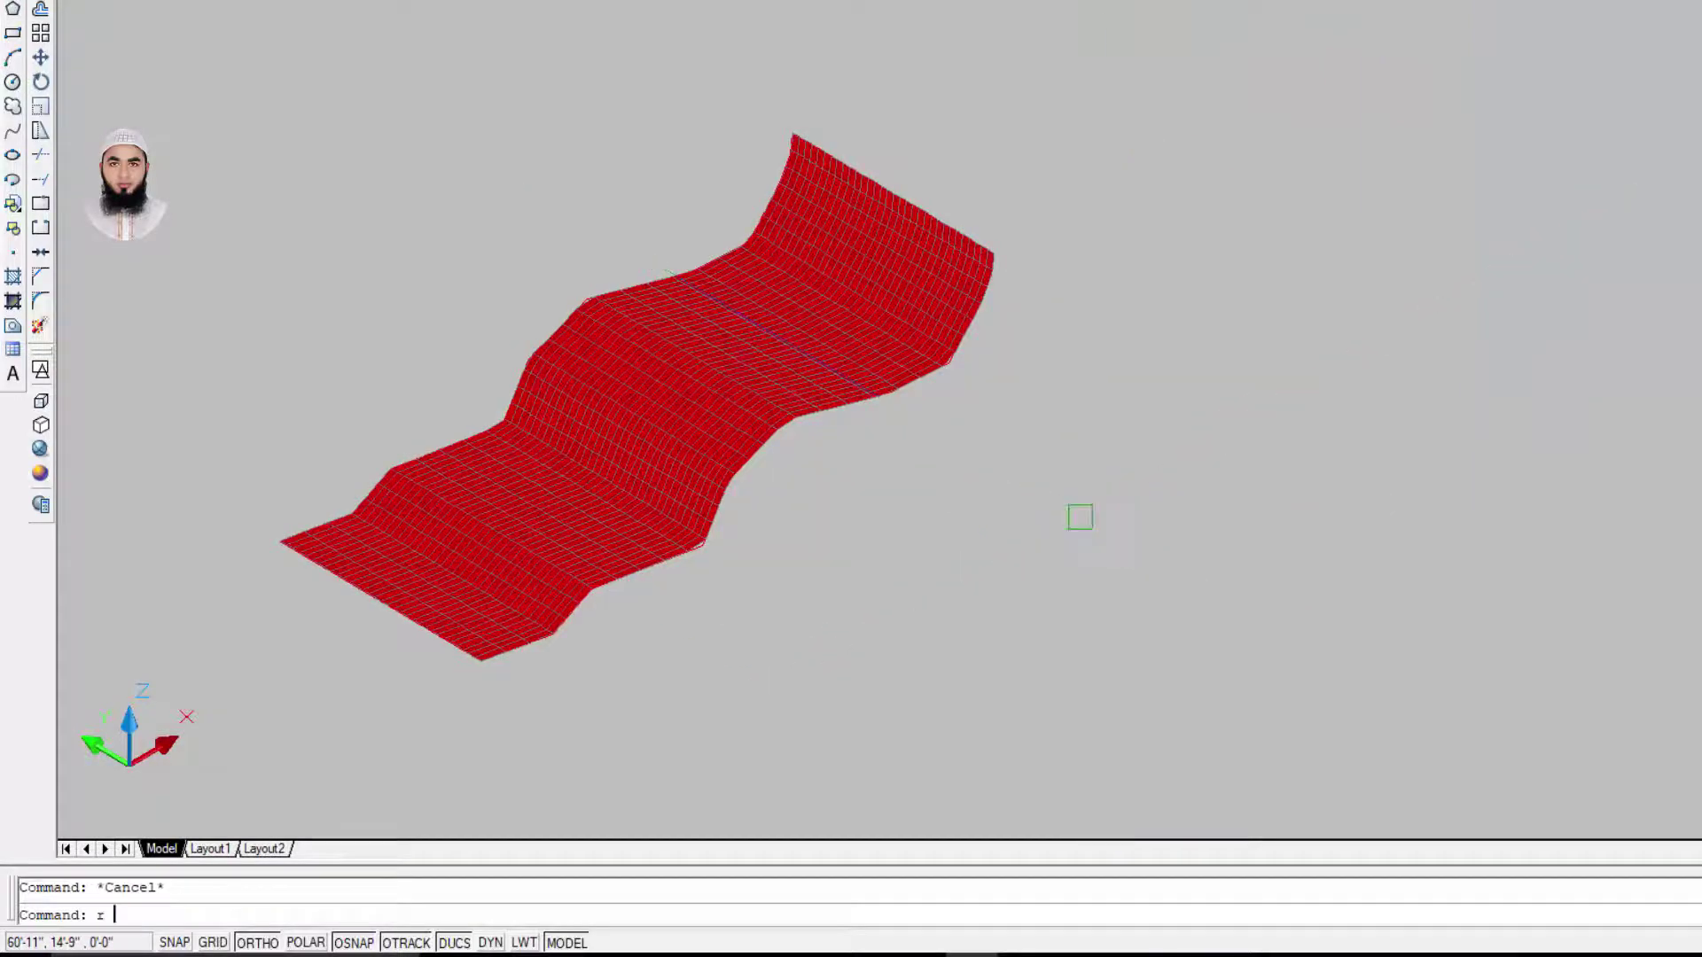
text(e)
key(Return)
key(Escape)
scroll(728, 350, down, 2)
middle_drag(758, 359, 362, 299)
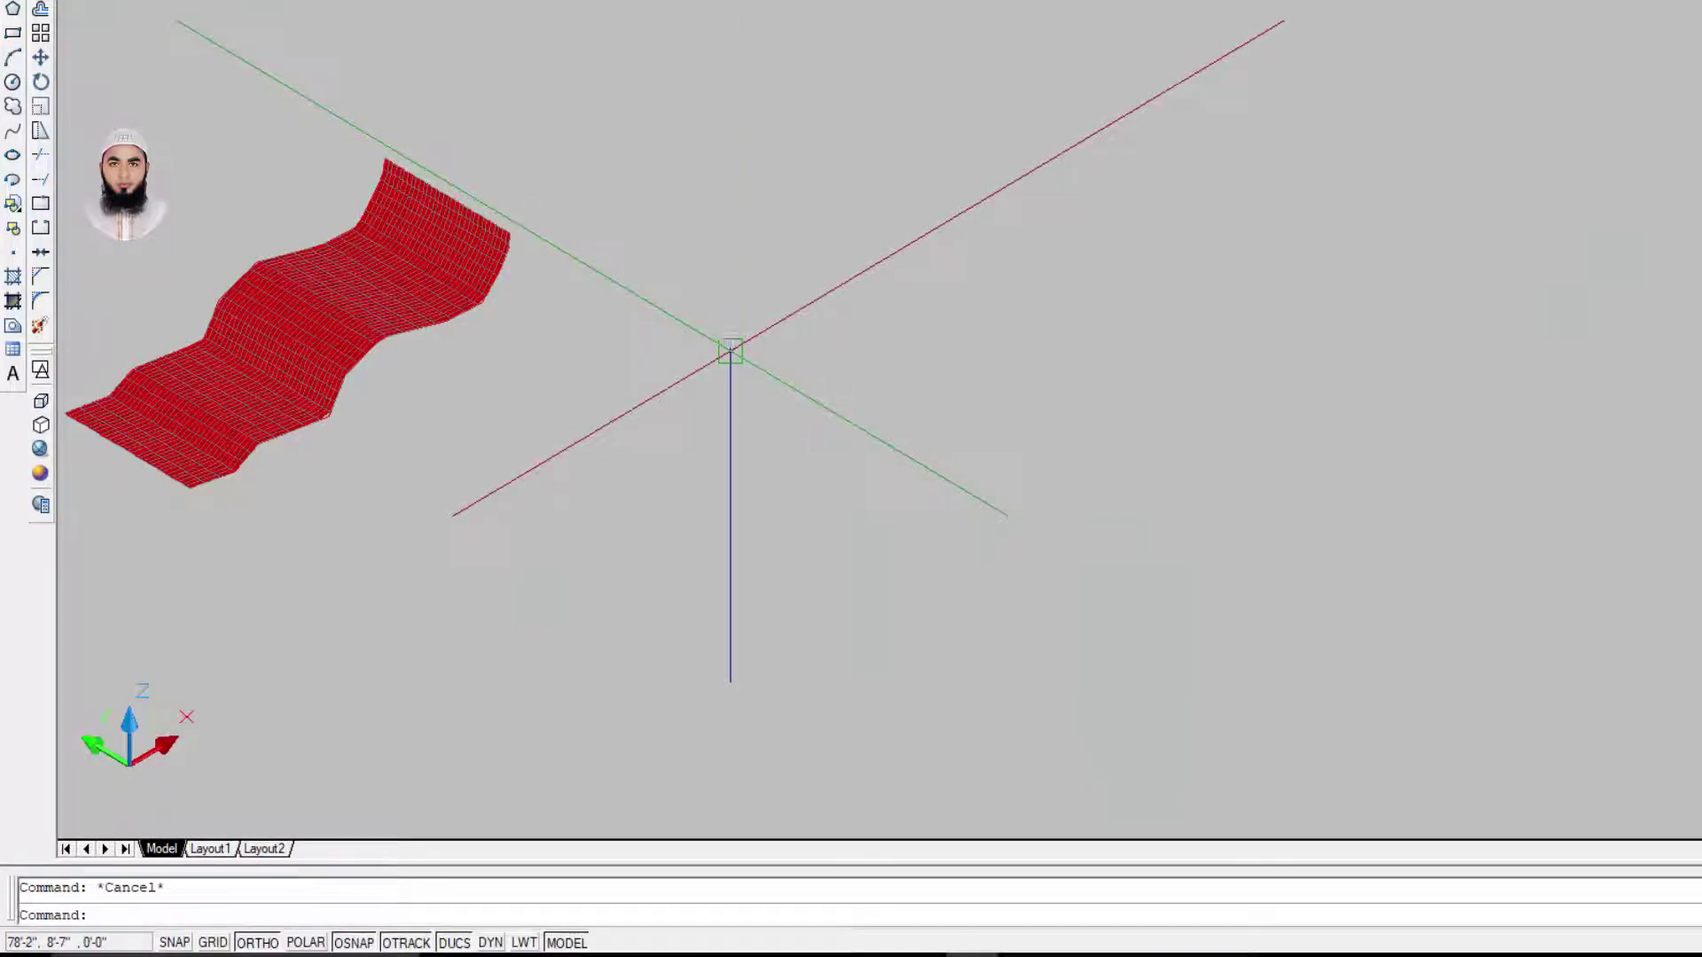
scroll(1120, 380, up, 2)
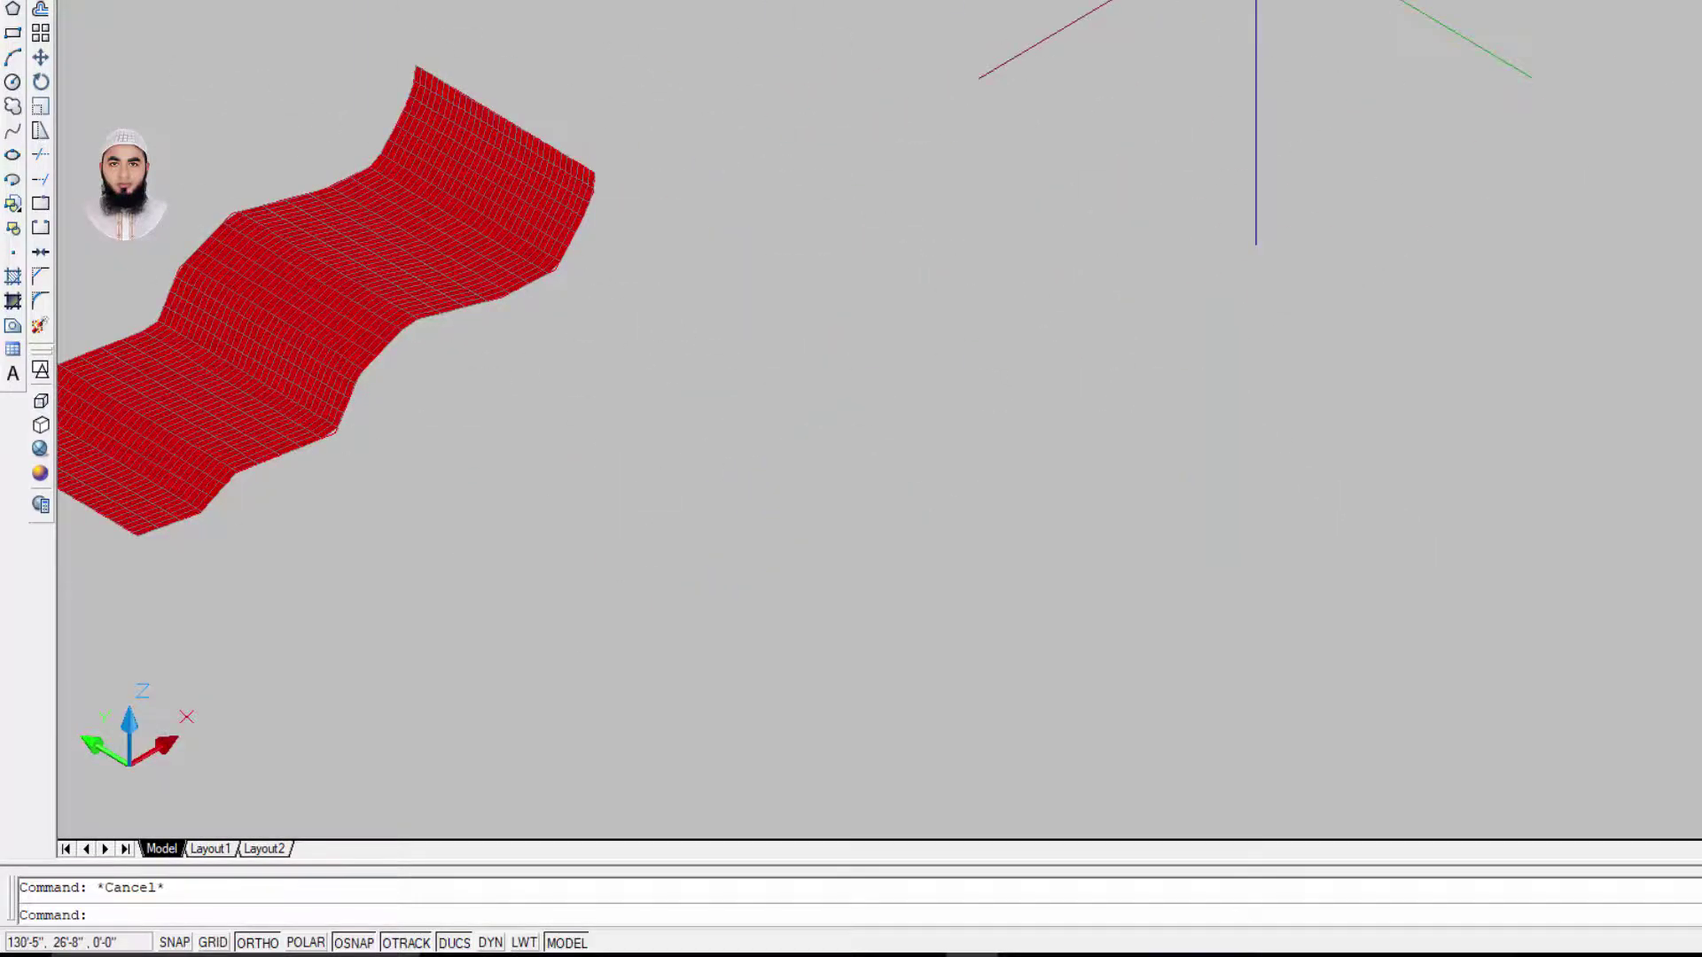
click(1255, 2)
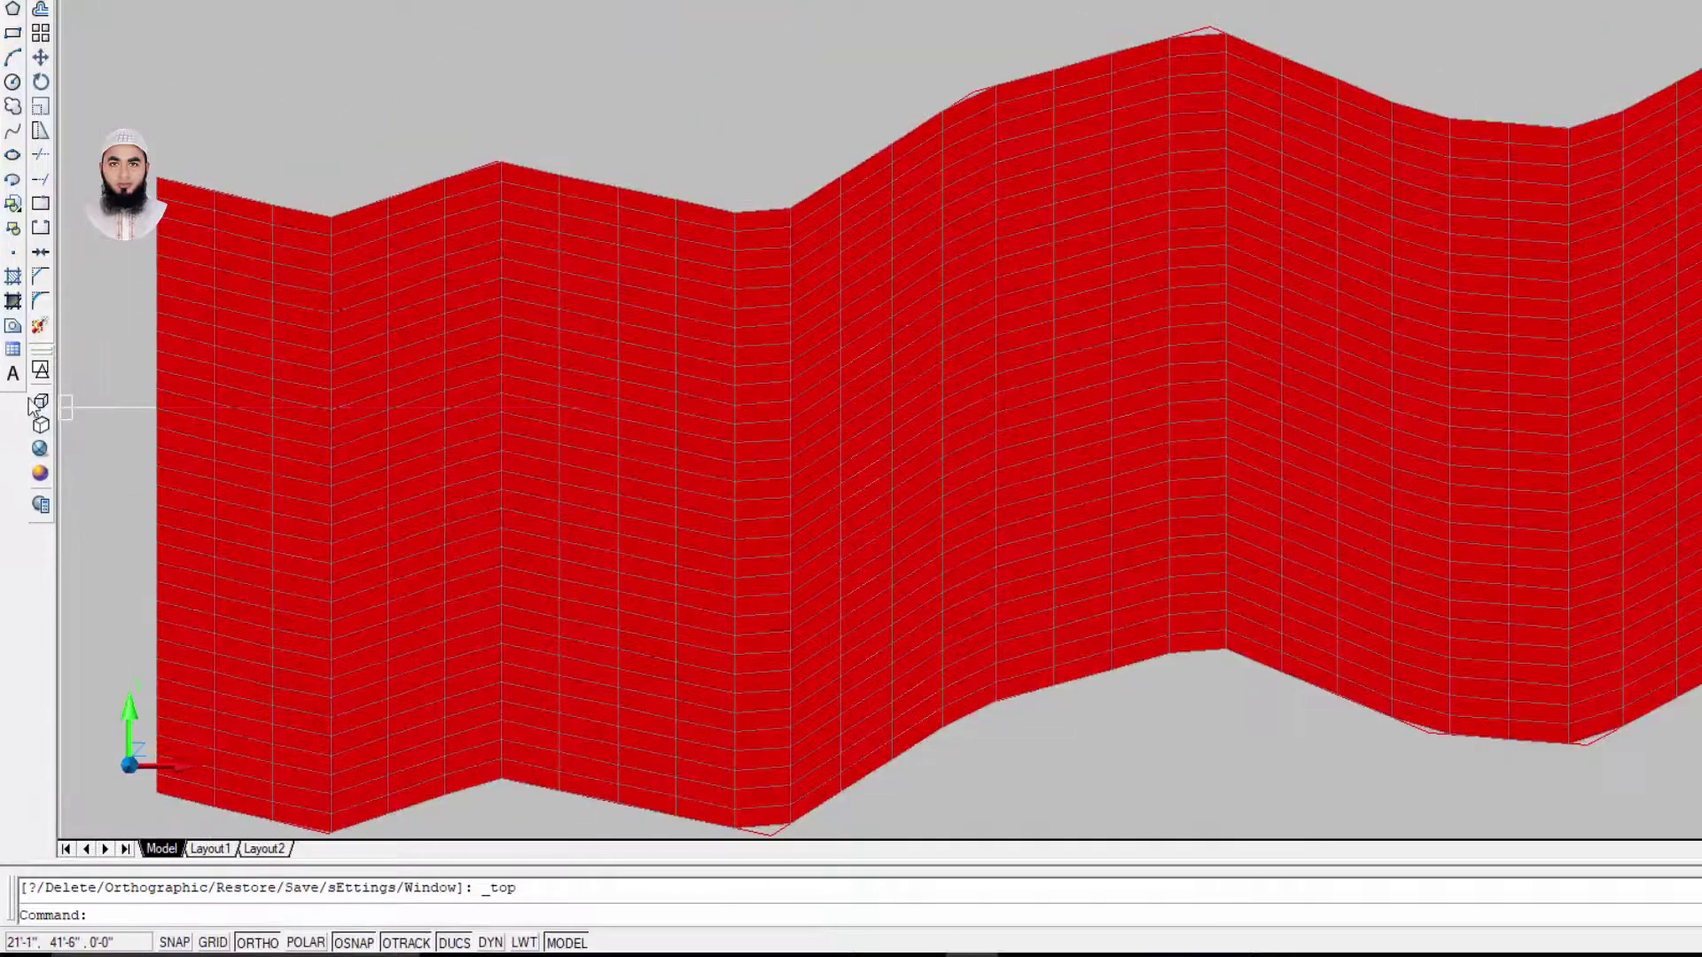
Step: Switch to 2D Wireframe and draw the first two horizontal red lines
click(42, 370)
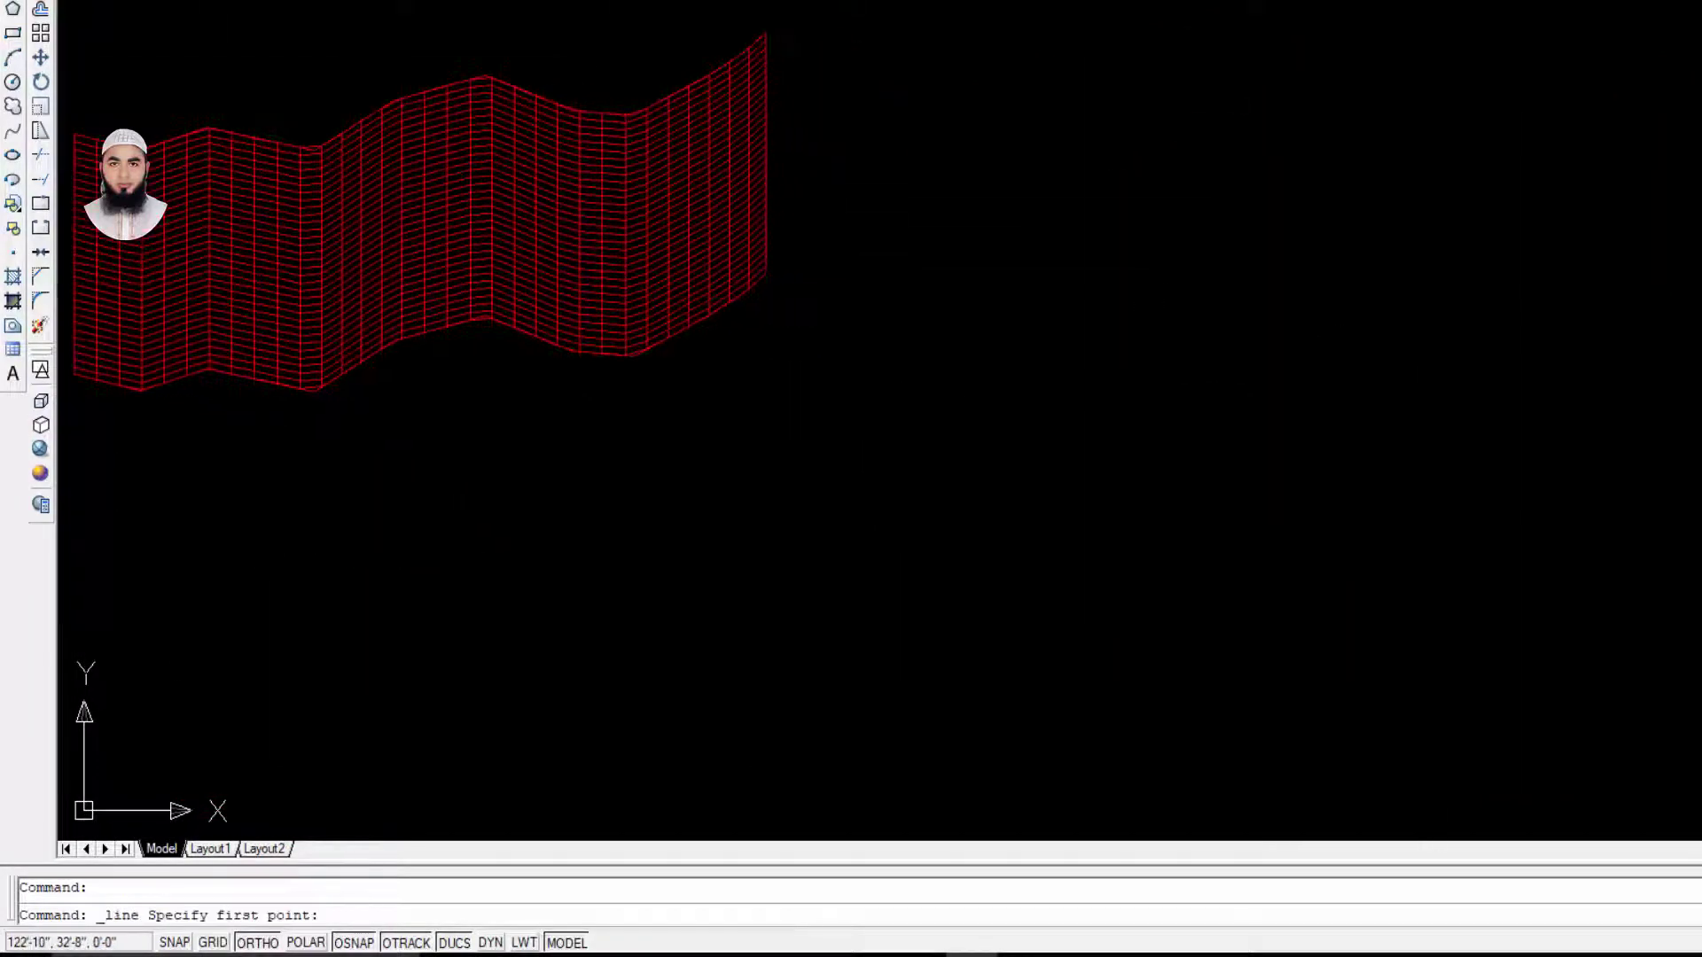
click(645, 282)
click(1531, 368)
key(Return)
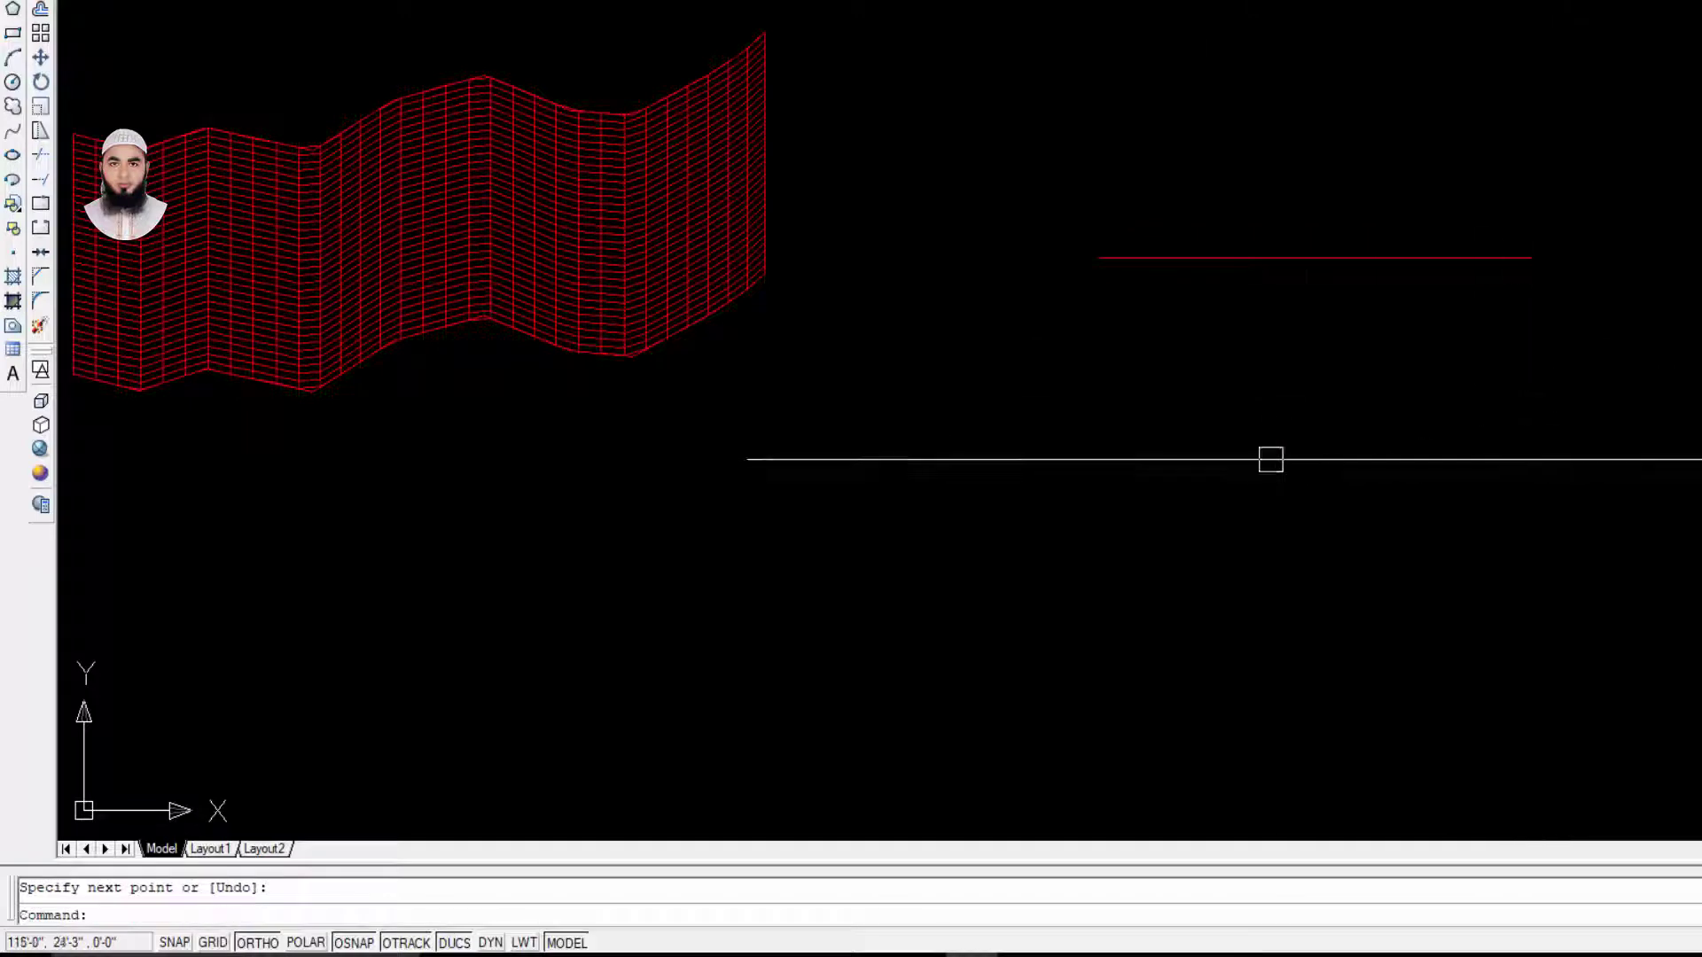
key(Return)
click(1245, 604)
click(1418, 605)
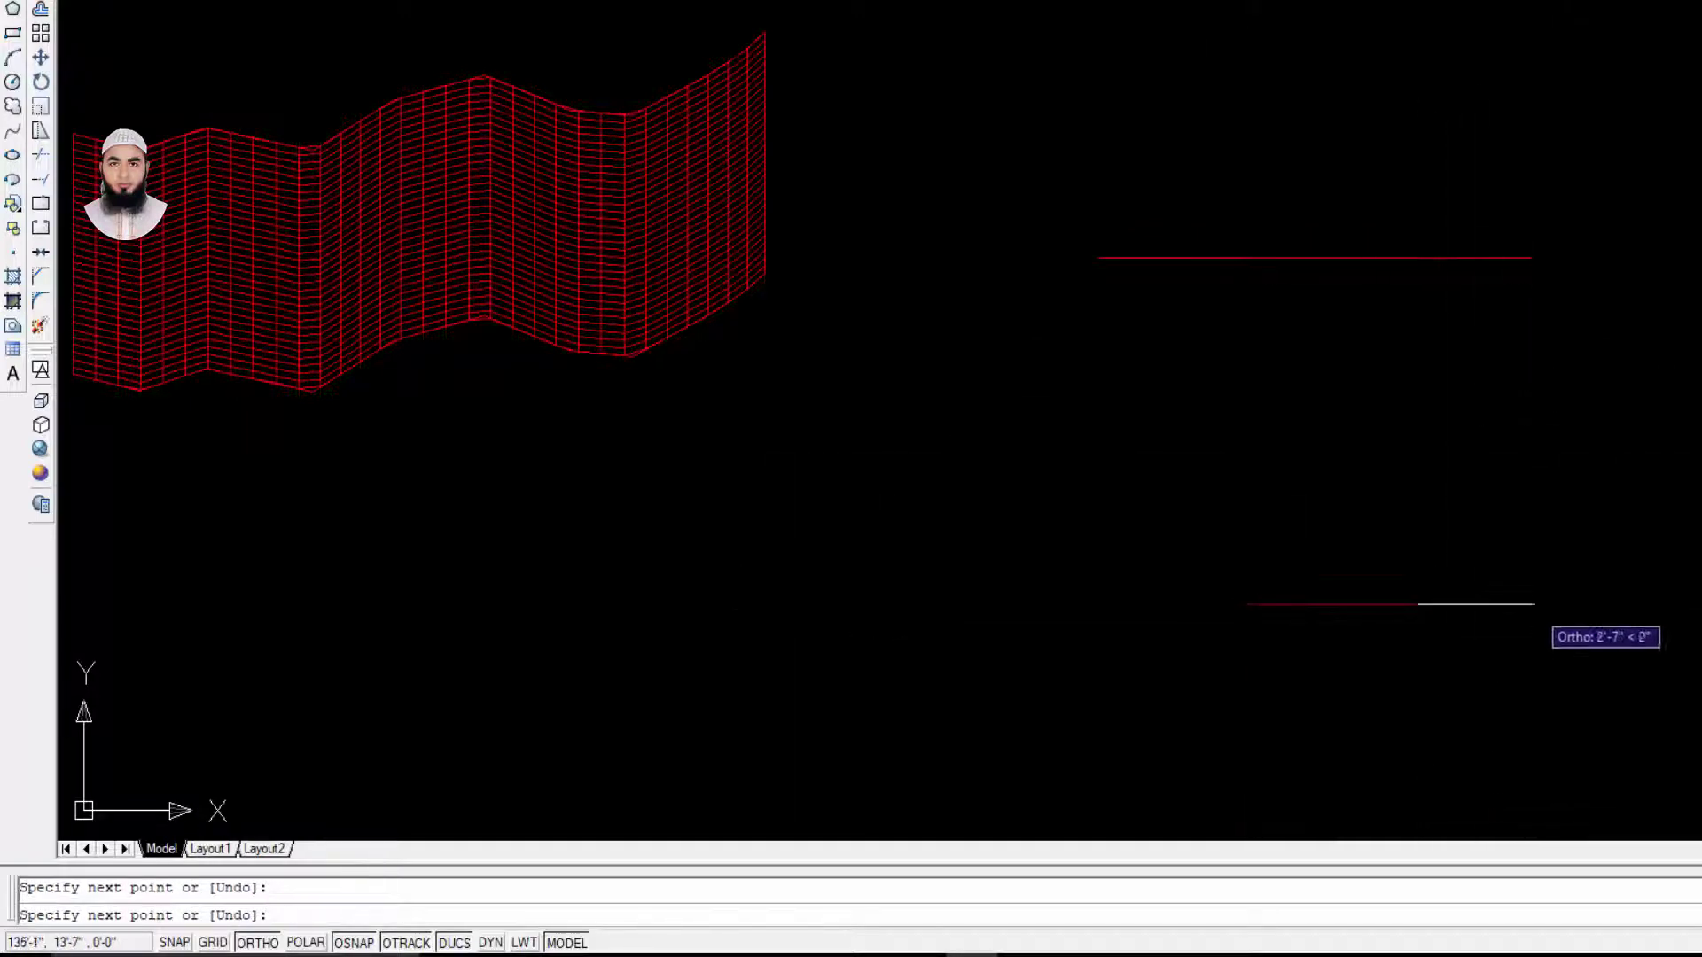
key(Escape)
Step: Draw the third and fourth horizontal lines beside the mesh
middle_drag(1595, 534, 1278, 544)
key(Return)
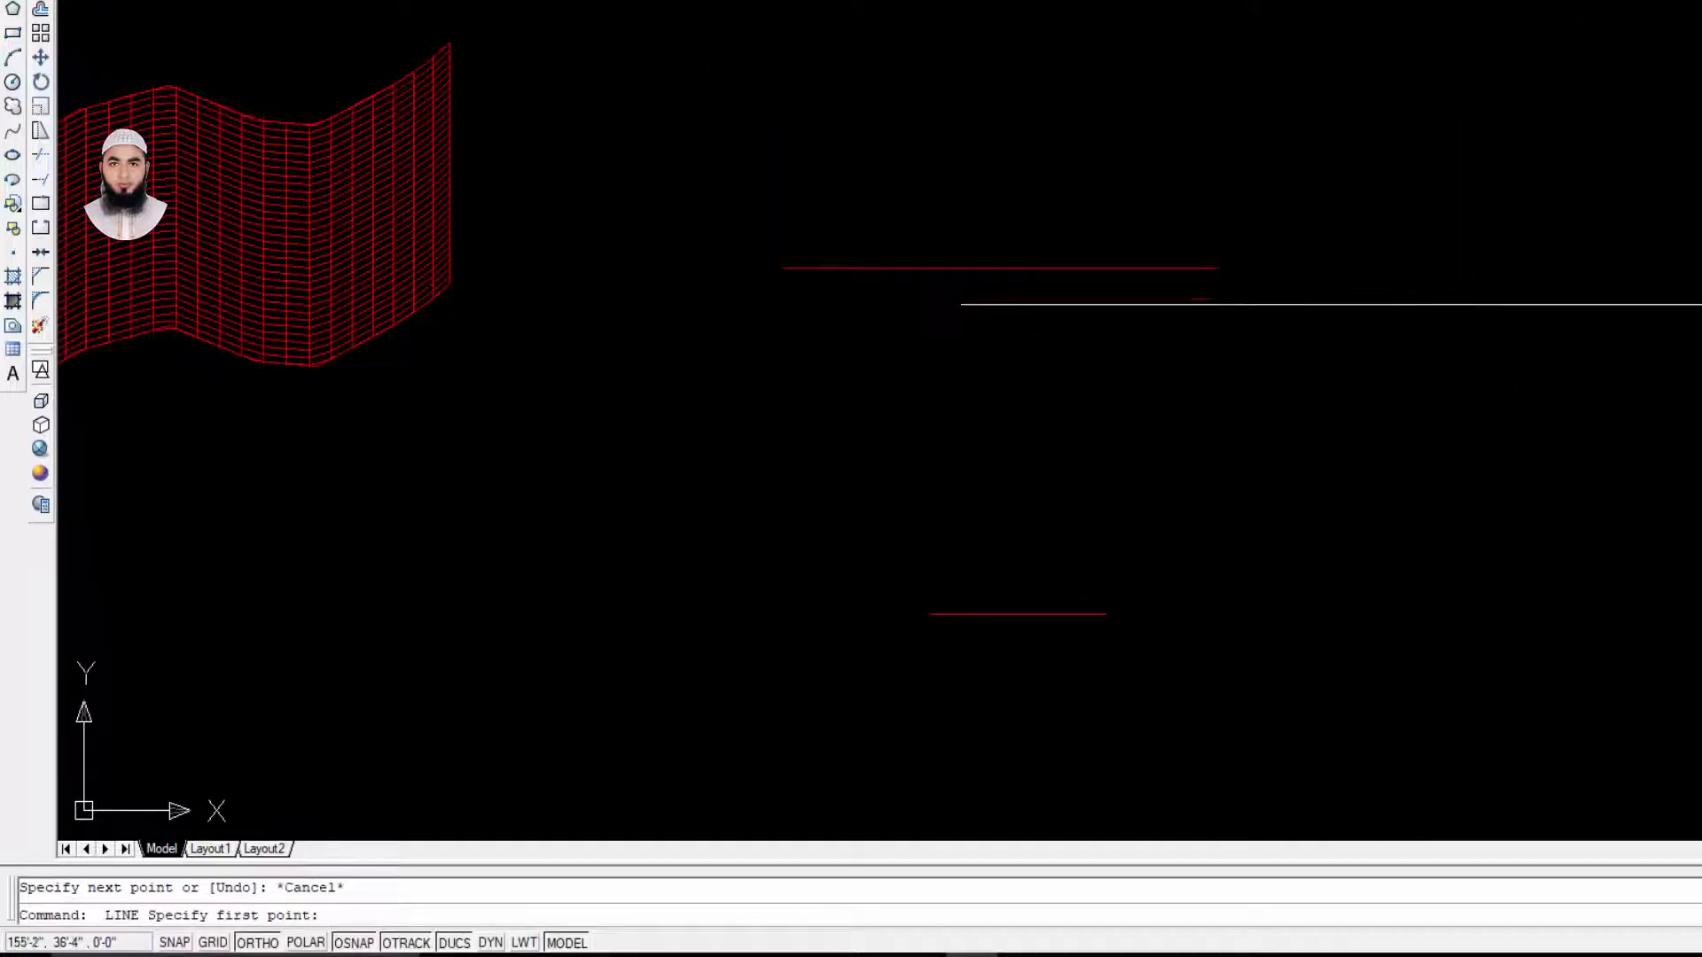
click(1475, 258)
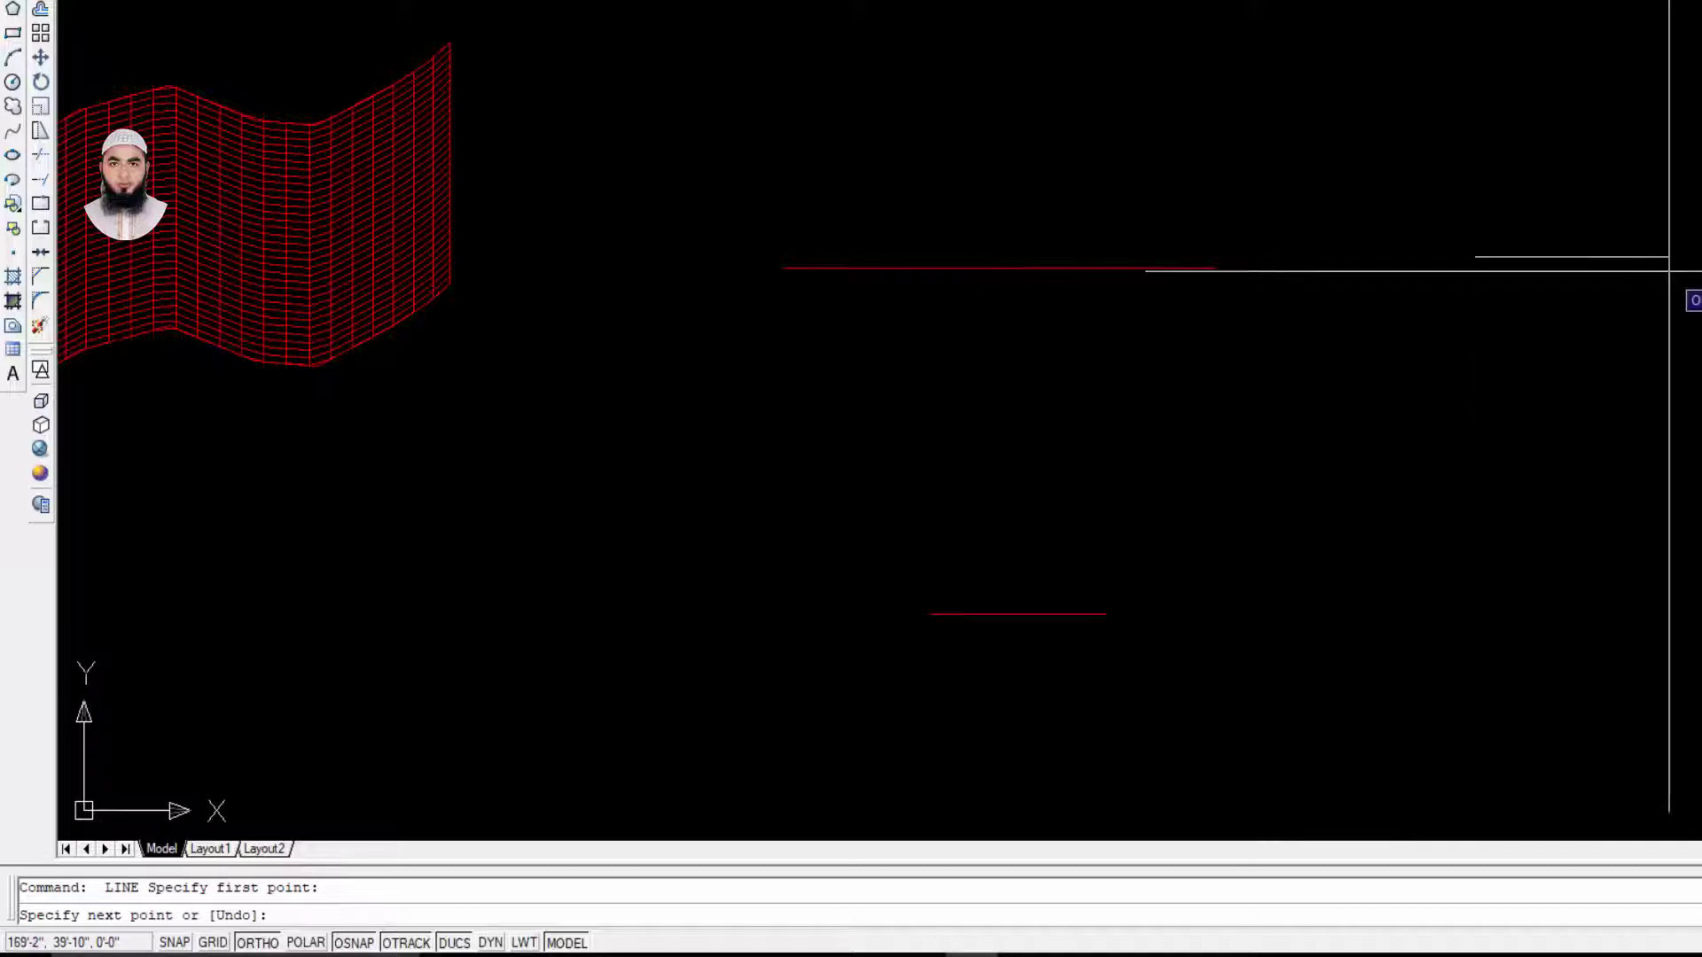
click(1644, 258)
key(Return)
key(Return)
click(1528, 647)
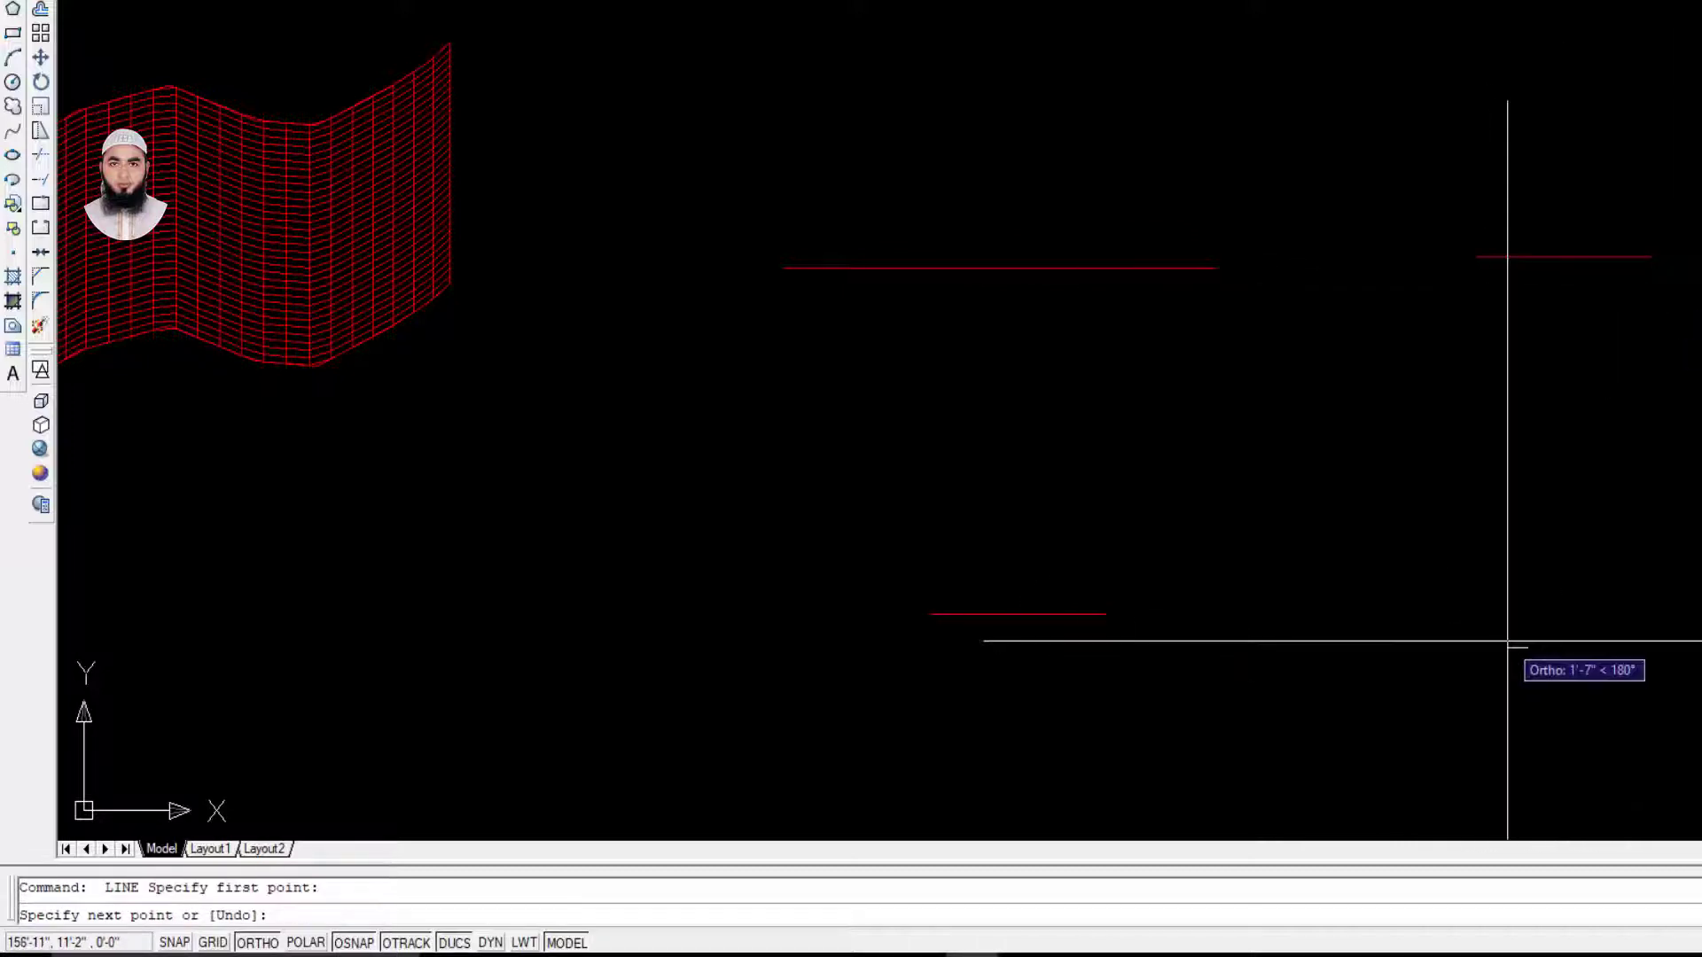
click(1698, 648)
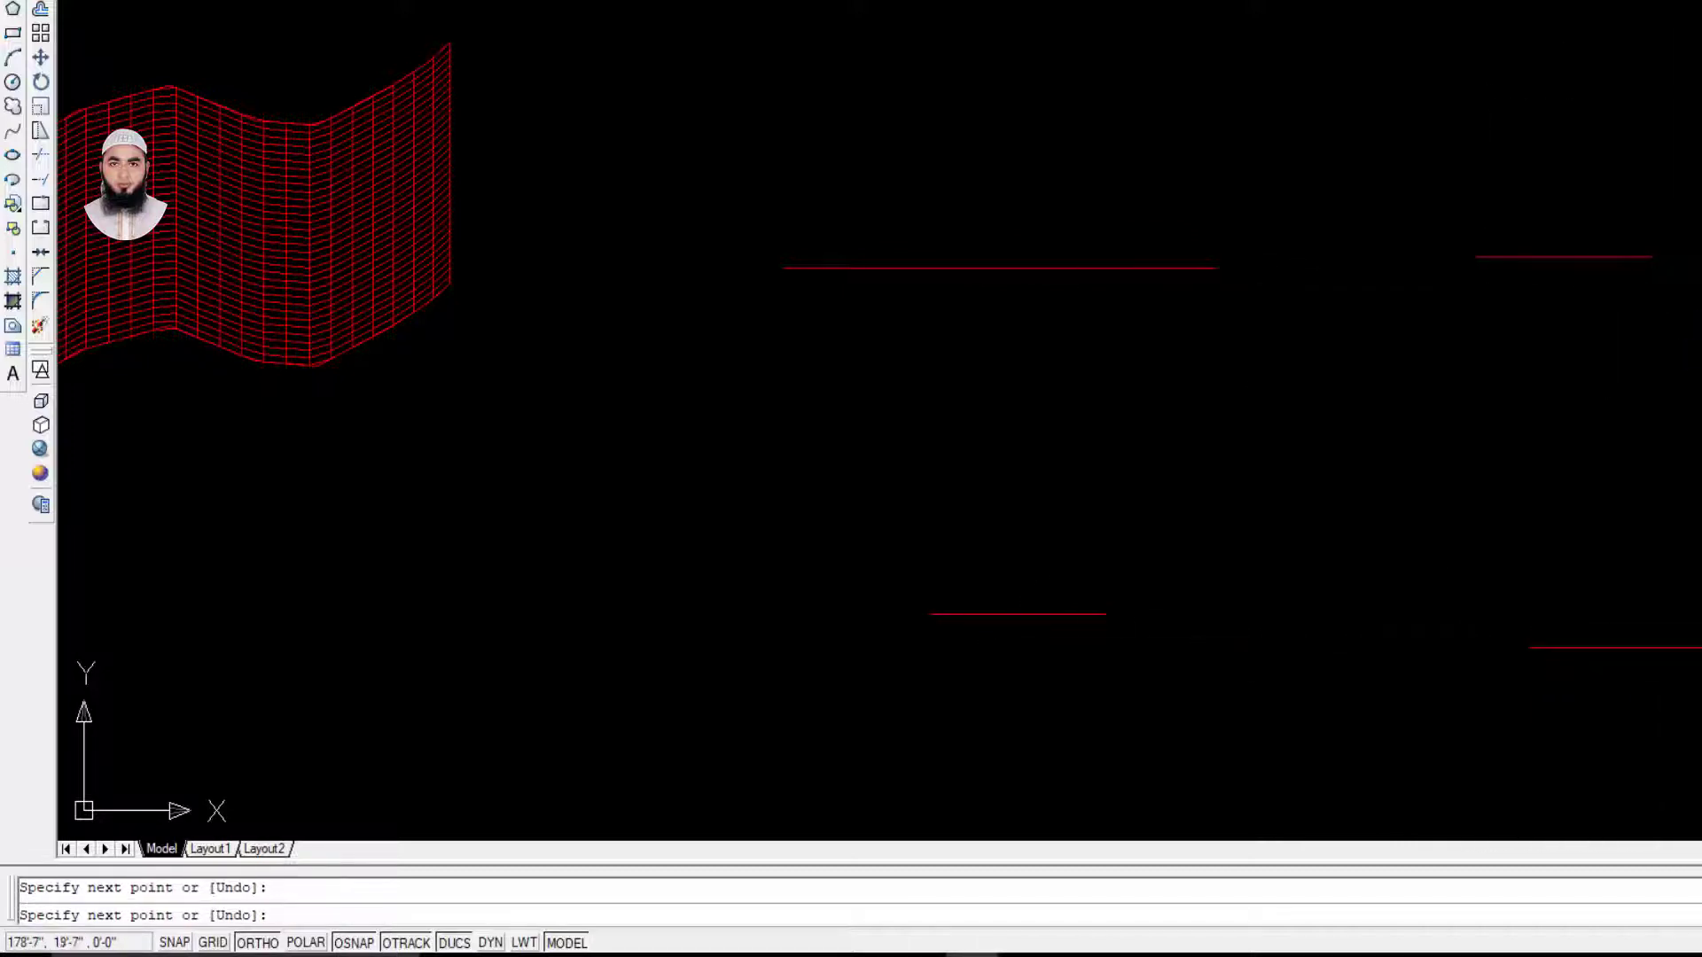
key(Escape)
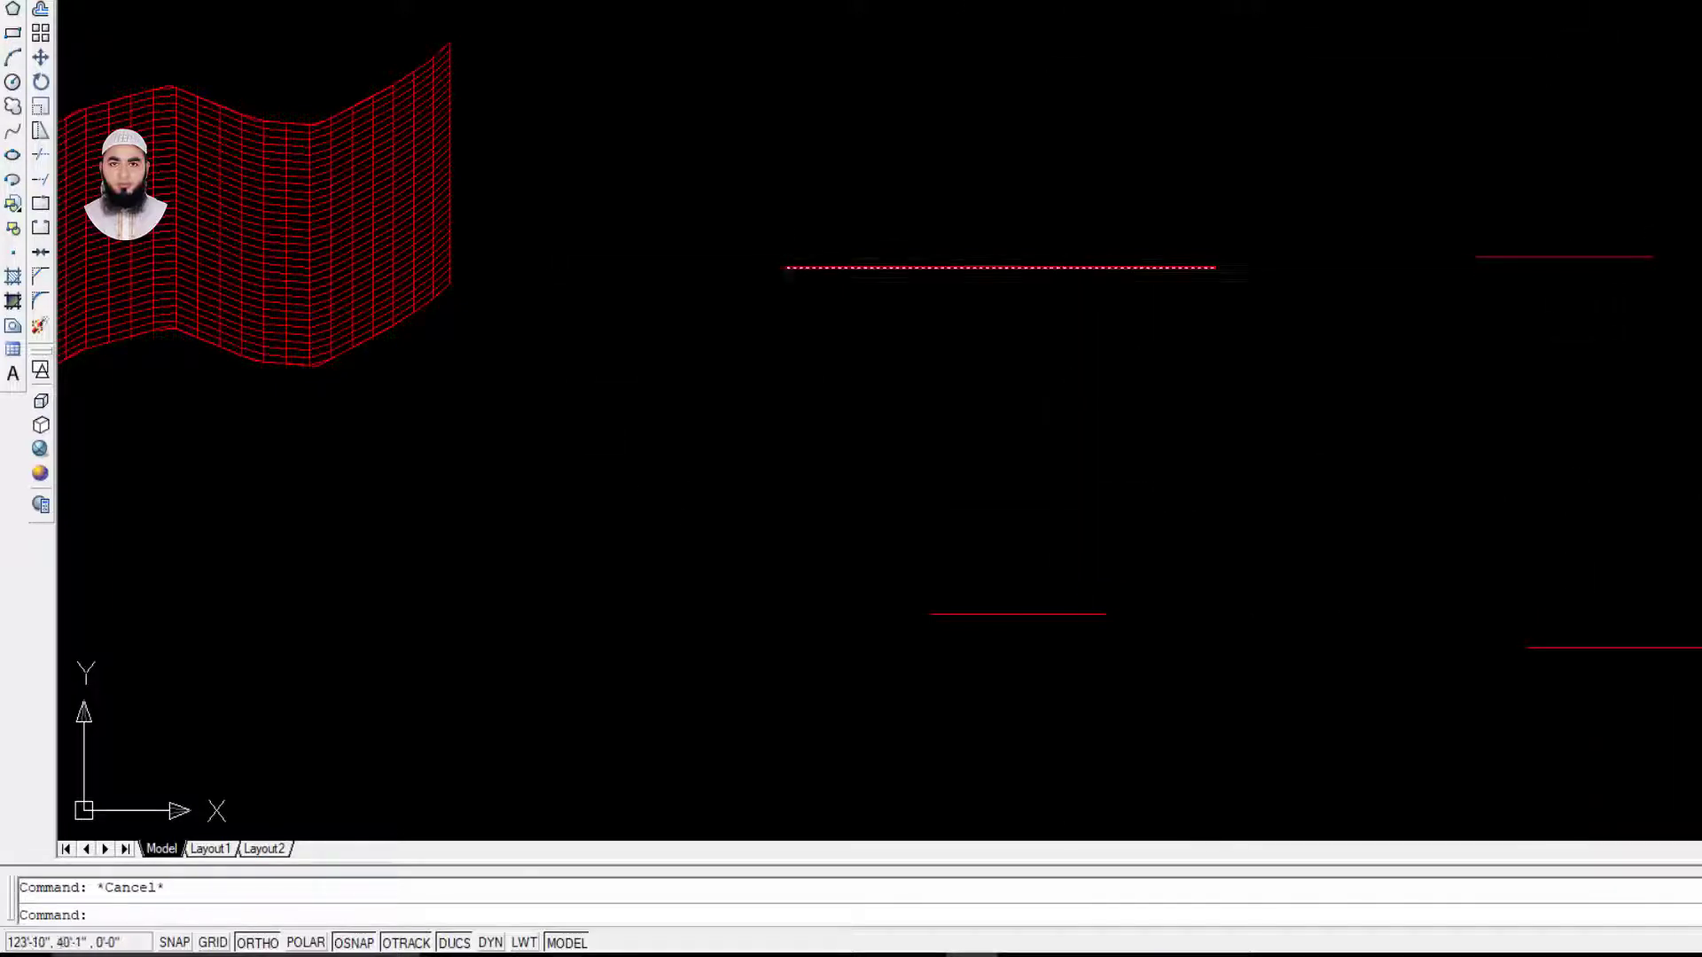
Step: Show the drawing in SW Isometric view
click(1077, 440)
click(923, 702)
key(Escape)
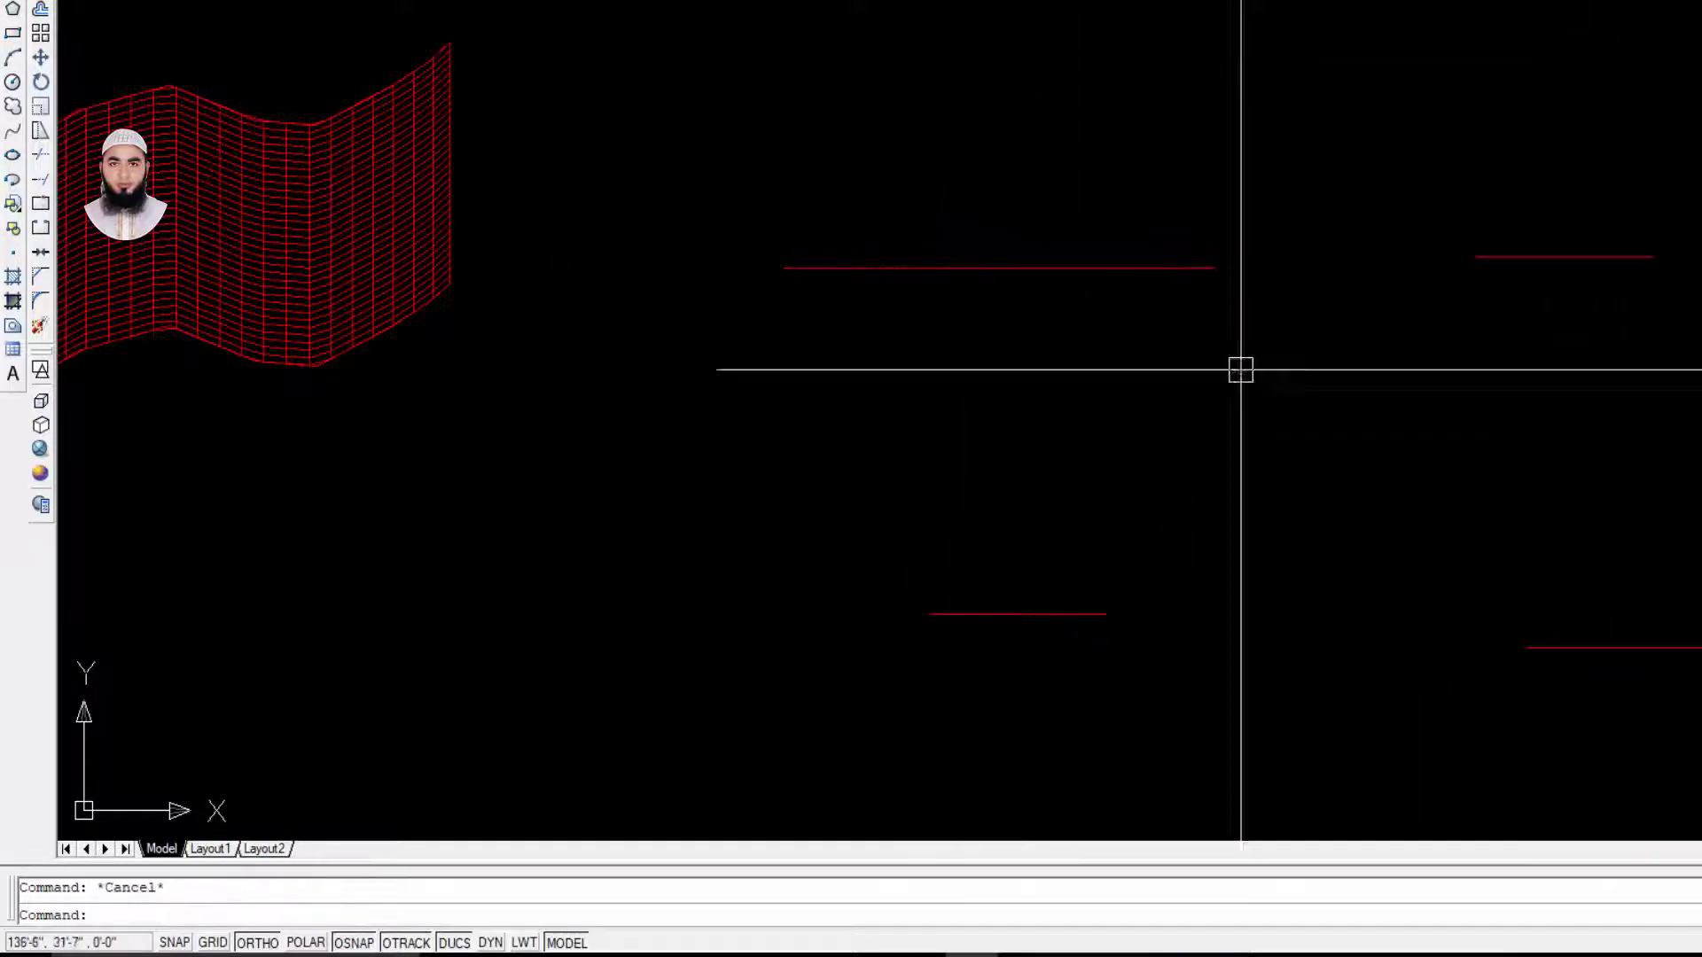
middle_drag(981, 332, 989, 313)
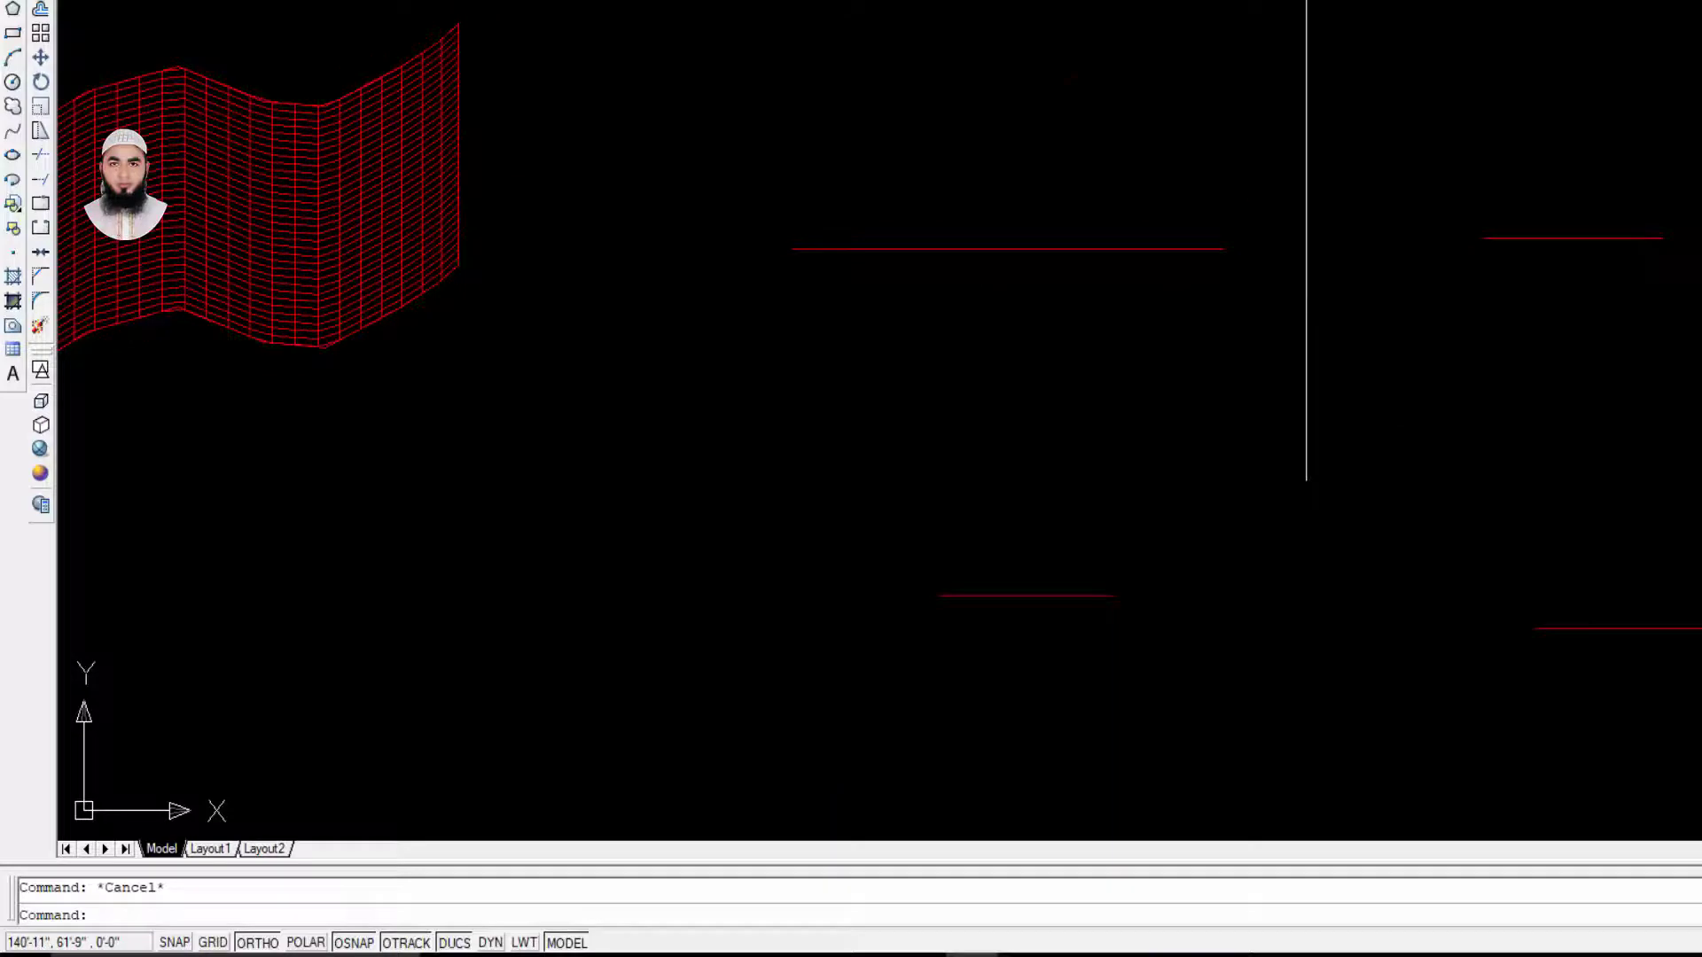
click(1276, 53)
Step: Switch to Realistic visual style and create a RULESURF mesh between two lines
click(42, 473)
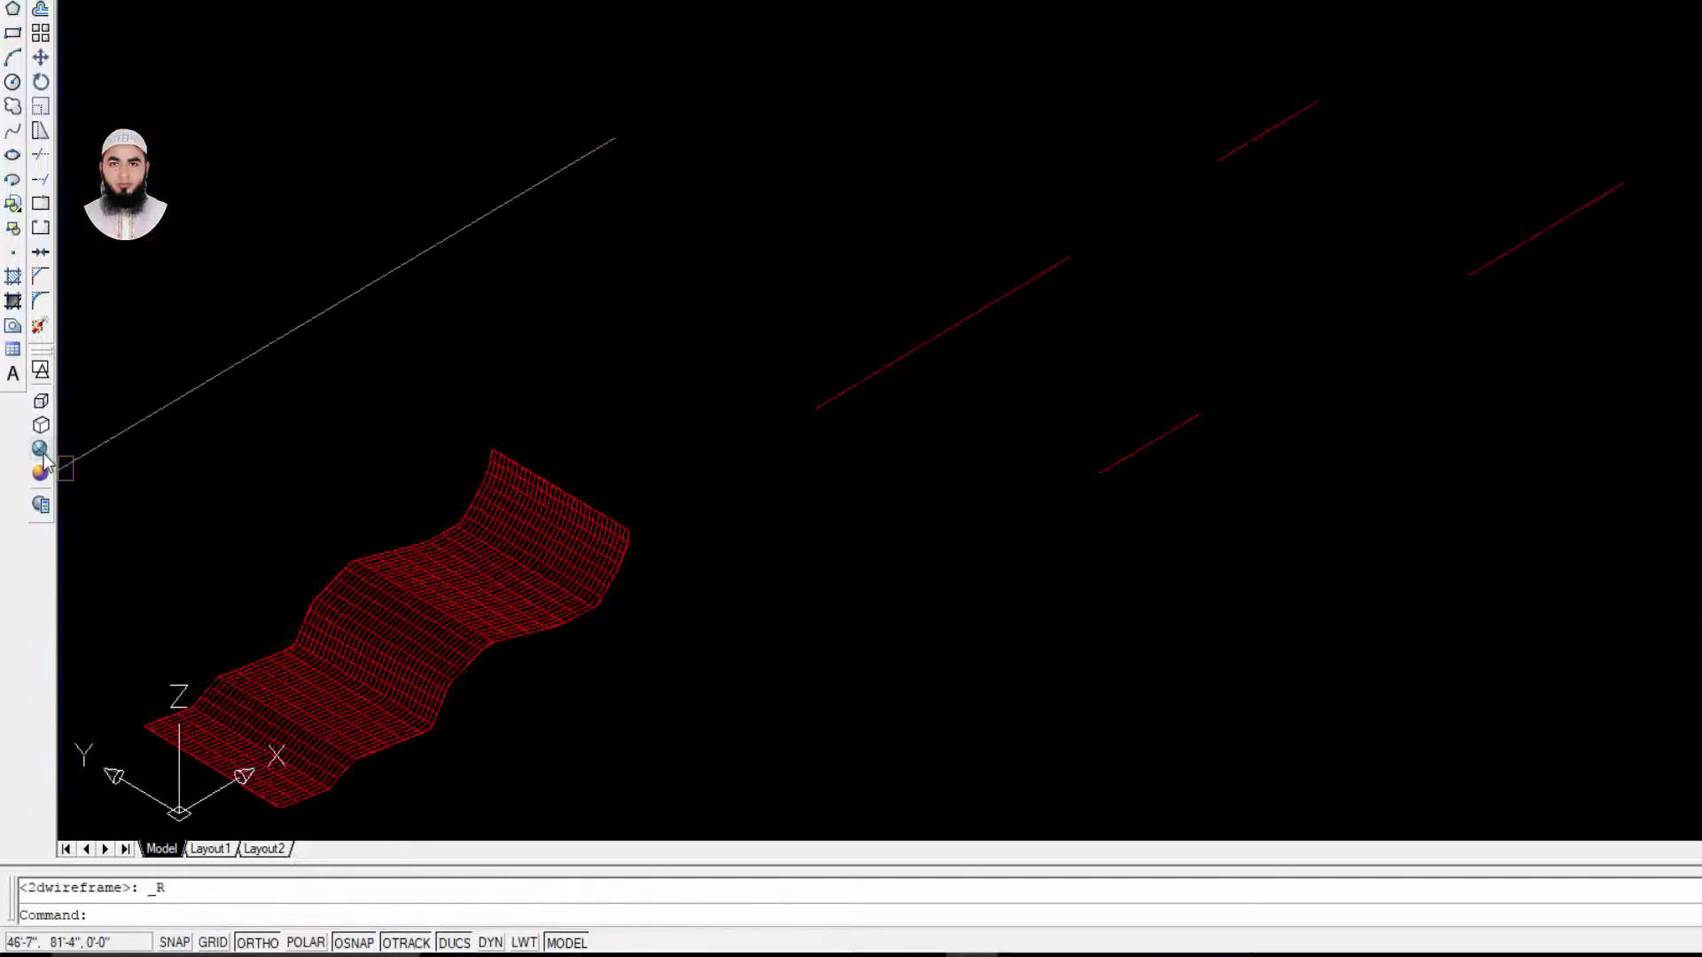
middle_drag(1187, 333, 957, 399)
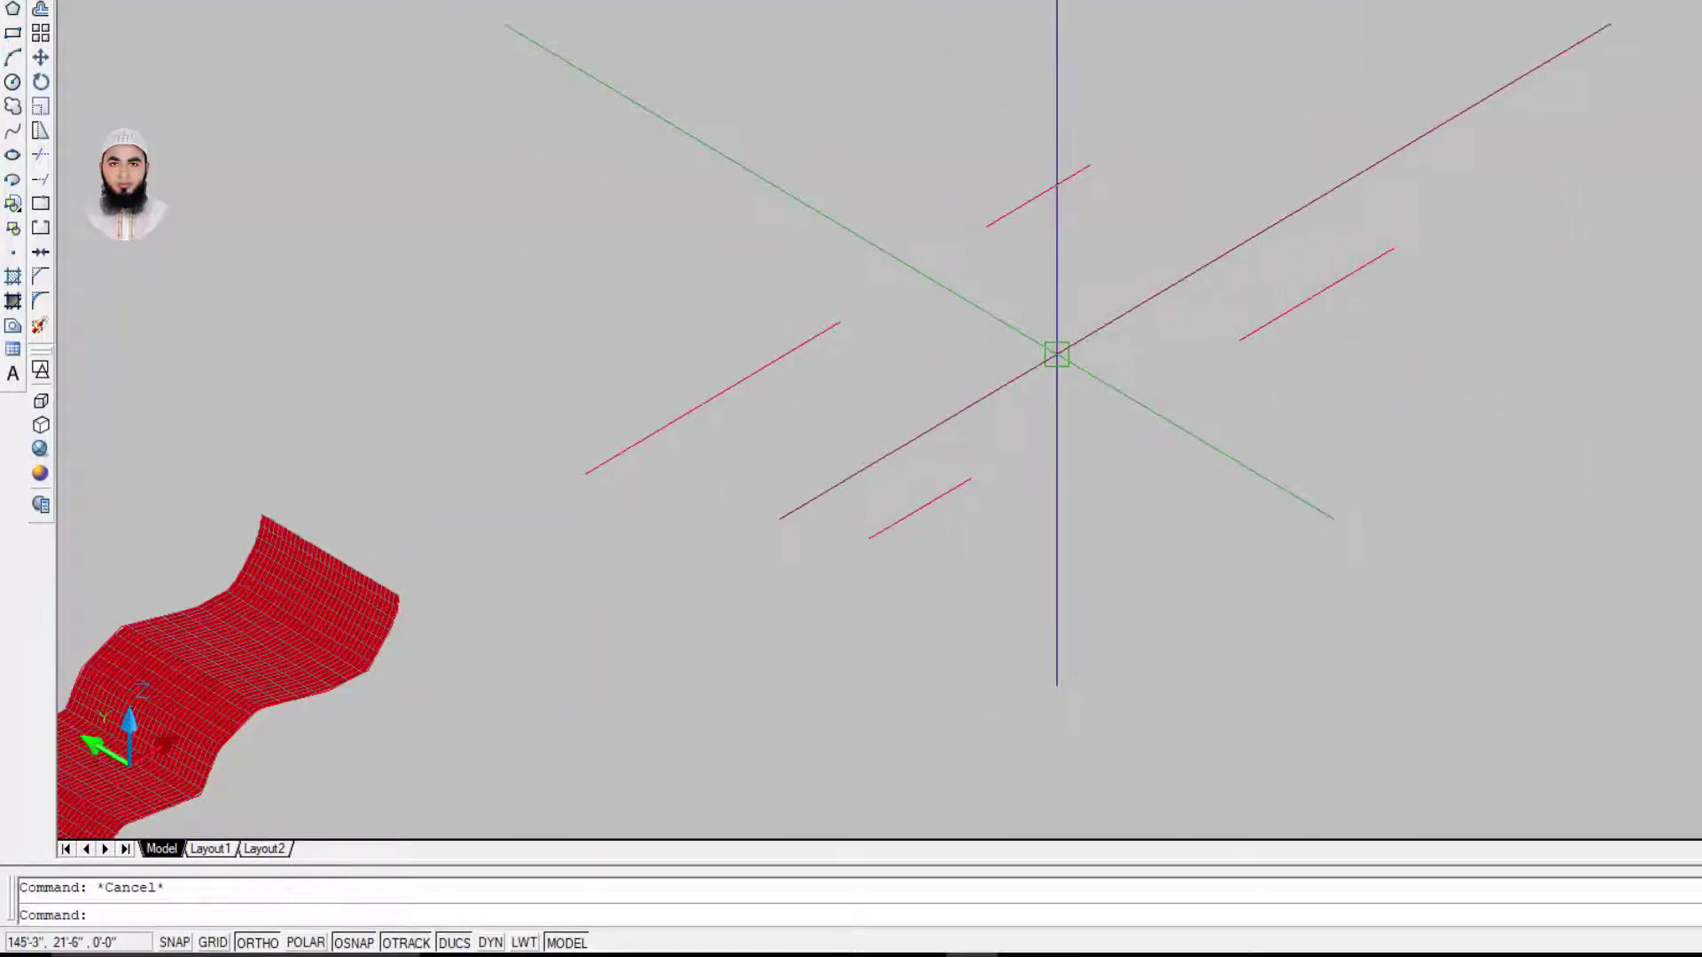
text(rulesurf)
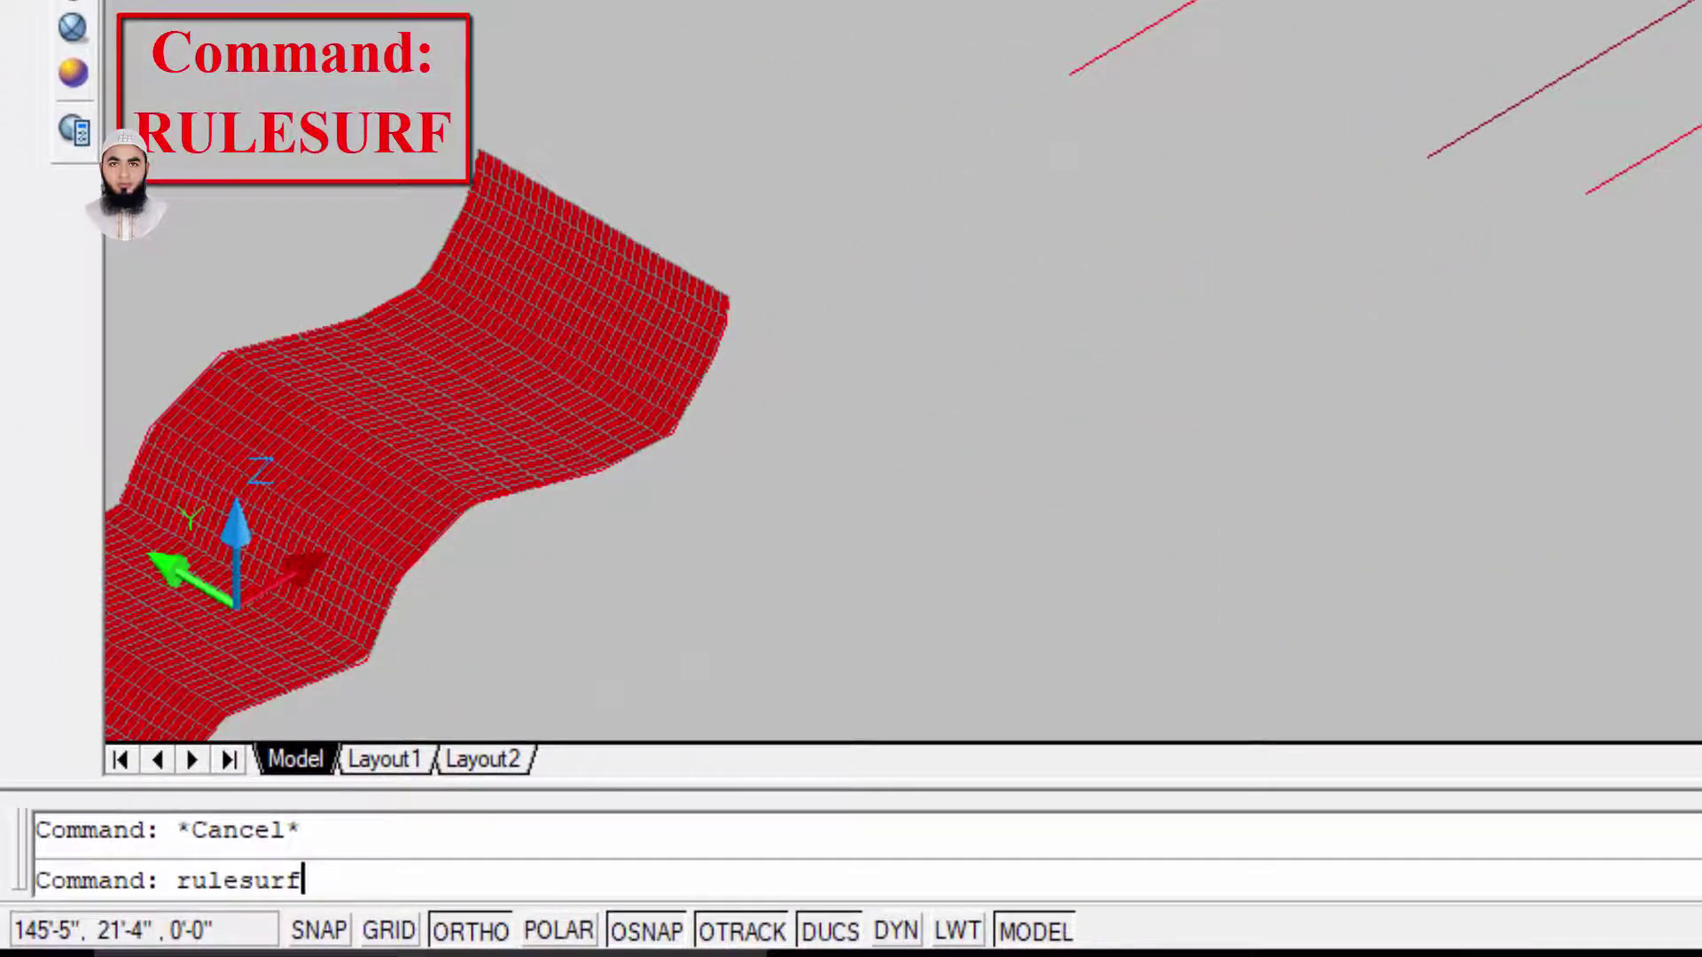
key(Return)
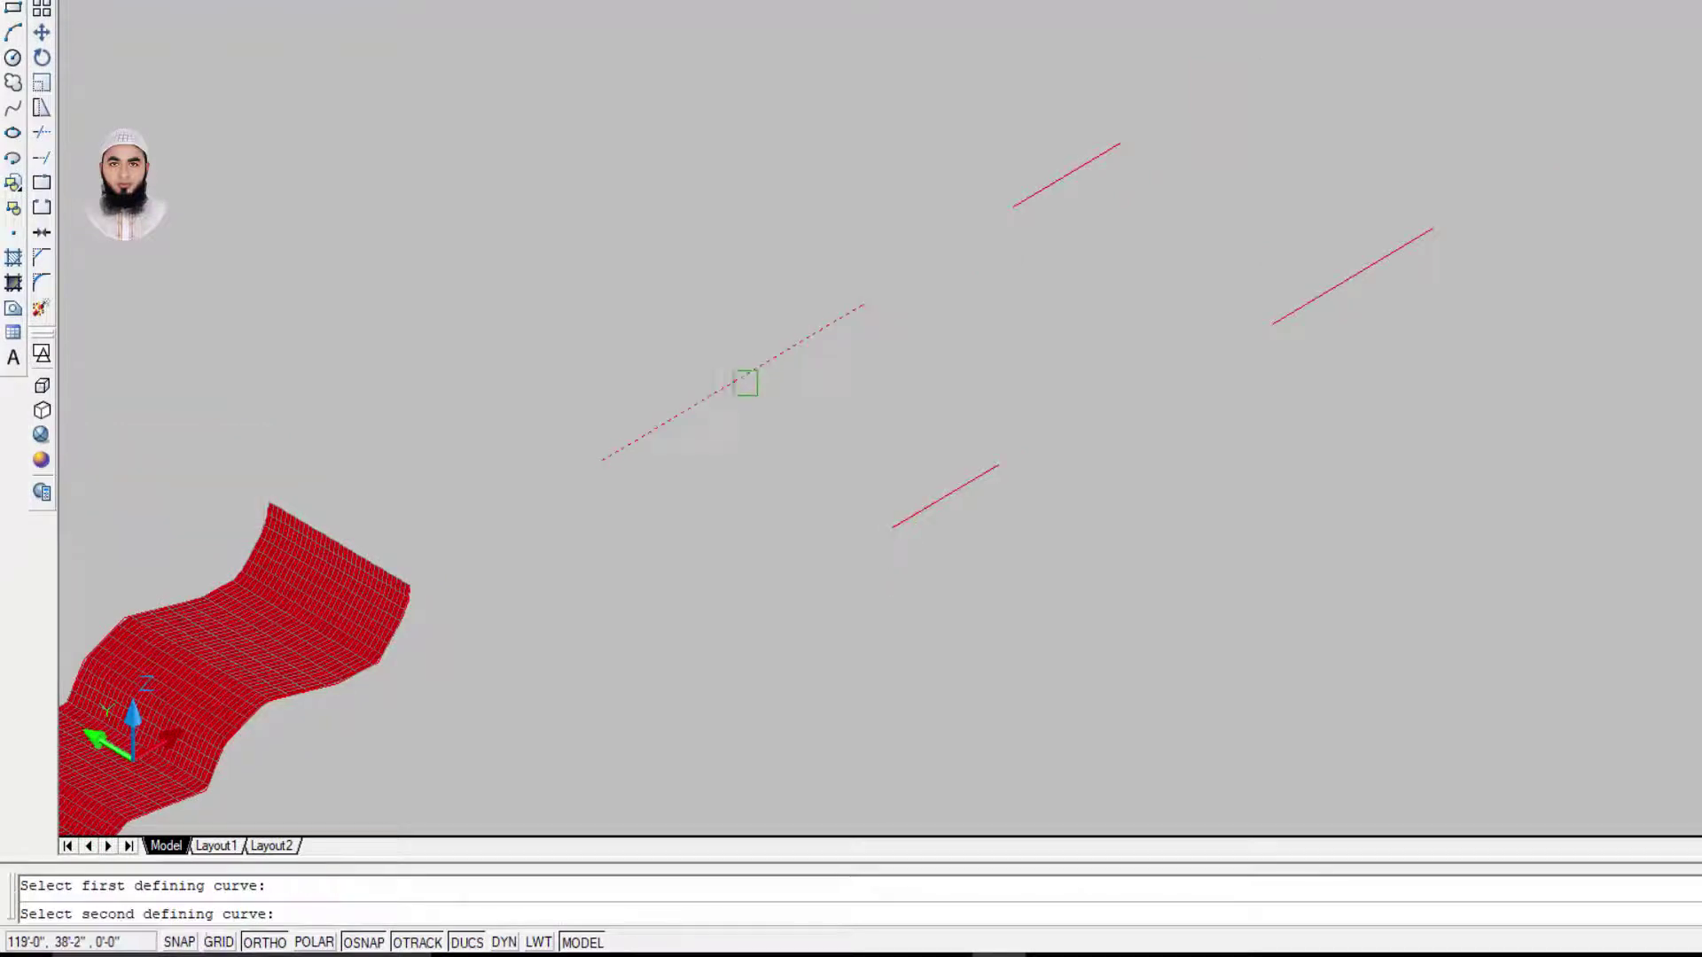
click(940, 487)
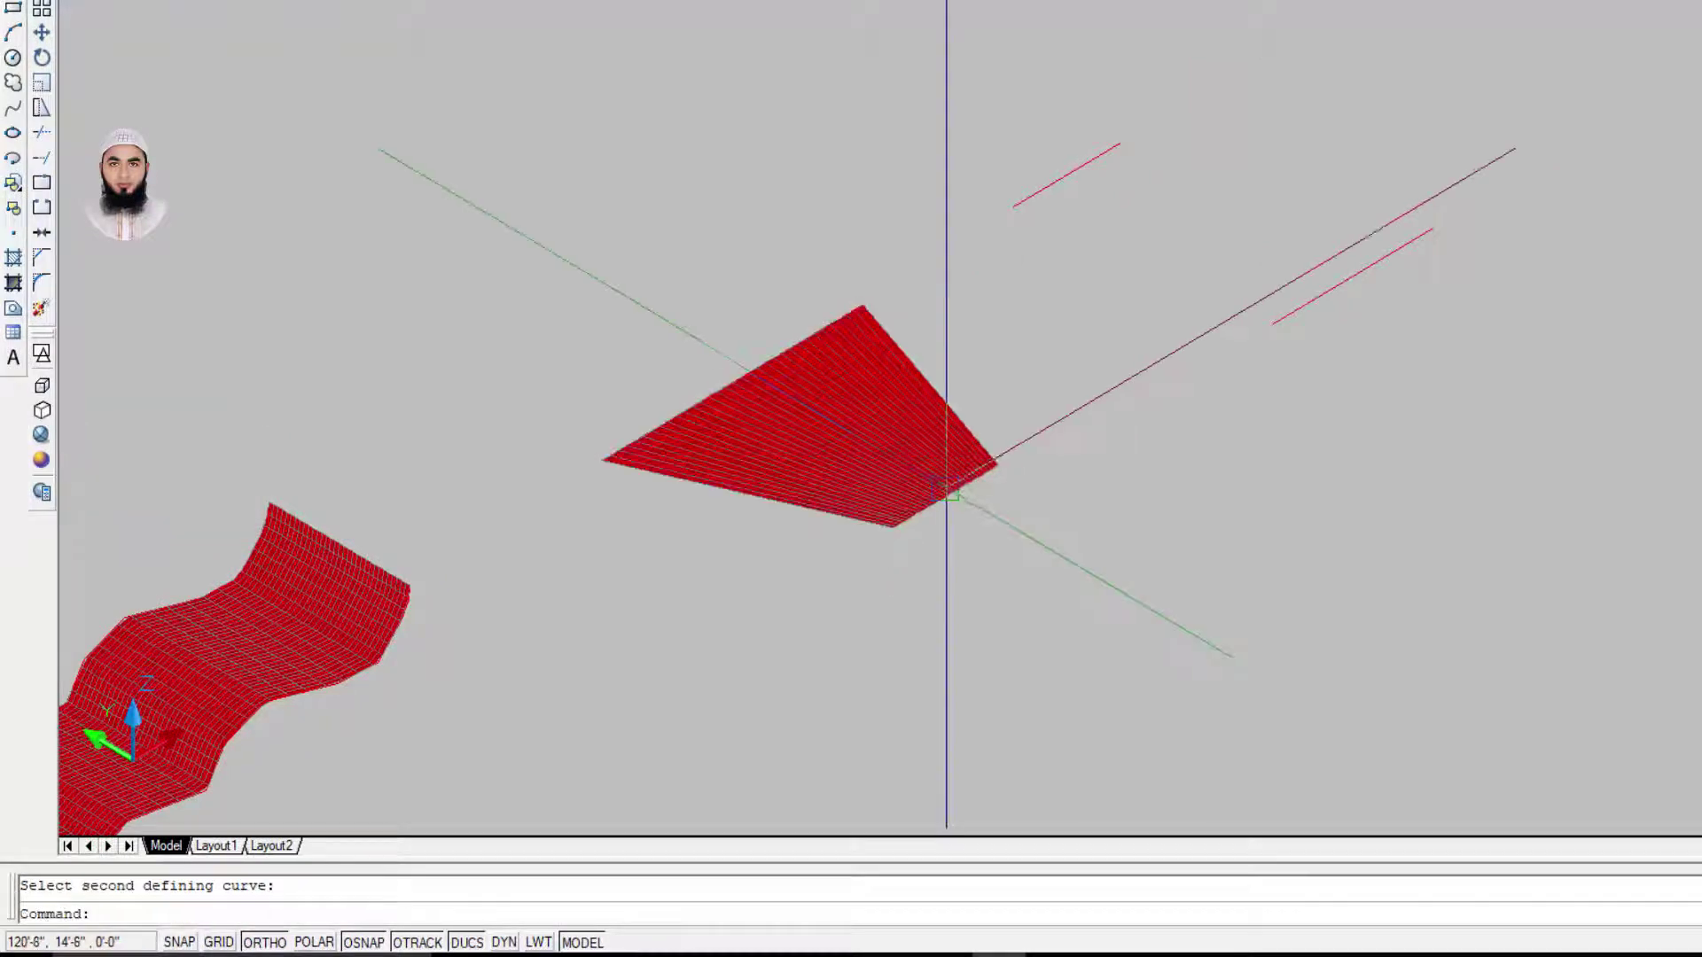
Step: Orbit to inspect the ruled surface, return to SW Isometric, and select it
scroll(1019, 470, up, 2)
scroll(1227, 505, up, 2)
middle_drag(1226, 505, 1311, 511)
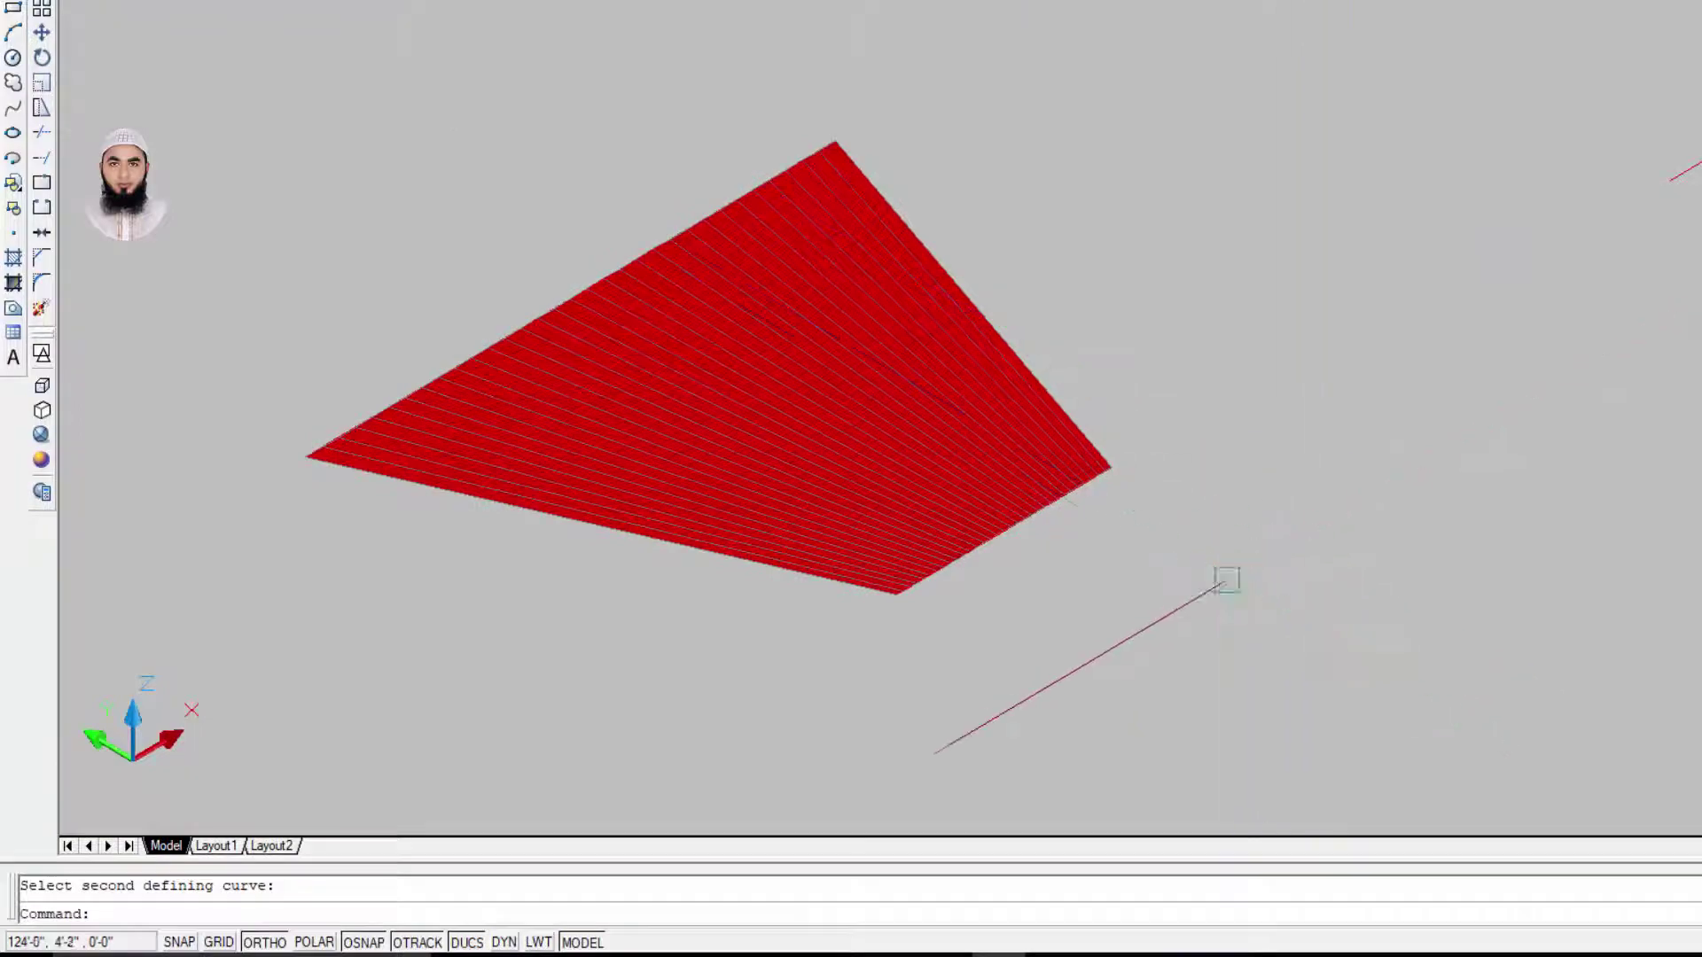
mouse_move(1224, 578)
shift+middle_down()
mouse_move(1120, 247)
mouse_move(1103, 502)
mouse_move(1231, 619)
mouse_move(1098, 543)
mouse_move(1135, 494)
mouse_move(1124, 425)
shift+middle_up()
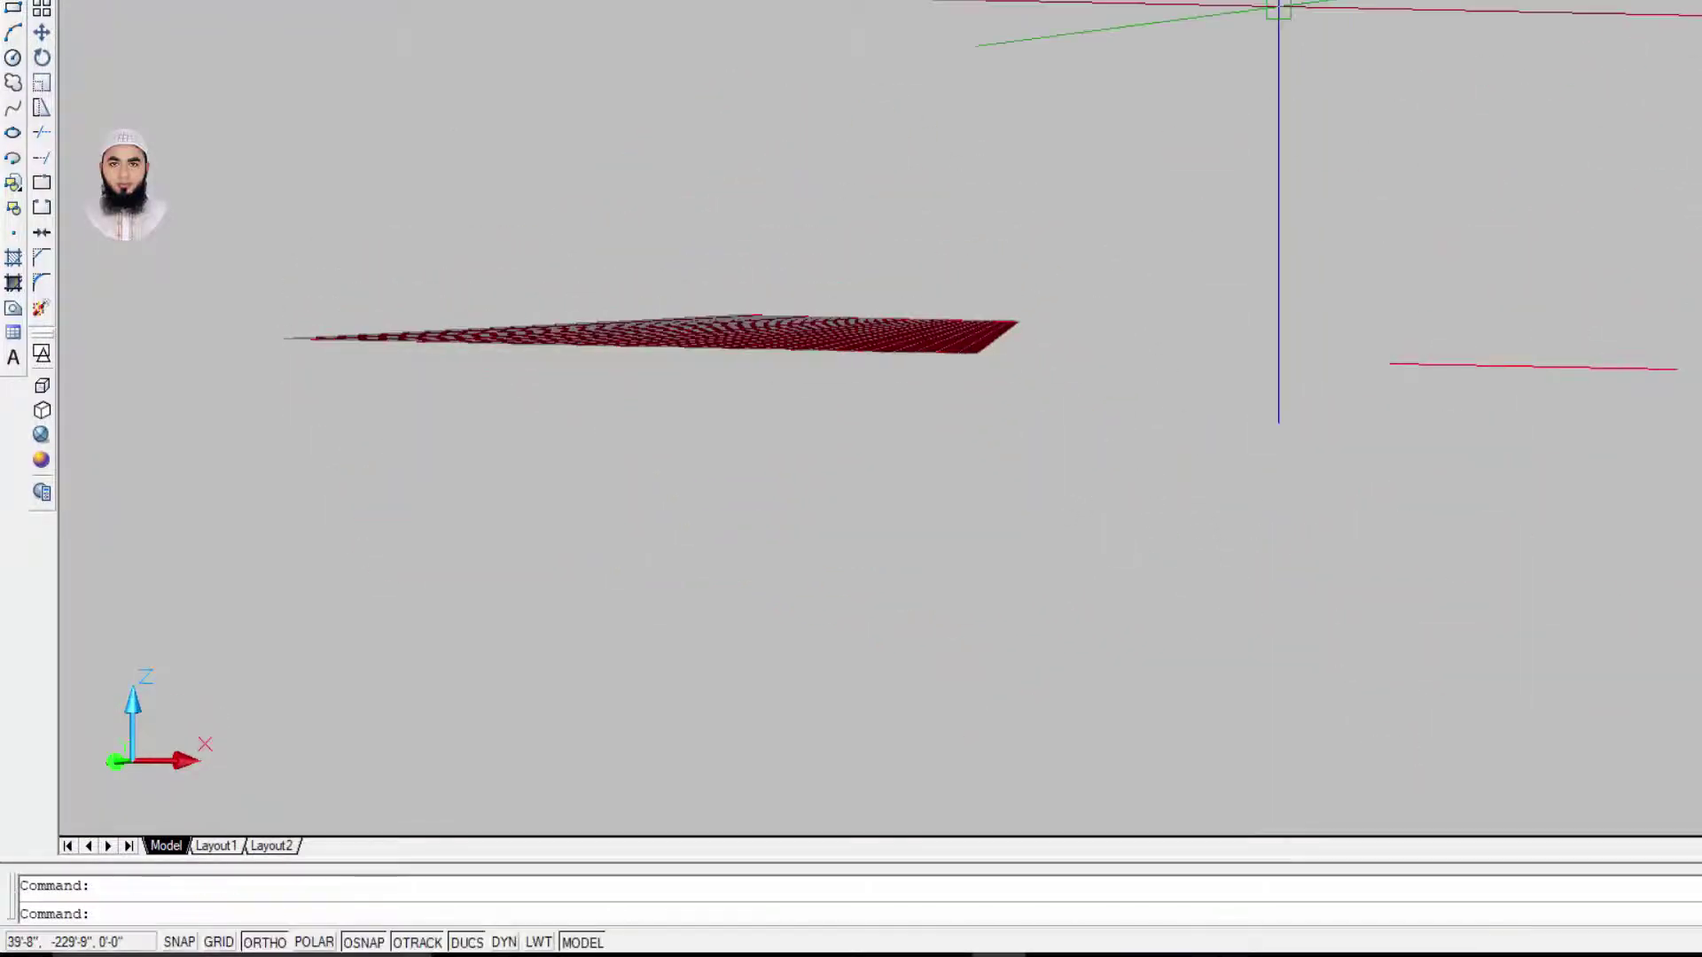
click(1278, 7)
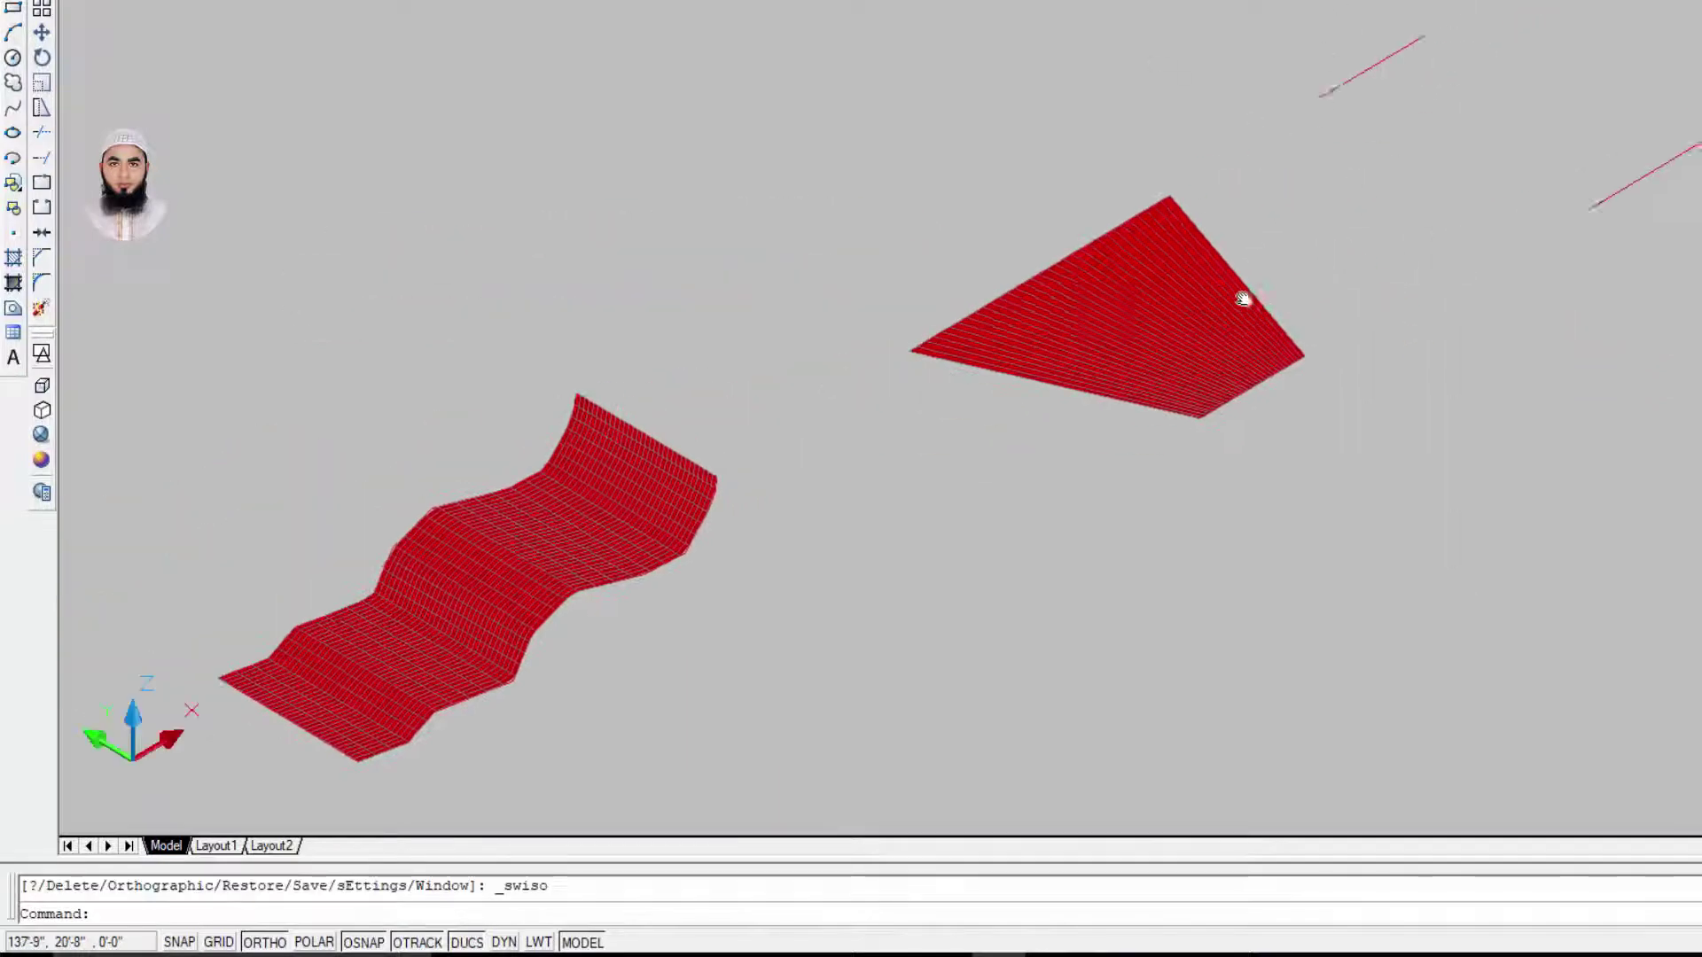
click(1113, 383)
Step: Delete the test ruled surface and build another RULESURF between two lines
key(Delete)
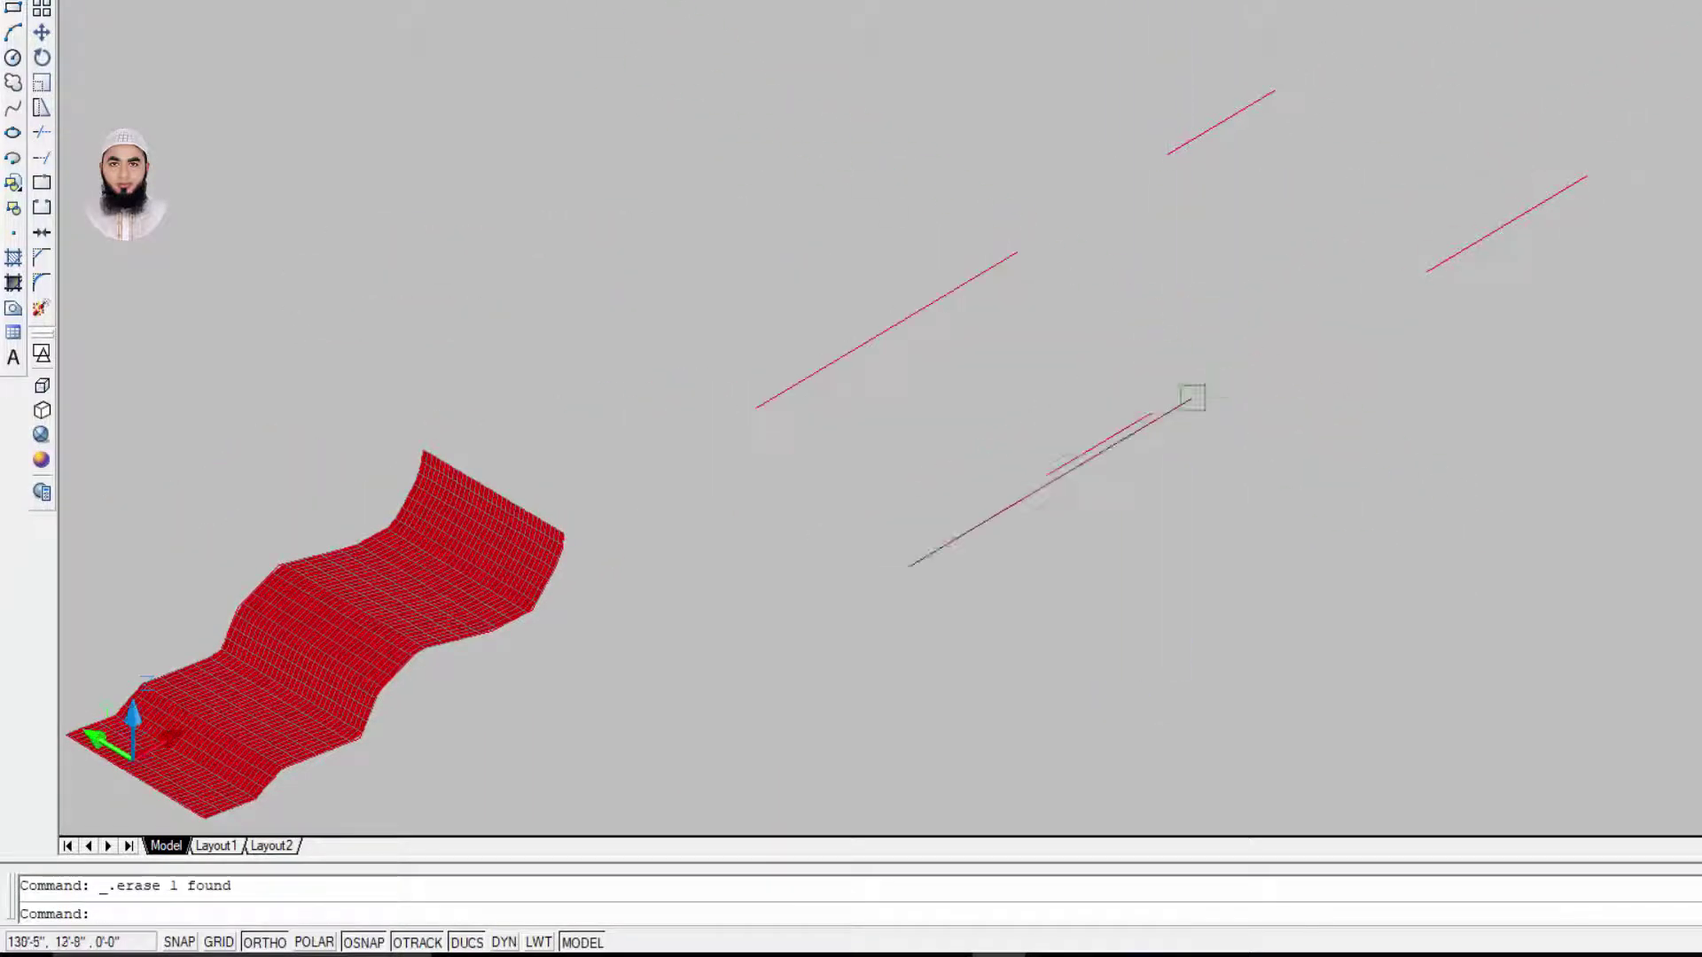
key(Escape)
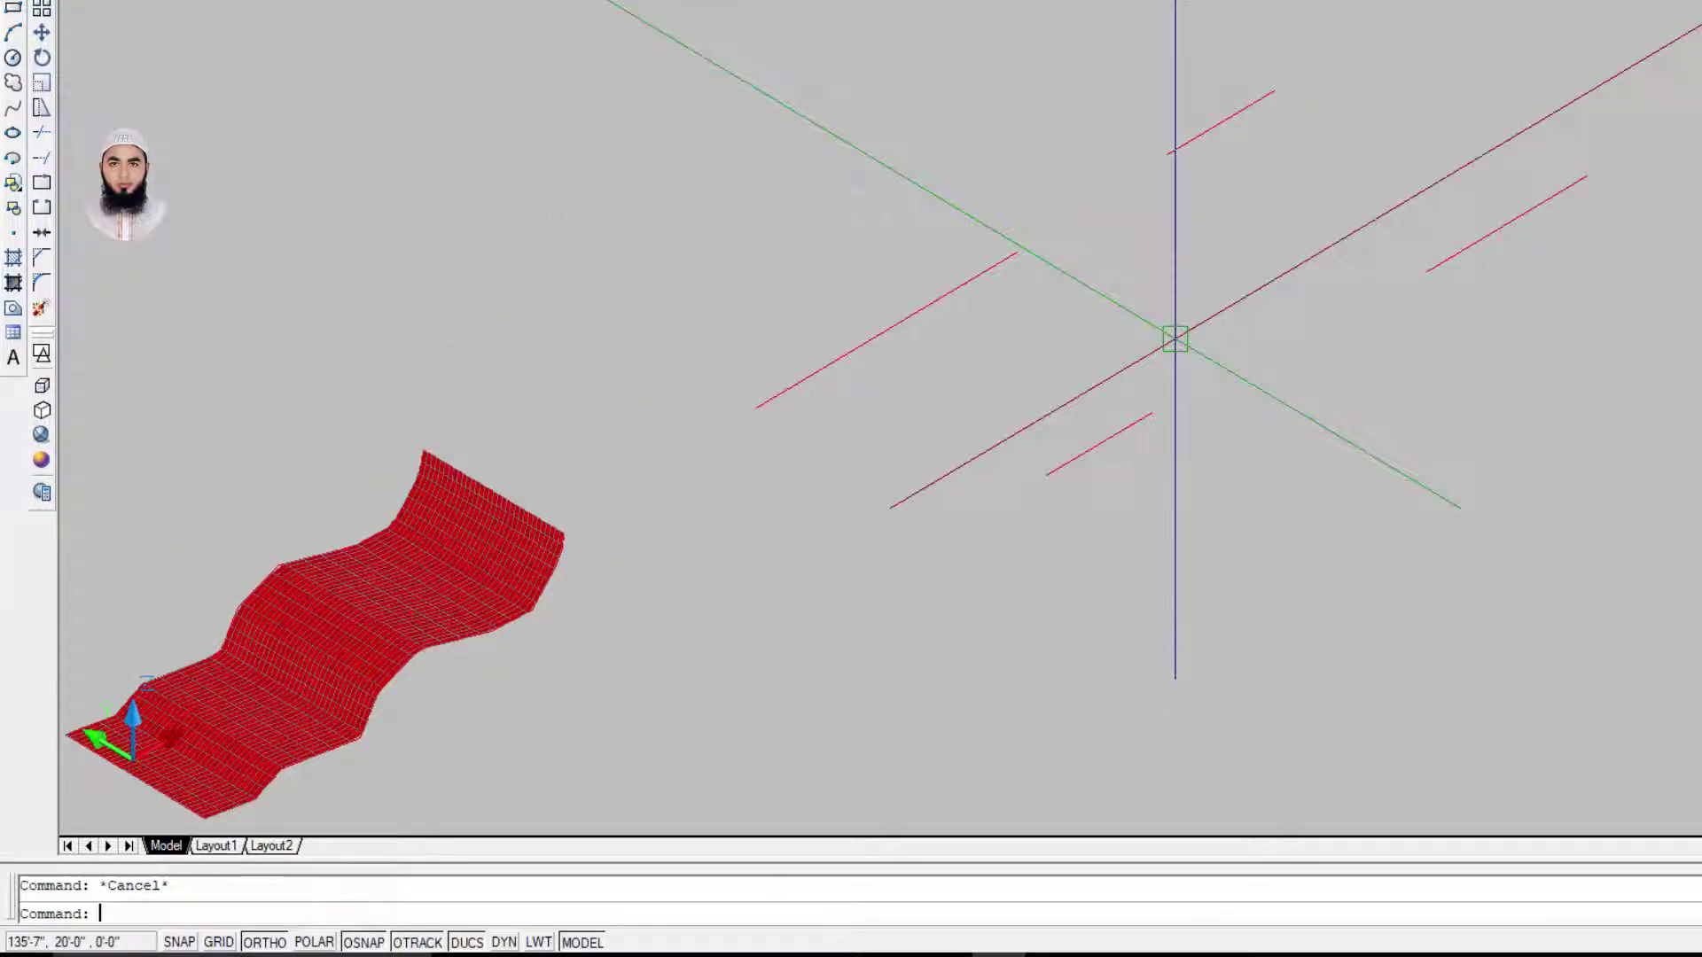
text(-VIEW)
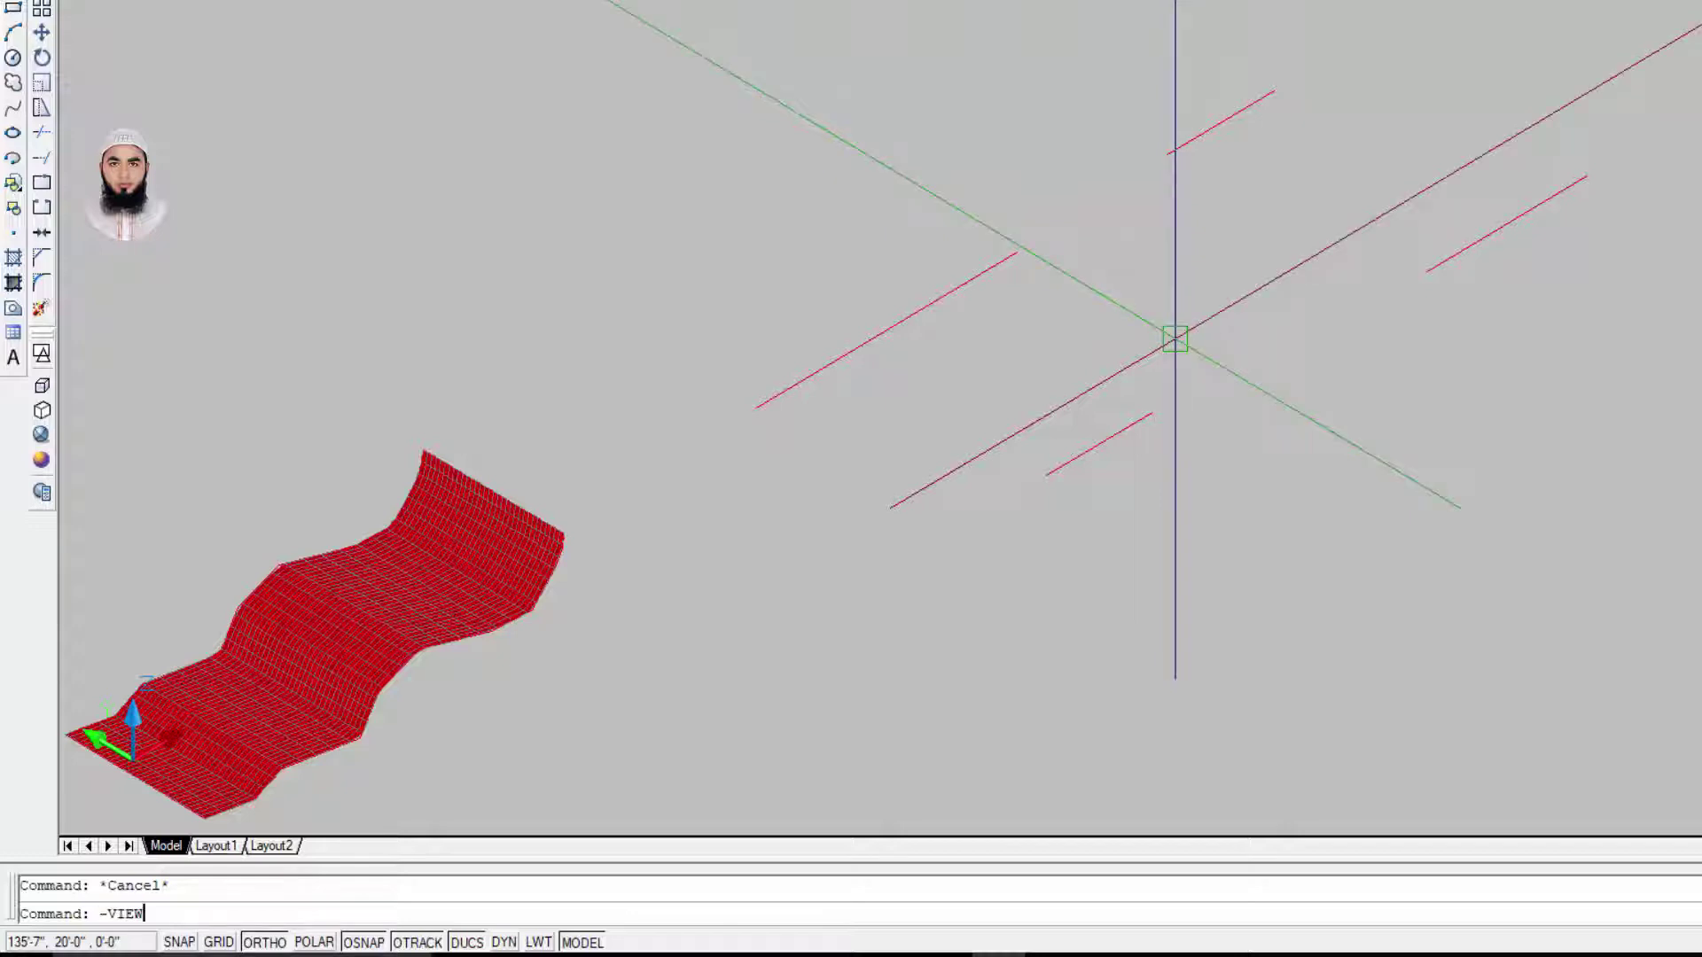
text(rulesurf)
key(Return)
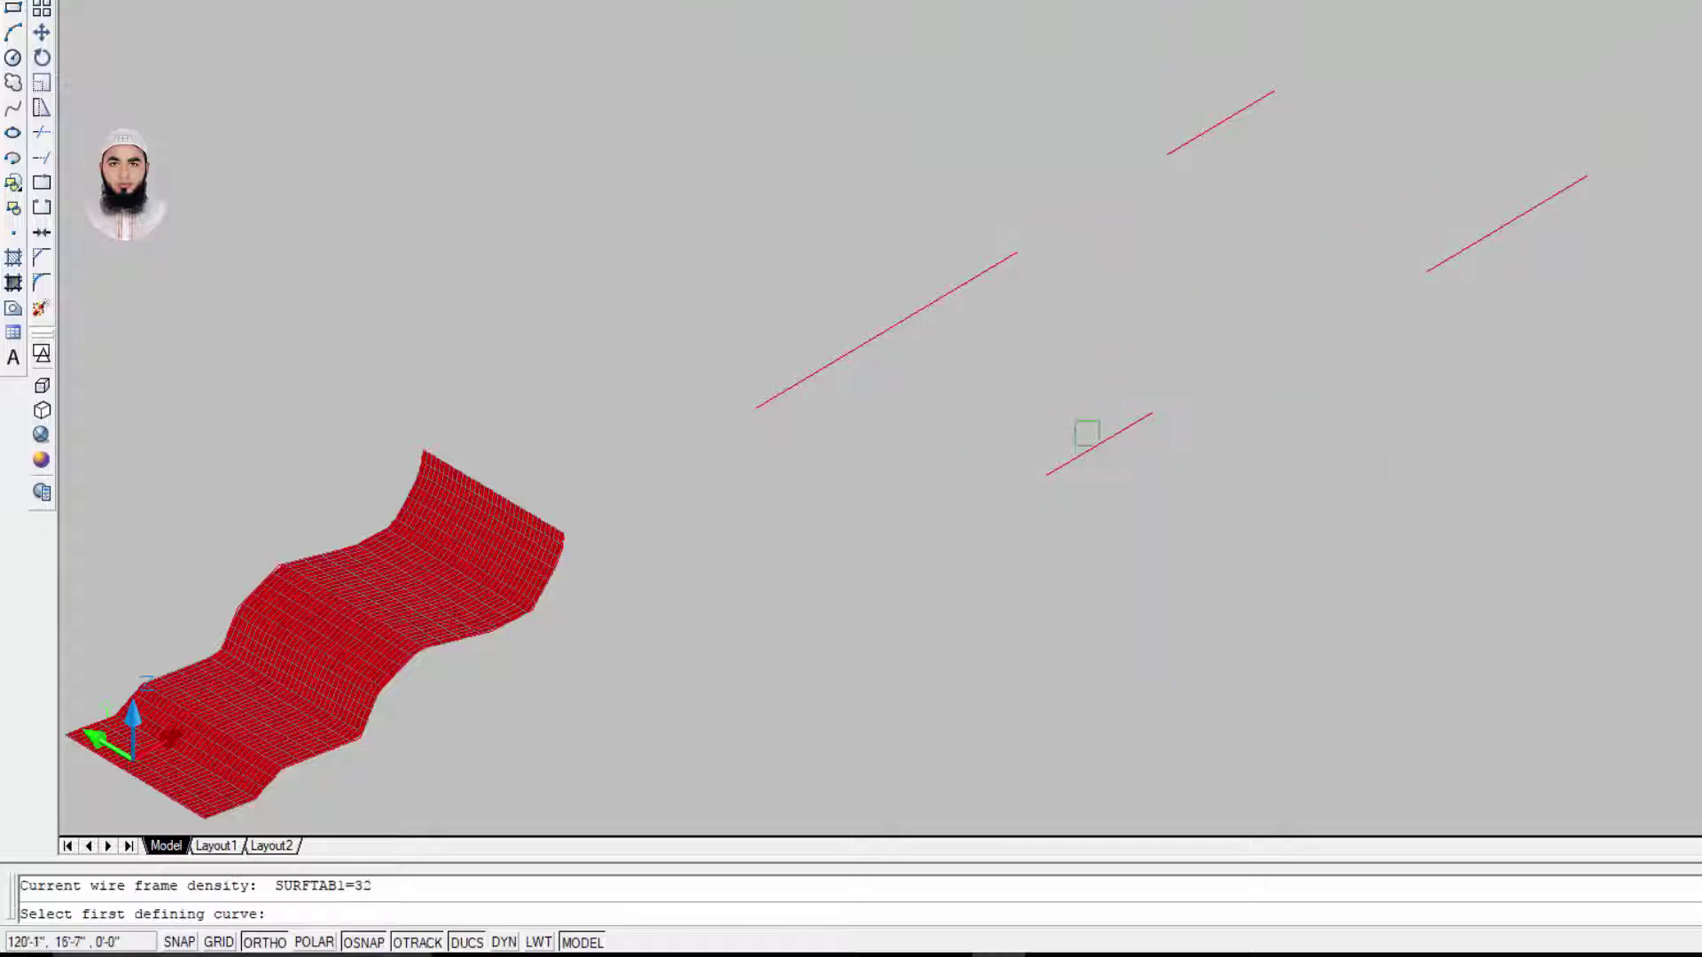
click(937, 302)
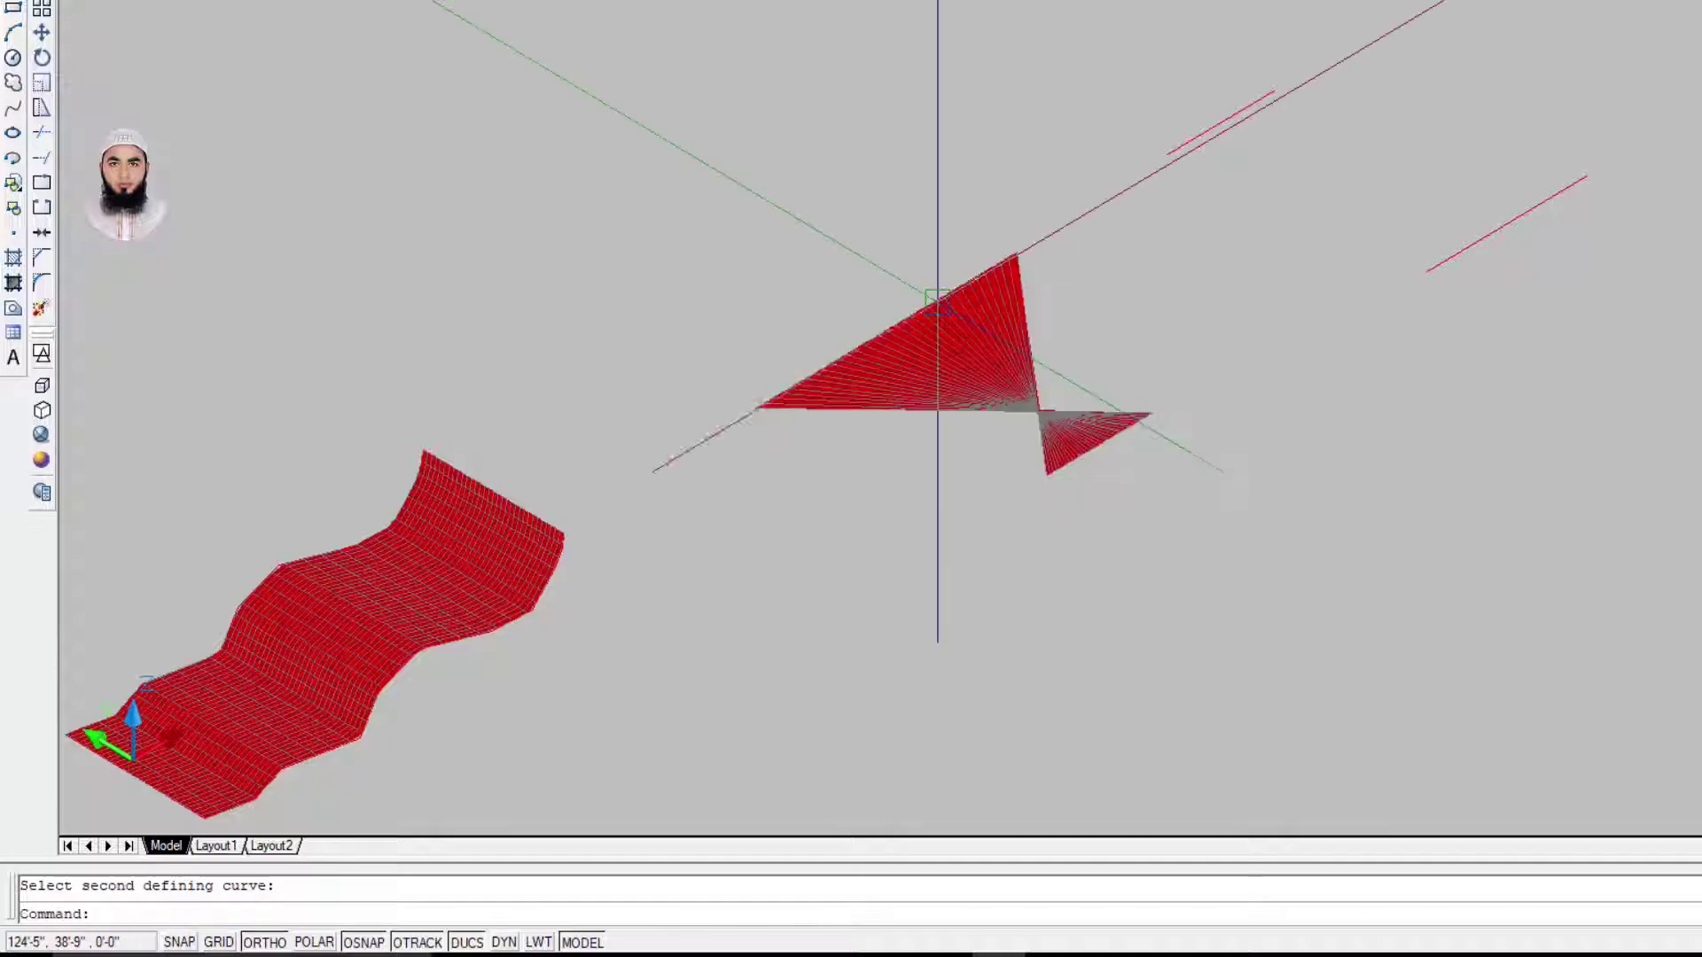
Step: Erase the twisted bow-tie ruled surfaces
scroll(944, 461, up, 3)
scroll(944, 461, up, 2)
middle_drag(944, 460, 1020, 386)
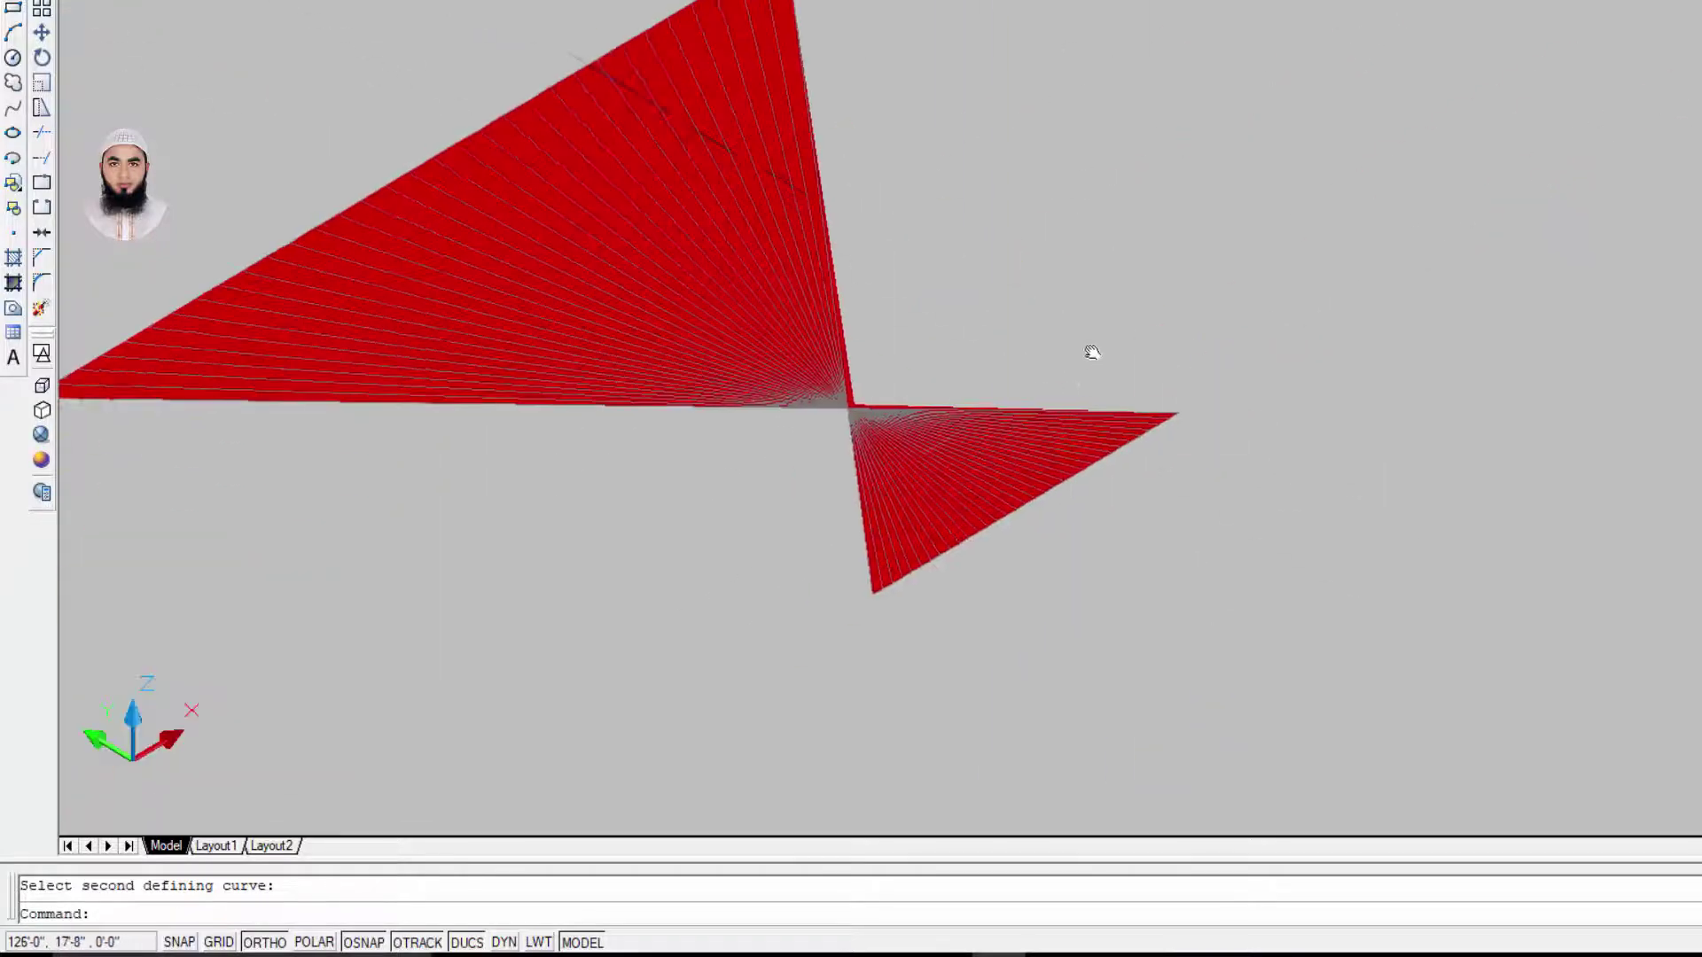
scroll(850, 410, up, 2)
scroll(818, 450, up, 2)
scroll(818, 450, down, 3)
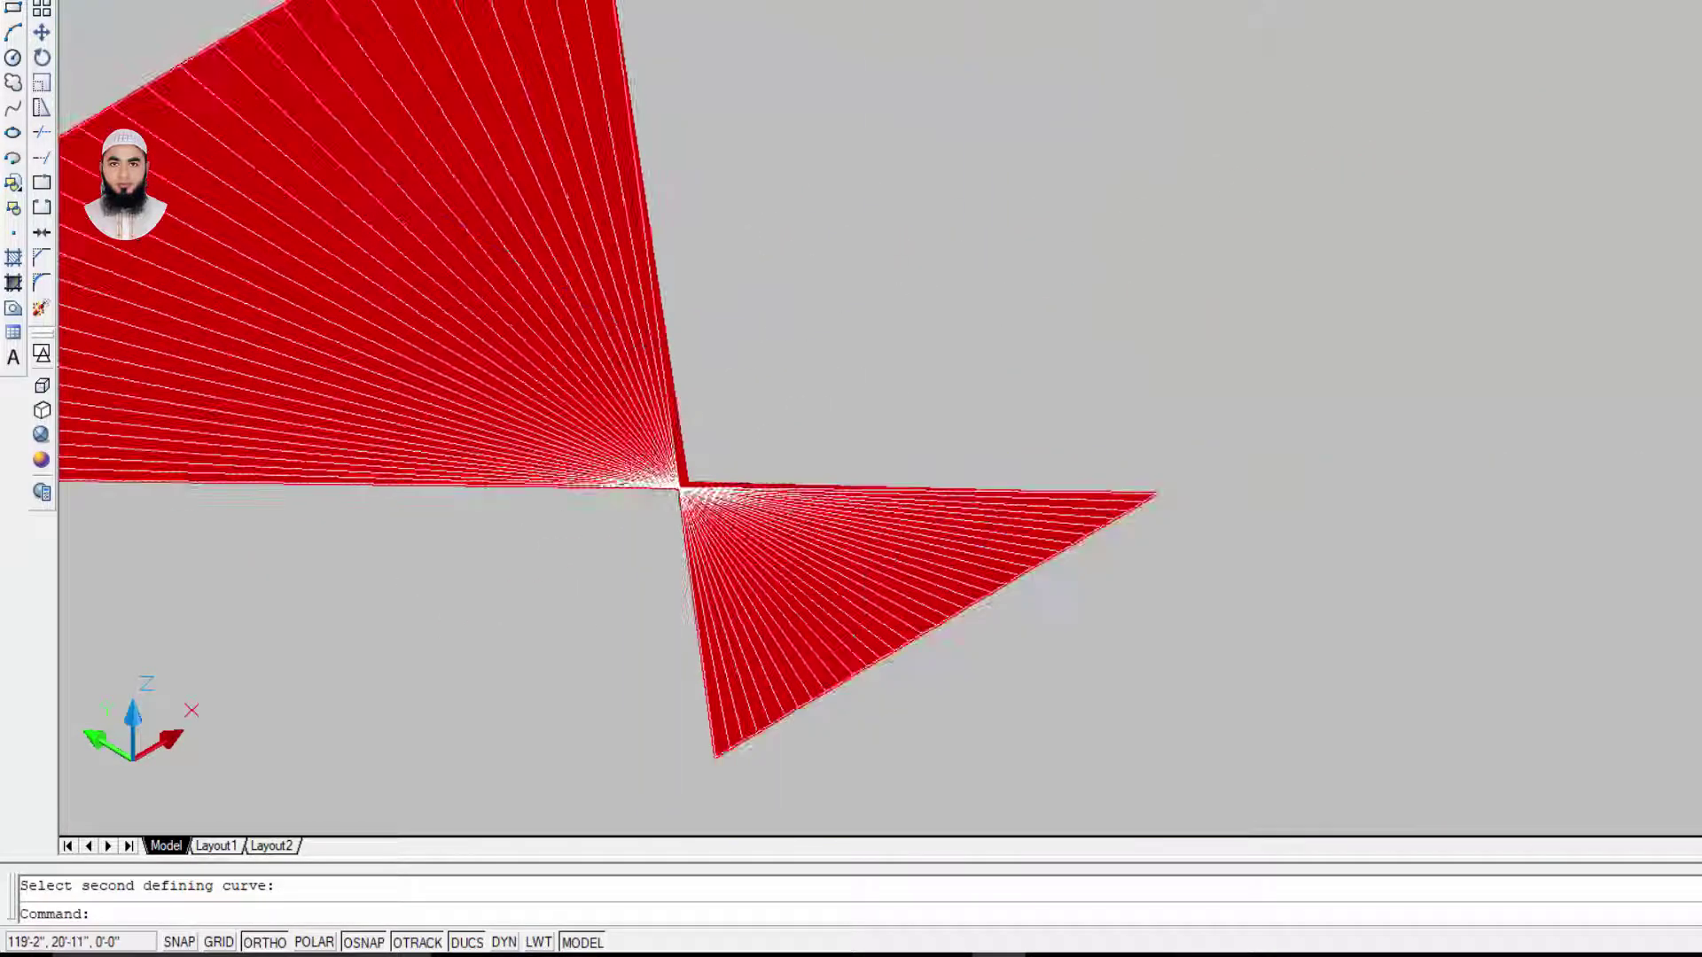
scroll(818, 450, down, 3)
scroll(745, 410, up, 2)
click(771, 377)
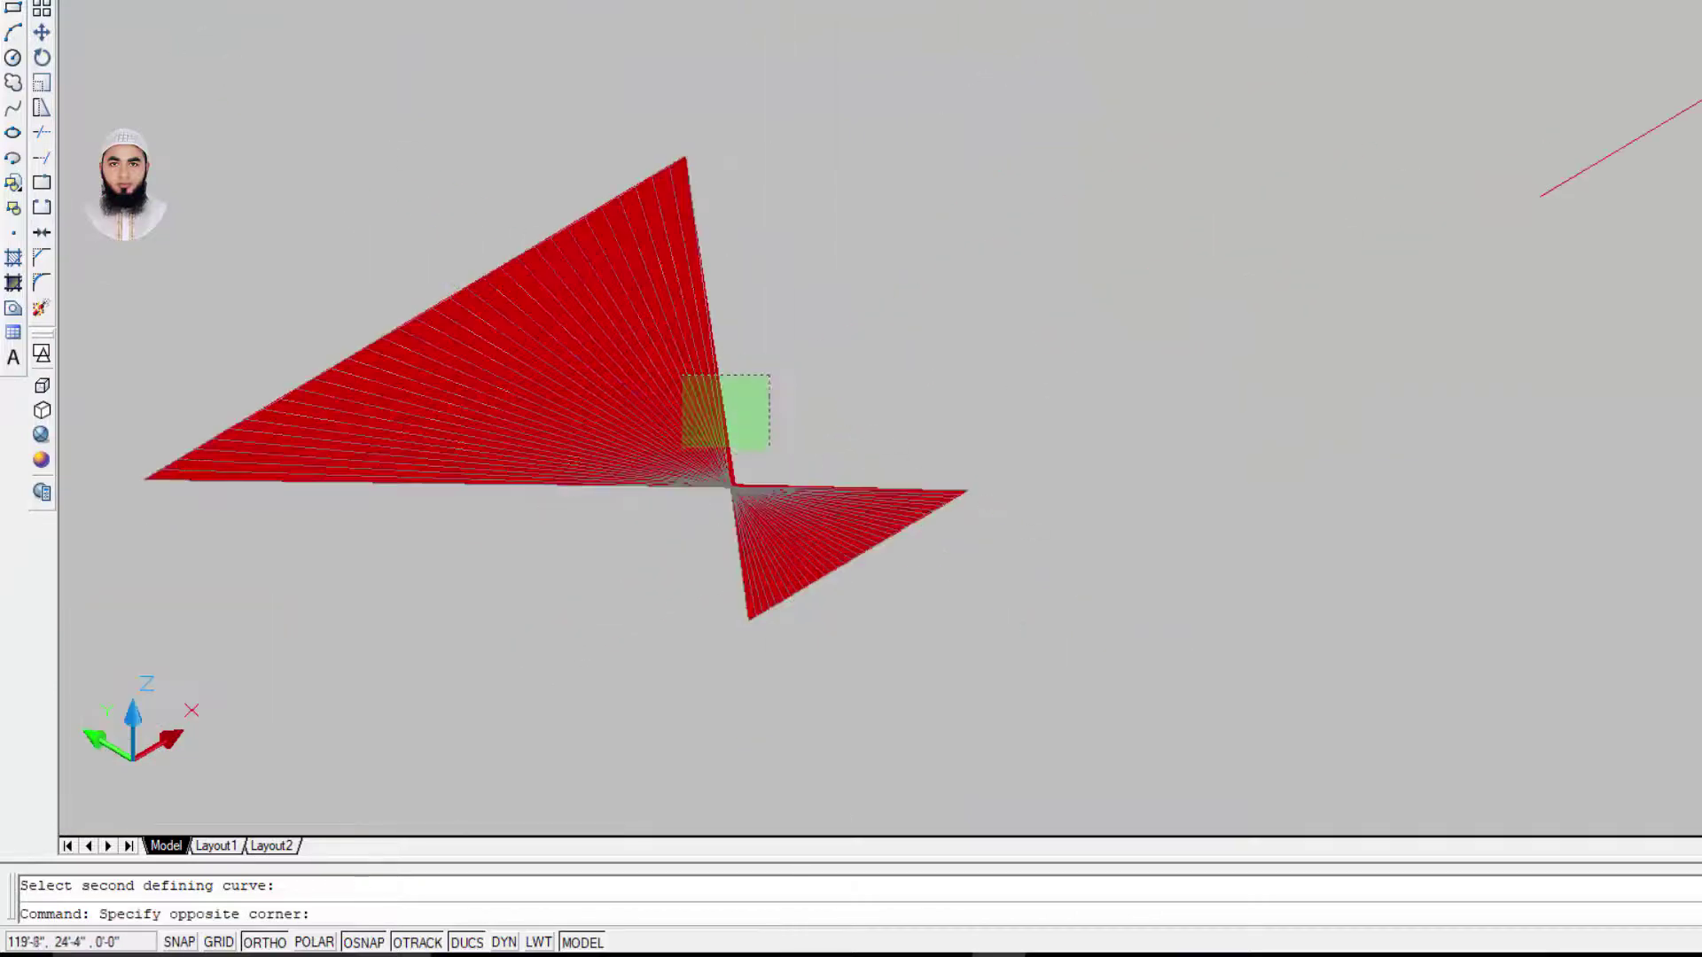
click(683, 448)
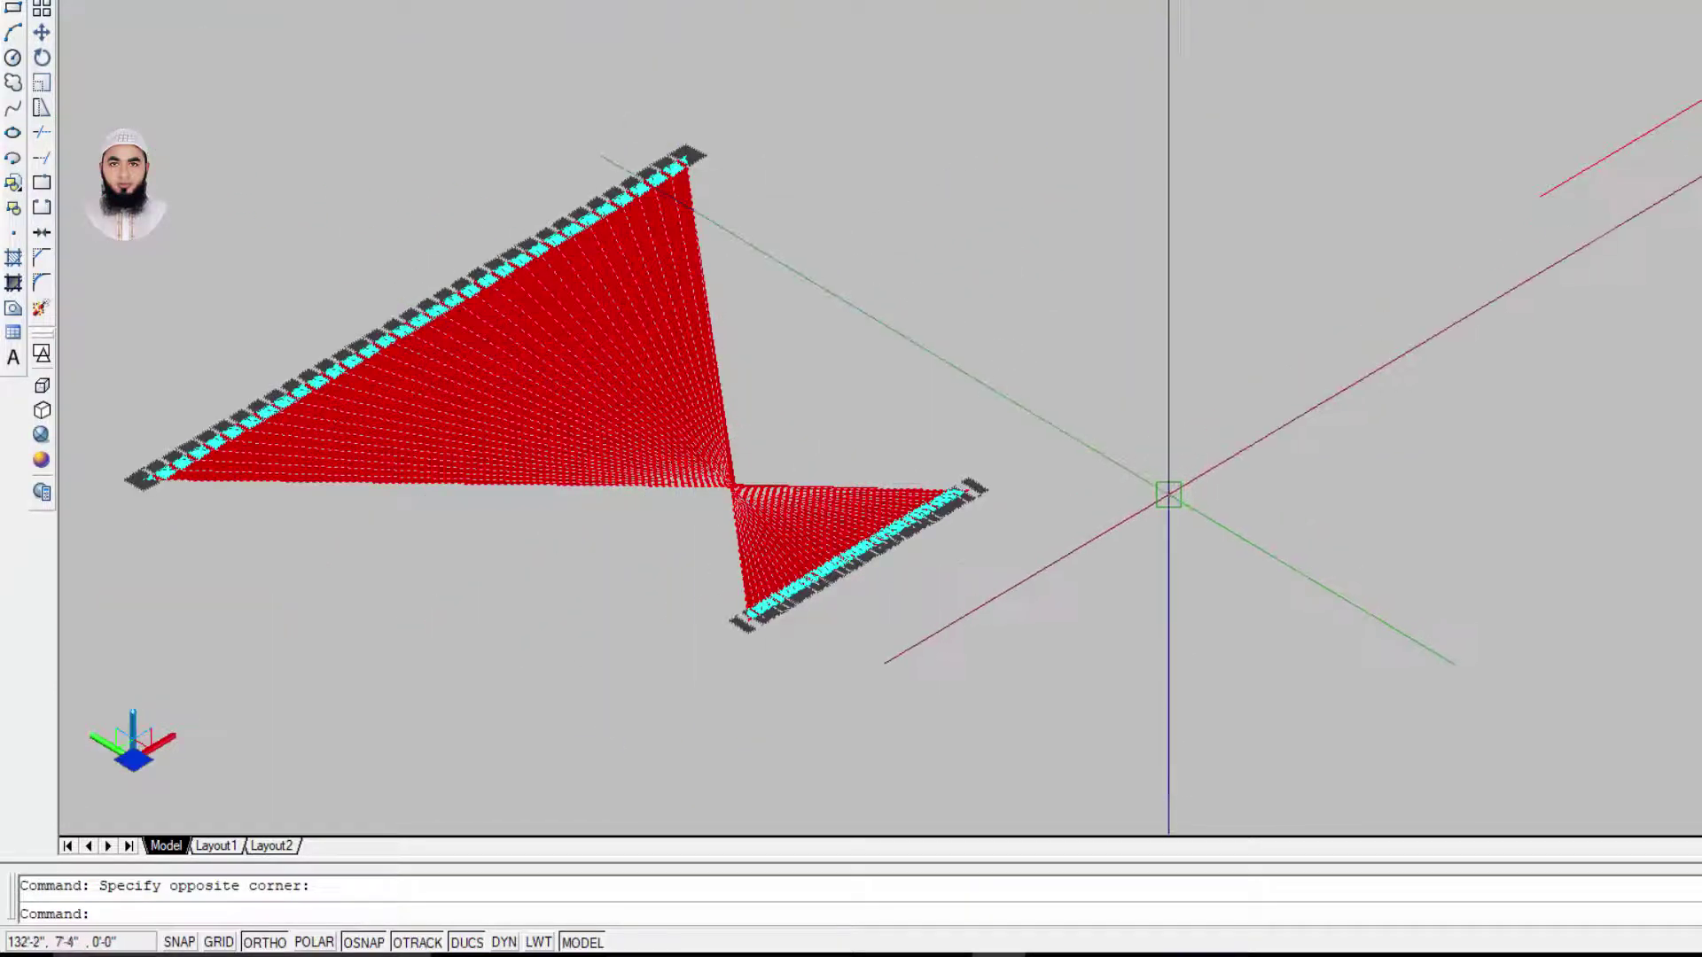
key(Delete)
Step: Build another ruled surface between two lines and delete the twisted result
scroll(427, 260, down, 2)
middle_drag(867, 258, 790, 342)
text(RULESURF)
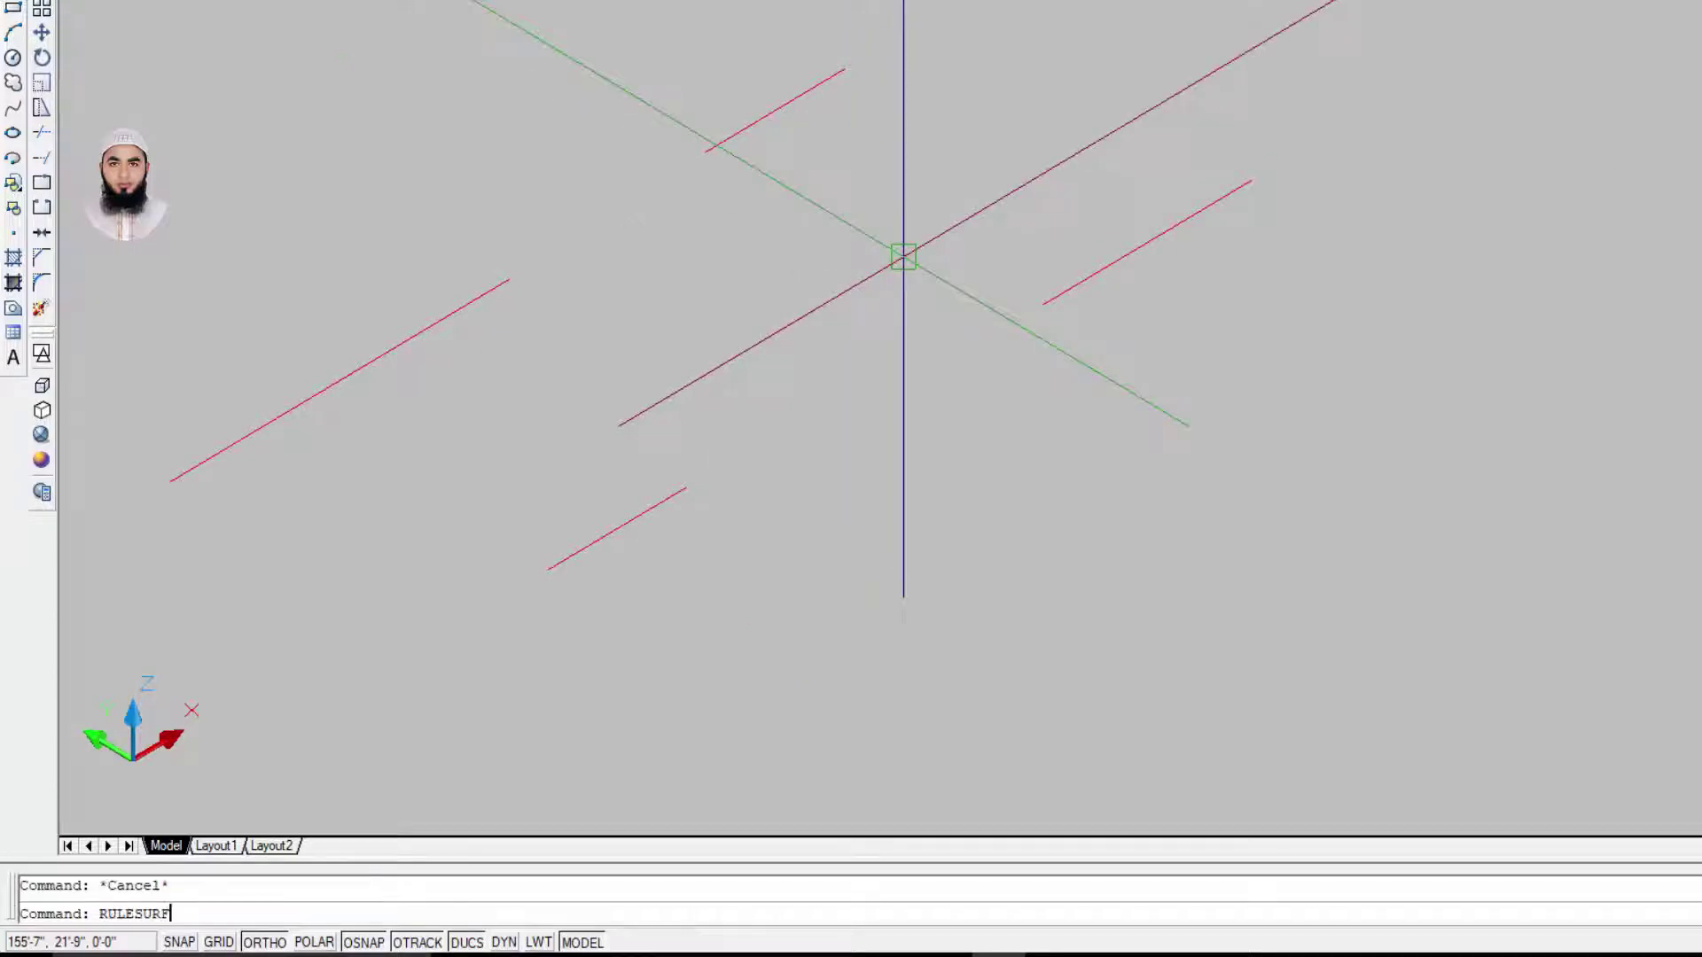
key(Return)
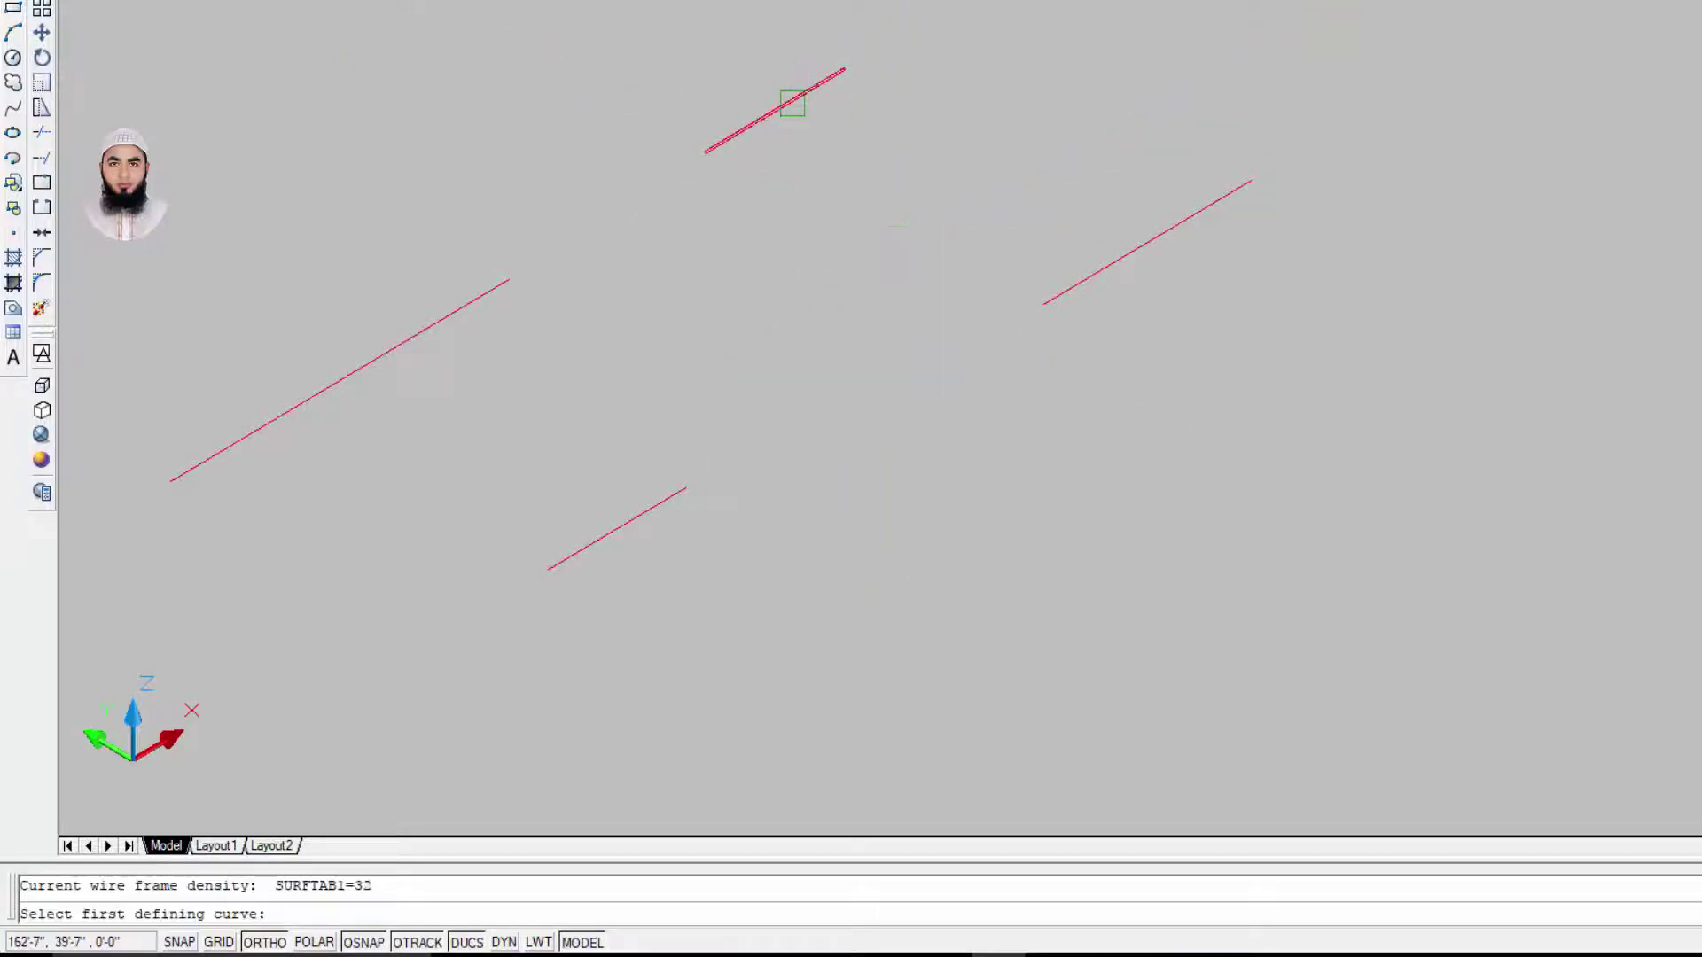
click(1105, 266)
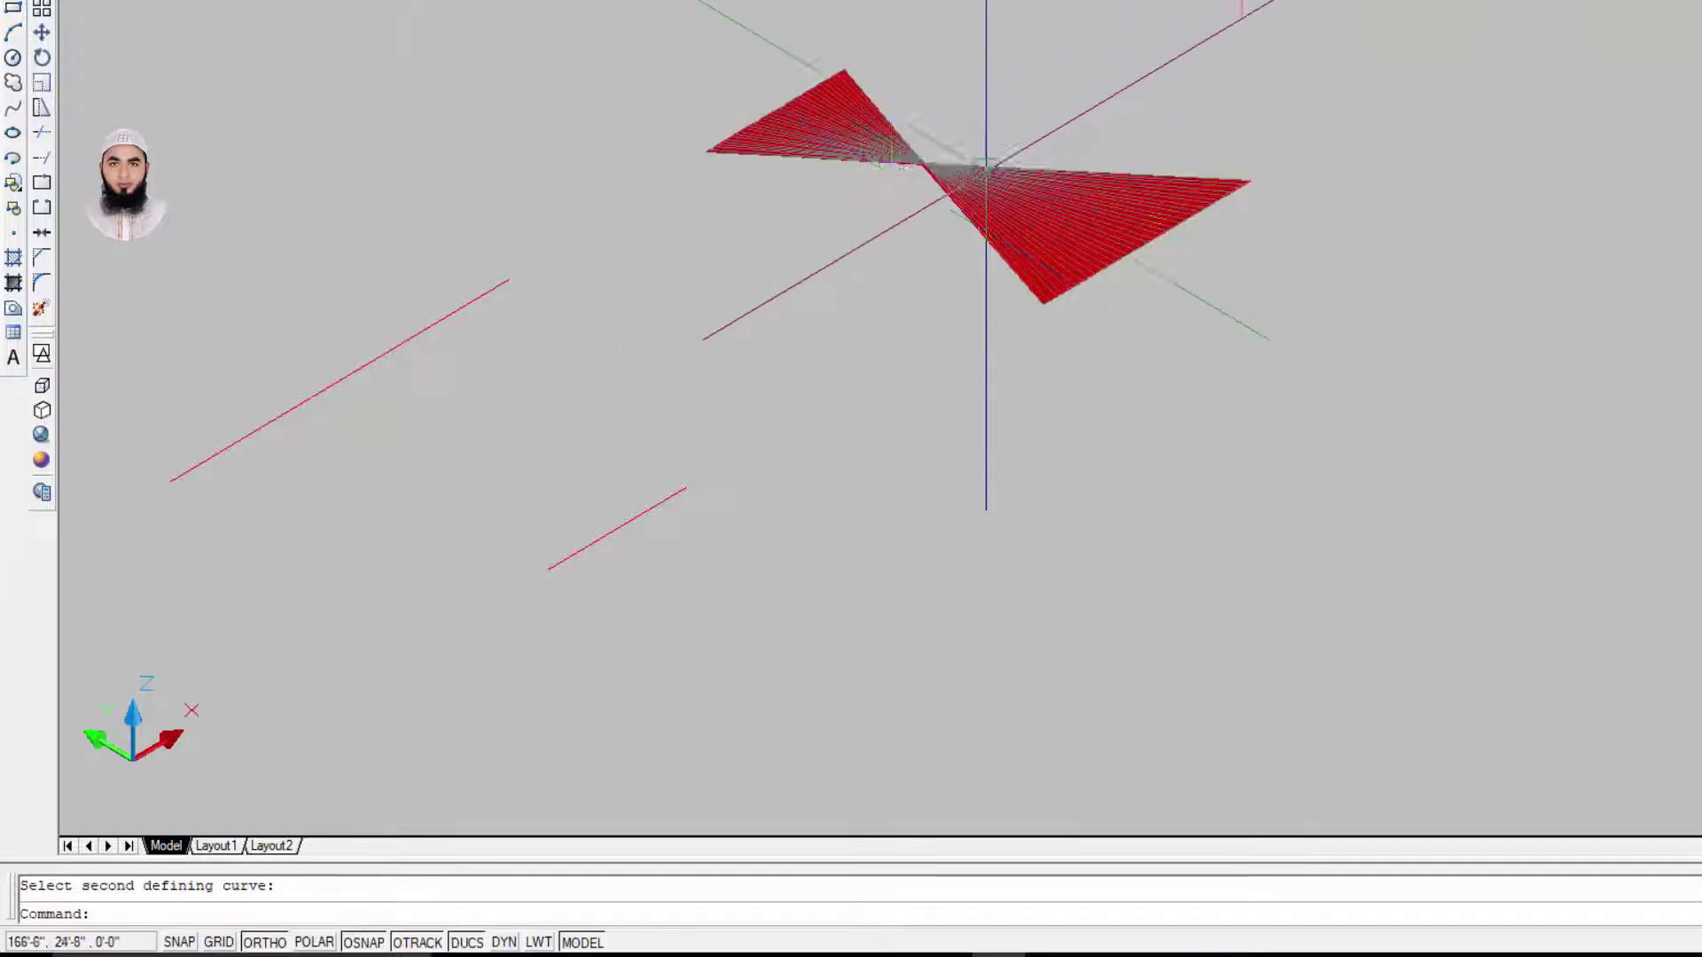
click(960, 221)
key(Delete)
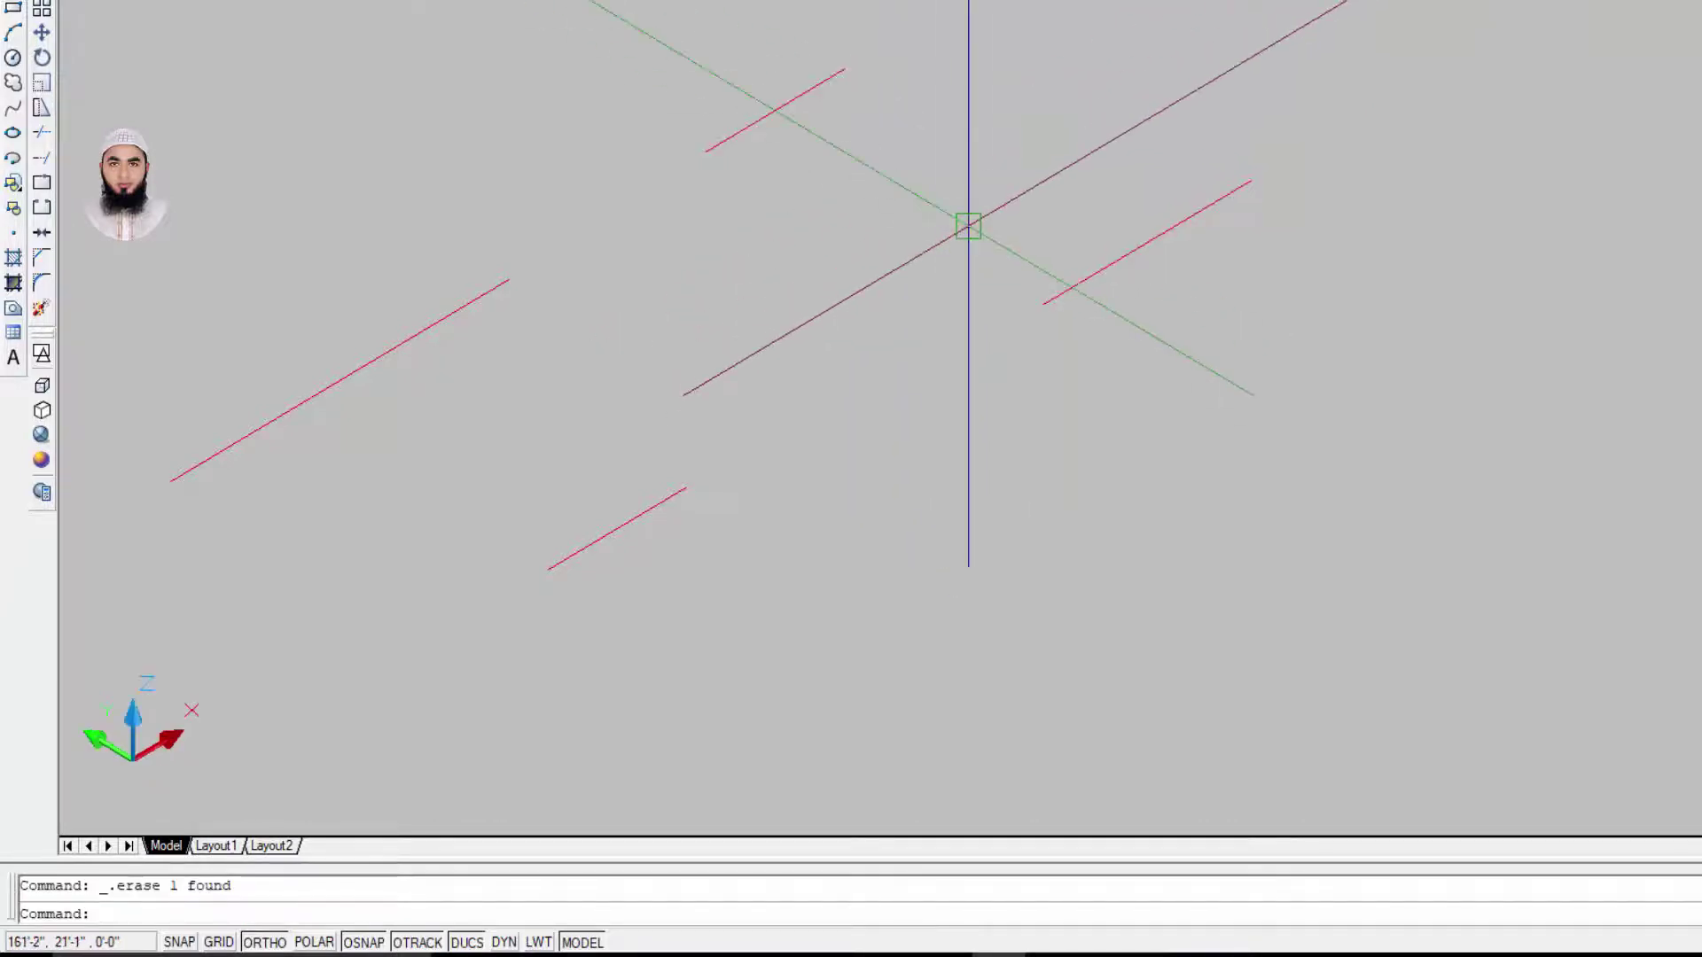
Step: Create a flat ruled plate between the two upper lines, picked at matching ends
text(ERASE)
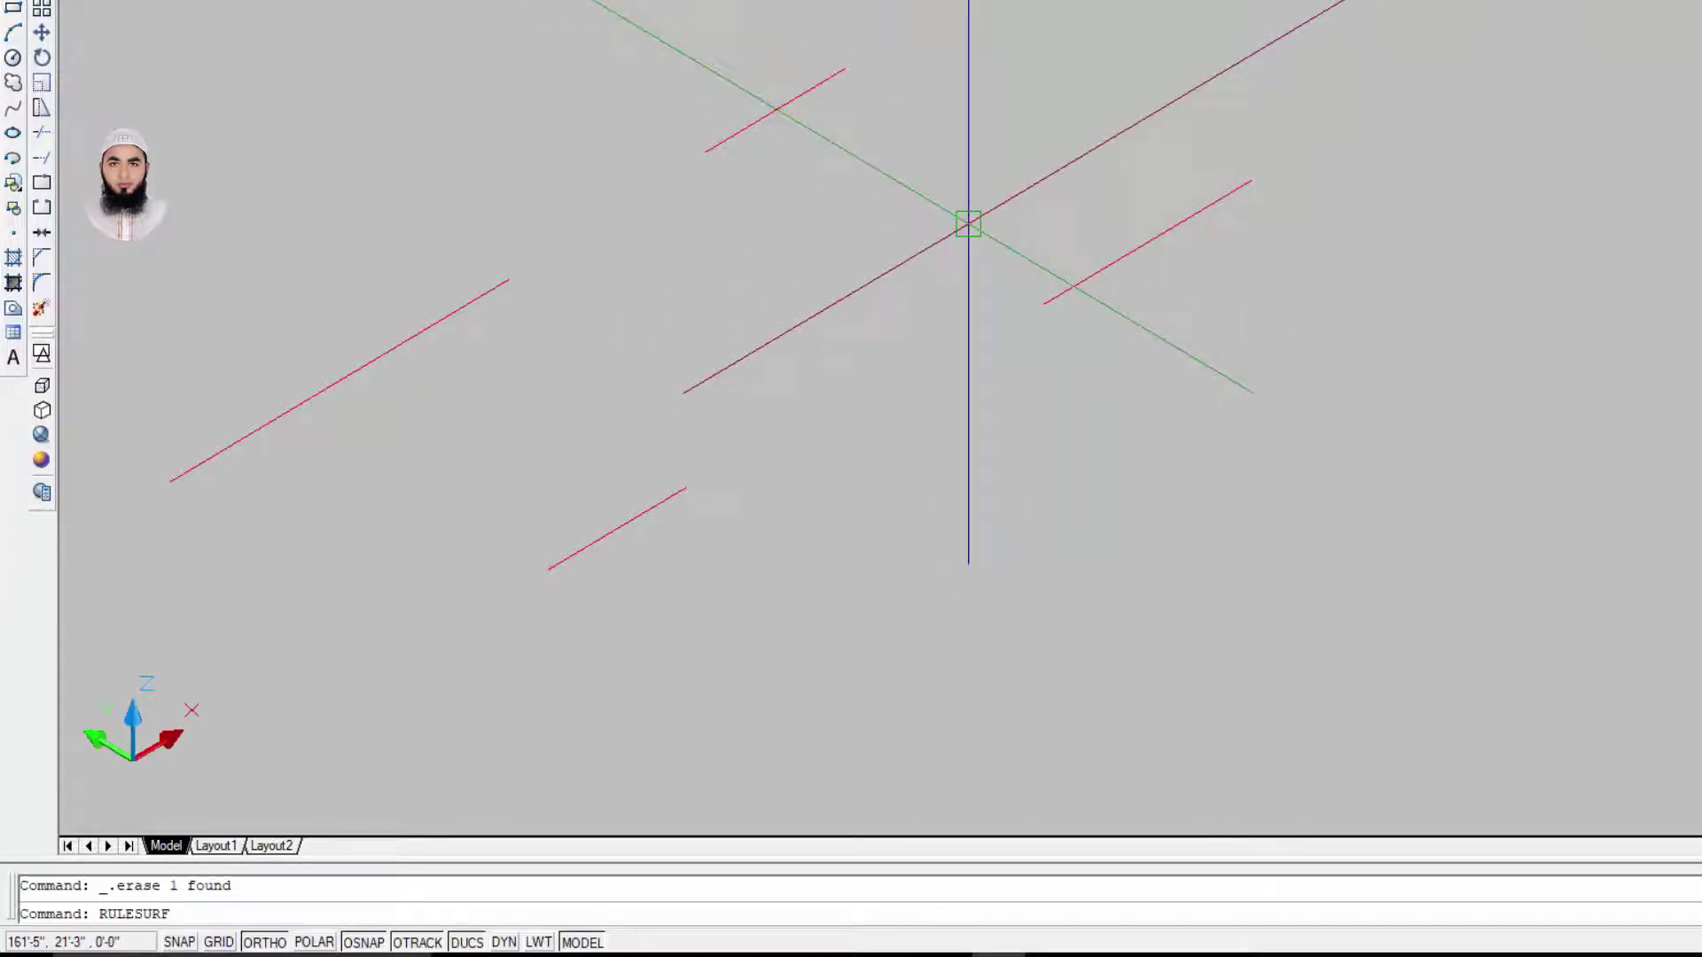
key(Return)
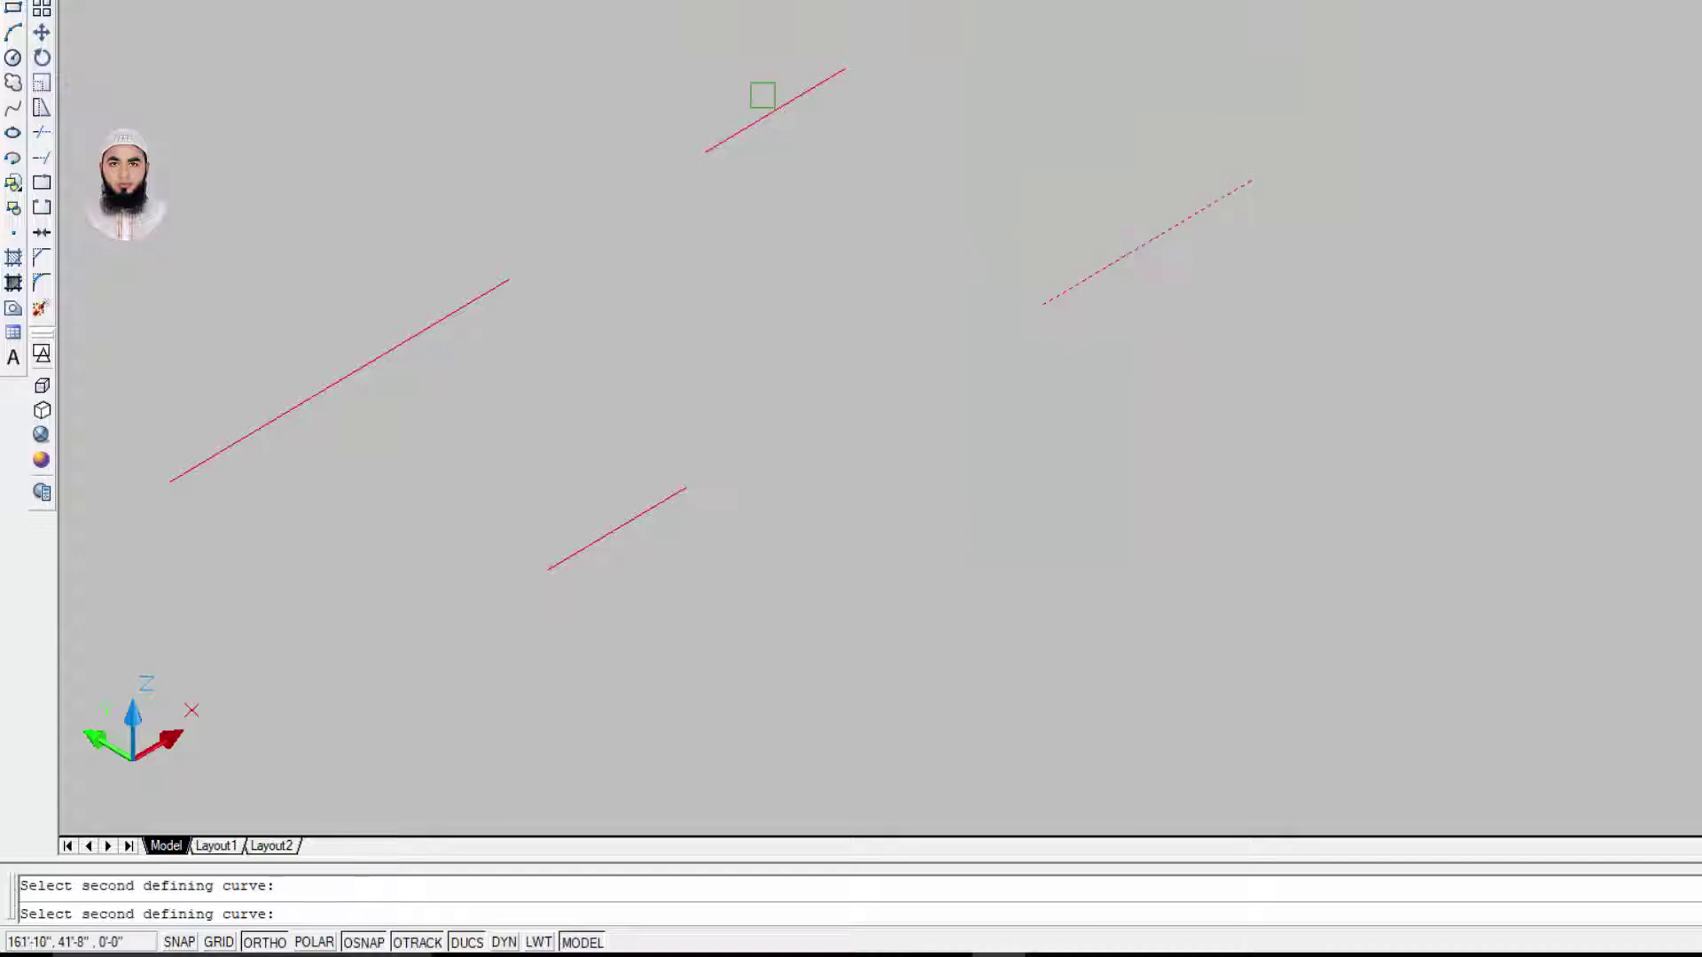
click(763, 95)
scroll(779, 56, up, 3)
key(Escape)
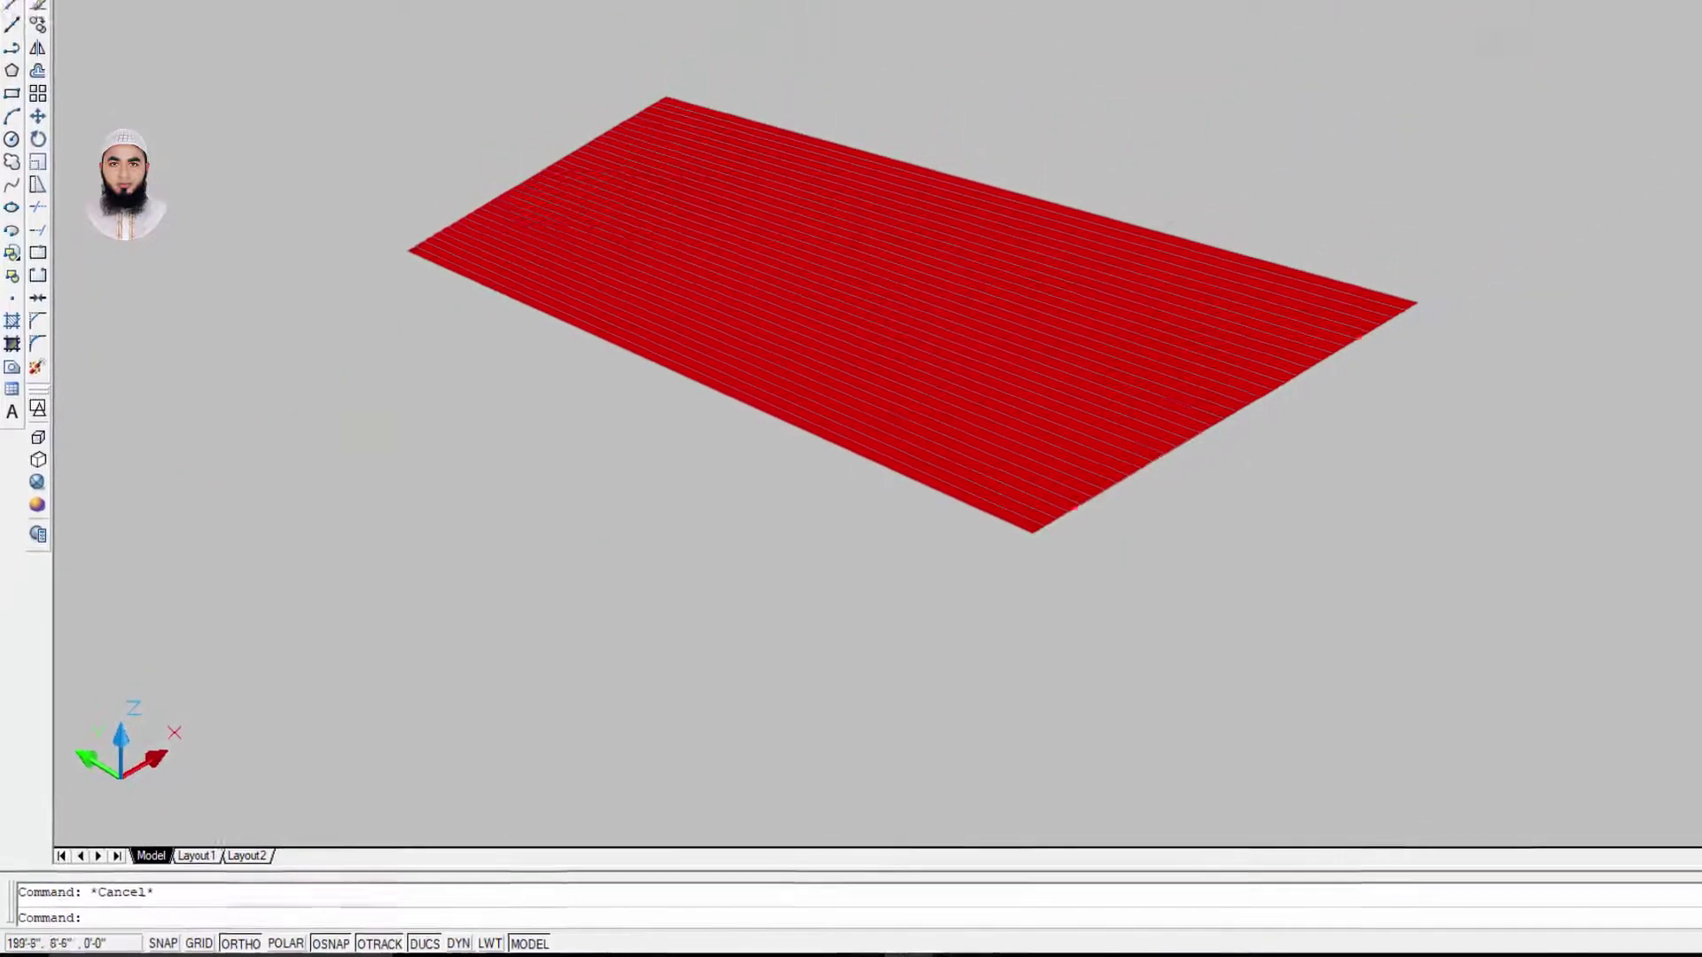
Step: Orbit around the wavy mesh and ruled plate, then show Top view in 2D Wireframe
scroll(1097, 456, down, 2)
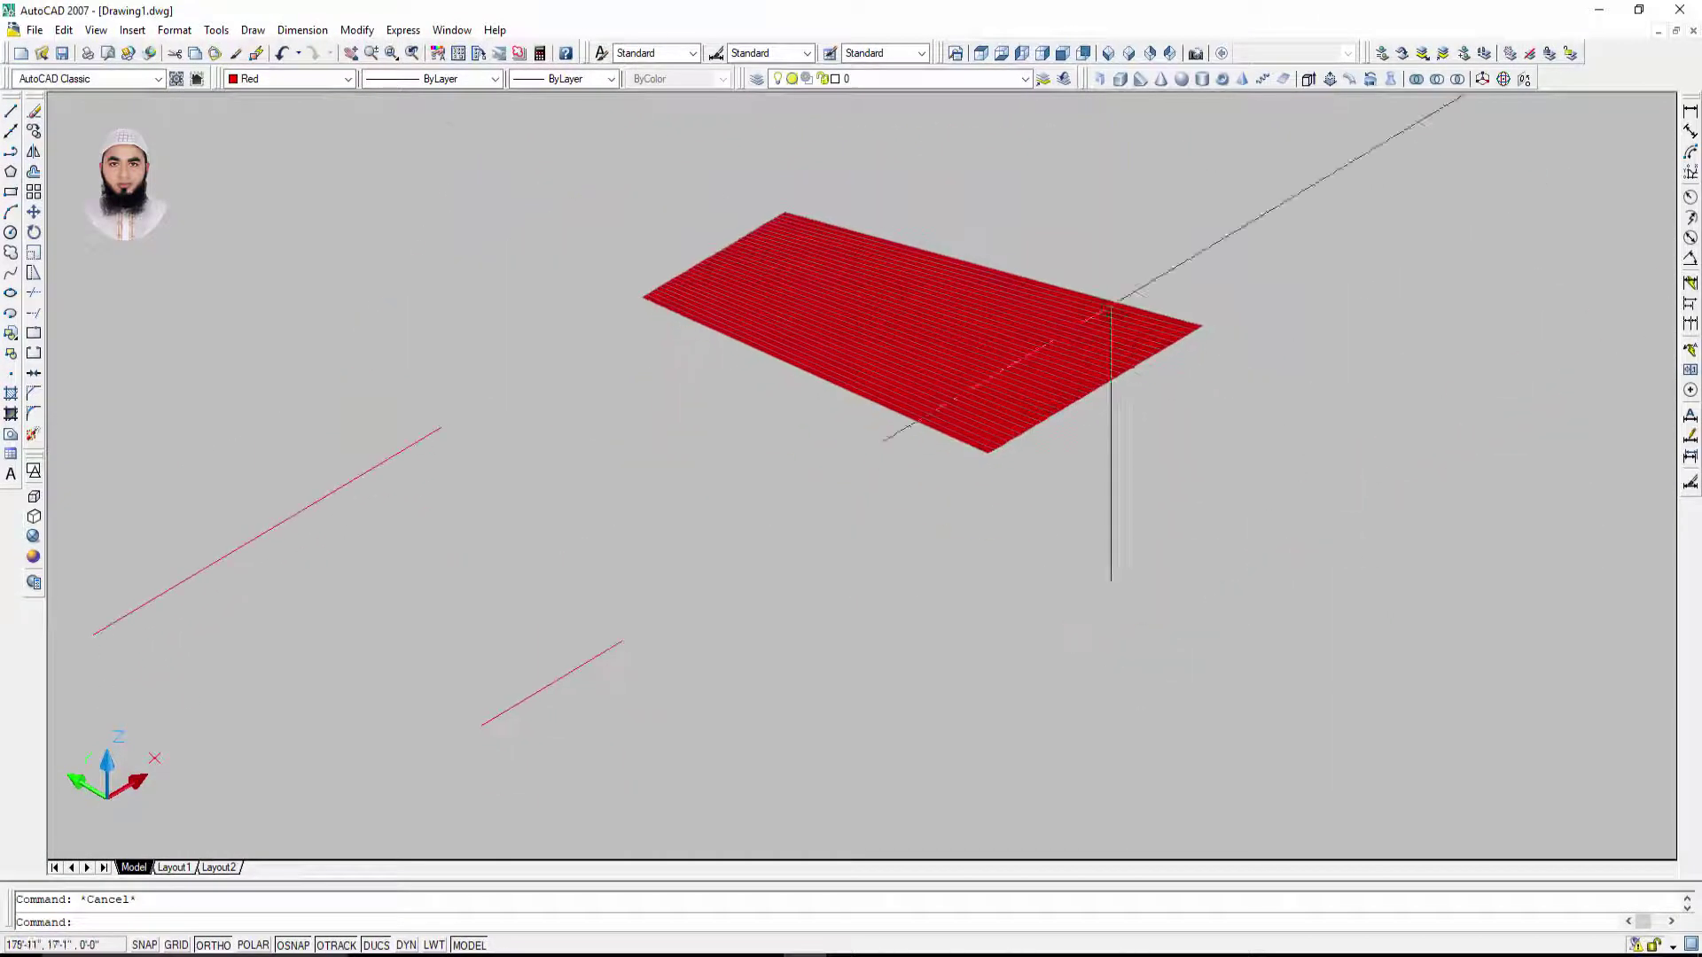
shift+middle_drag(1012, 220, 987, 457)
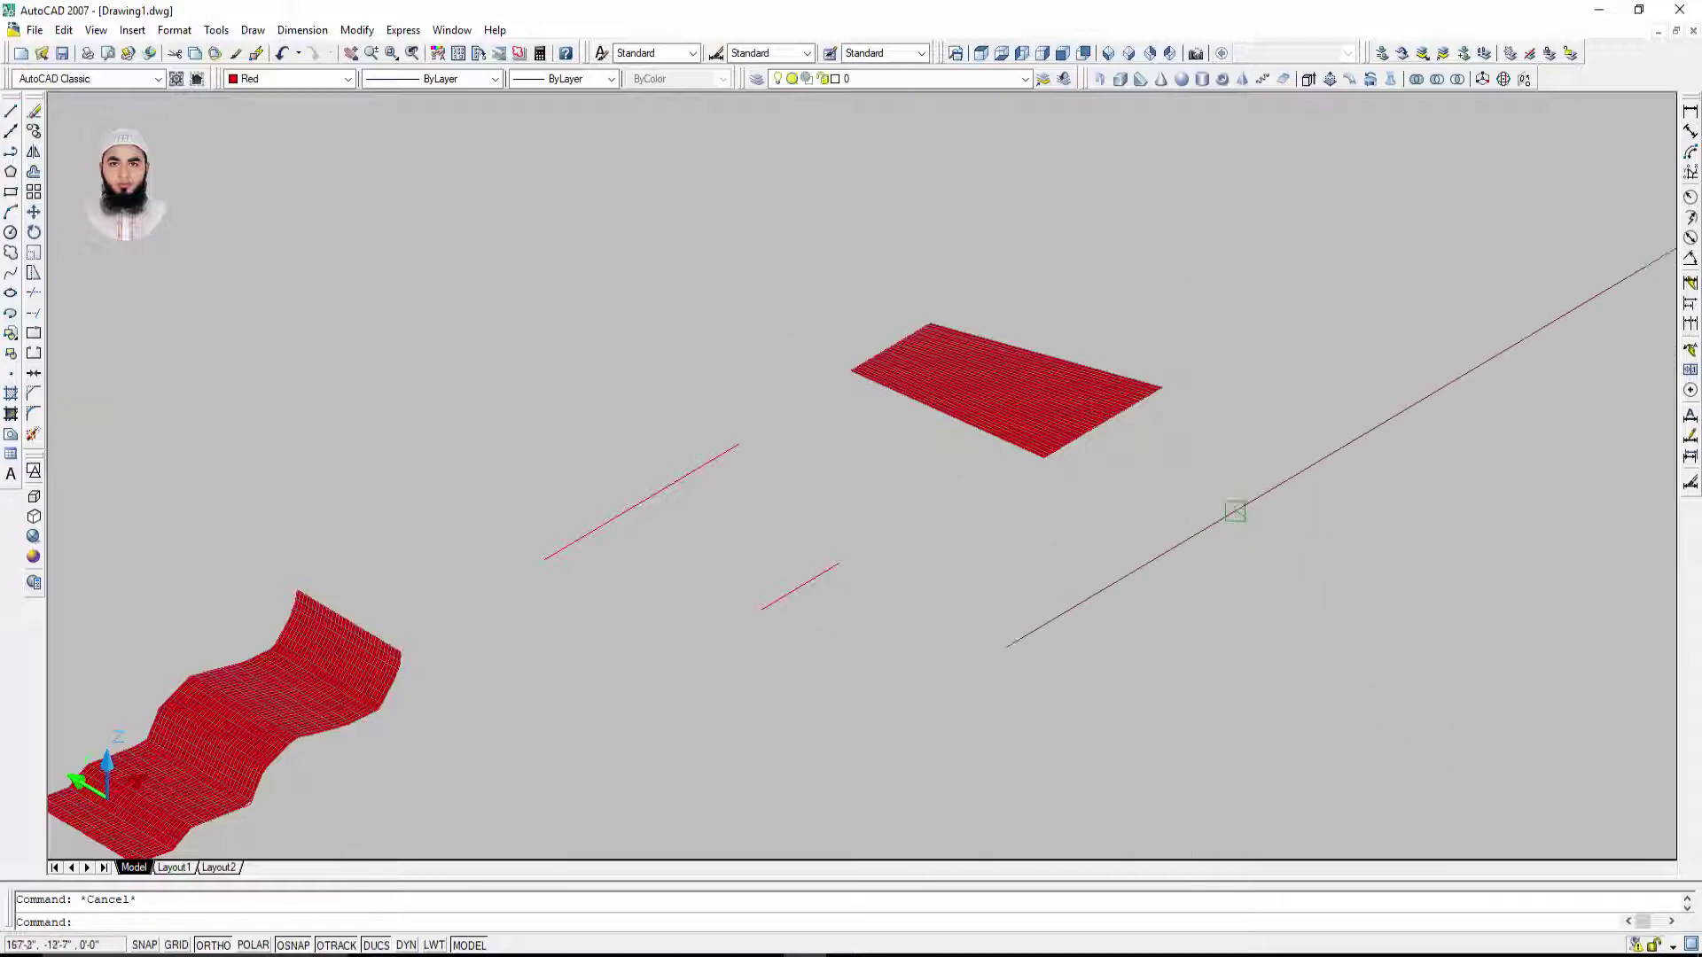
shift+middle_drag(1180, 470, 1265, 411)
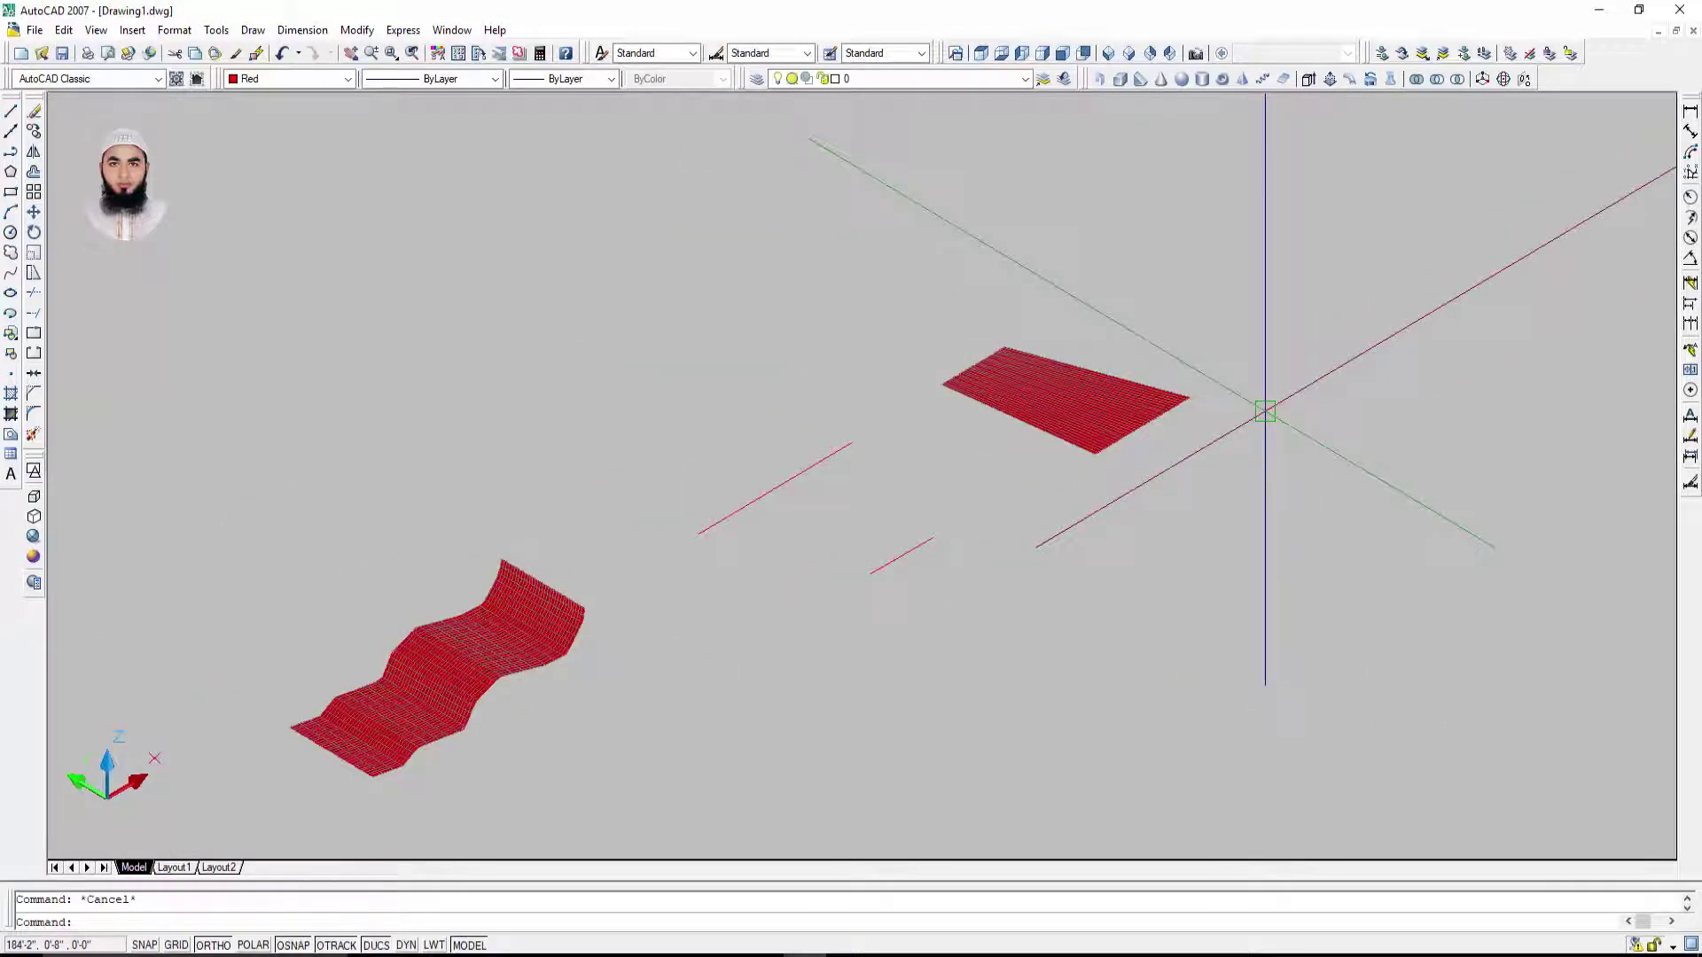
mouse_move(1147, 475)
shift+middle_down()
mouse_move(1109, 189)
mouse_move(1170, 536)
mouse_move(1105, 478)
mouse_move(1161, 336)
shift+middle_up()
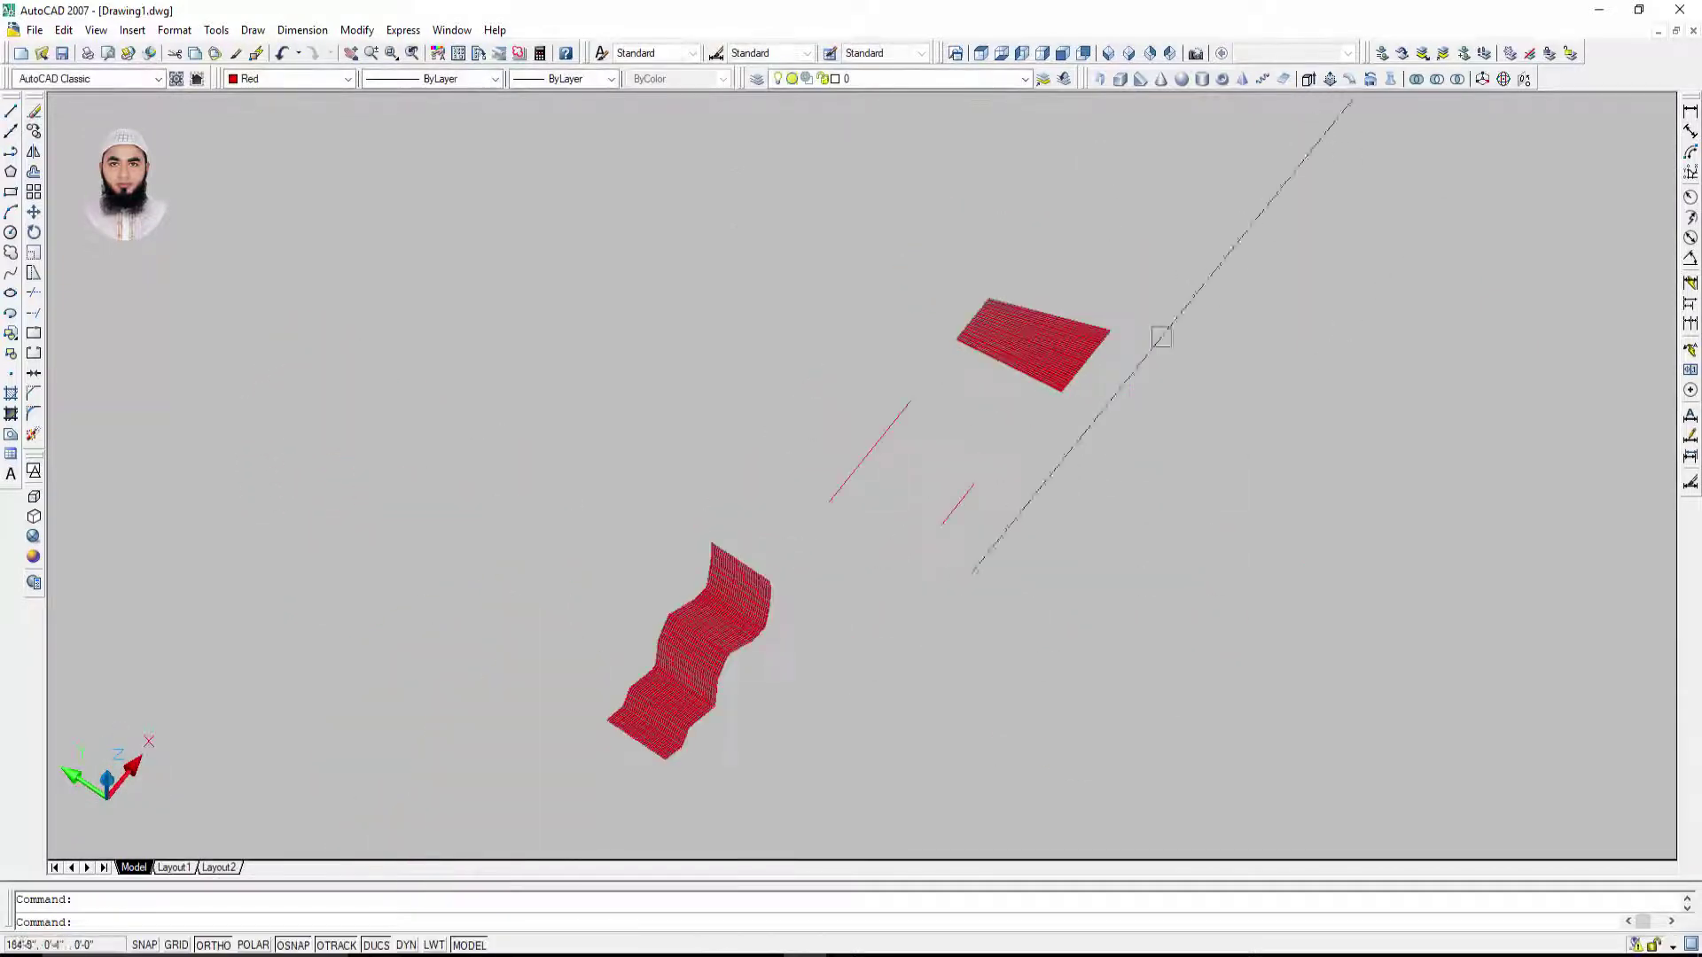
click(1115, 55)
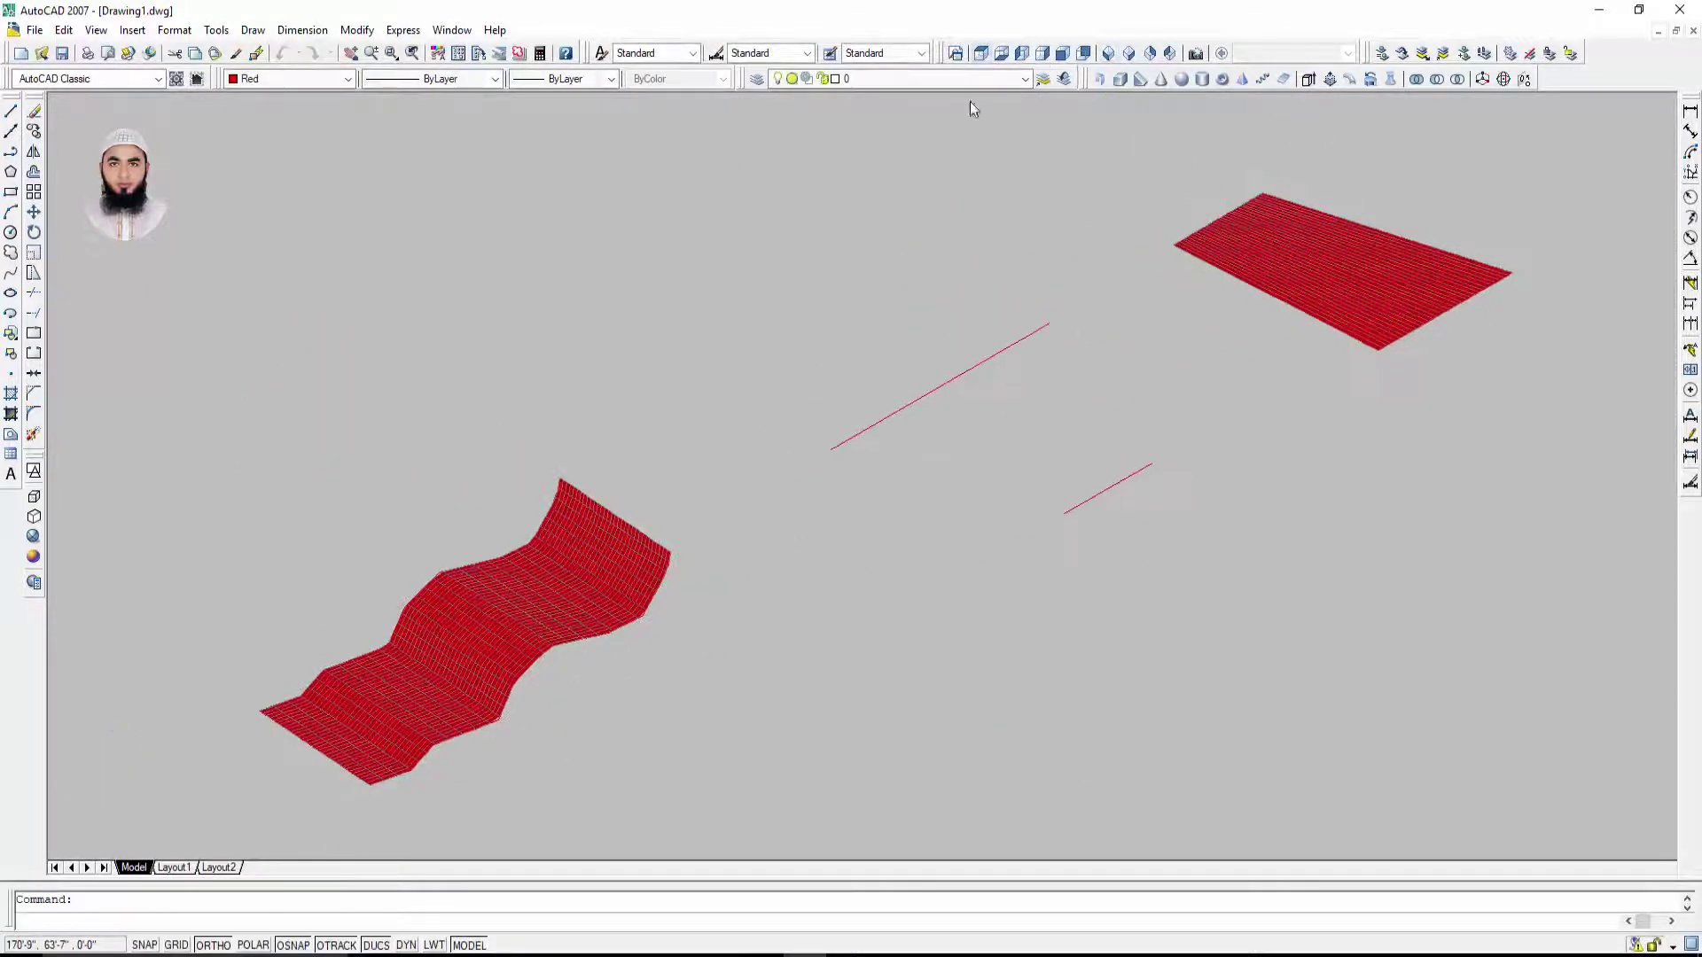
shift+middle_drag(968, 107, 248, 526)
click(34, 494)
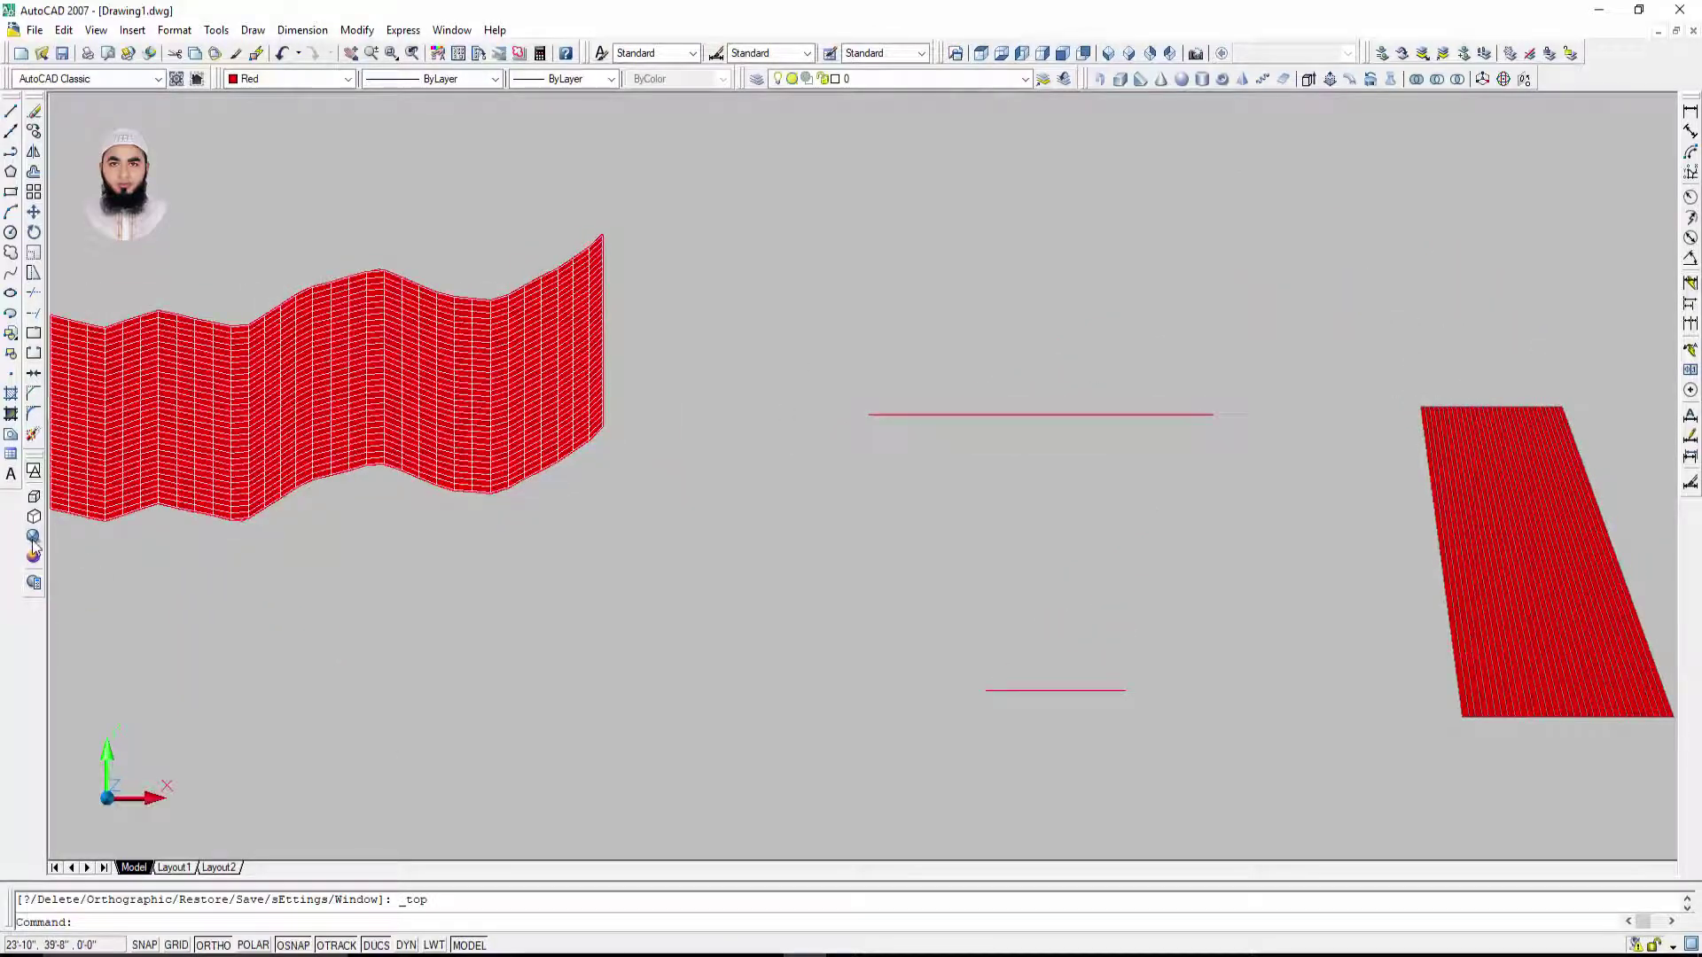
click(35, 476)
Step: Draw the rectangular roof outline and break it into separate lines
key(Escape)
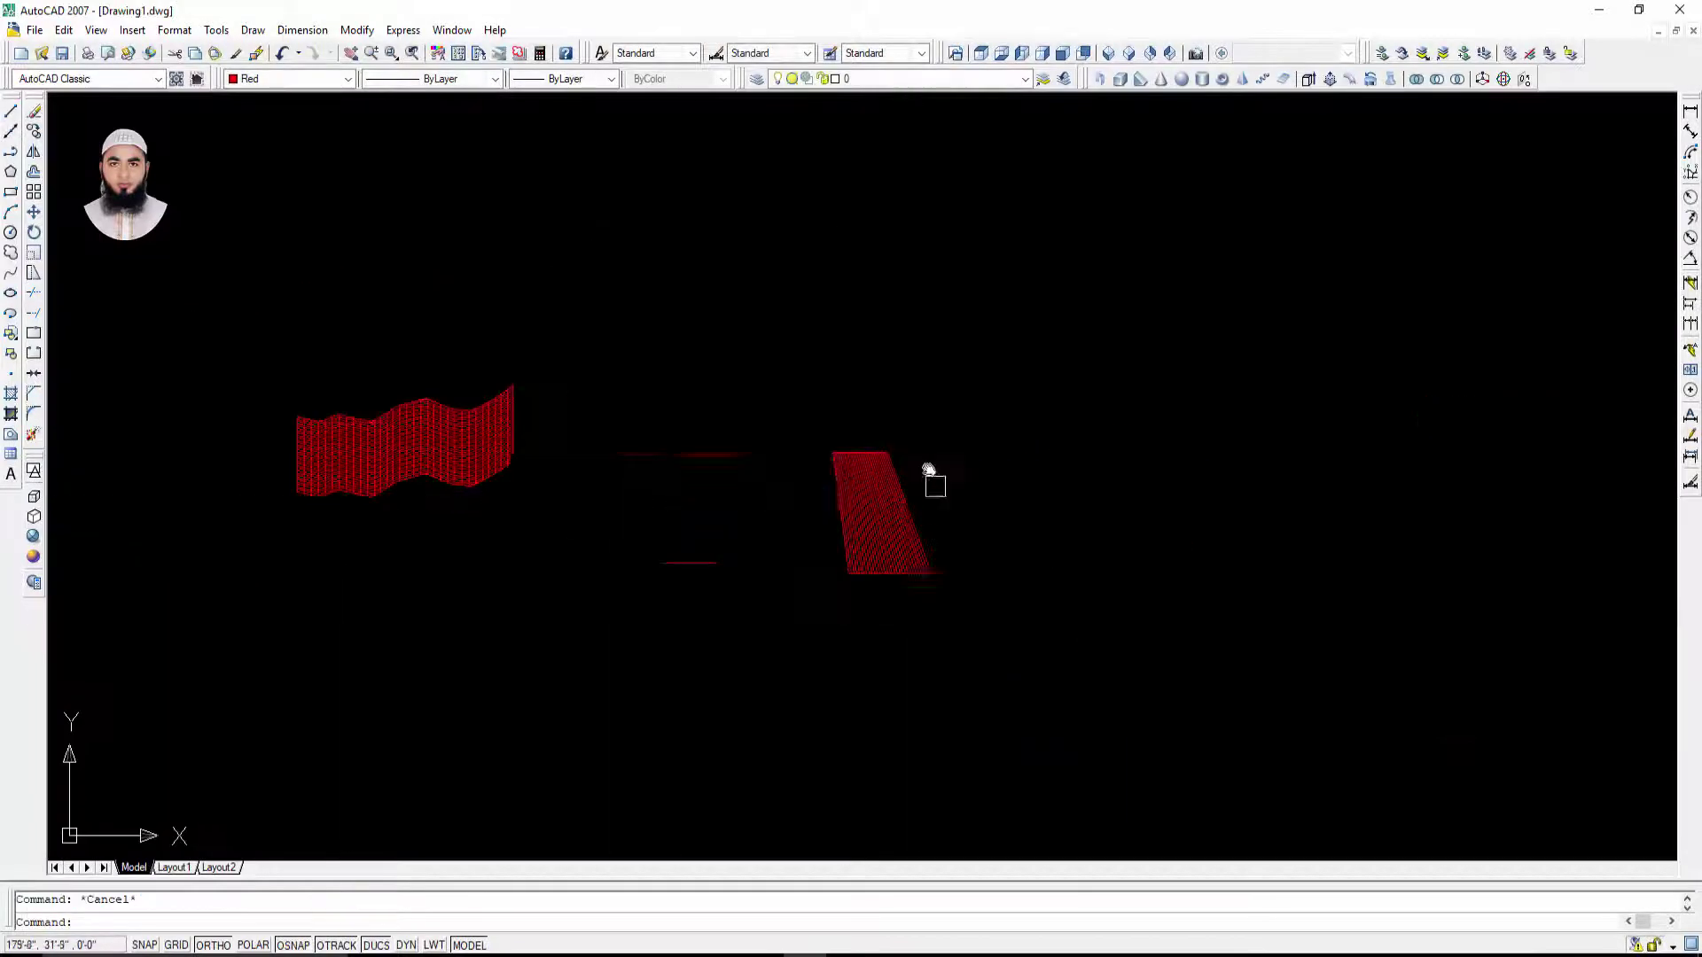
click(10, 192)
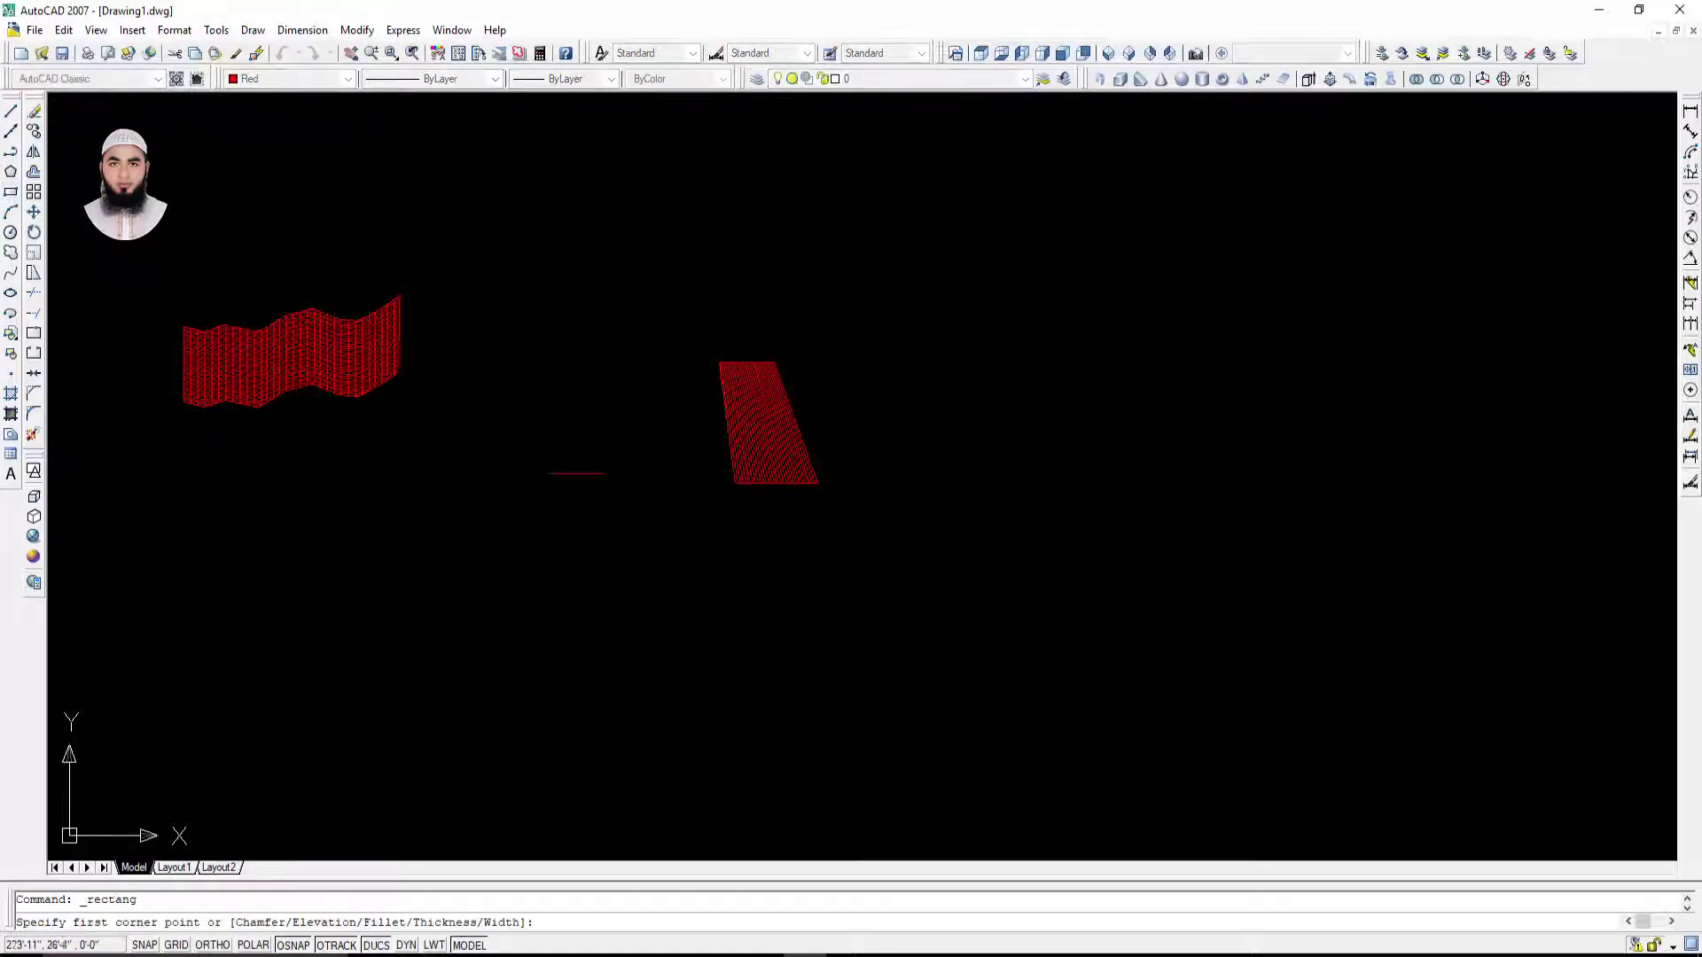
middle_drag(1037, 363, 843, 346)
click(814, 334)
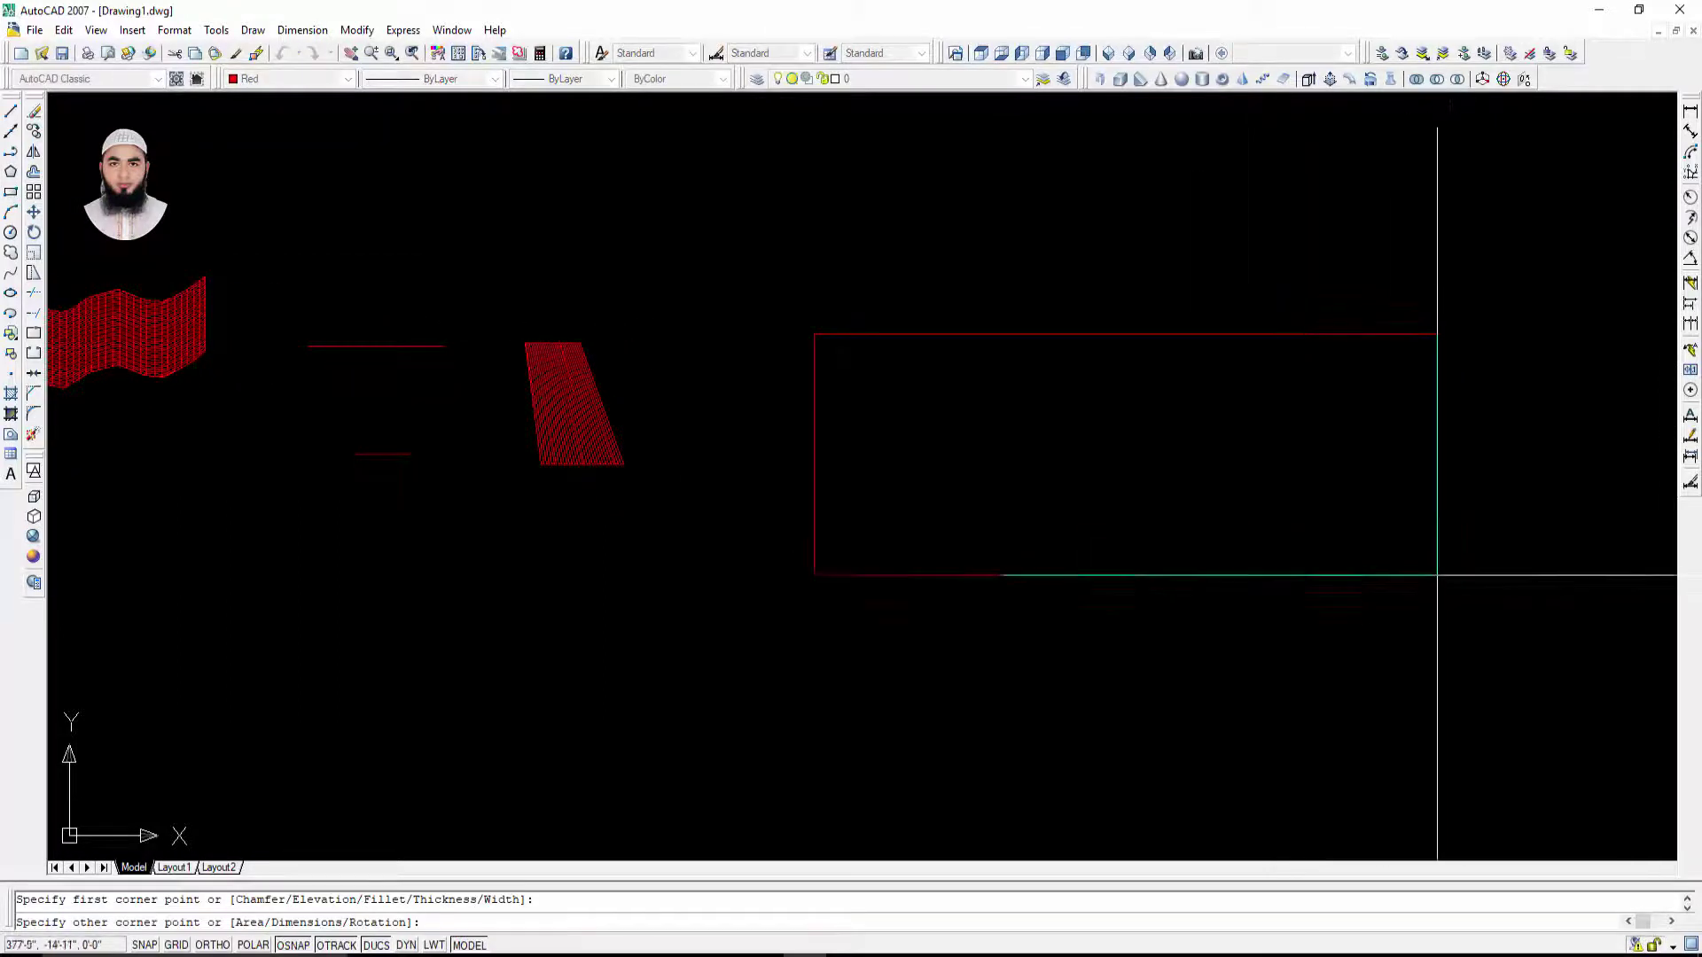
click(1450, 638)
key(Escape)
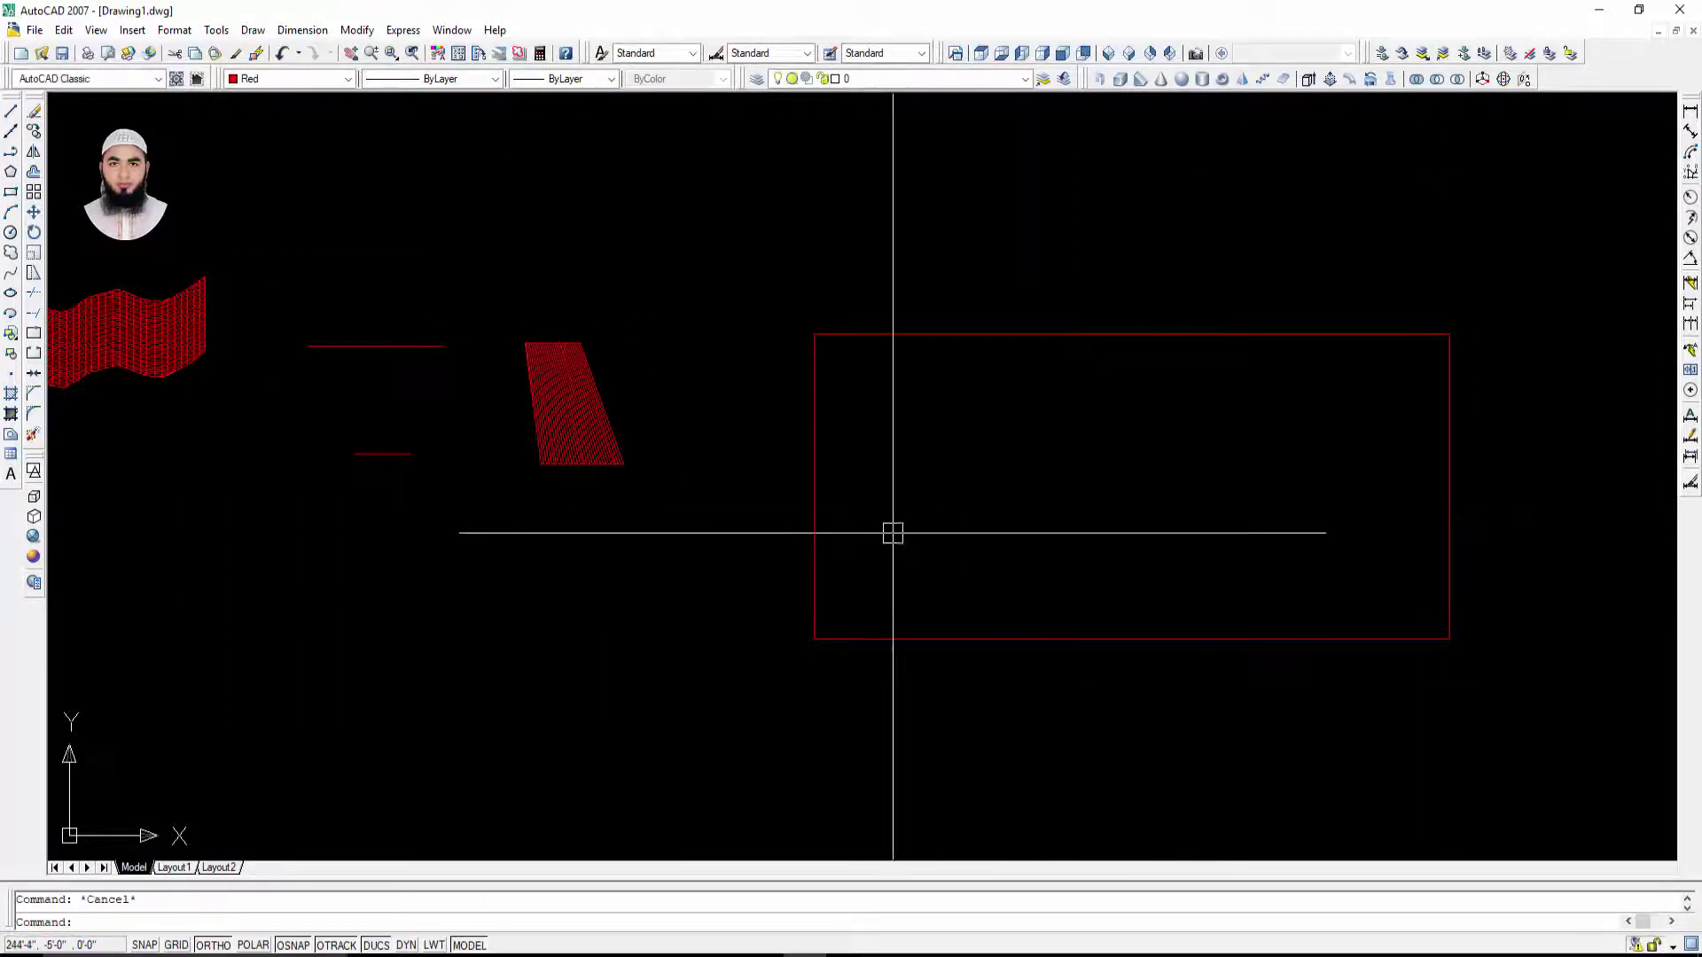
click(843, 637)
key(Escape)
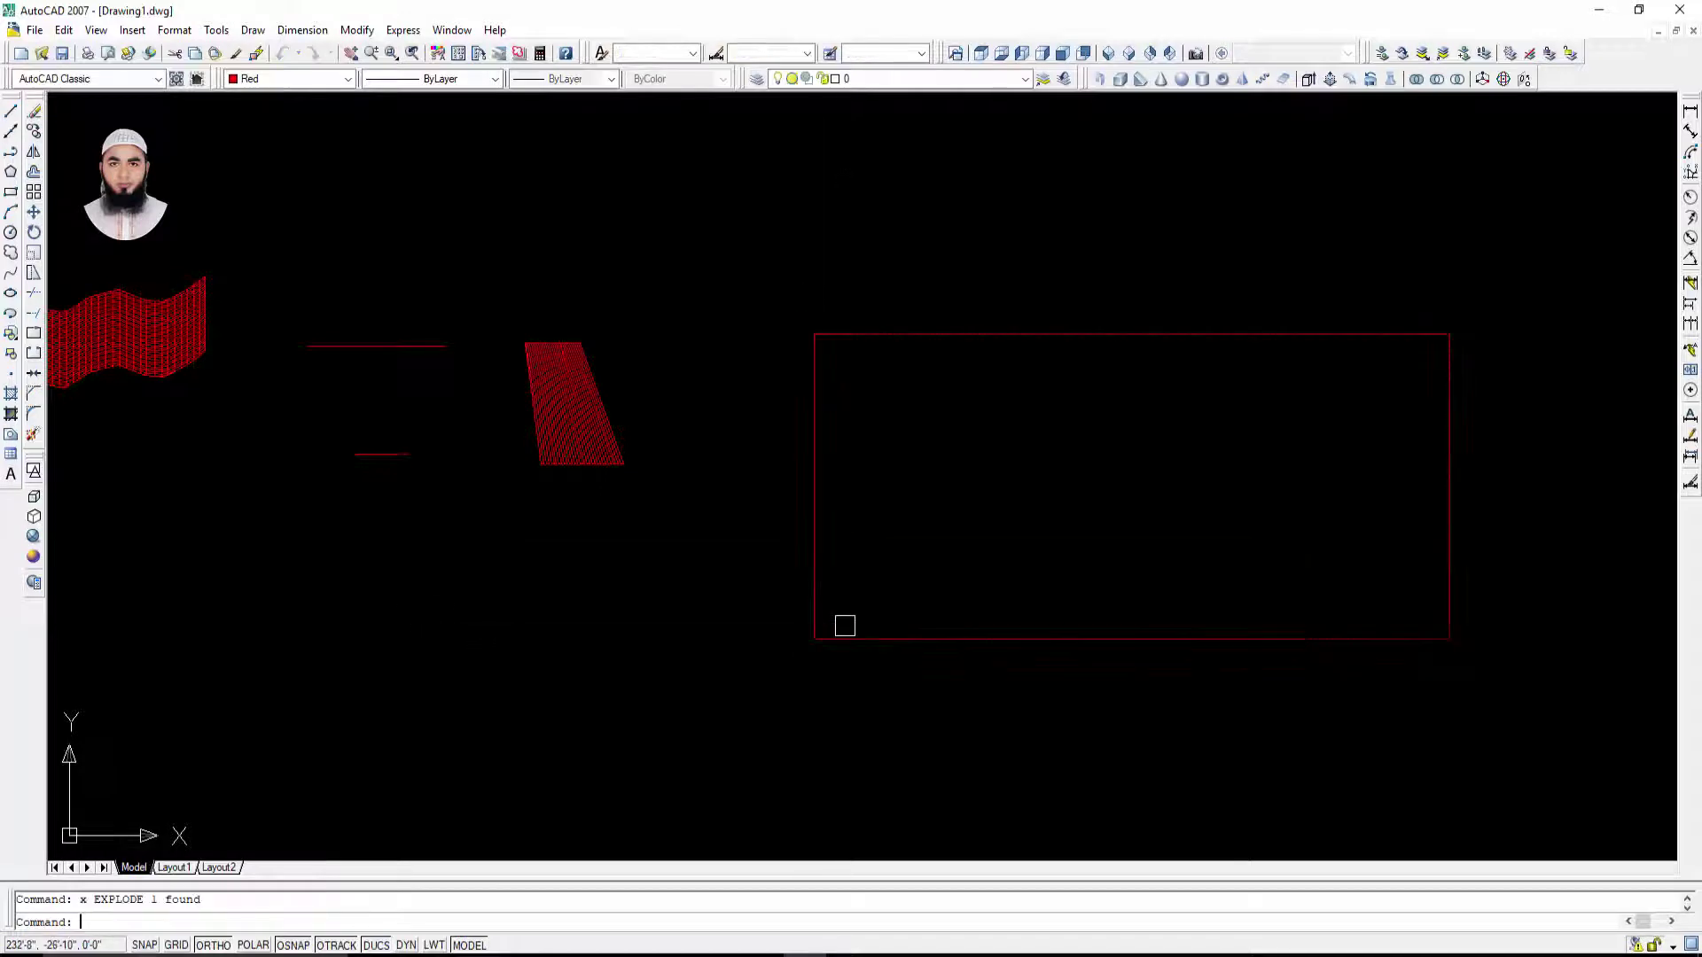
Step: Offset the left and right edges inward to make two vertical helper lines
text(o)
key(Return)
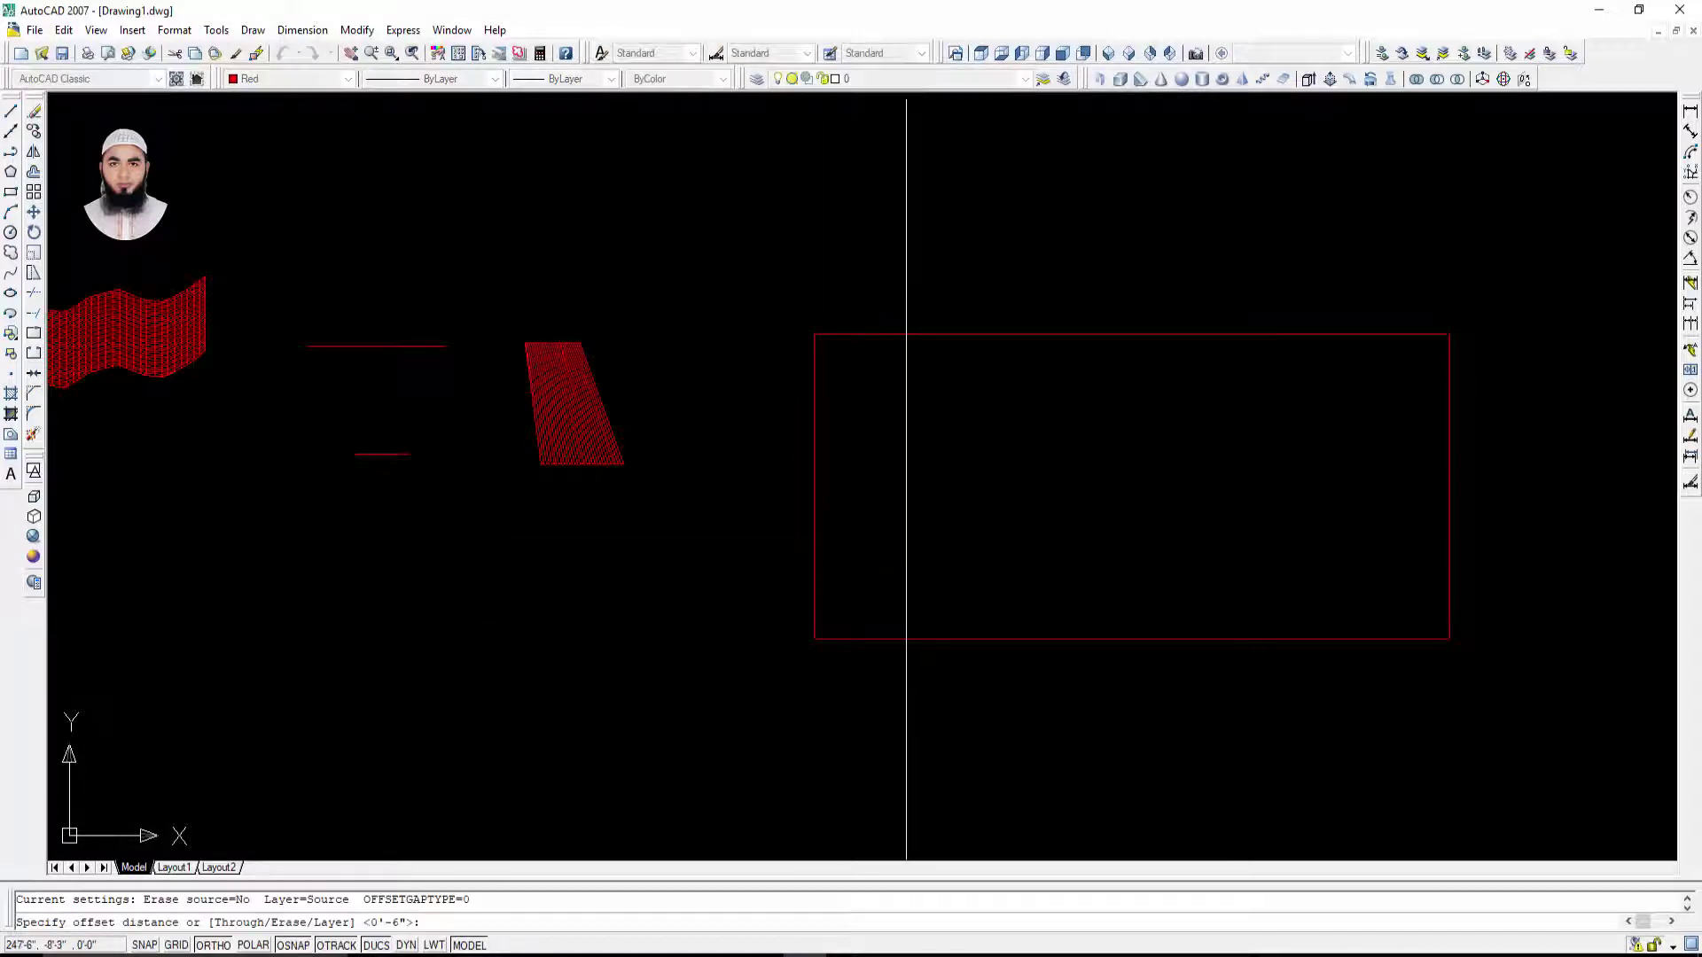
click(954, 639)
click(813, 536)
click(1074, 538)
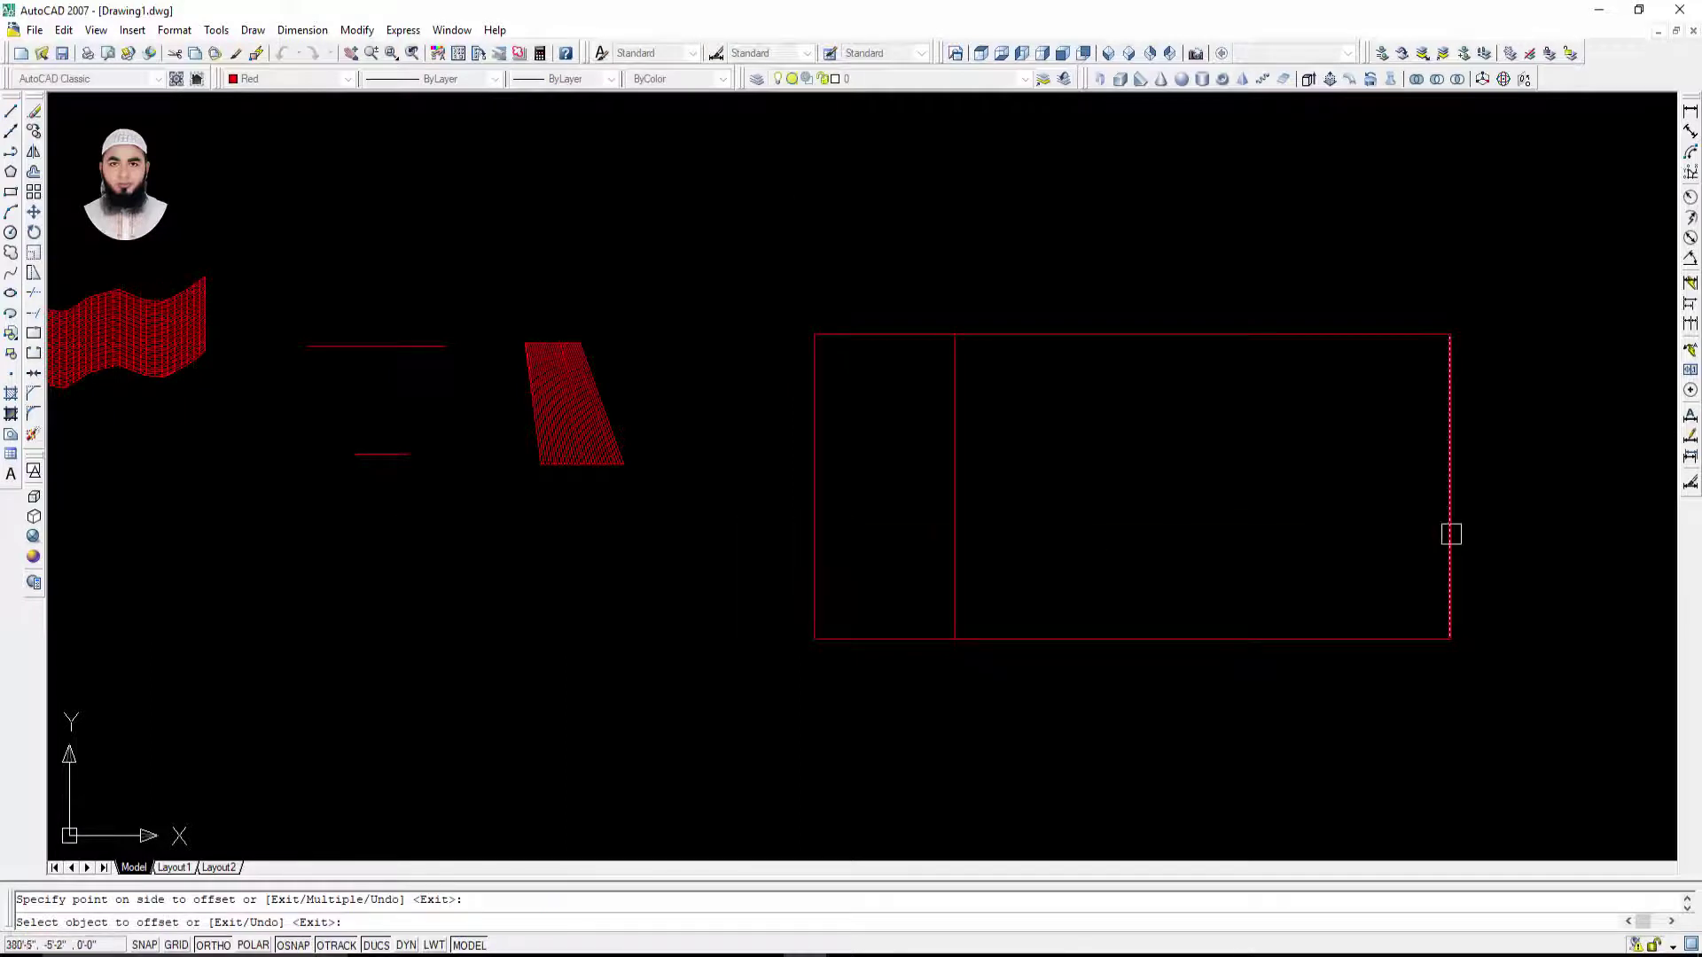
click(1174, 551)
key(Escape)
Step: Draw hip lines from both left corners to the left ridge end, plus the top-right diagonal
text(l)
key(Return)
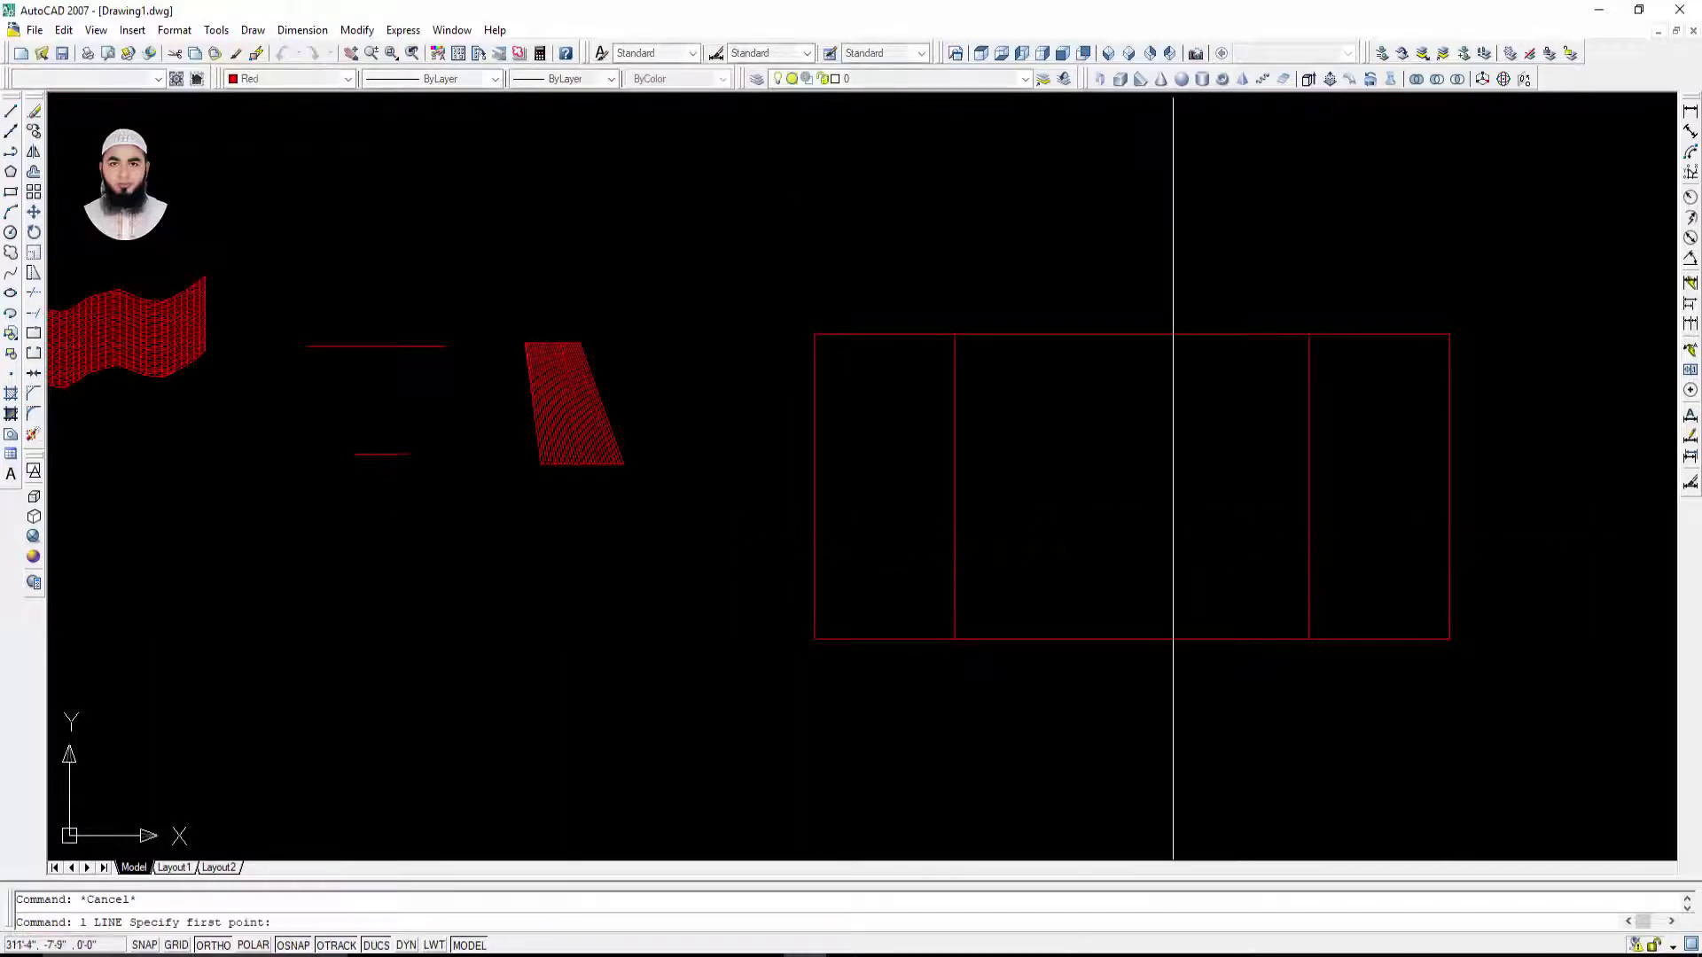
click(813, 638)
click(954, 486)
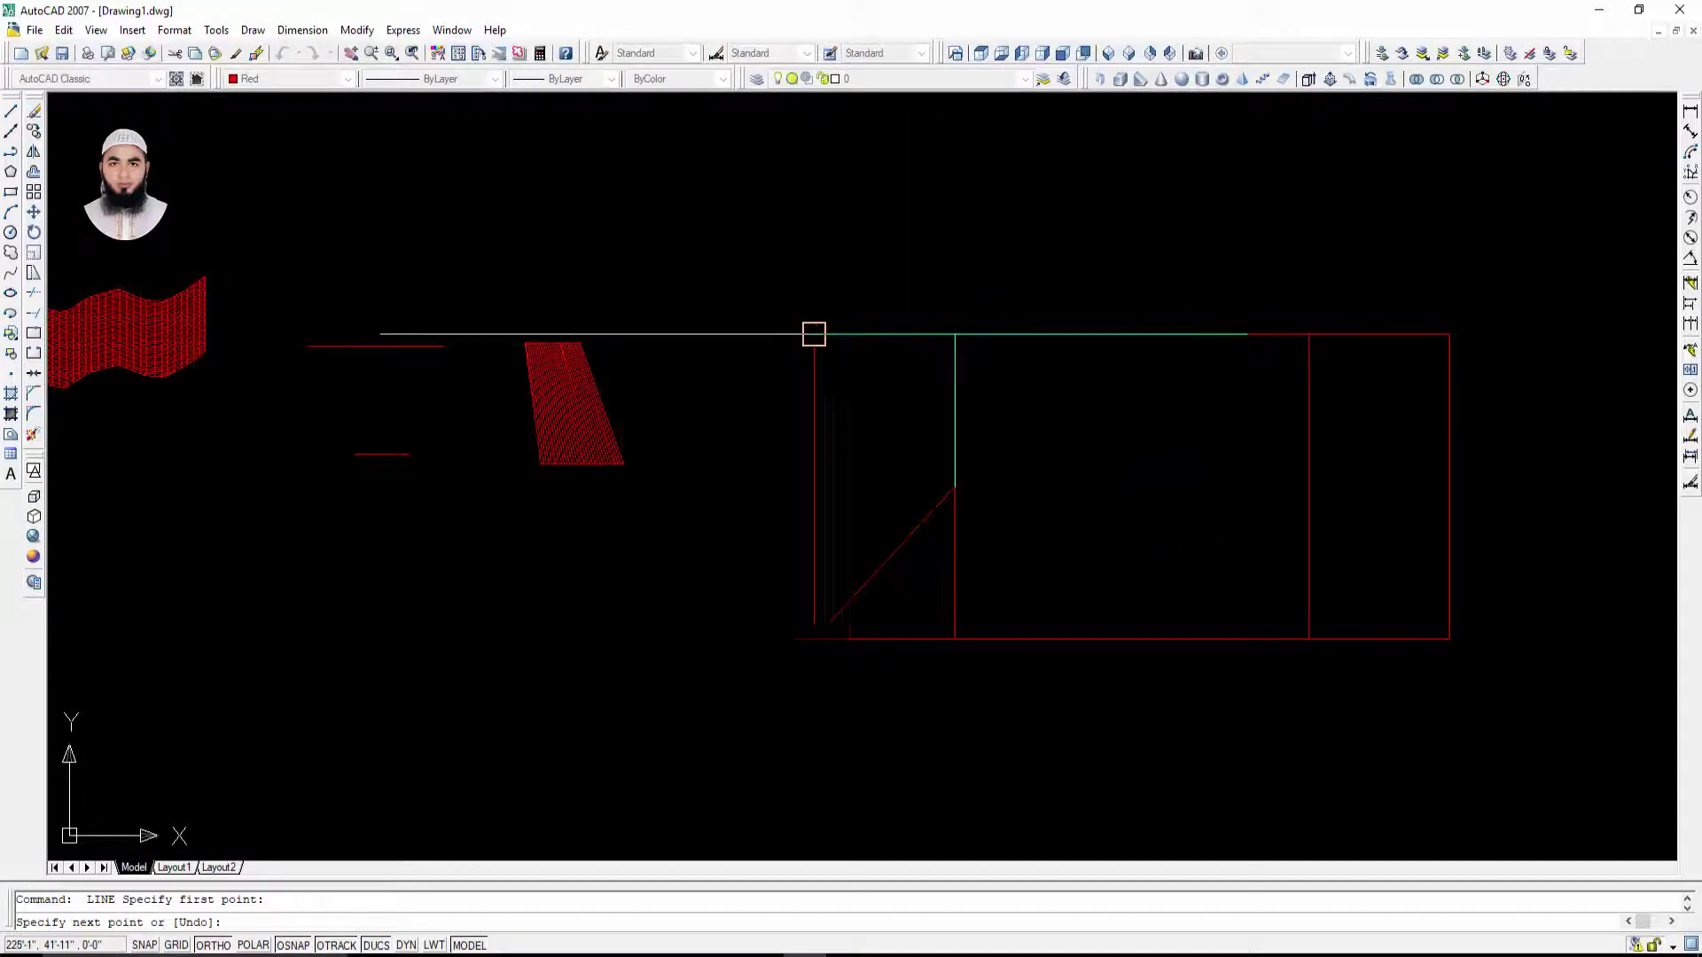
click(813, 335)
key(Escape)
key(Escape)
key(Return)
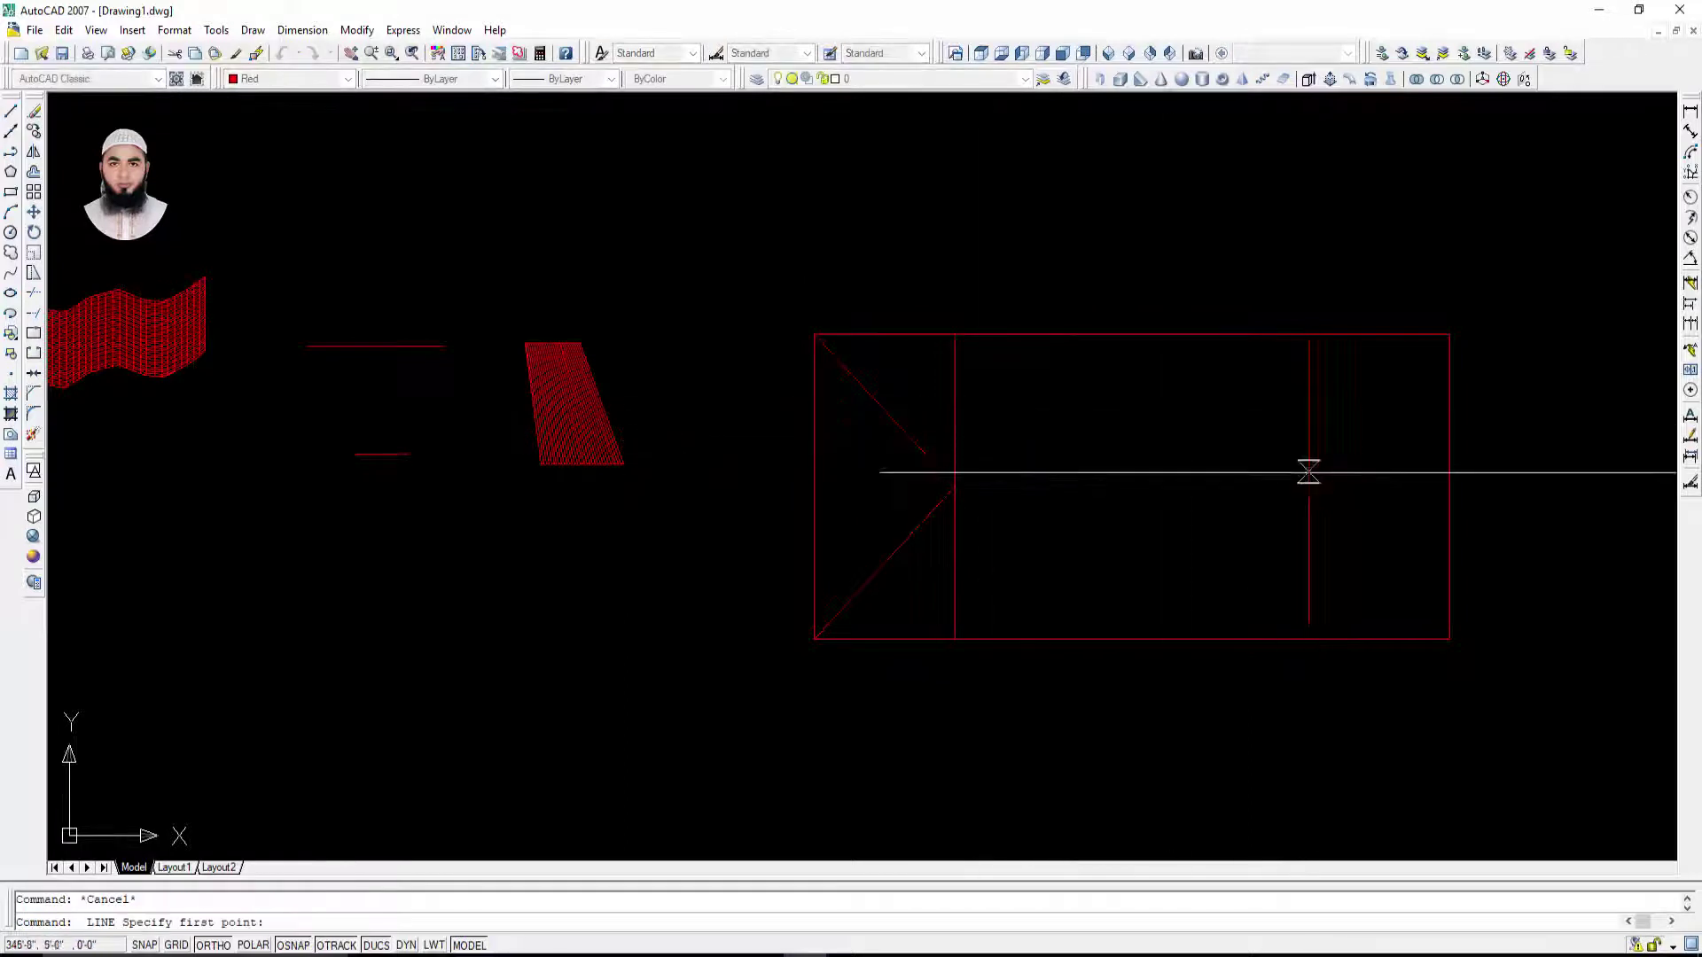
click(1308, 486)
click(1449, 336)
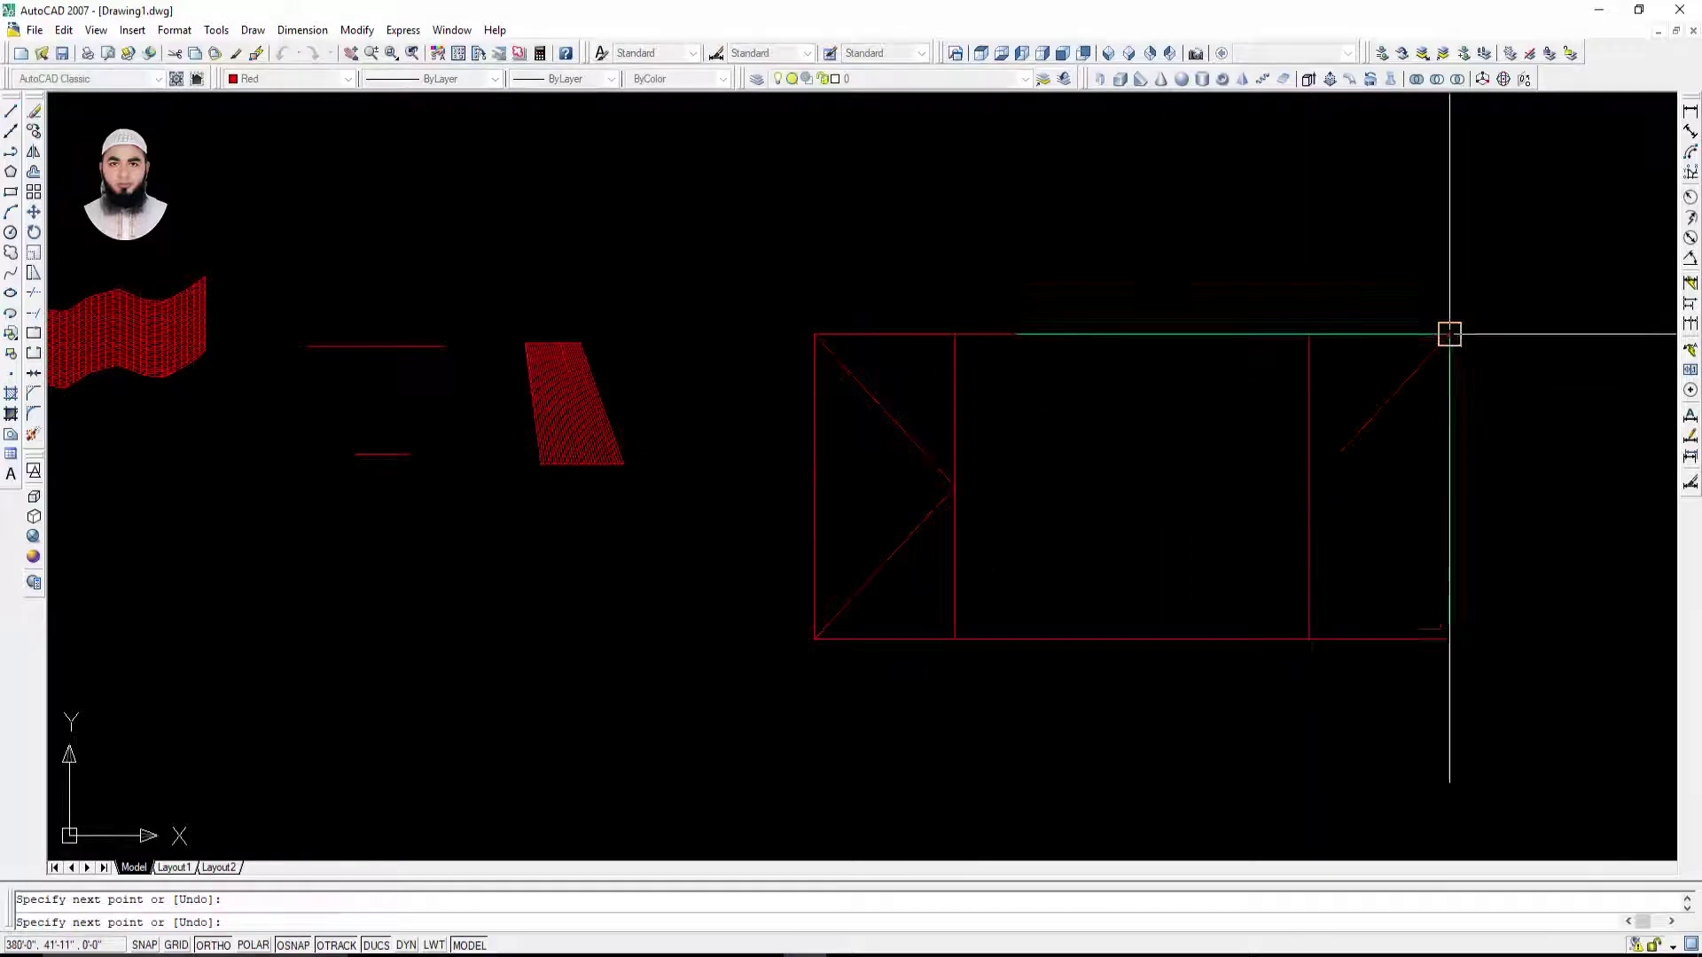
key(Return)
Step: Add the bottom-right diagonal and the ridge line, then erase the two vertical helpers
key(Return)
click(1309, 487)
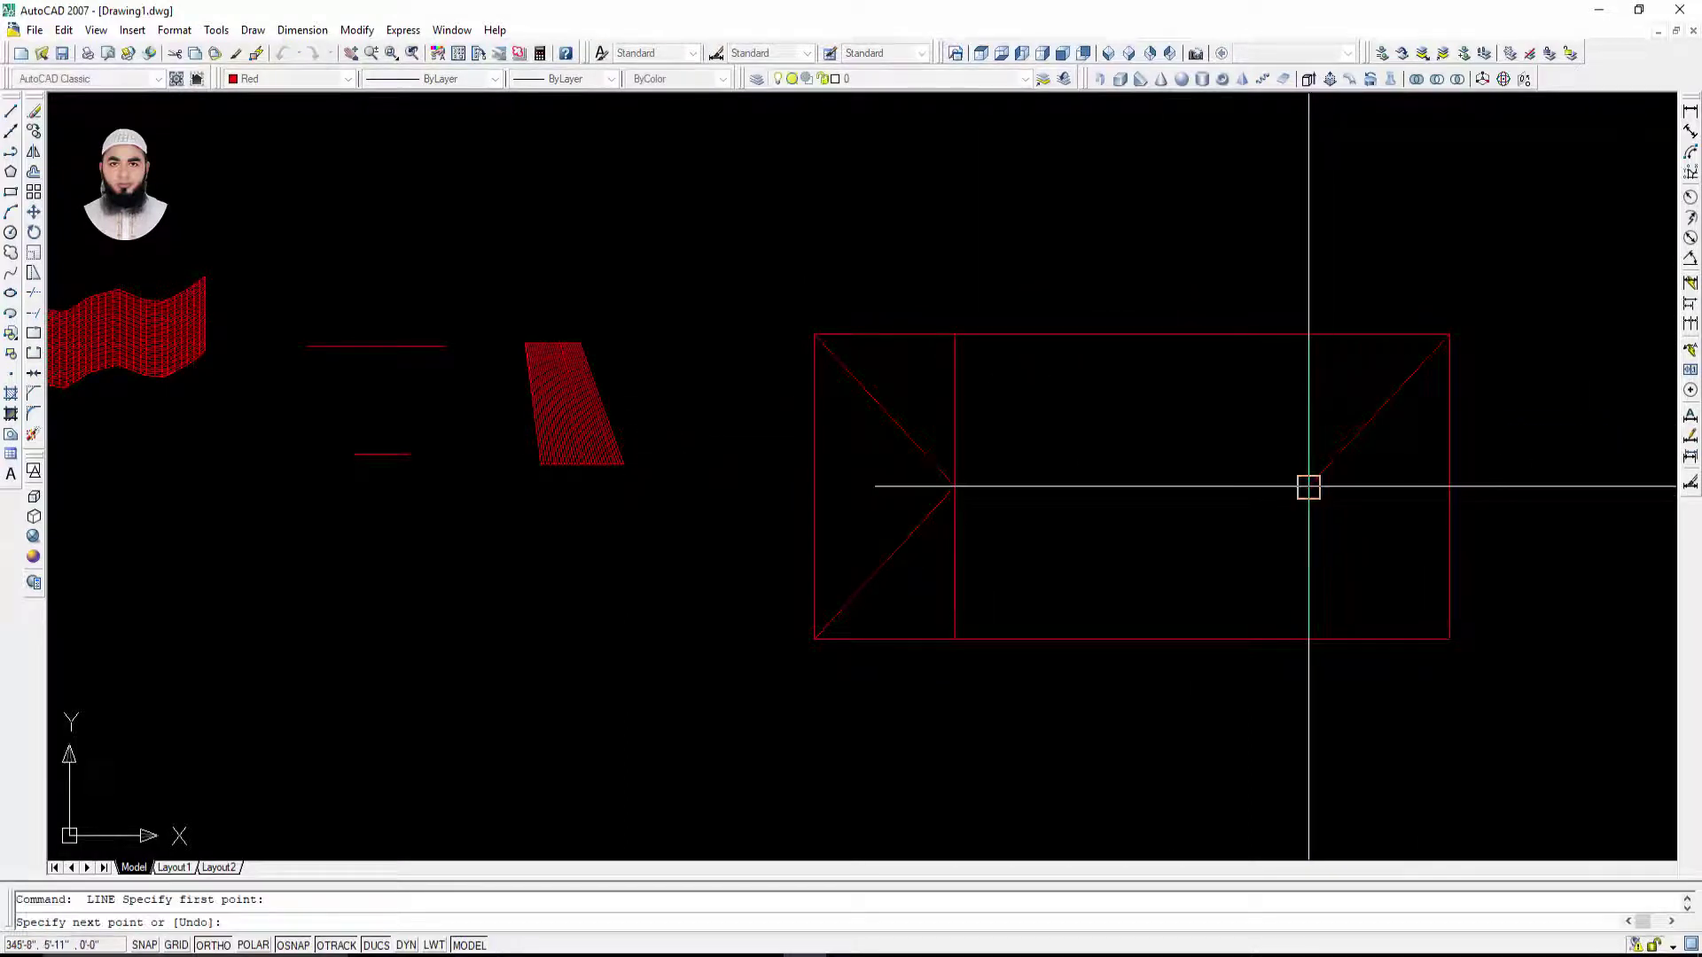
click(1449, 638)
key(Return)
key(Return)
click(1308, 486)
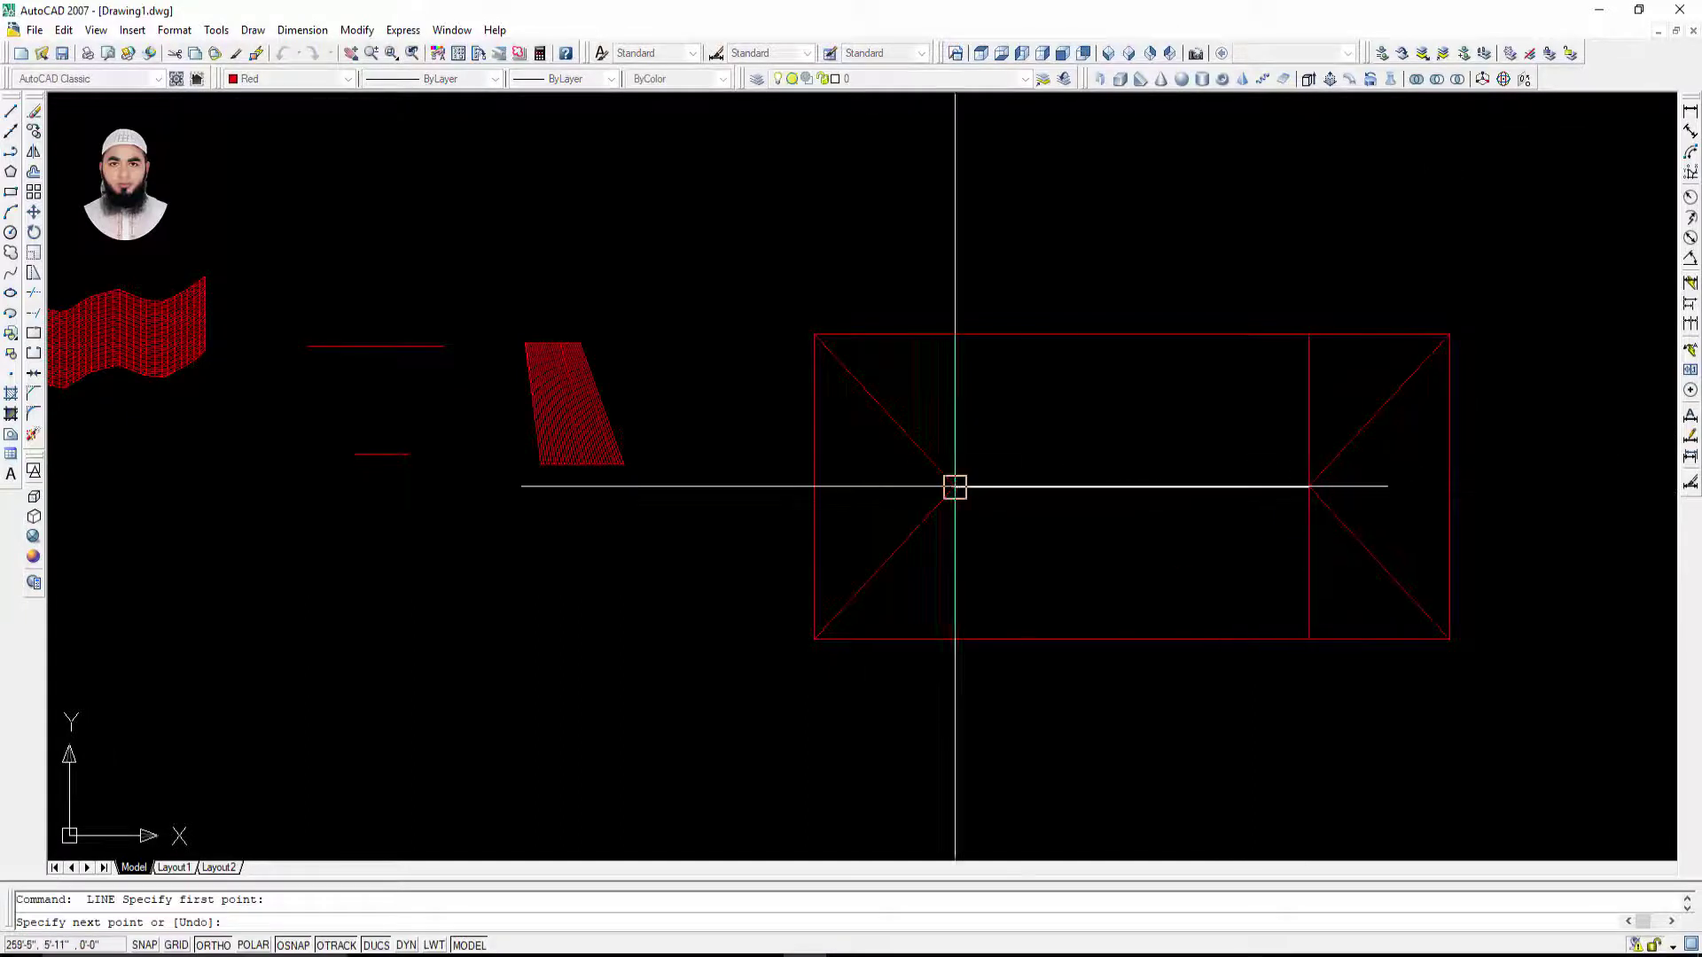
click(954, 486)
key(Escape)
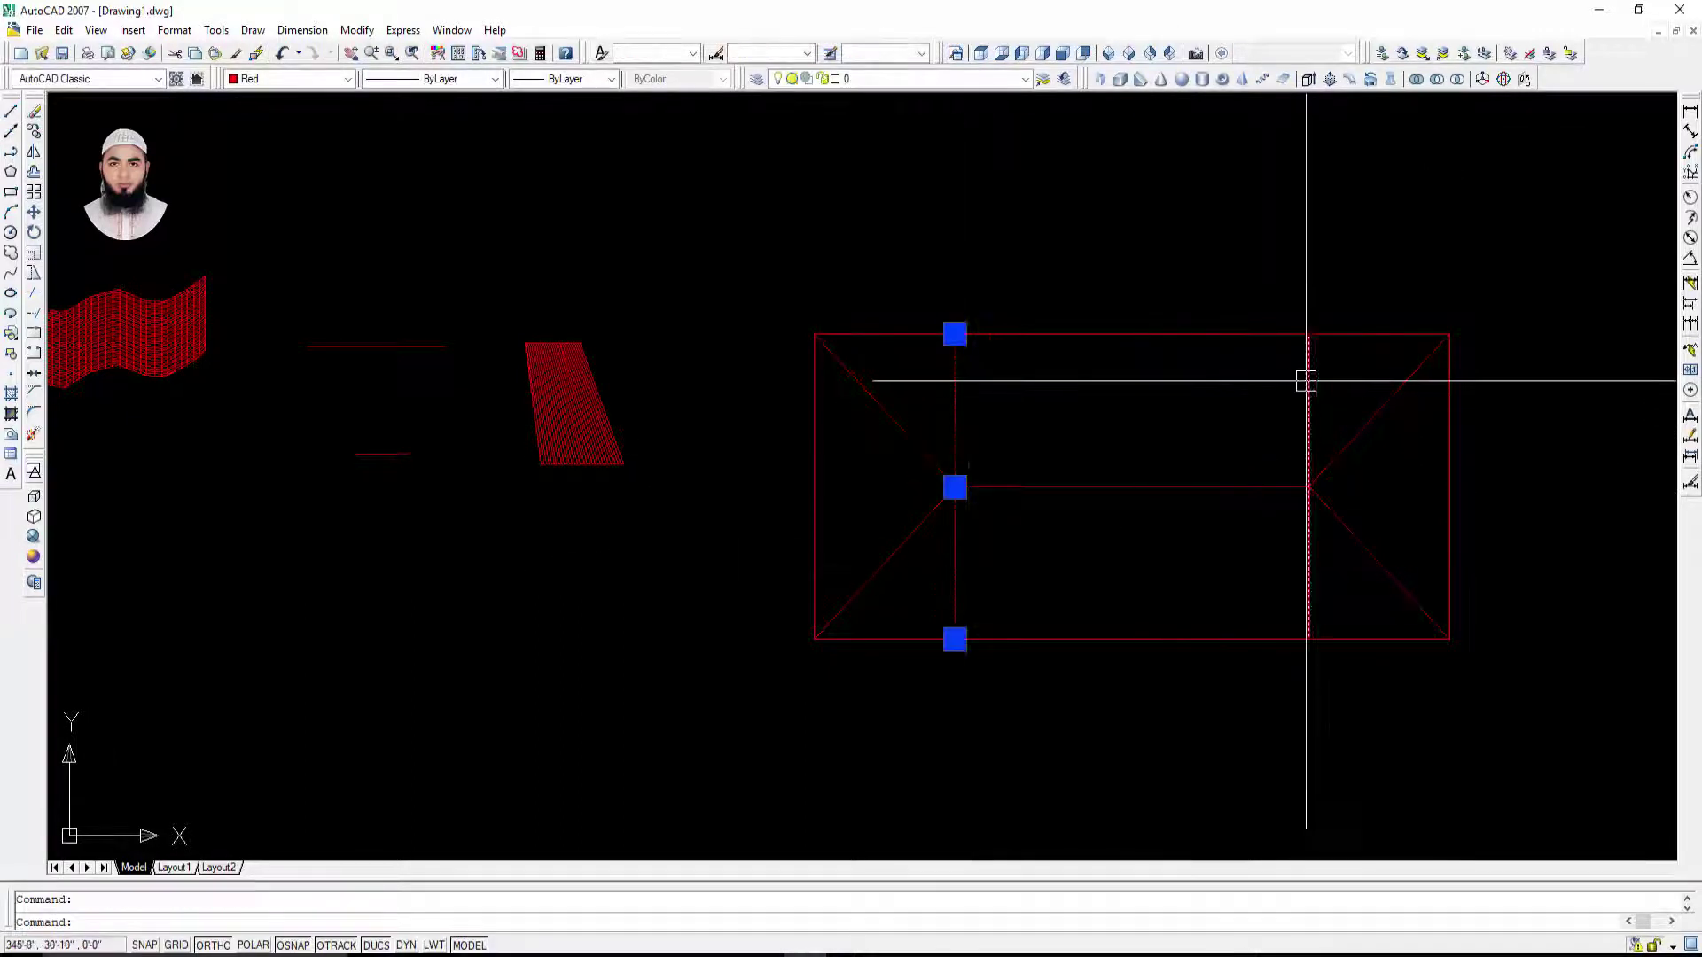
key(Delete)
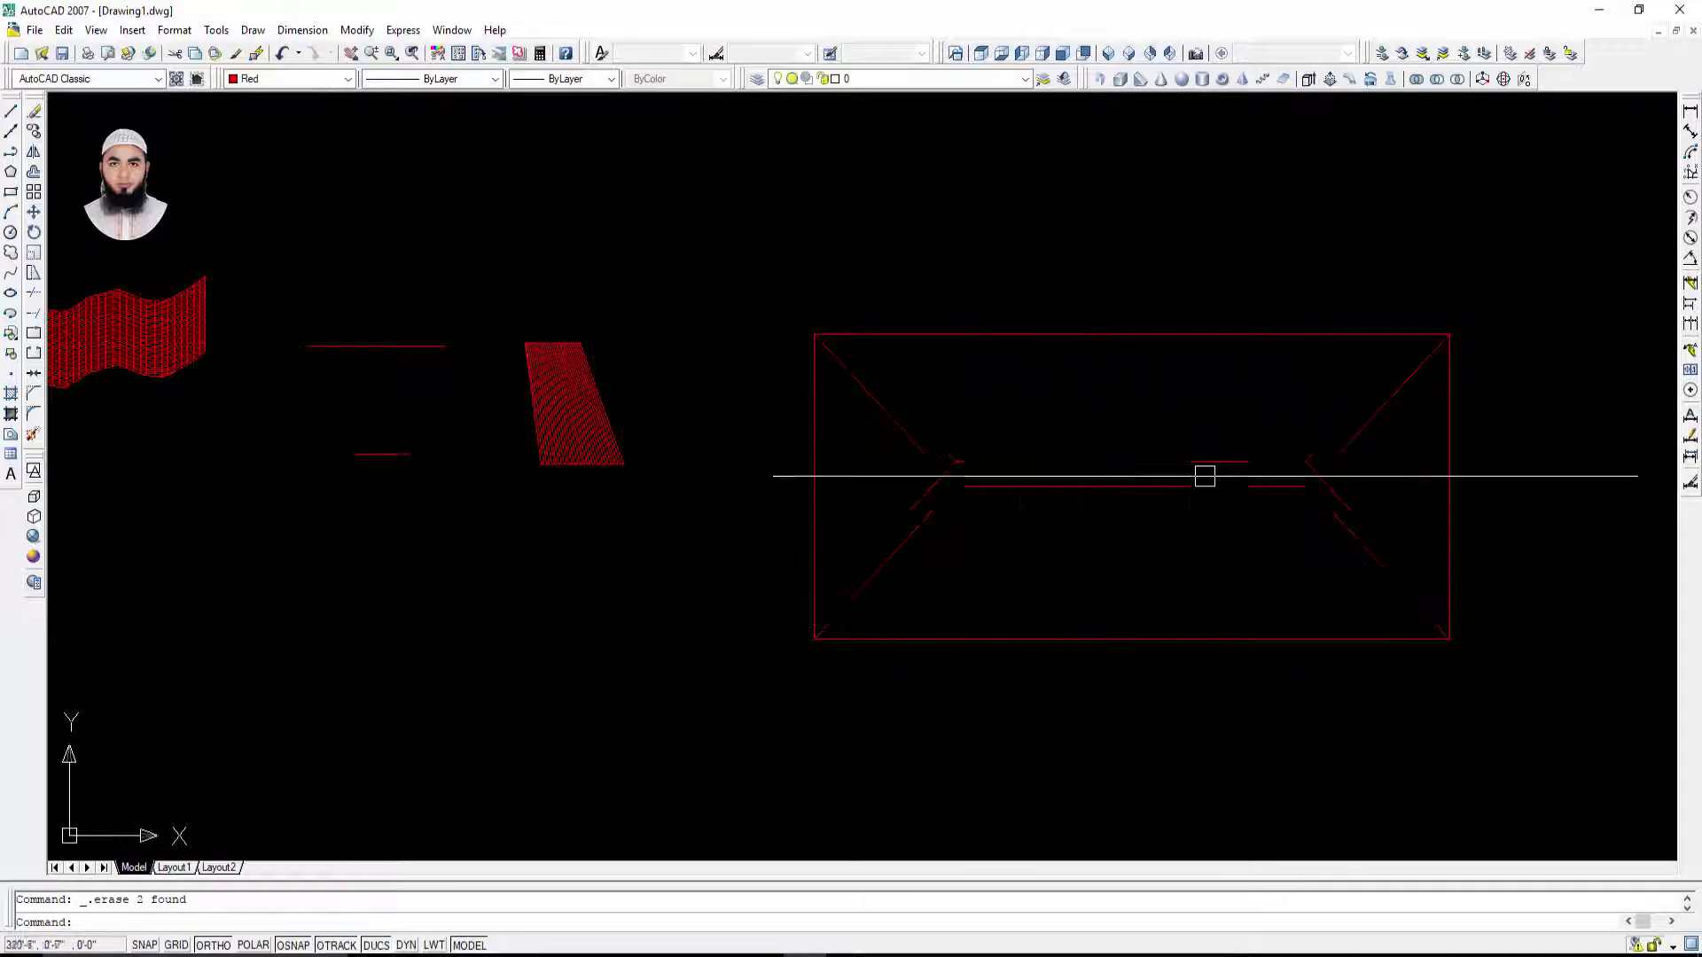
scroll(843, 342, up, 2)
scroll(881, 408, down, 3)
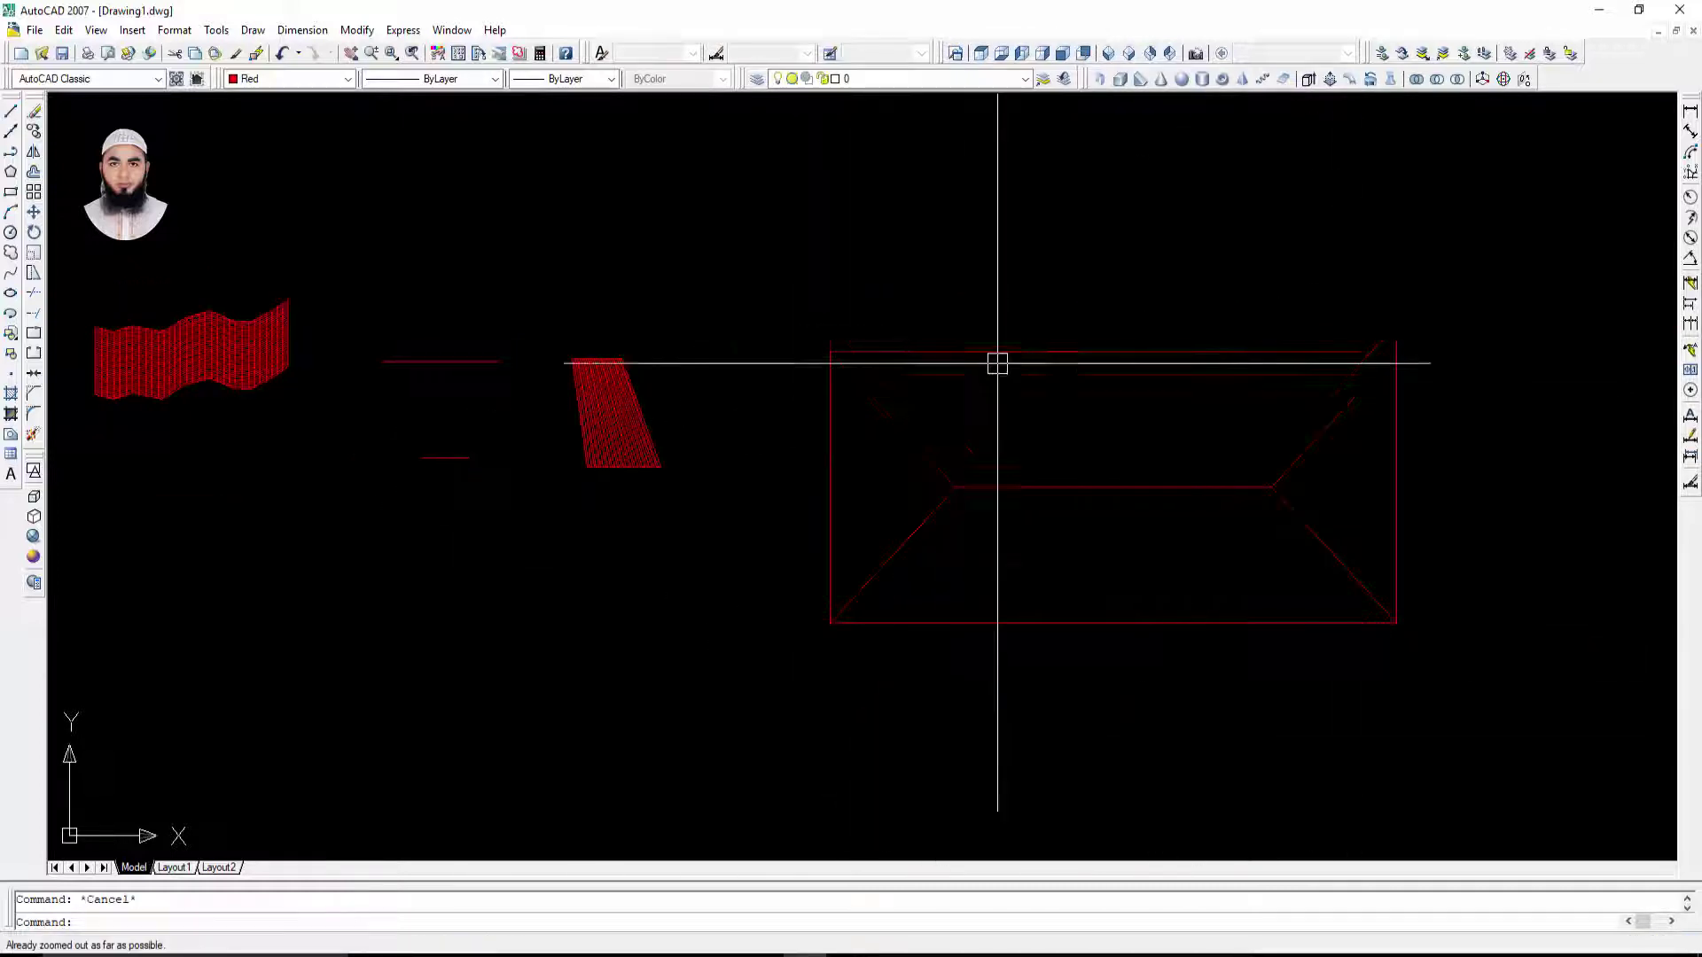
Step: Show the roof in SW Isometric view with the grey 3D Wireframe visual style
click(1109, 55)
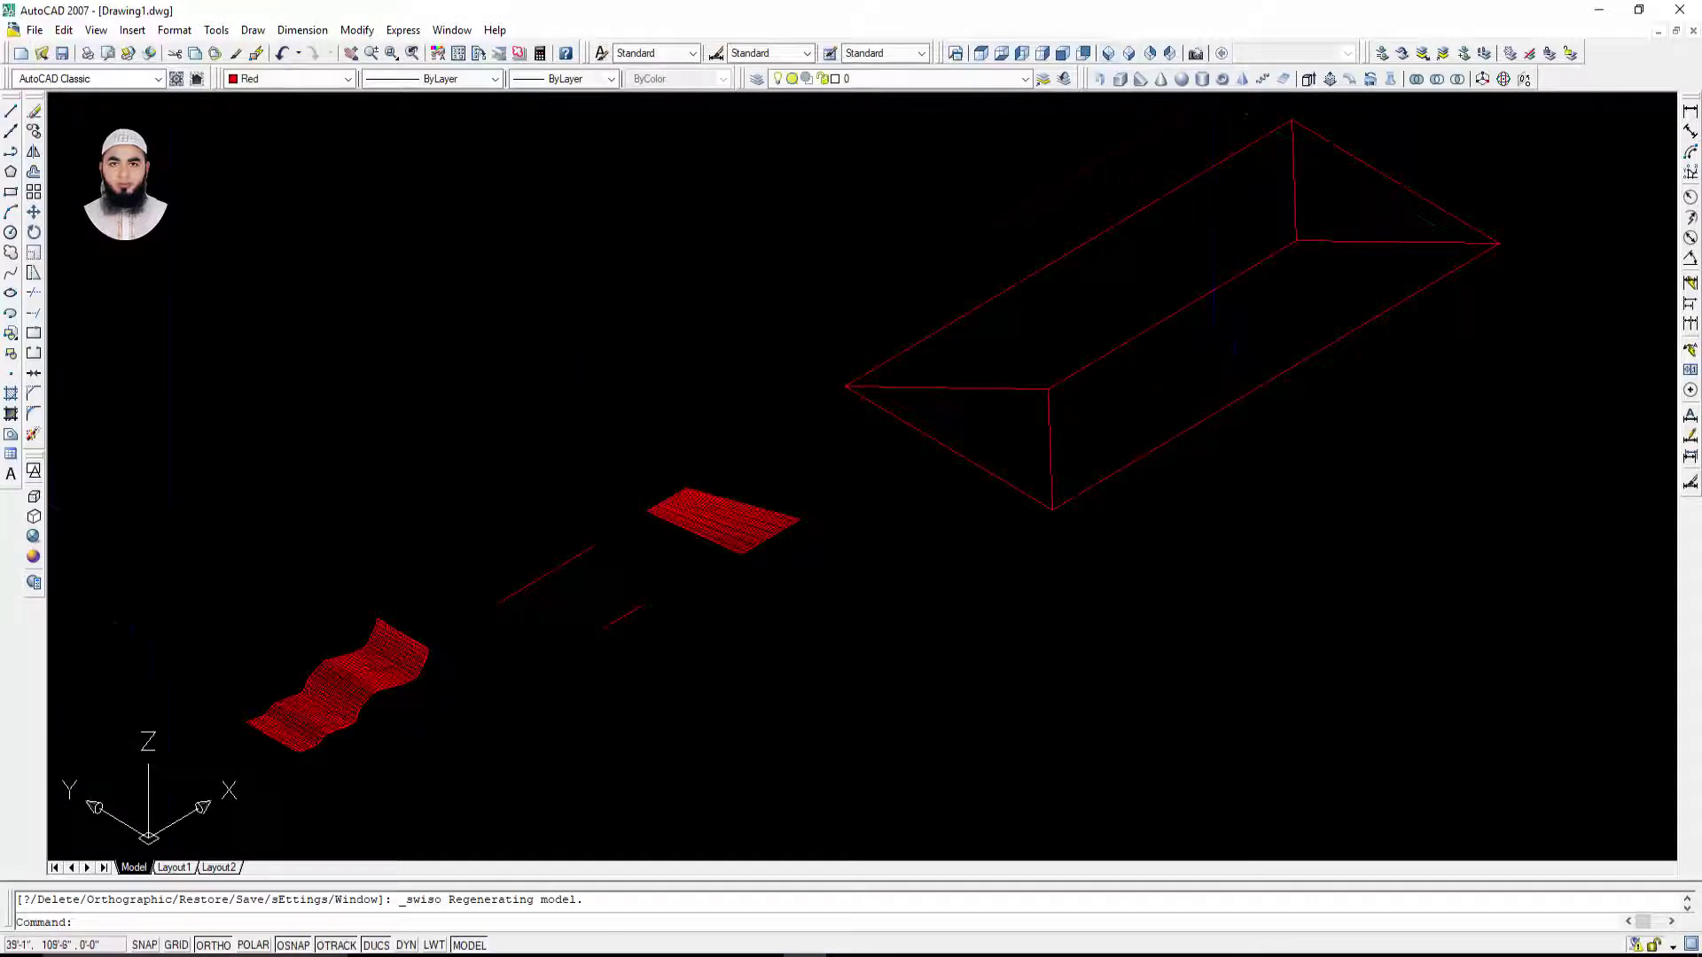
click(36, 476)
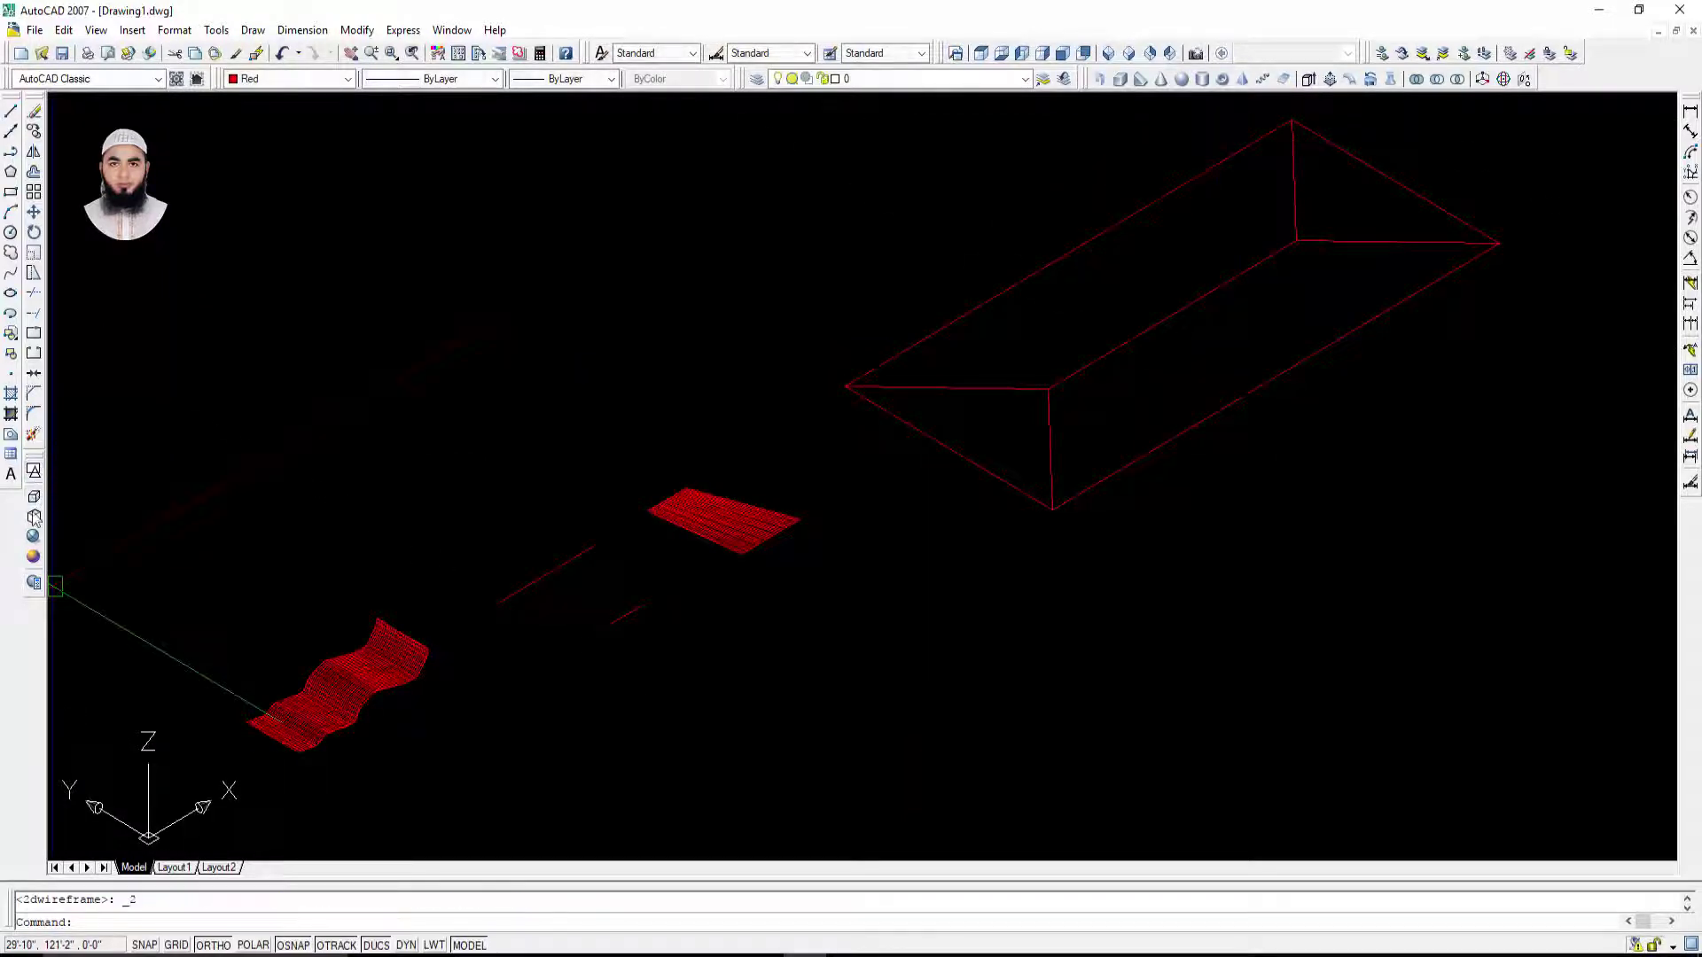
click(35, 543)
scroll(895, 602, up, 3)
scroll(872, 547, up, 3)
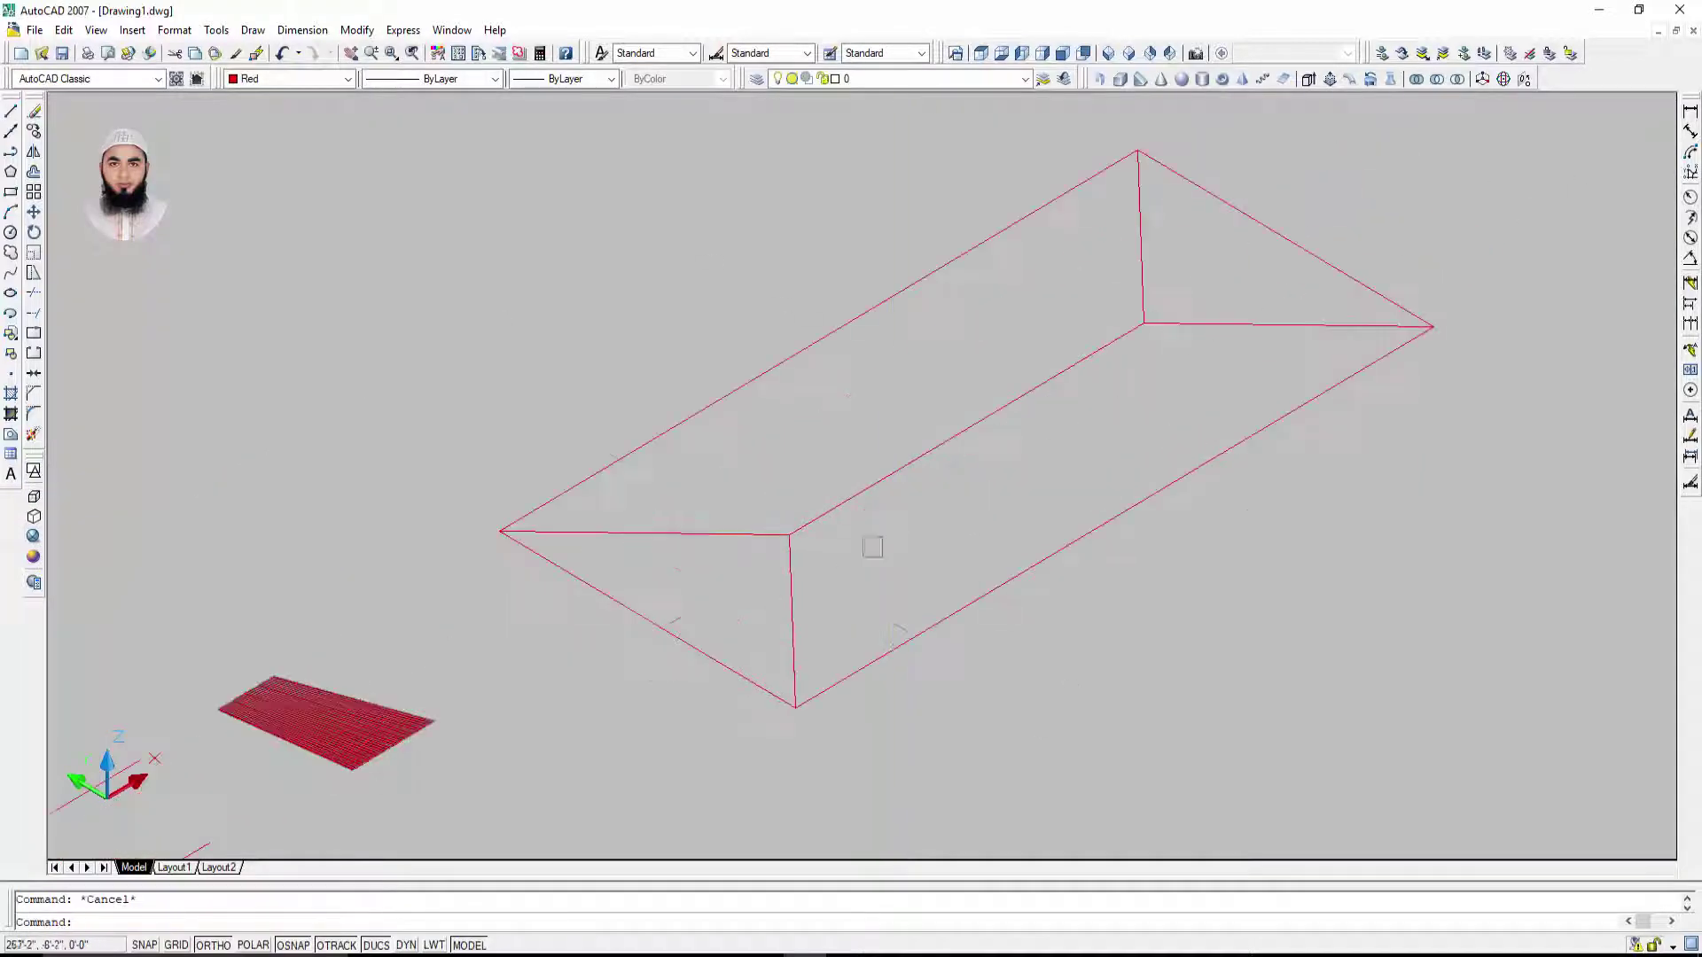
scroll(809, 551, up, 2)
scroll(878, 589, down, 5)
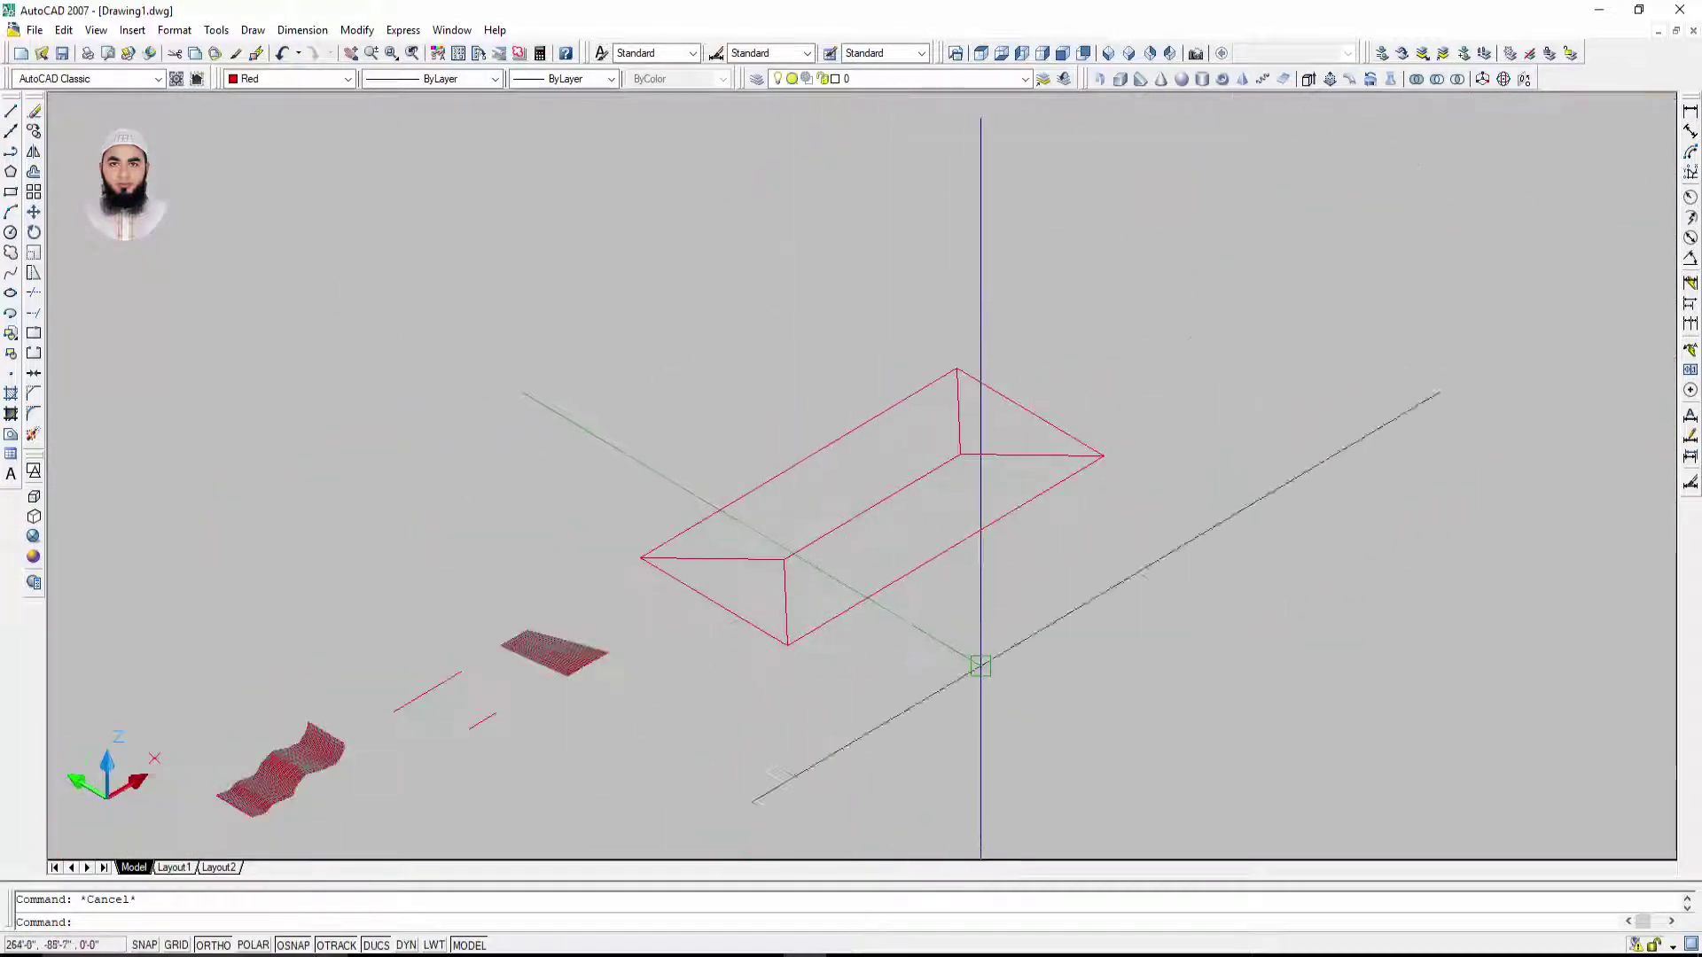
Step: Orbit the roof edge-on and top-down, trial-select its lines, then start STRETCH (S)
mouse_move(976, 665)
shift+middle_down()
mouse_move(948, 551)
mouse_move(1086, 558)
mouse_move(1049, 608)
mouse_move(887, 596)
shift+middle_up()
scroll(865, 603, up, 3)
click(865, 625)
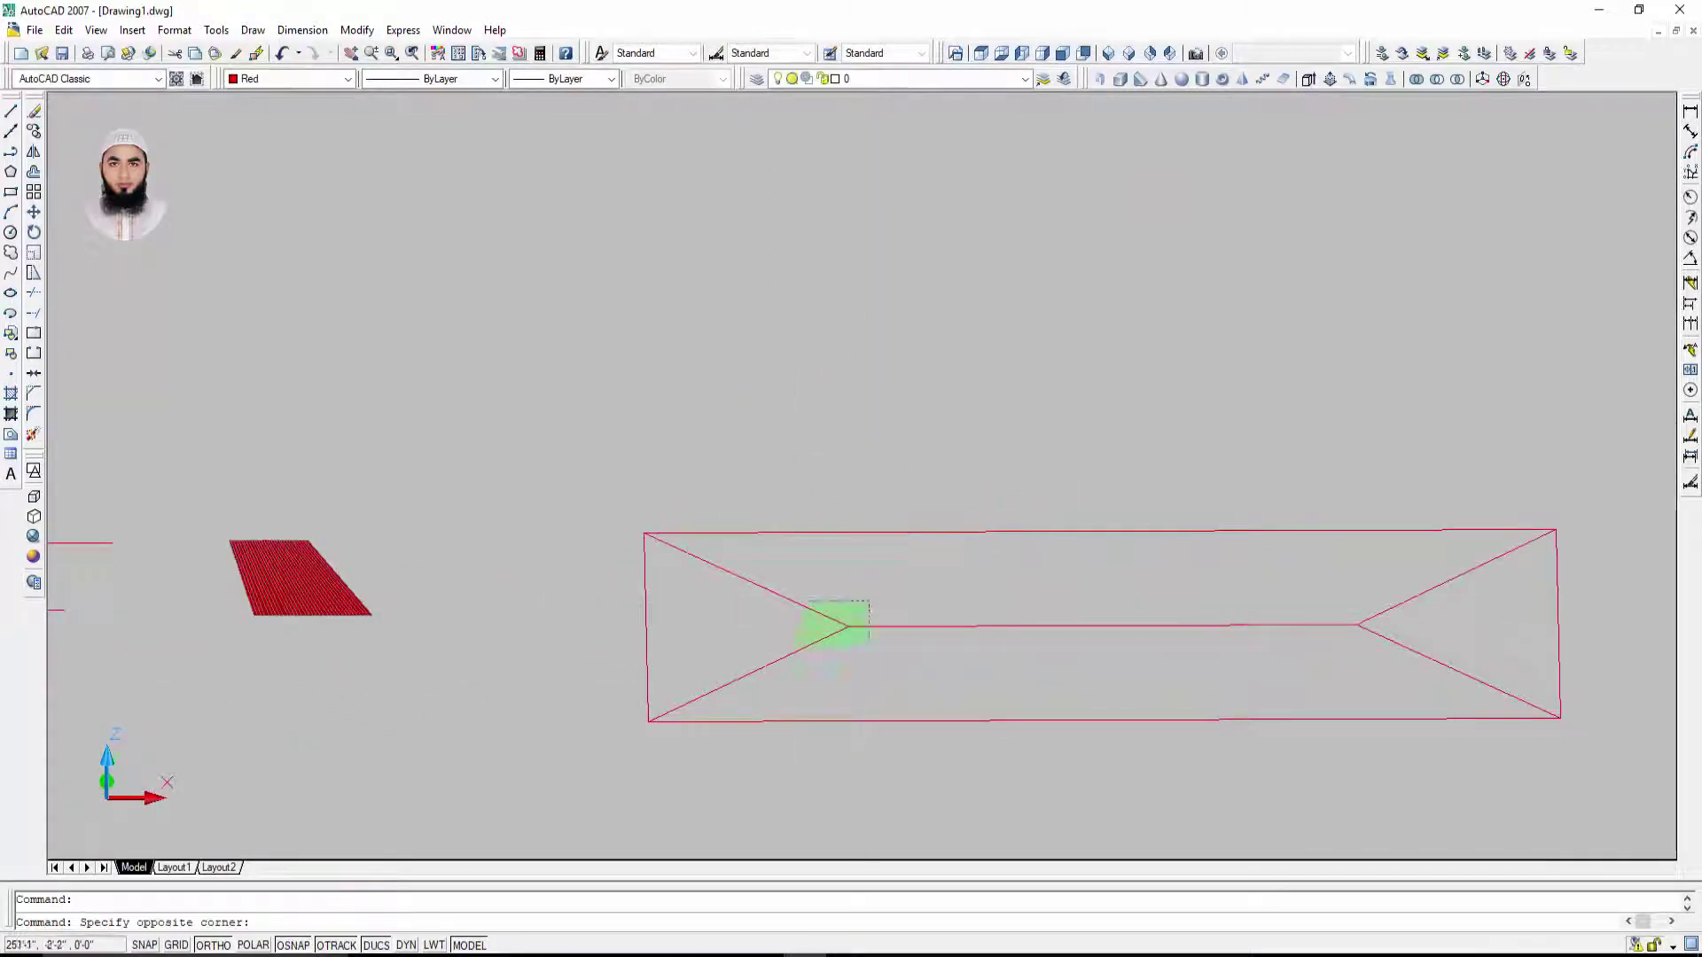
click(802, 599)
key(Escape)
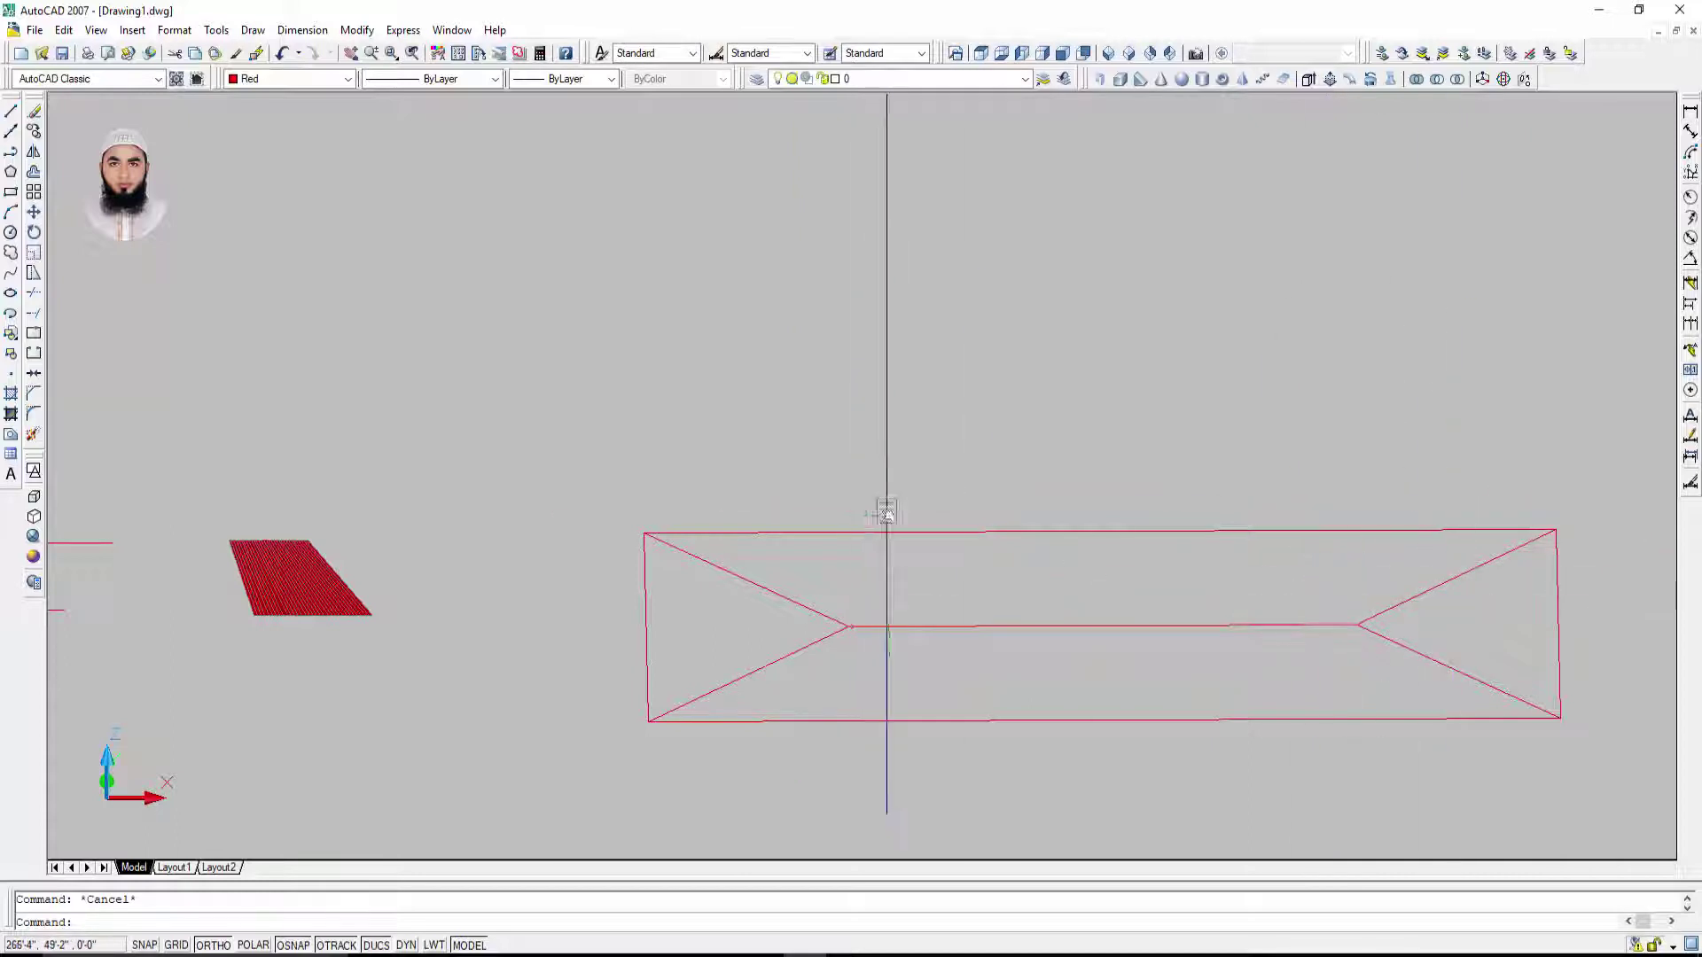
mouse_move(887, 513)
shift+middle_down()
mouse_move(858, 409)
mouse_move(1347, 248)
shift+middle_up()
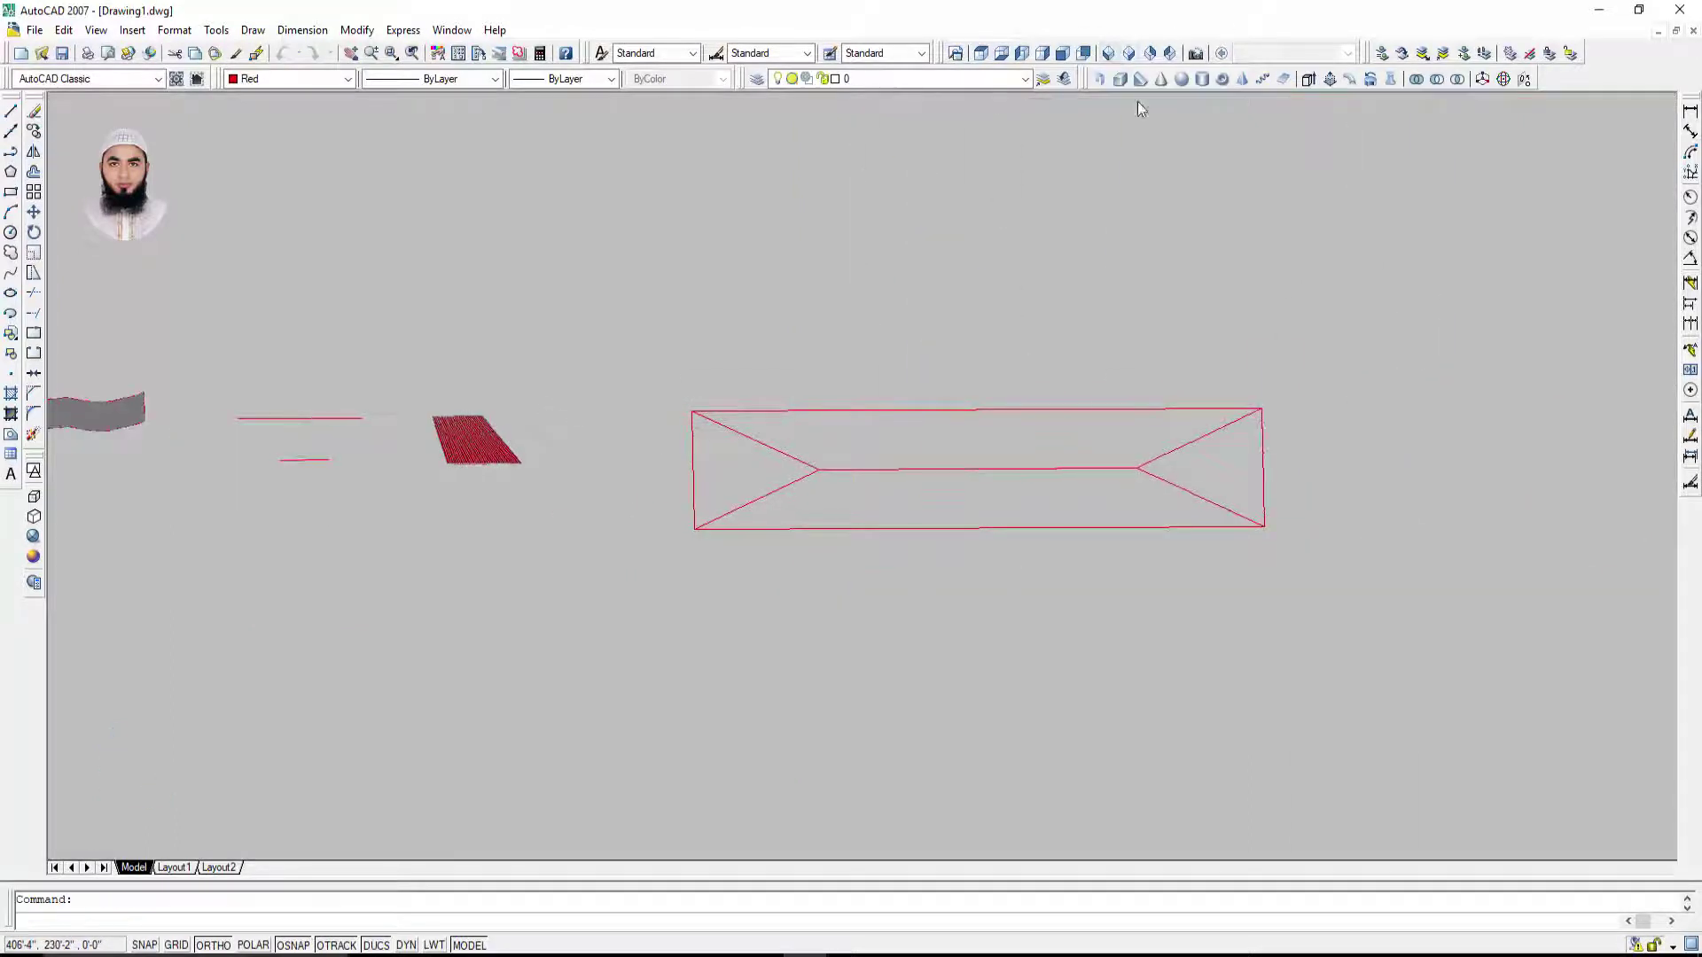
mouse_move(1140, 108)
shift+middle_down()
mouse_move(1099, 448)
mouse_move(1139, 418)
mouse_move(1046, 501)
shift+middle_up()
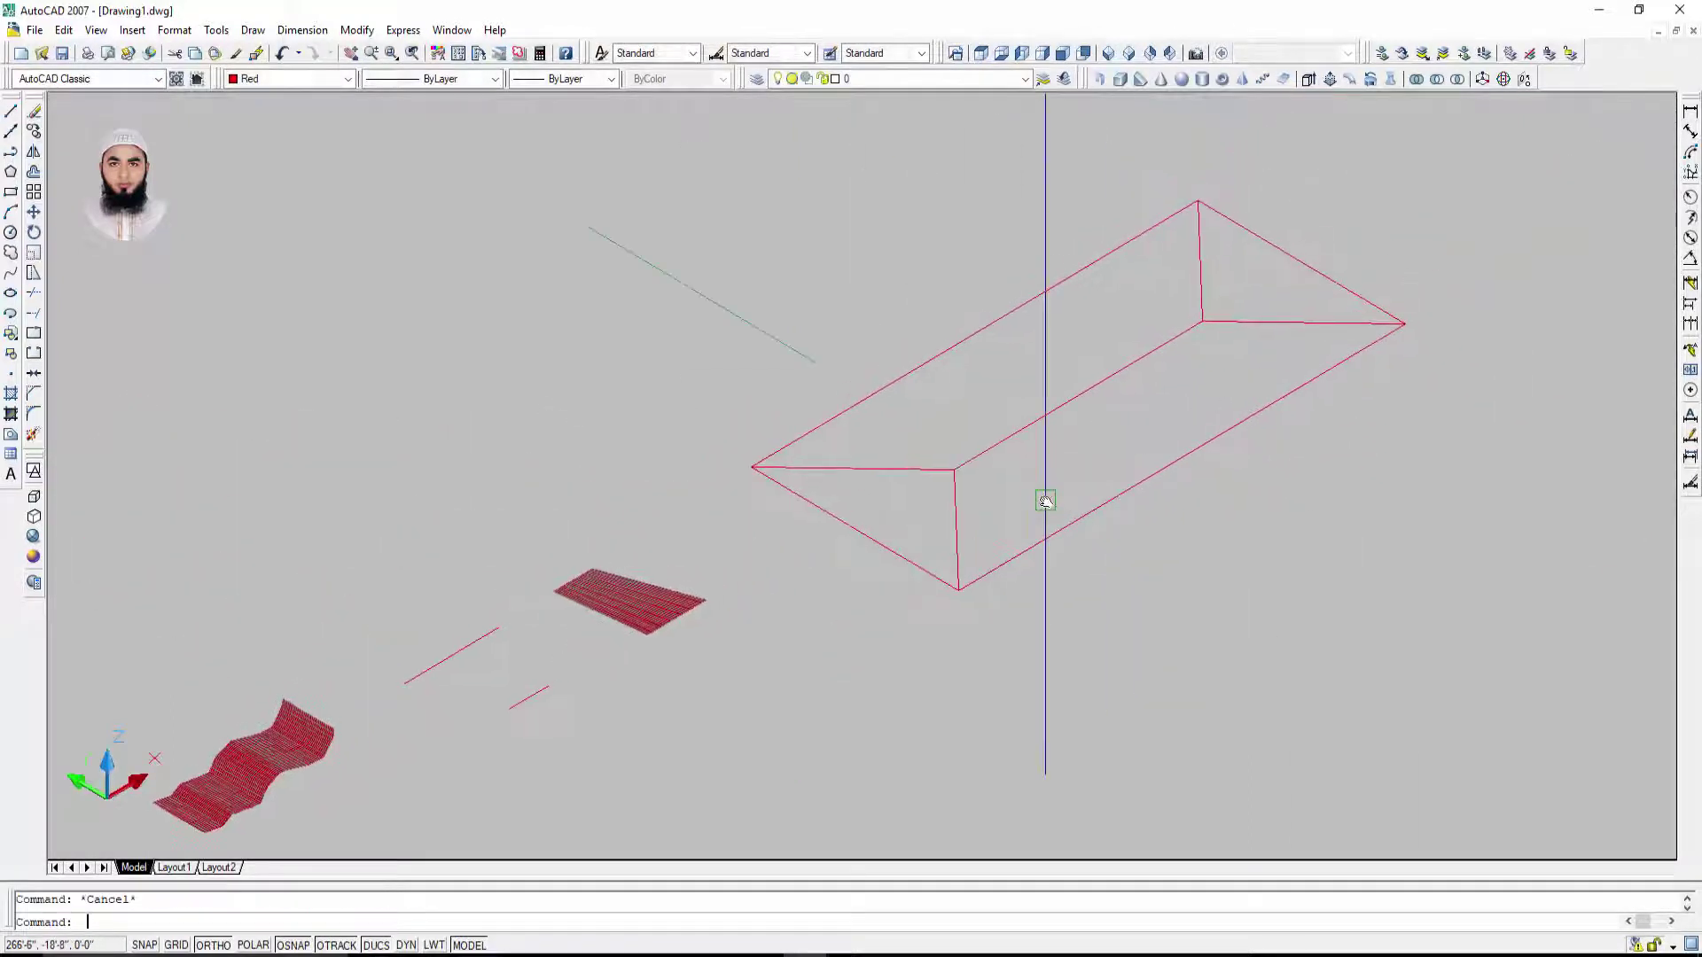
text(s)
key(Return)
Step: Stretch the first ridge end 30' upward in the +Z direction
scroll(1021, 498, up, 2)
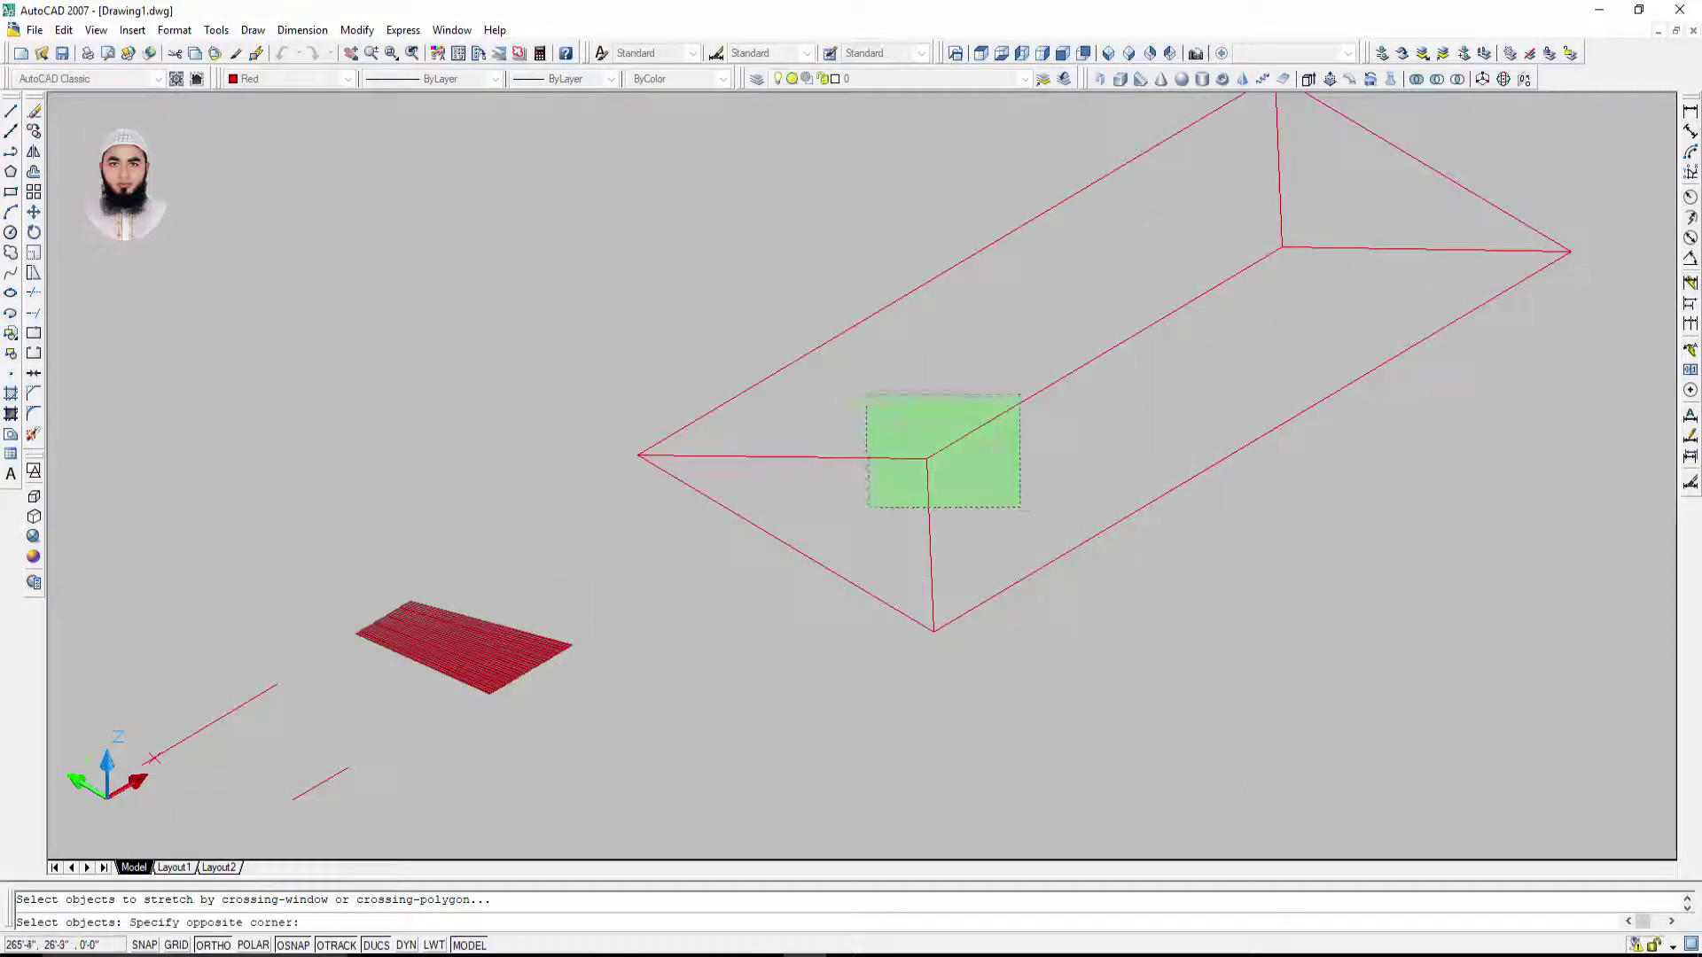
key(Return)
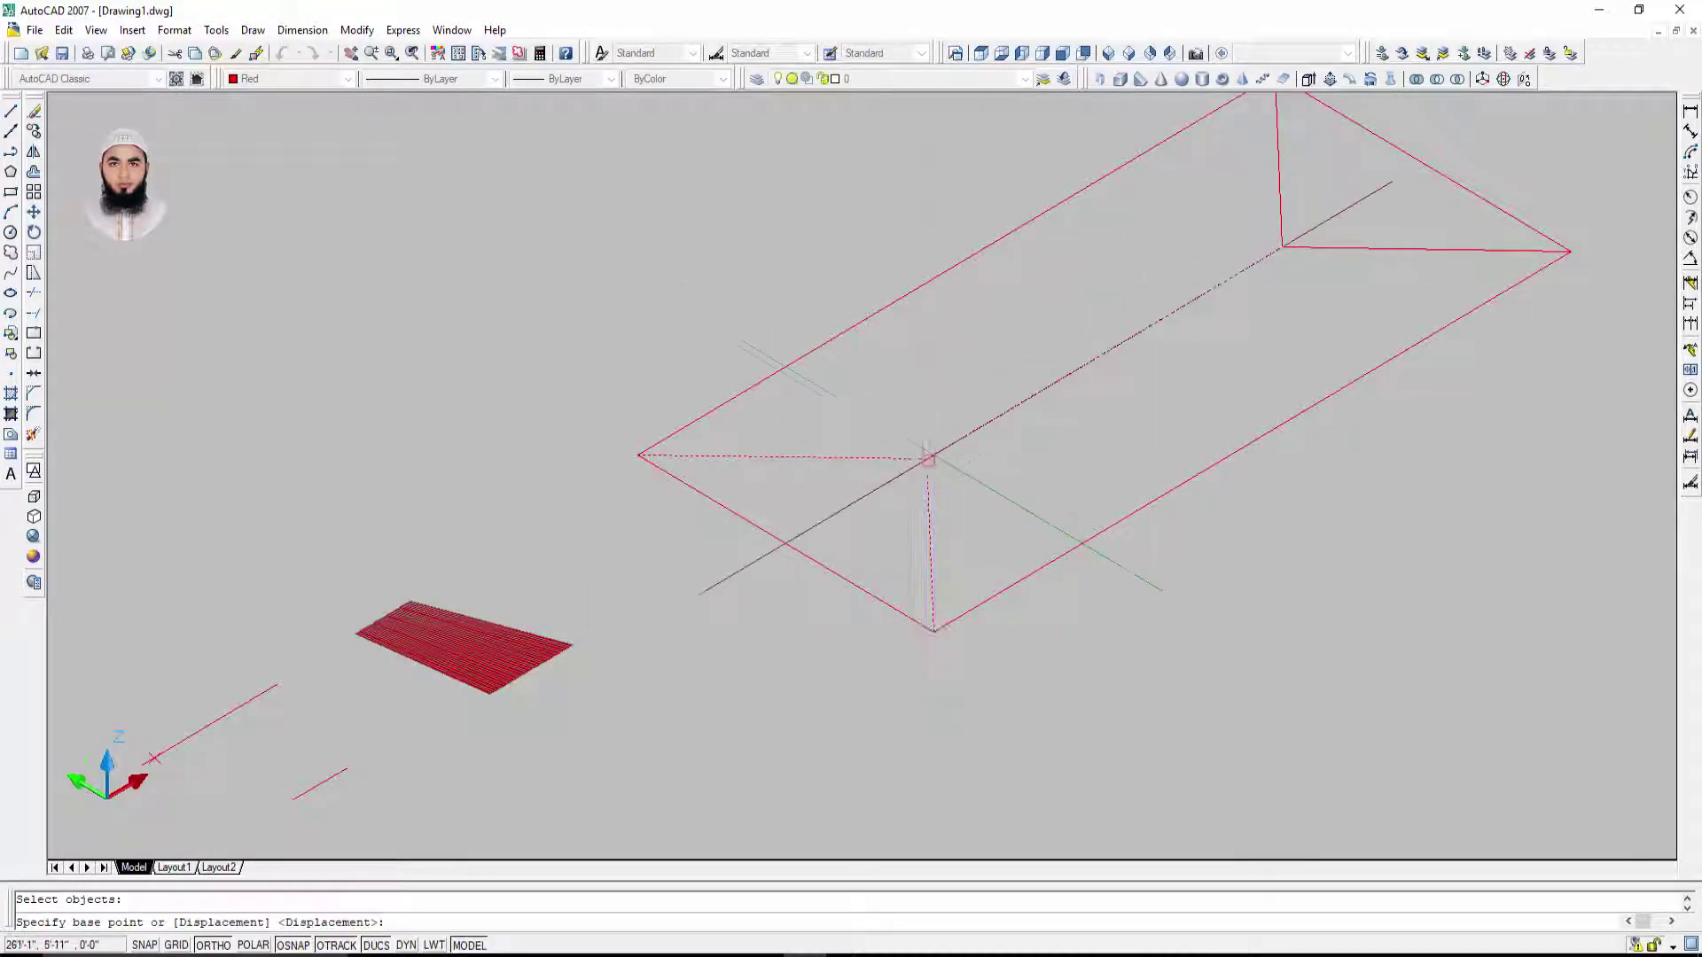
click(927, 459)
scroll(944, 345, up, 2)
text(30)
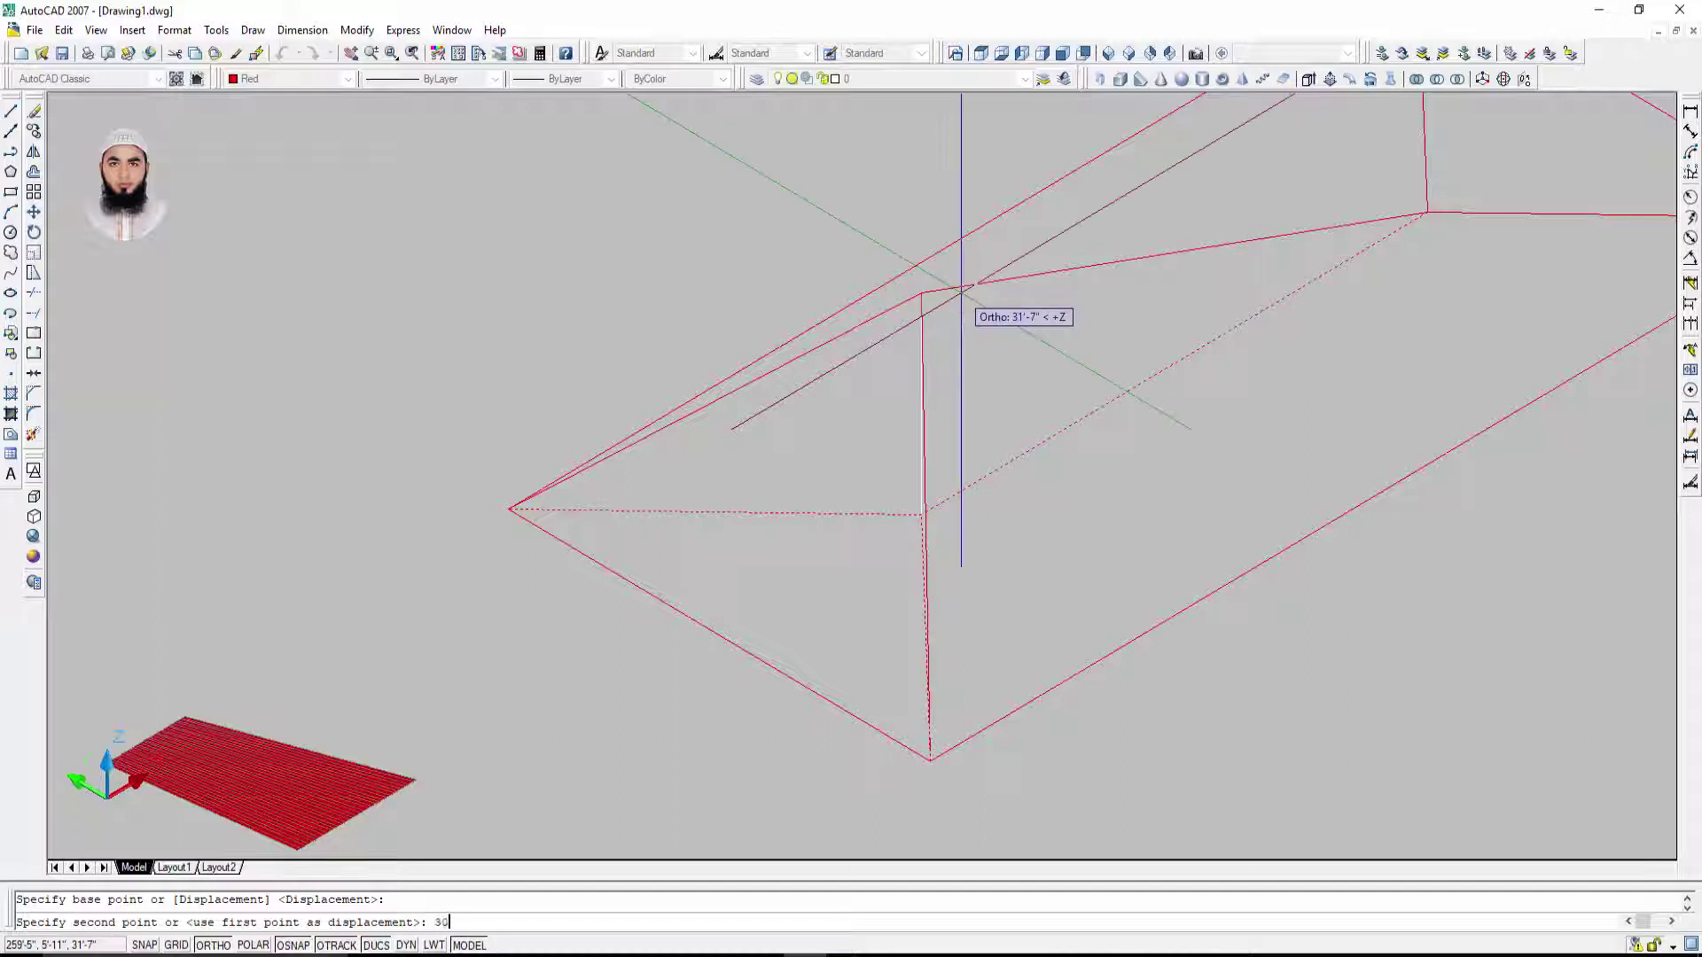
text(')
key(Return)
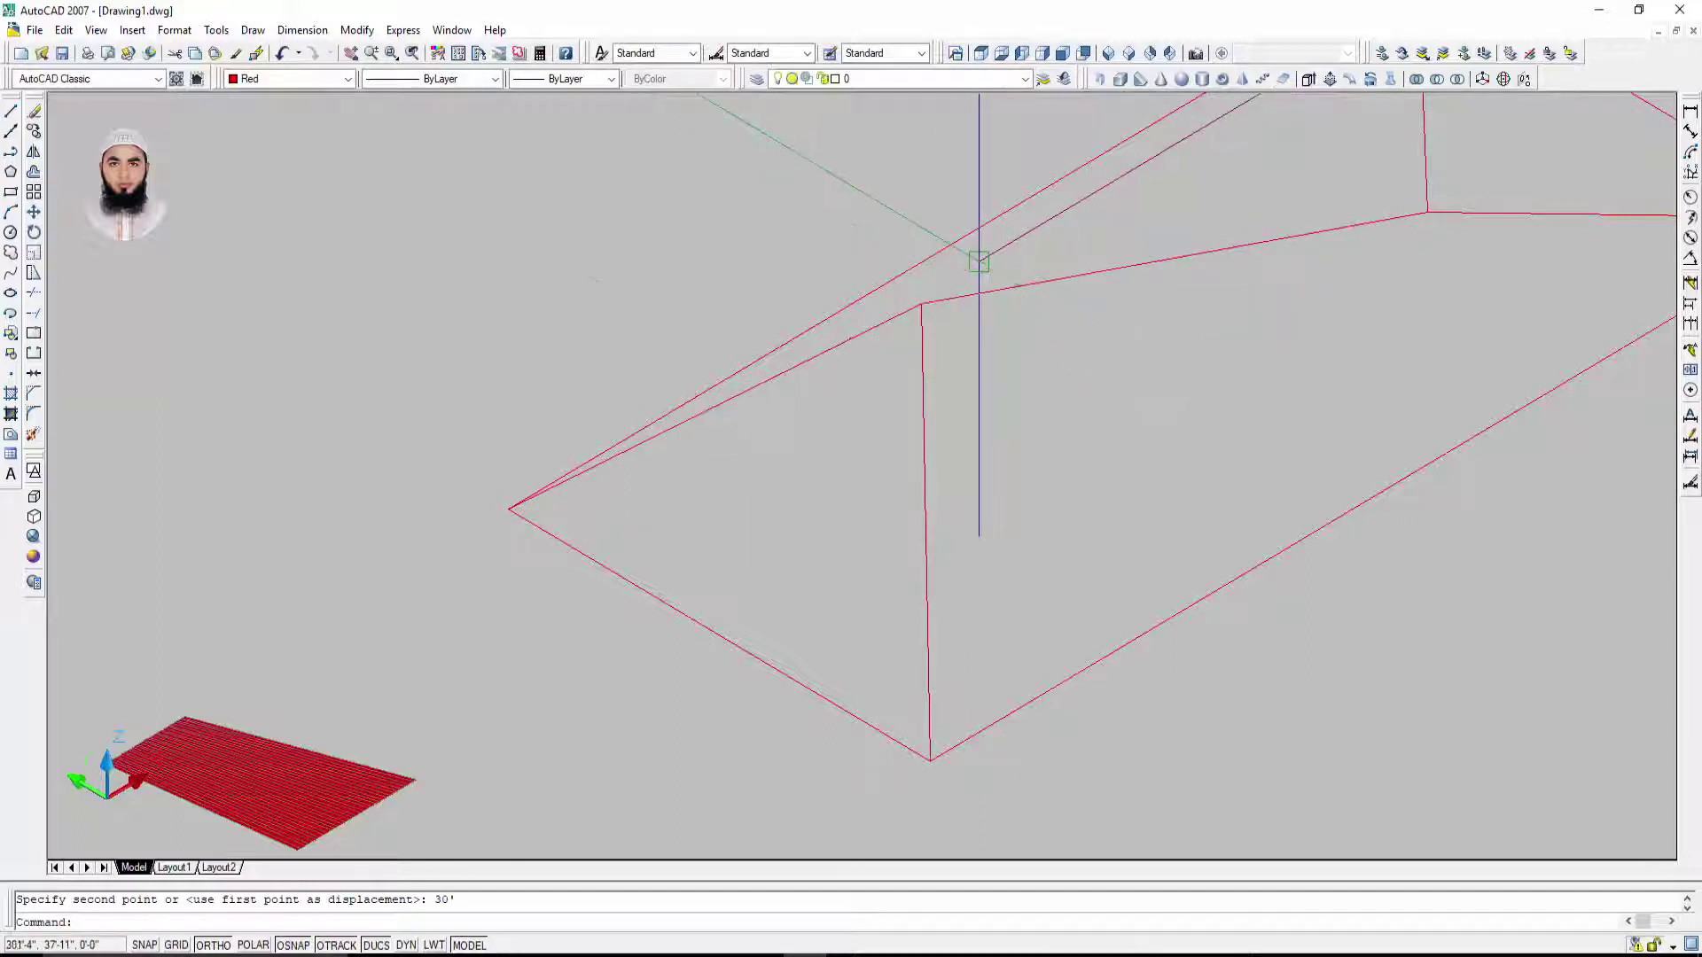
scroll(984, 567, down, 3)
Step: Begin a second stretch on the other ridge end, cancel it, and orbit to a low side angle
middle_drag(1132, 475, 931, 562)
scroll(1093, 440, up, 2)
key(Return)
click(1133, 379)
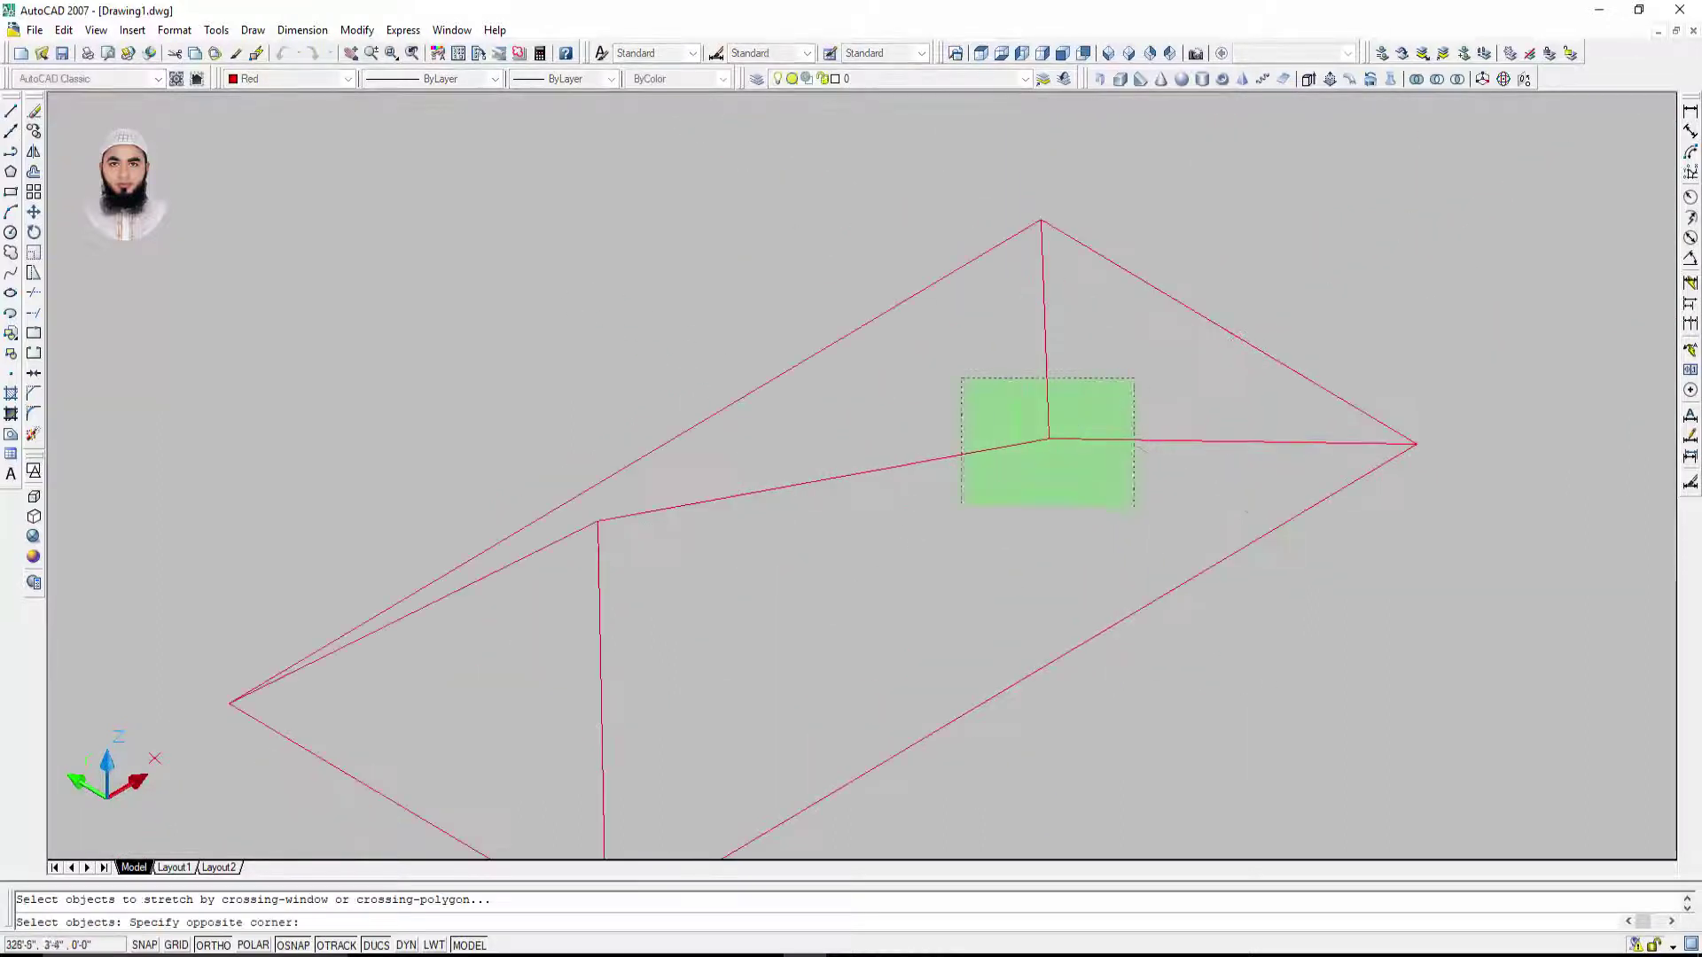
click(1075, 439)
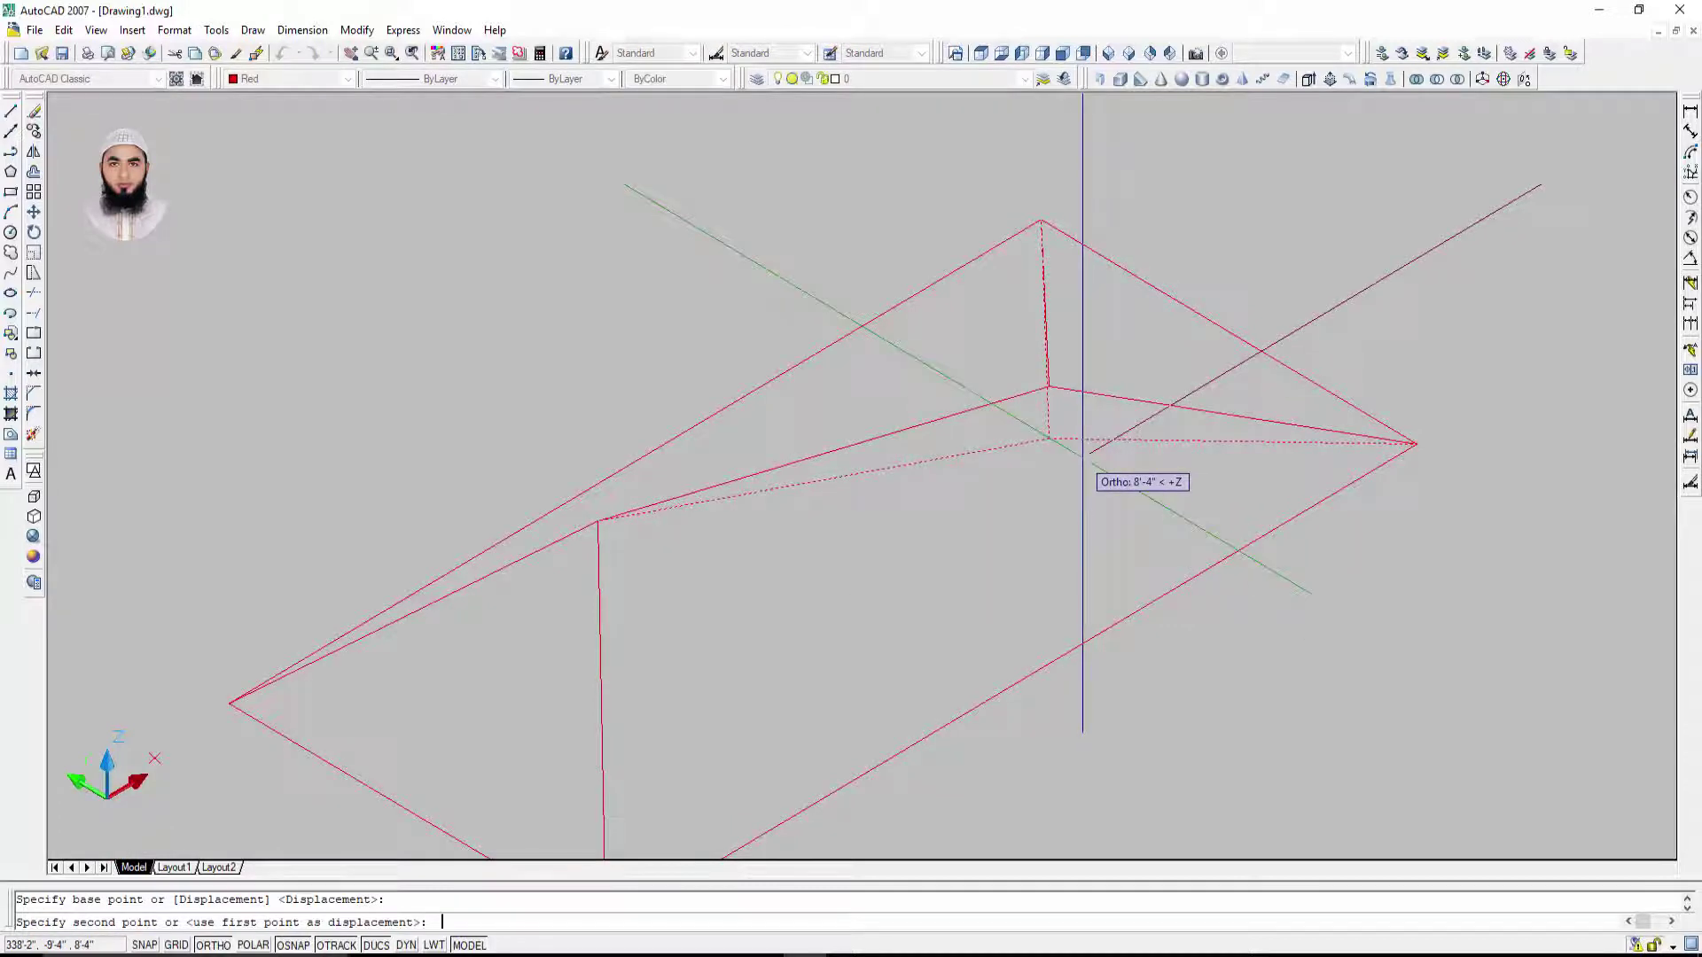
key(Escape)
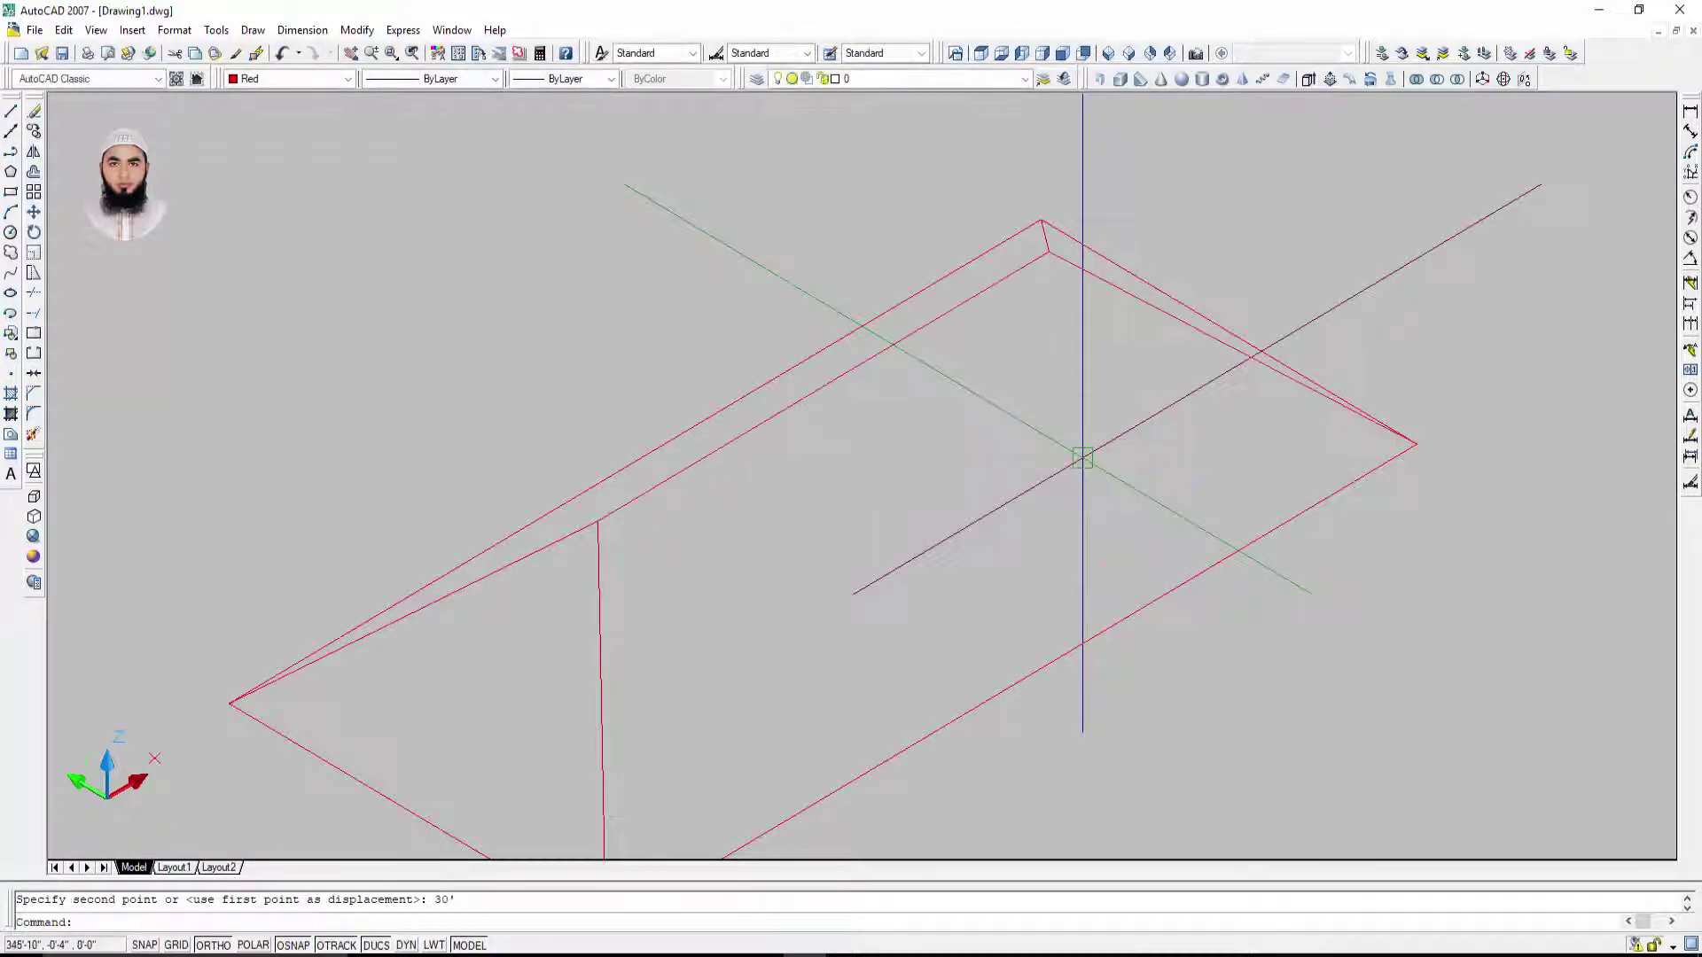
scroll(943, 497, down, 2)
mouse_move(1105, 608)
shift+middle_down()
mouse_move(1208, 516)
mouse_move(1135, 541)
shift+middle_up()
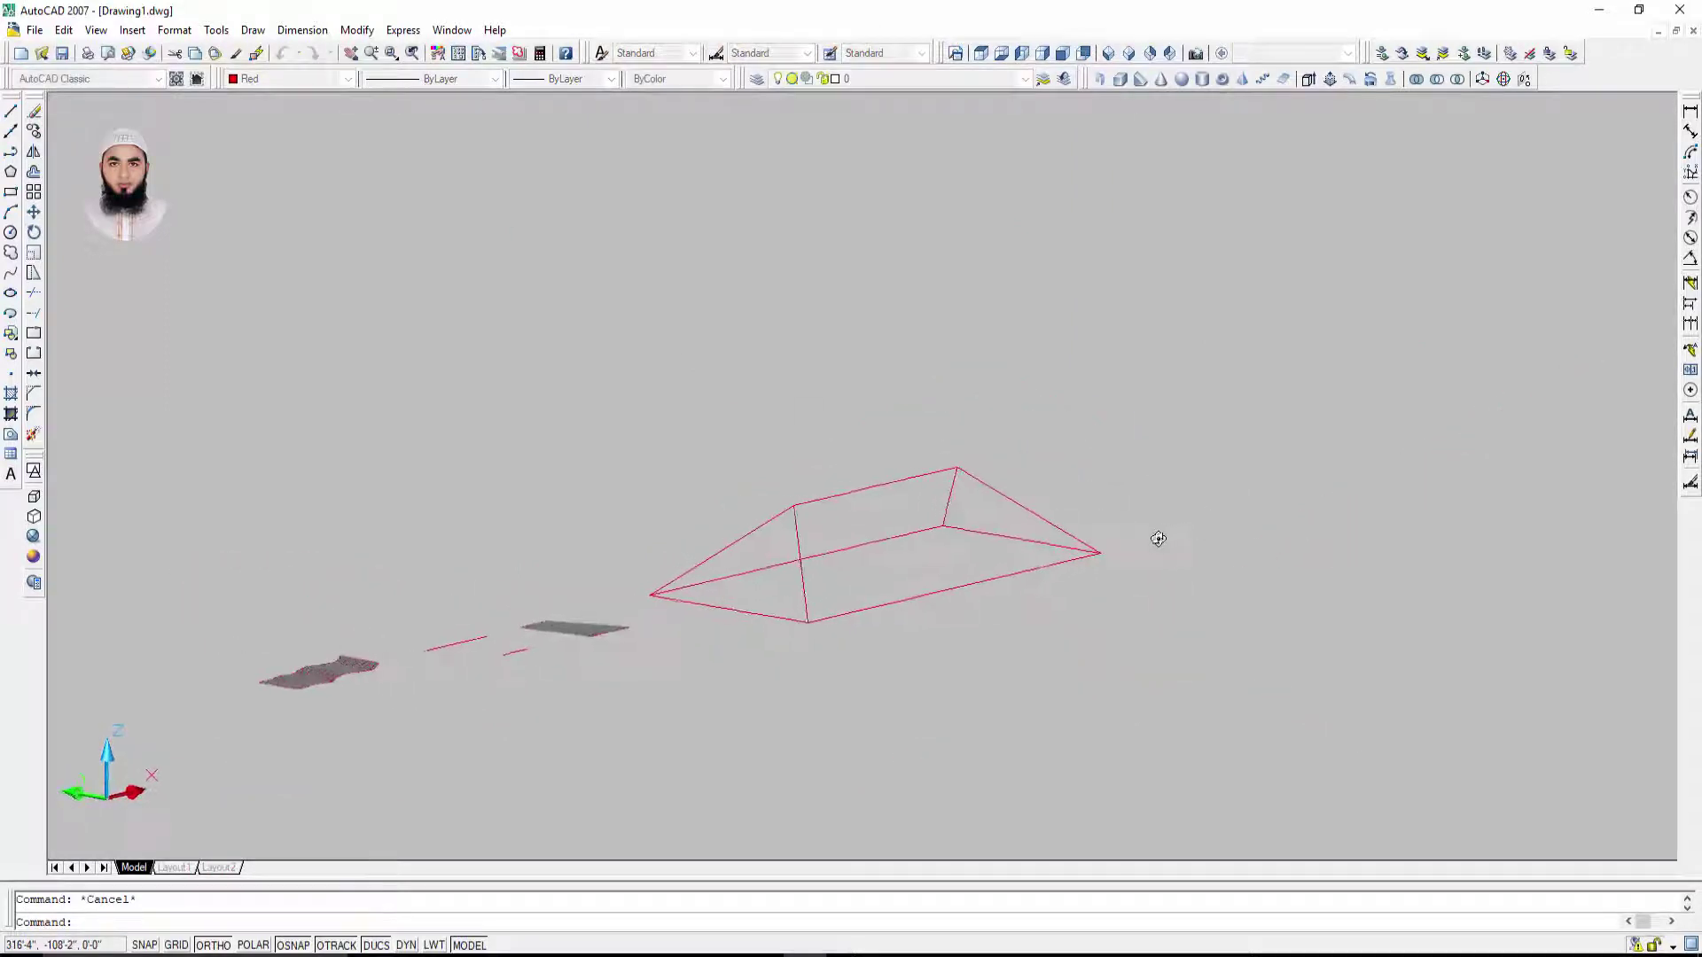
scroll(1135, 541, up, 2)
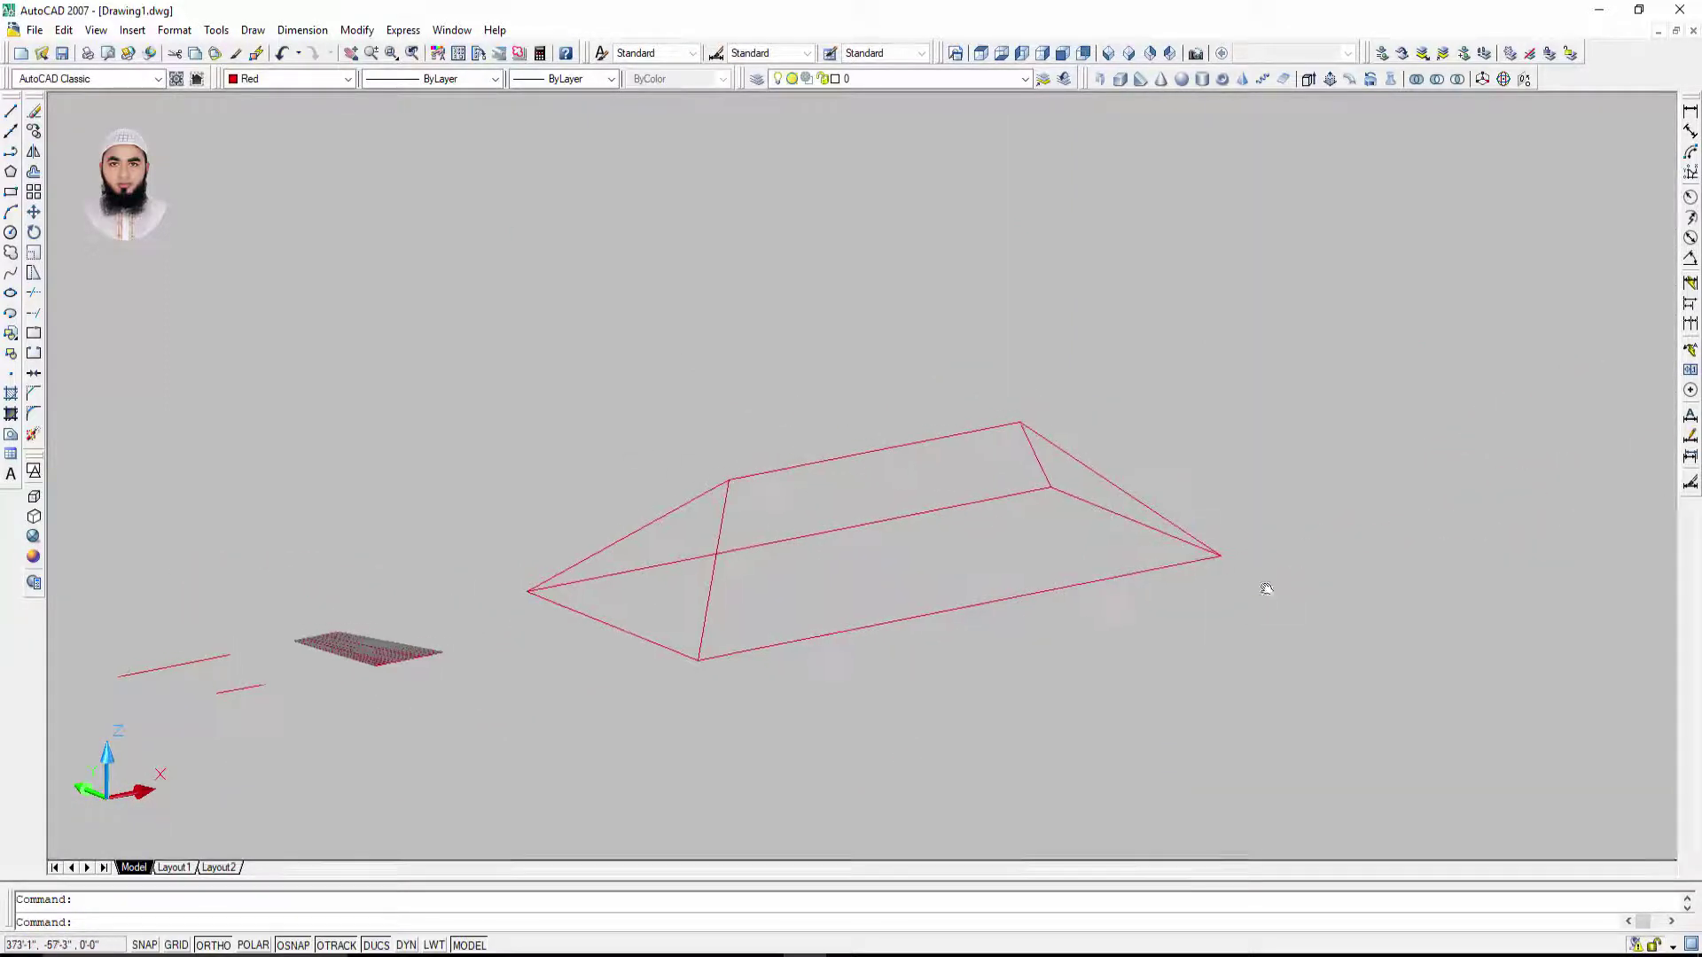
Step: In SW Isometric view, add a red RULESURF mesh between the ridge and the lower eave
click(1107, 54)
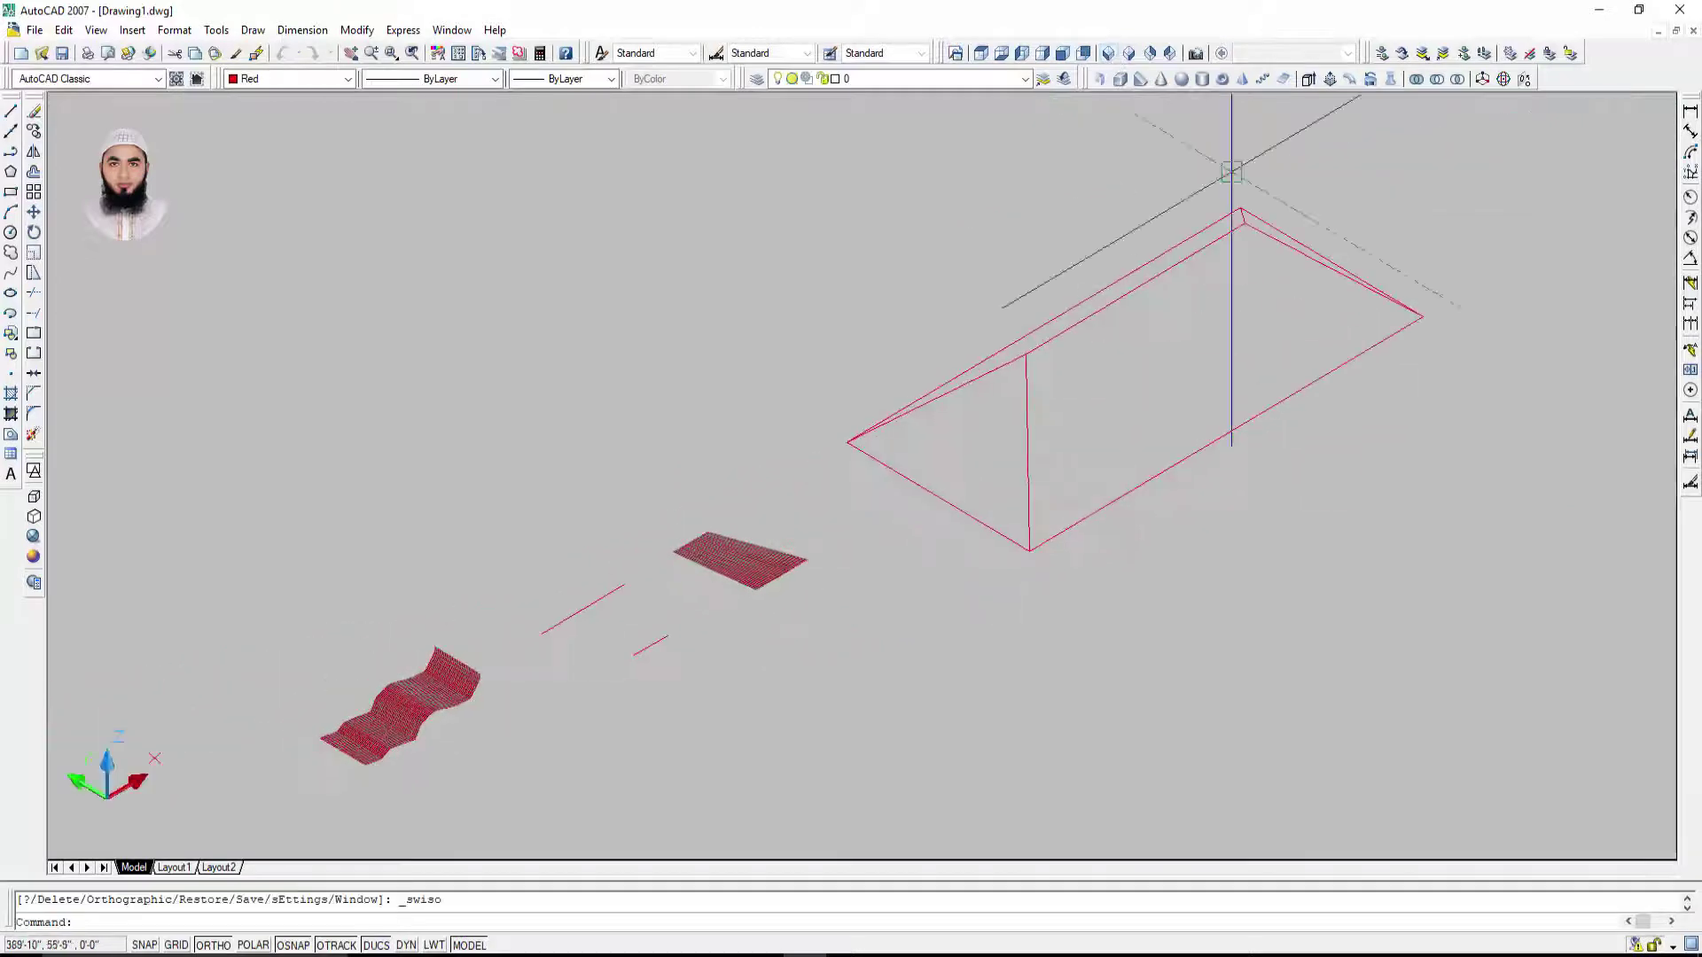
key(Escape)
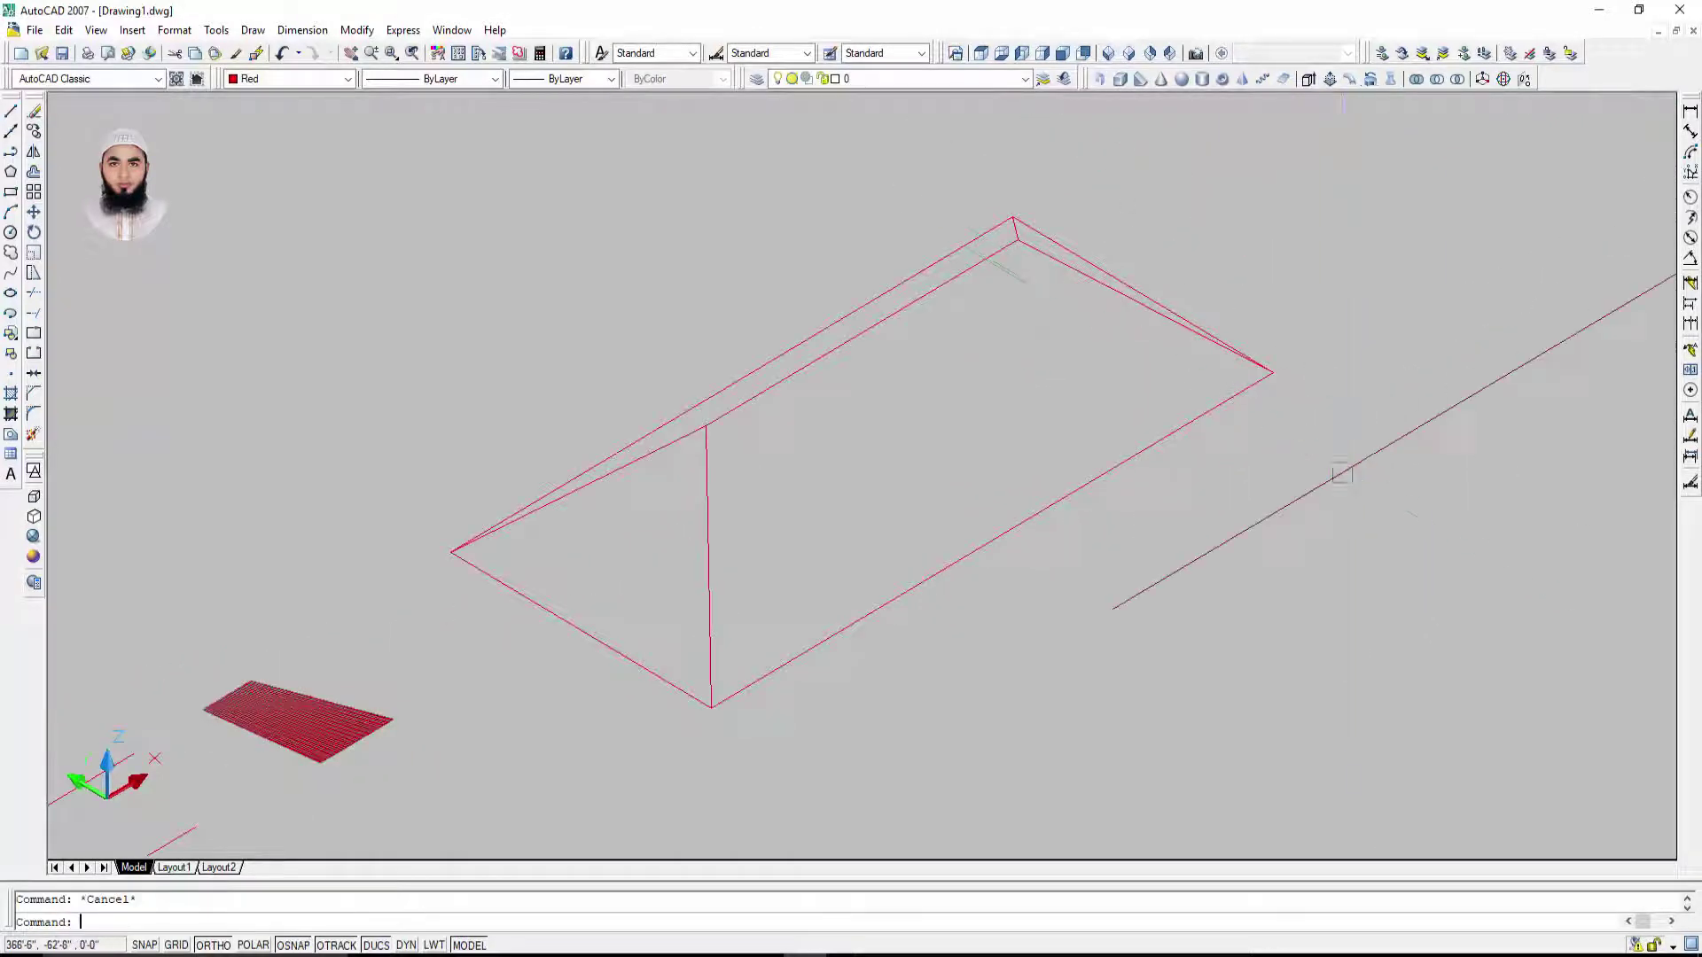
text(zu)
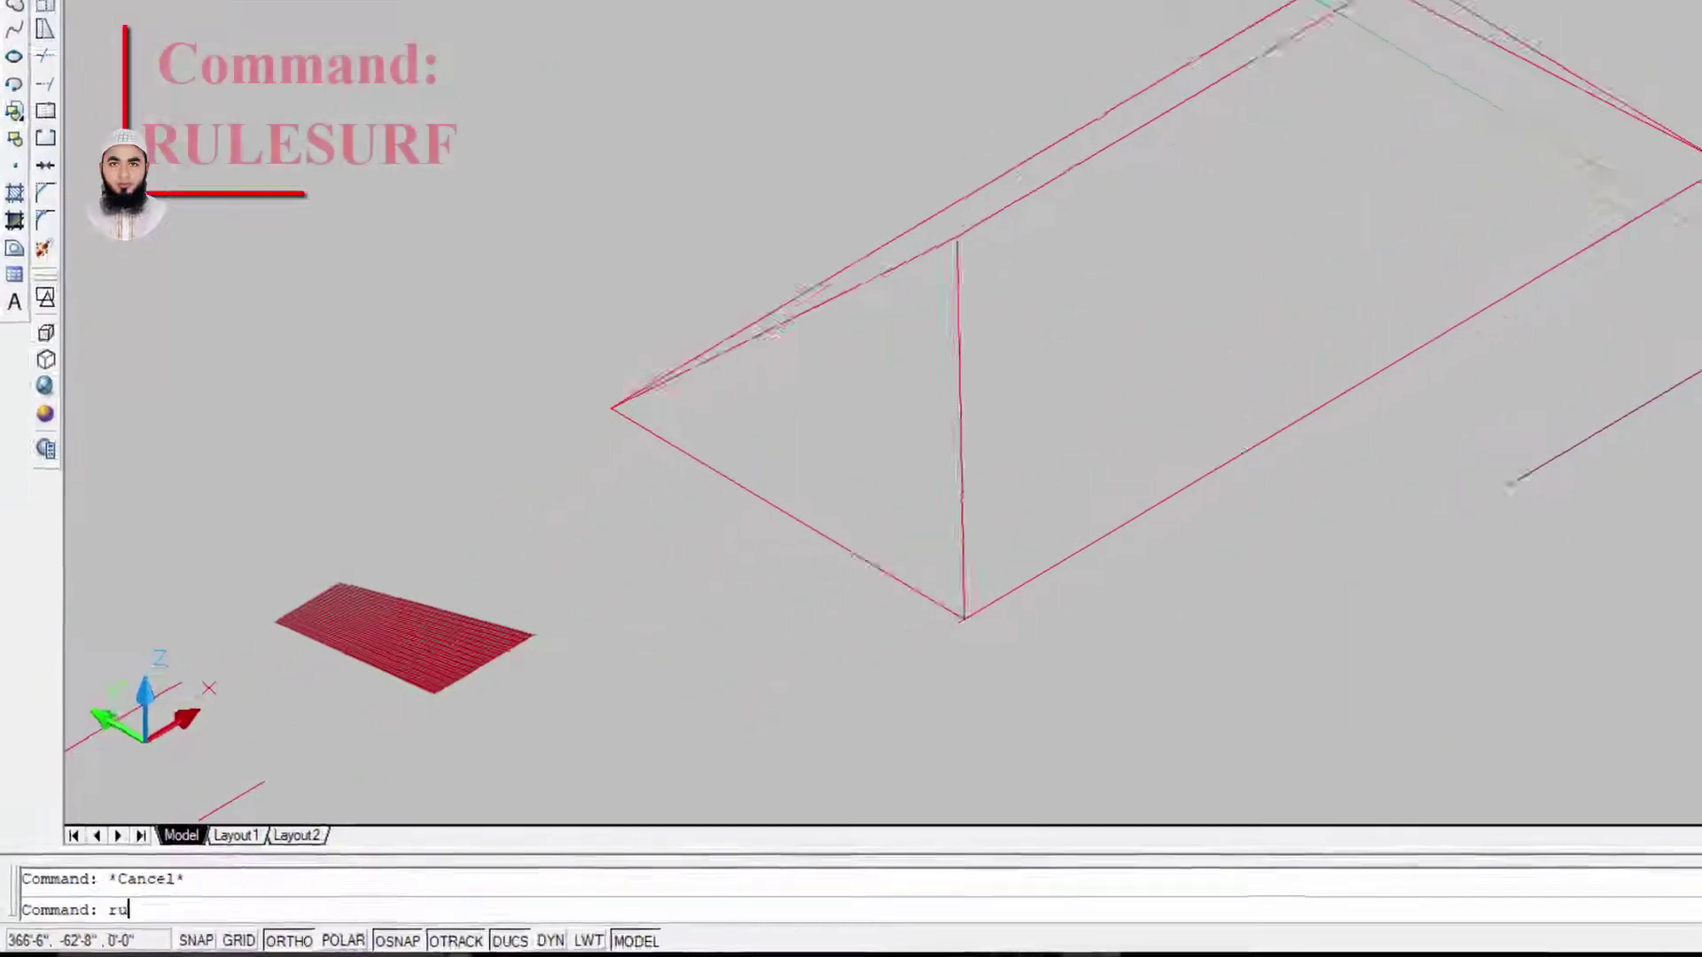
text(les)
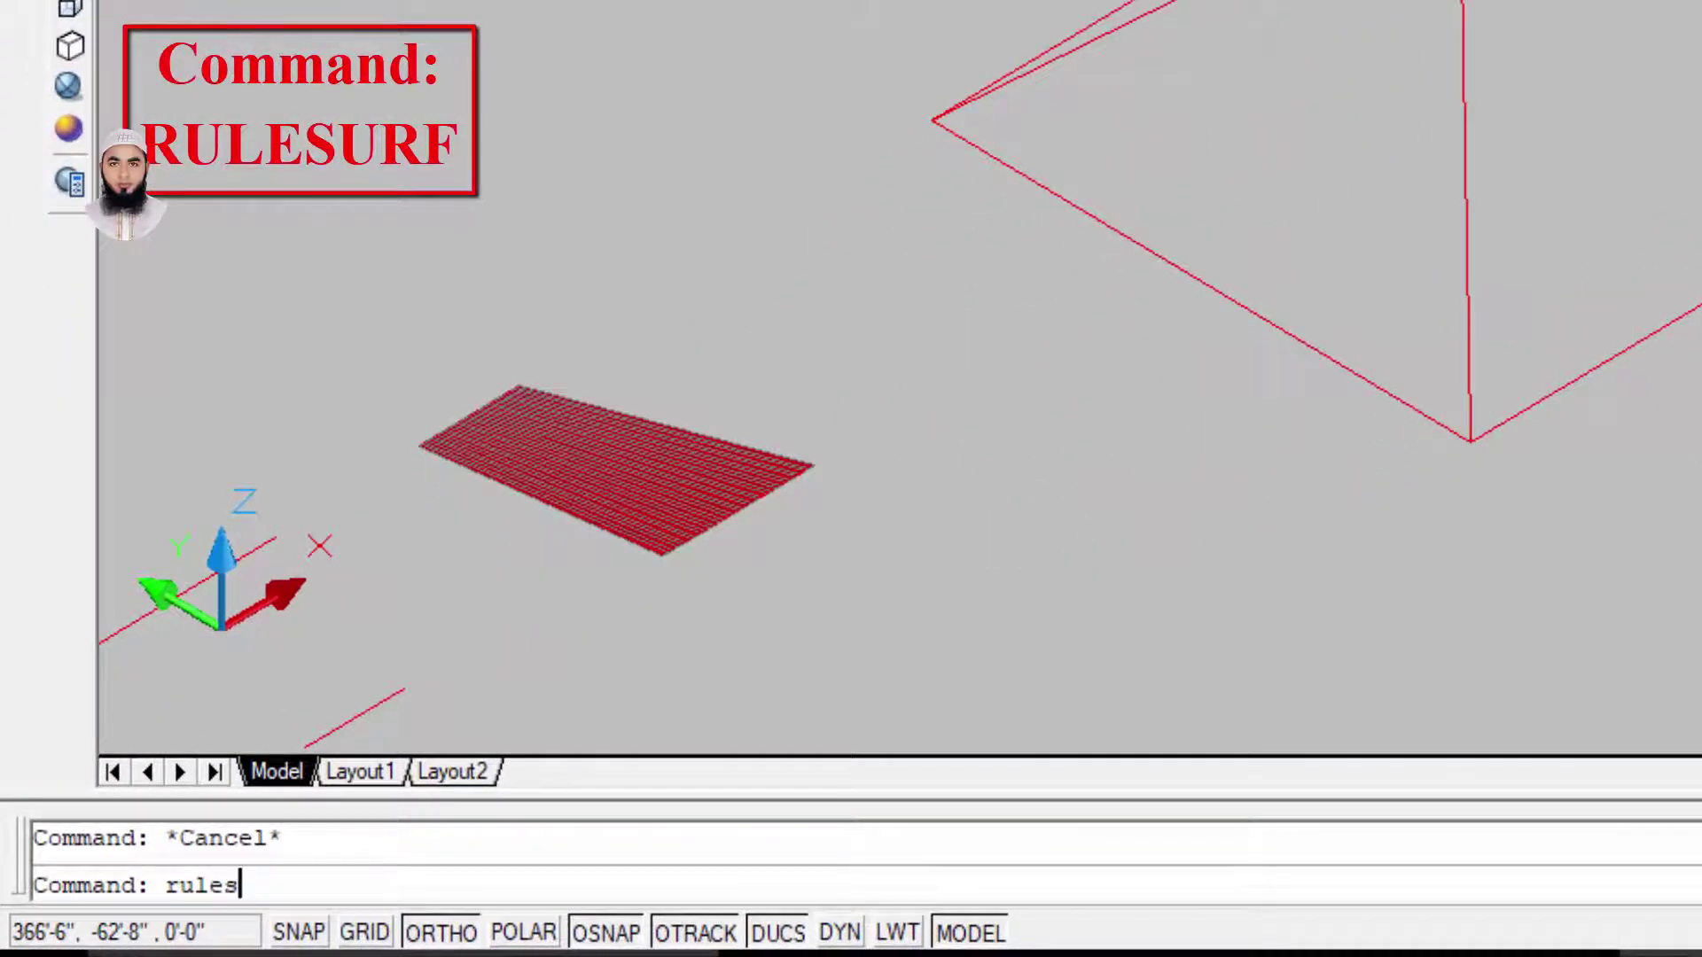
text(rf)
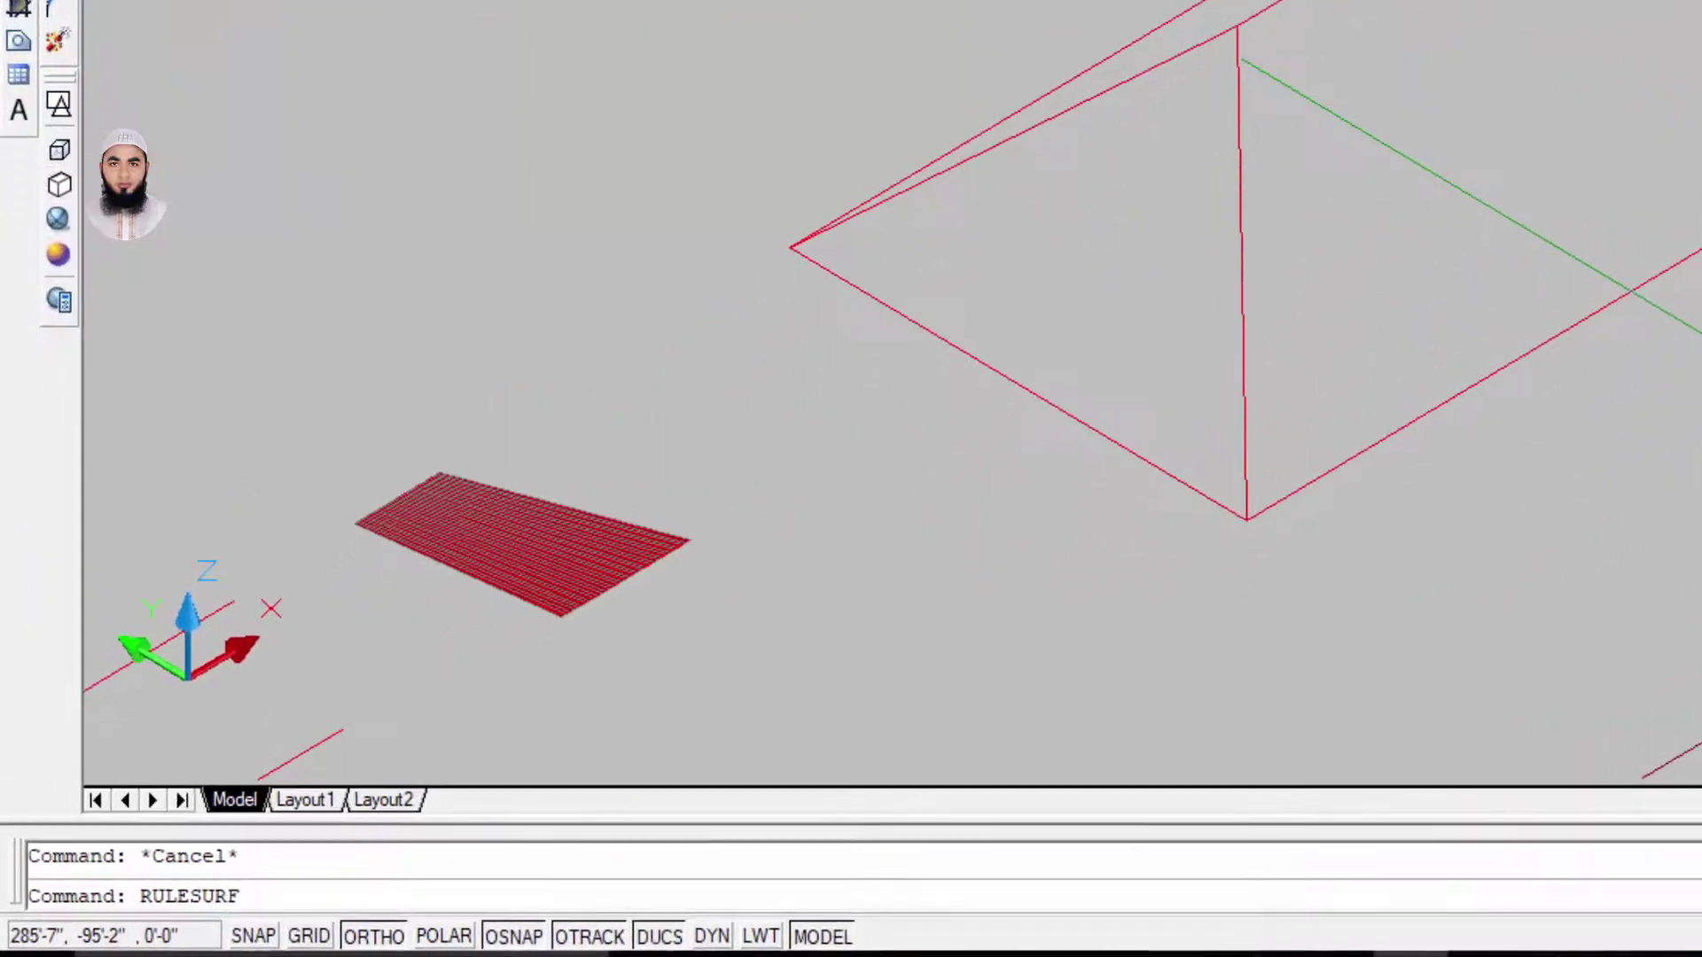
key(Return)
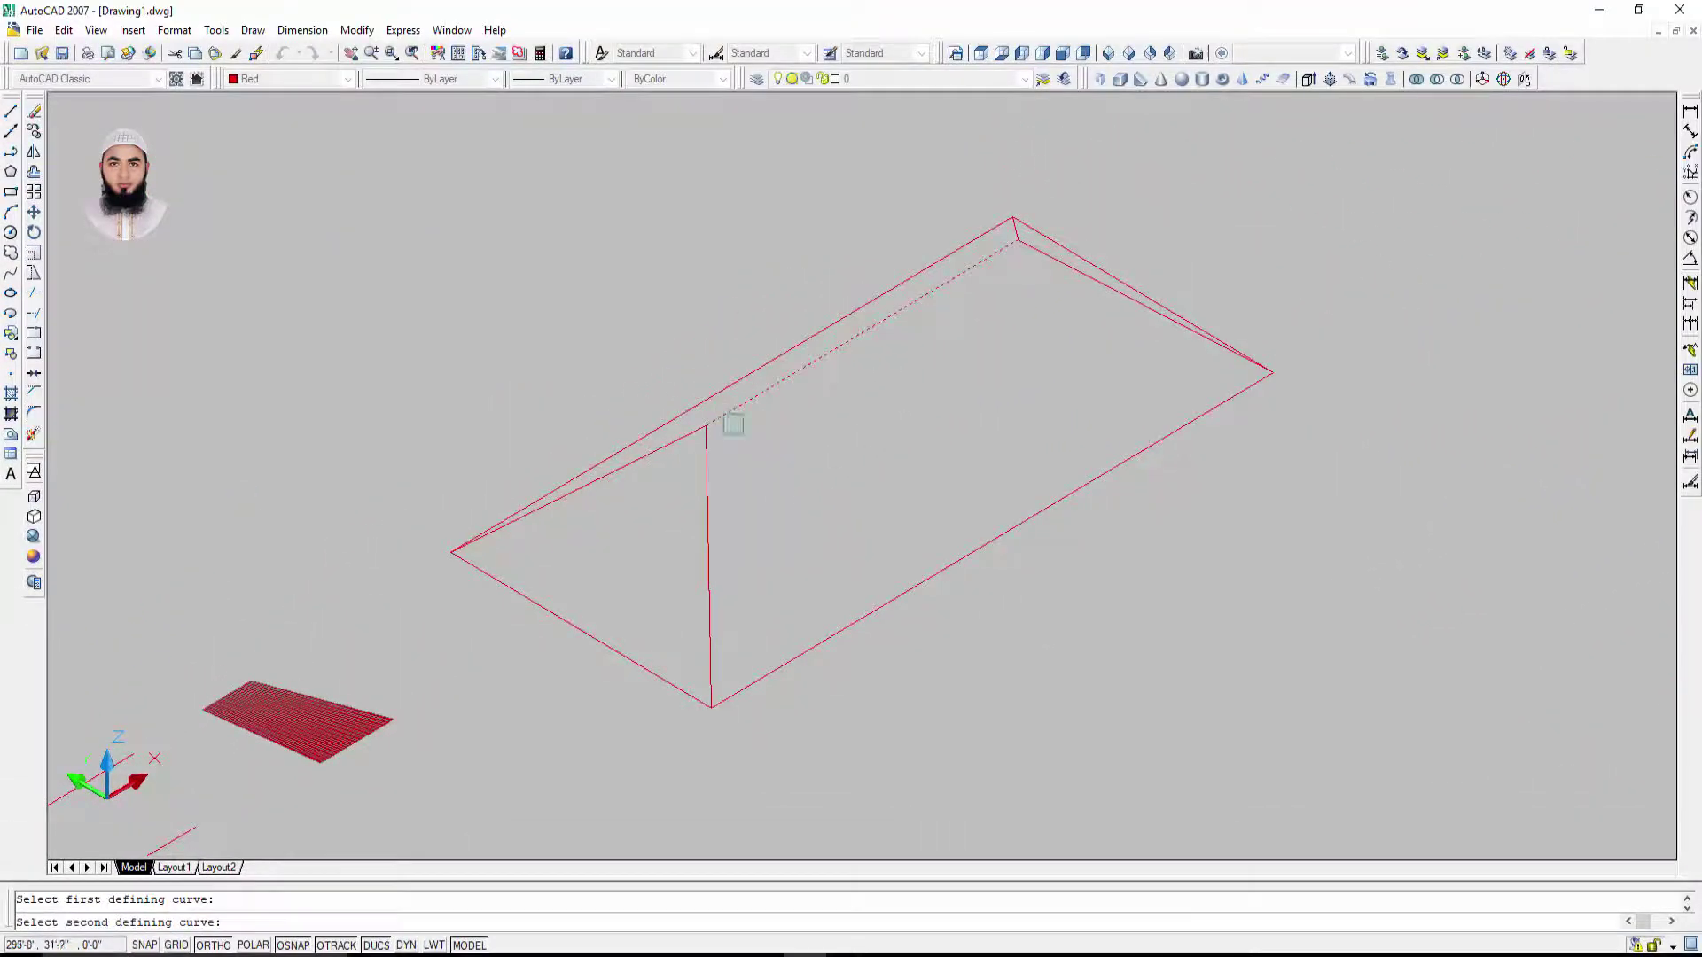
click(849, 625)
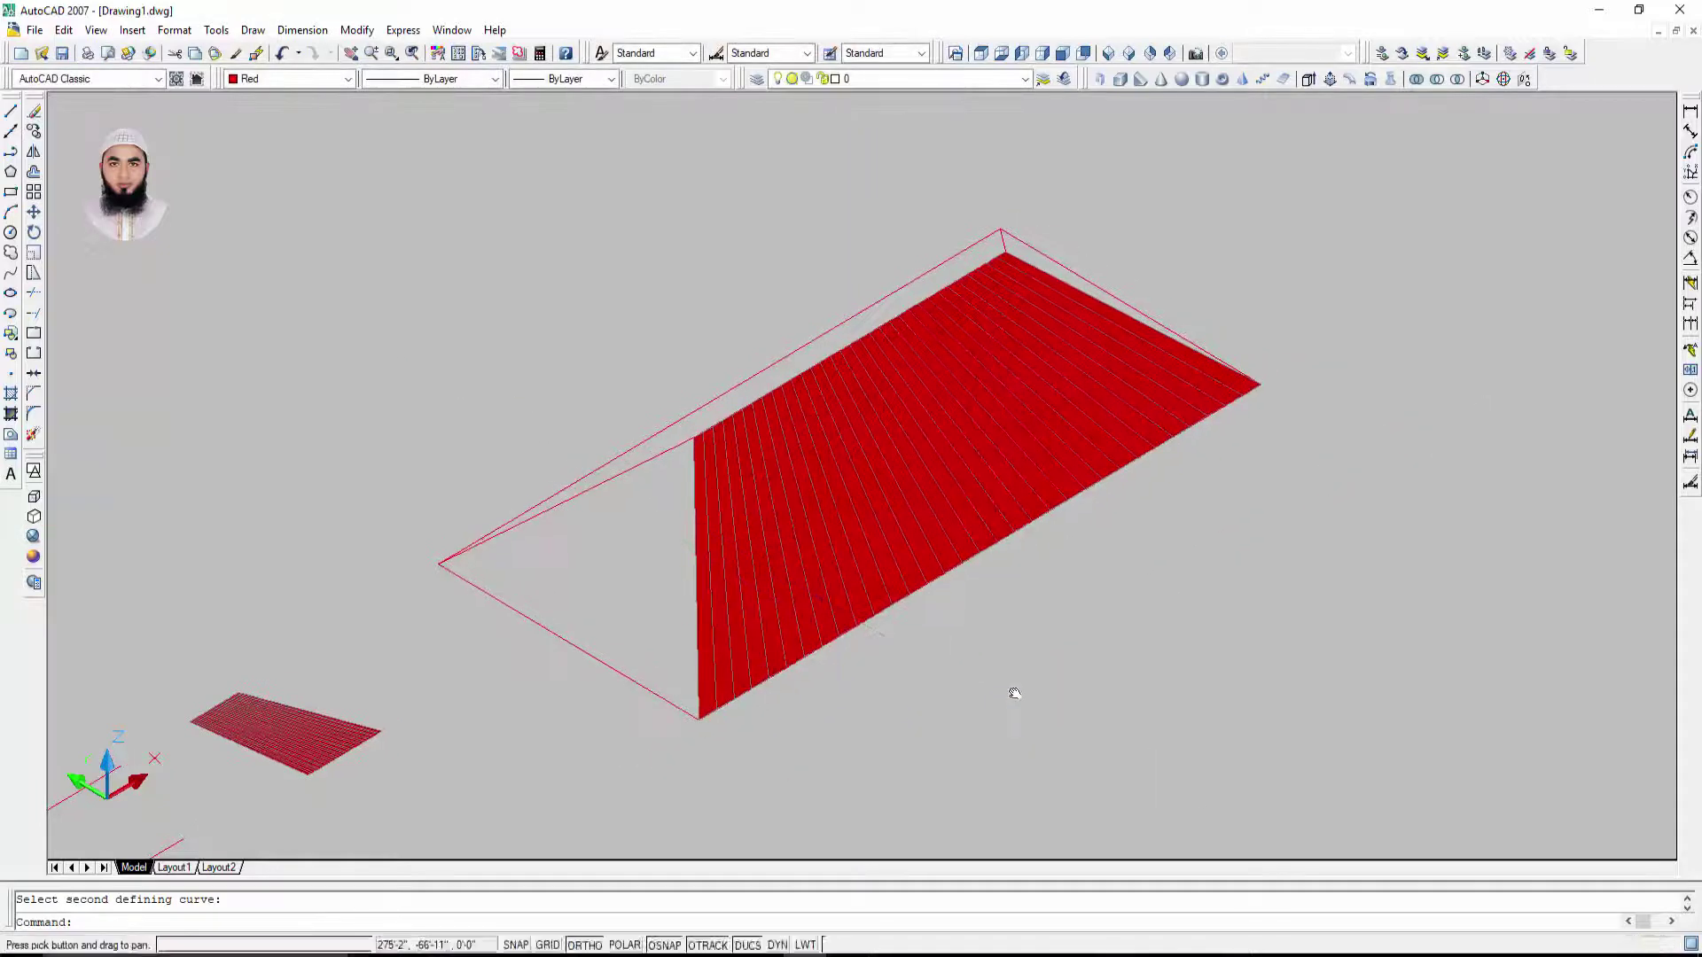
mouse_move(926, 719)
shift+middle_down()
mouse_move(924, 543)
mouse_move(961, 411)
mouse_move(878, 551)
mouse_move(876, 670)
mouse_move(765, 689)
mouse_move(805, 715)
mouse_move(914, 705)
shift+middle_up()
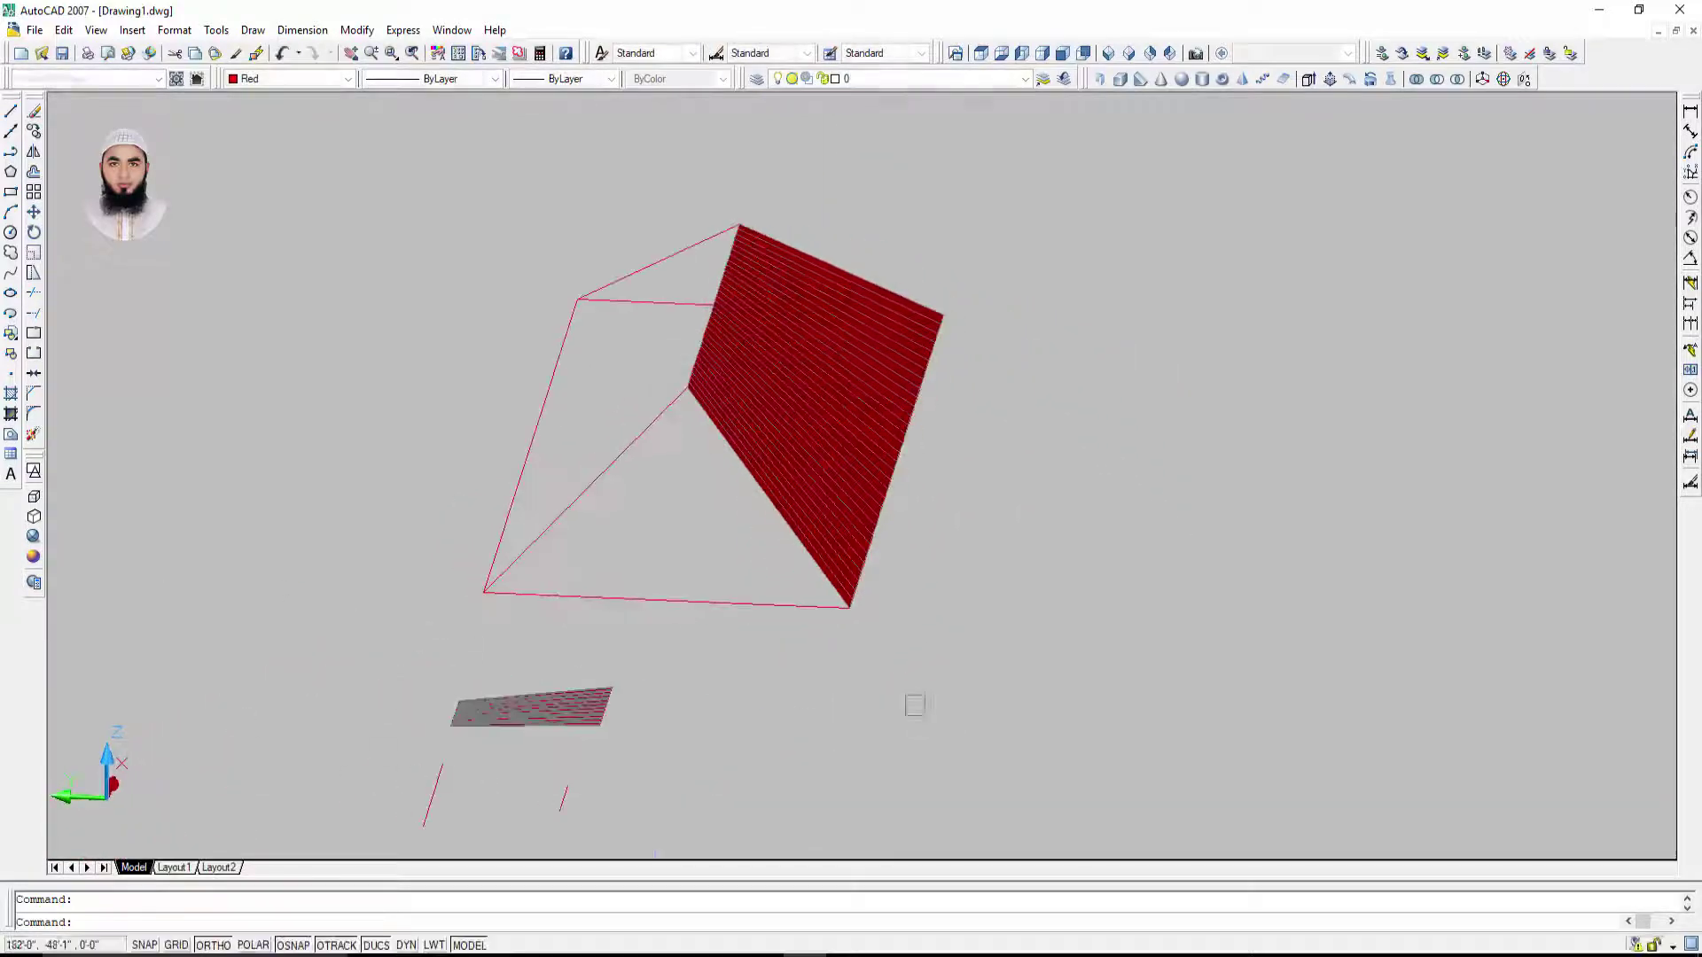
Step: Fill the first triangular hip end with a red RULESURF mesh between its two edges
click(1111, 53)
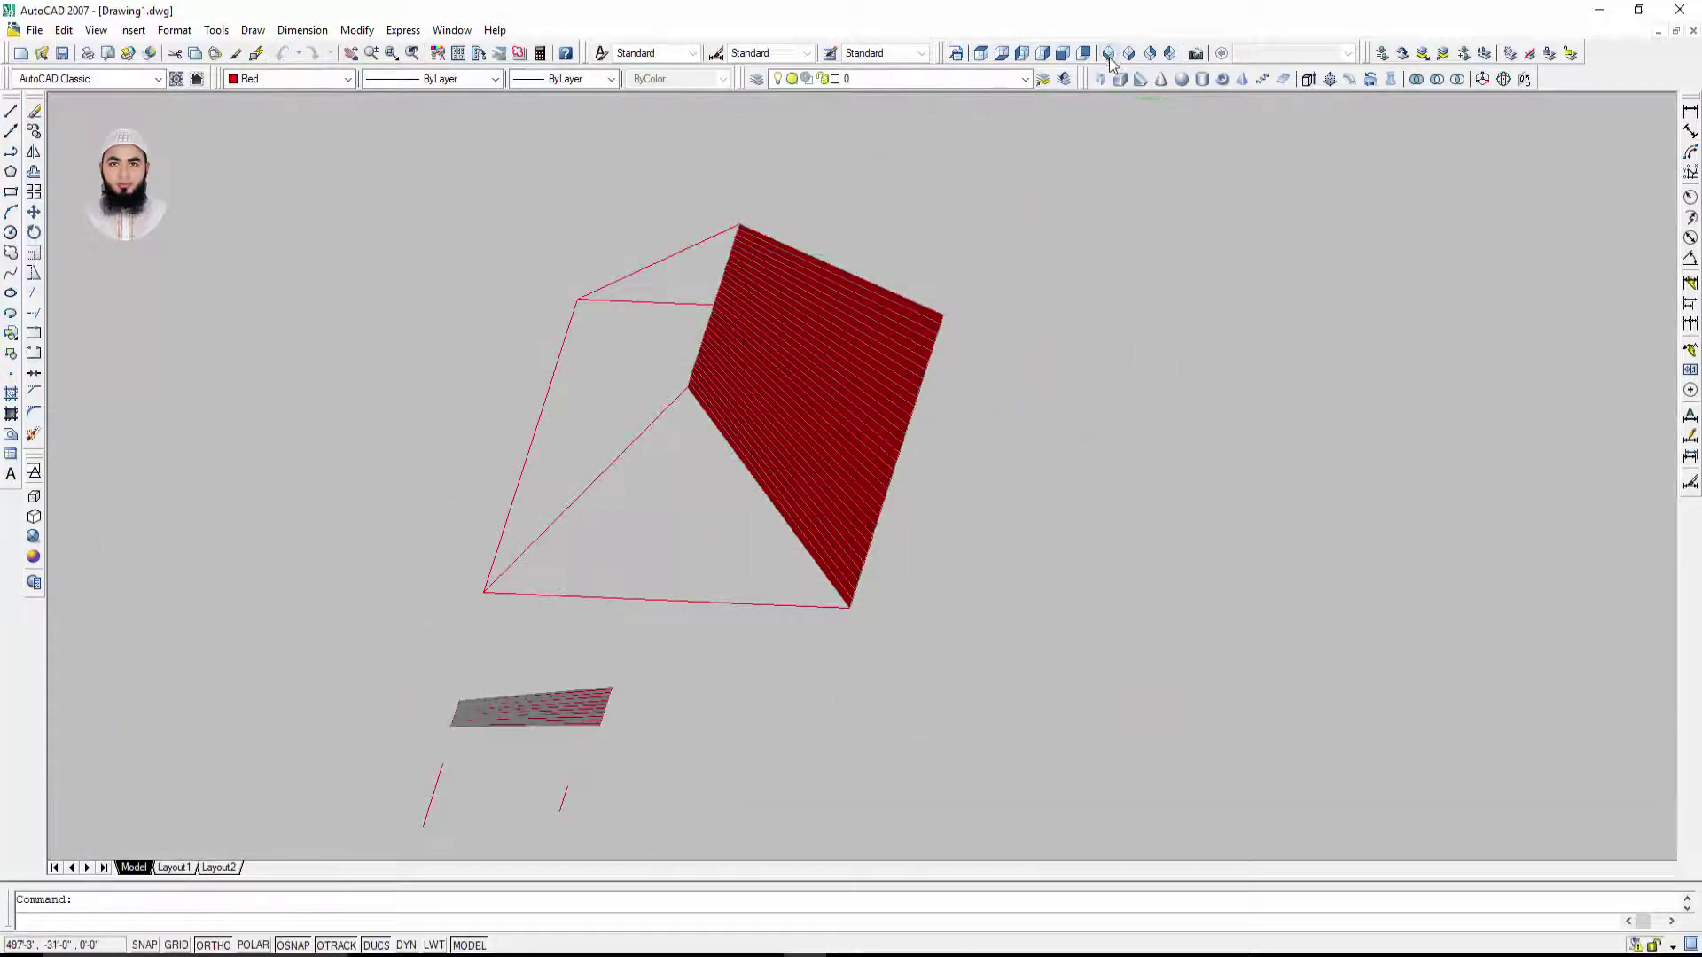
middle_drag(952, 479, 891, 554)
text(RULESURF)
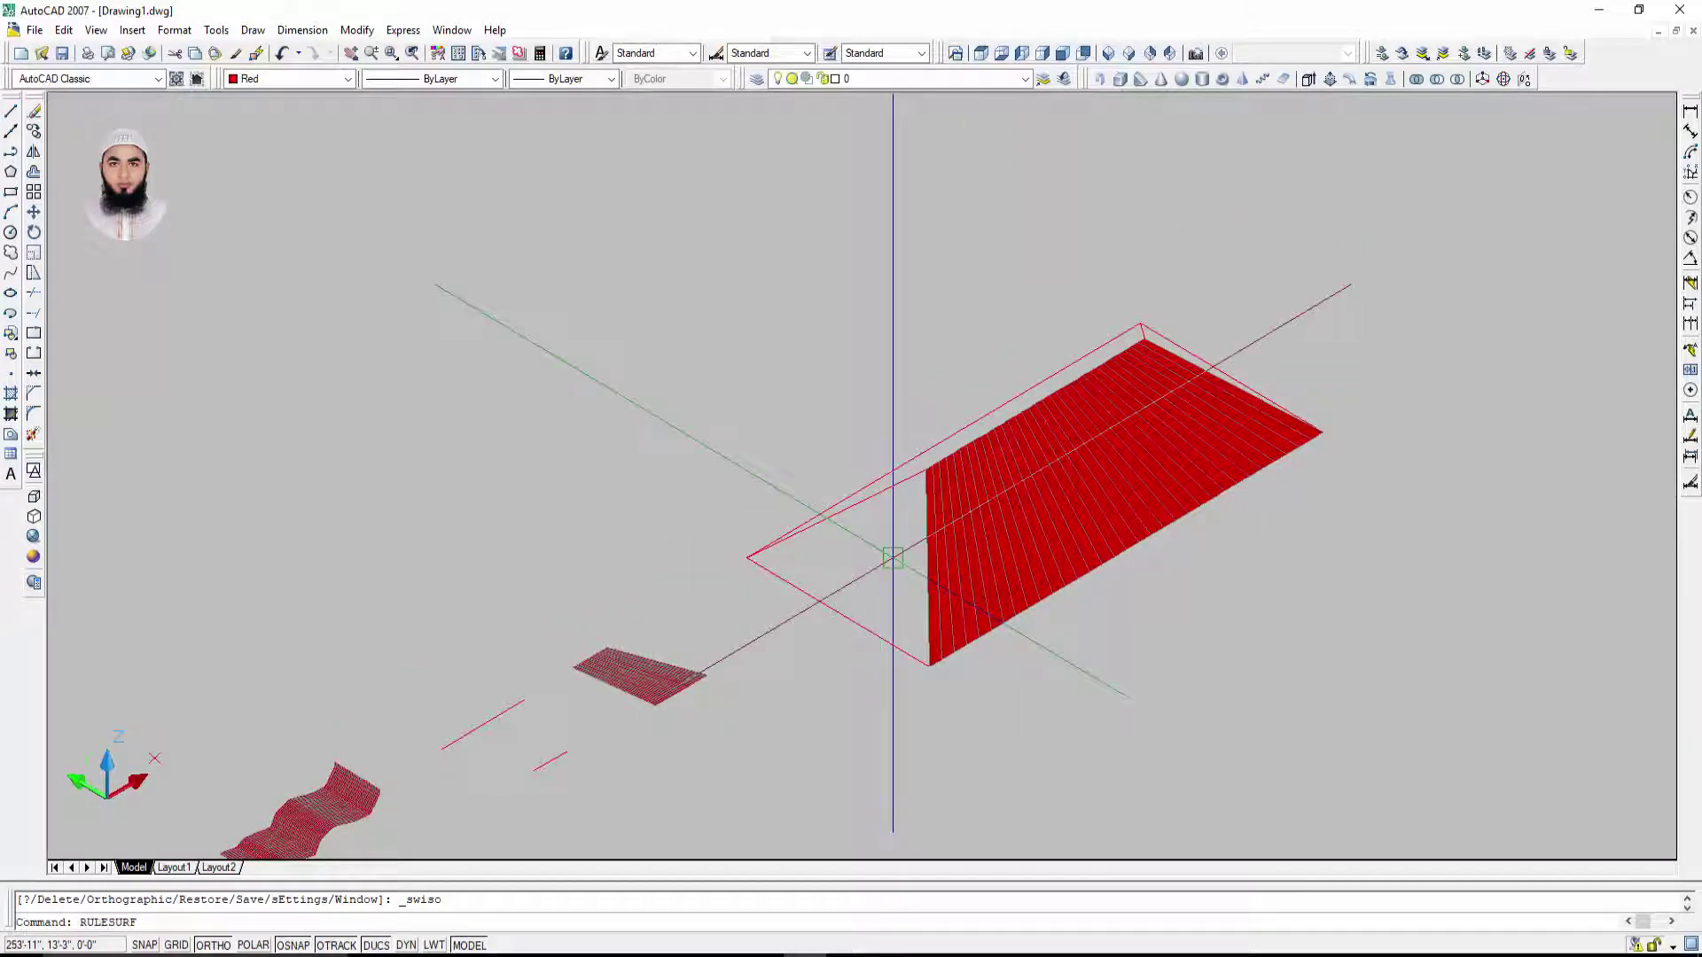
key(Return)
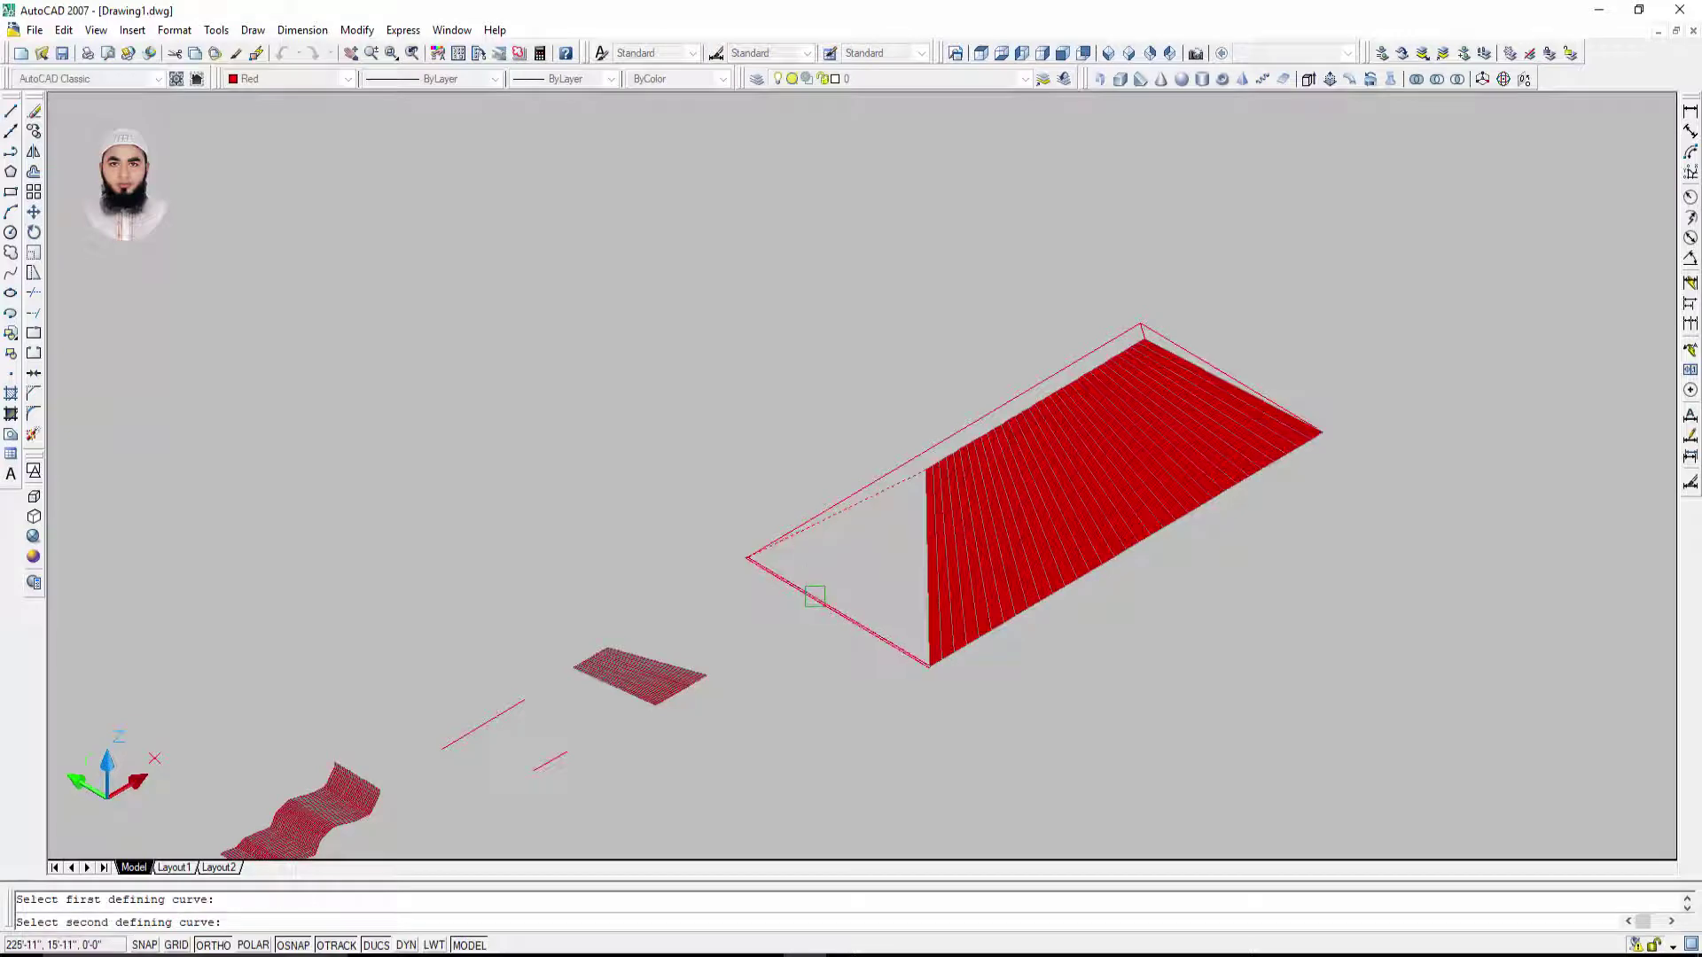
click(814, 596)
scroll(983, 475, up, 2)
Step: Orbit to the opposite hip end and fill it with another red RULESURF mesh
middle_drag(1390, 492, 1174, 612)
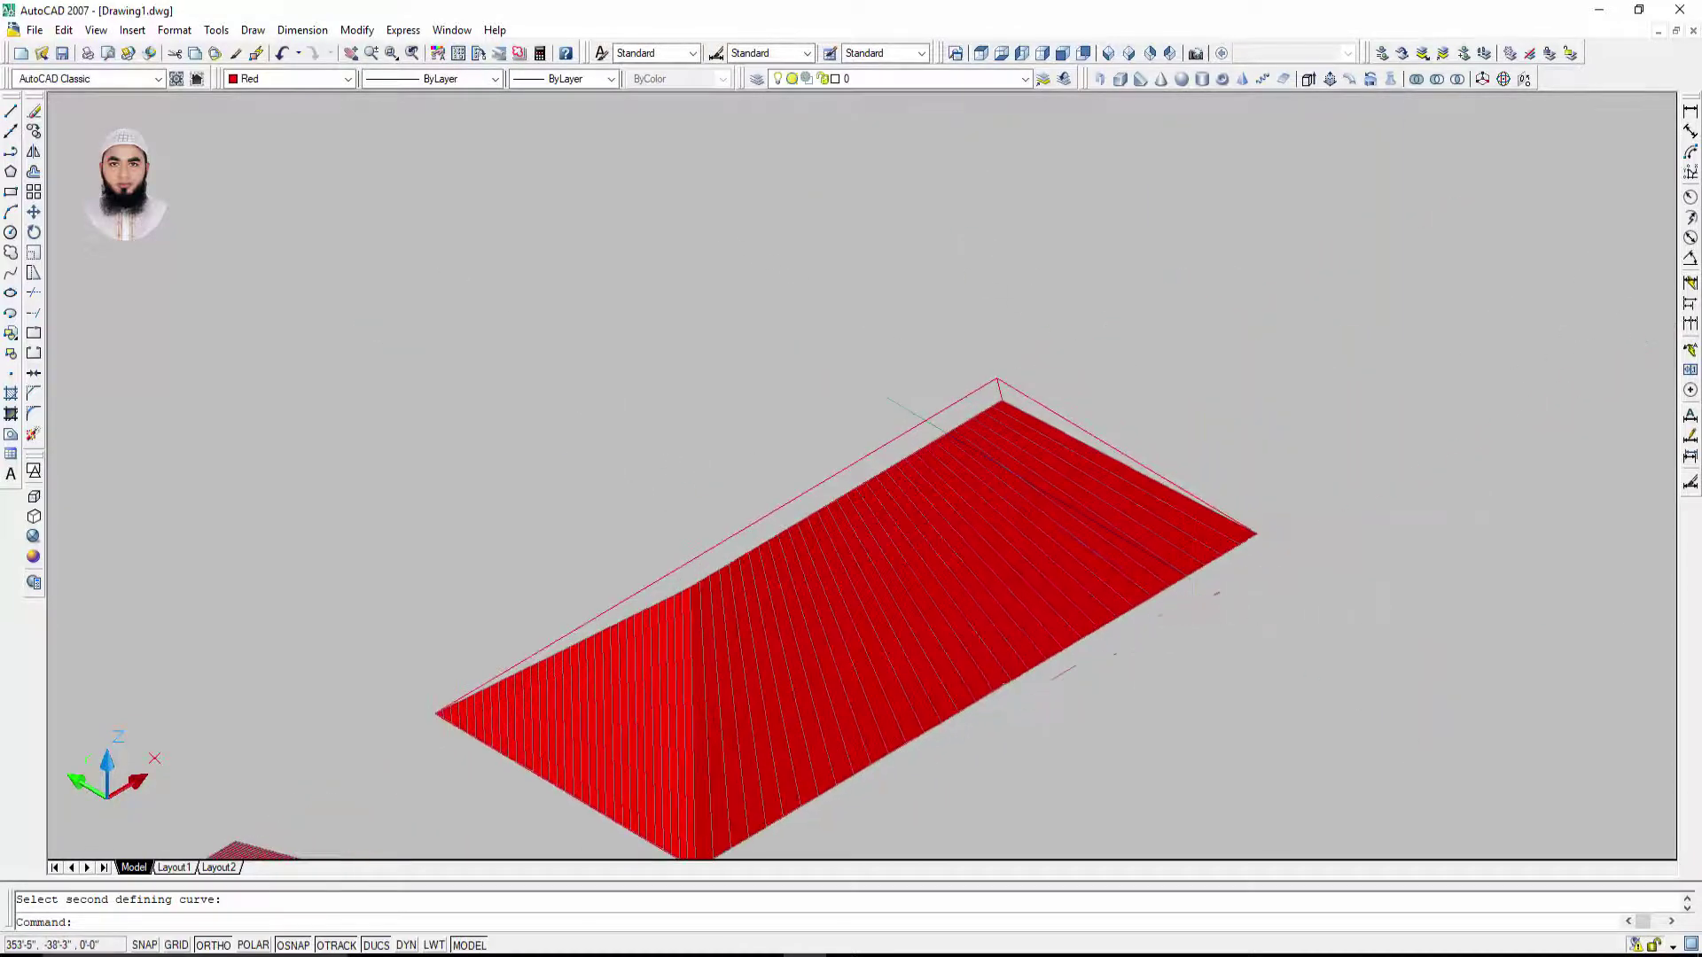
mouse_move(1254, 570)
shift+middle_down()
mouse_move(1012, 566)
mouse_move(1060, 616)
shift+middle_up()
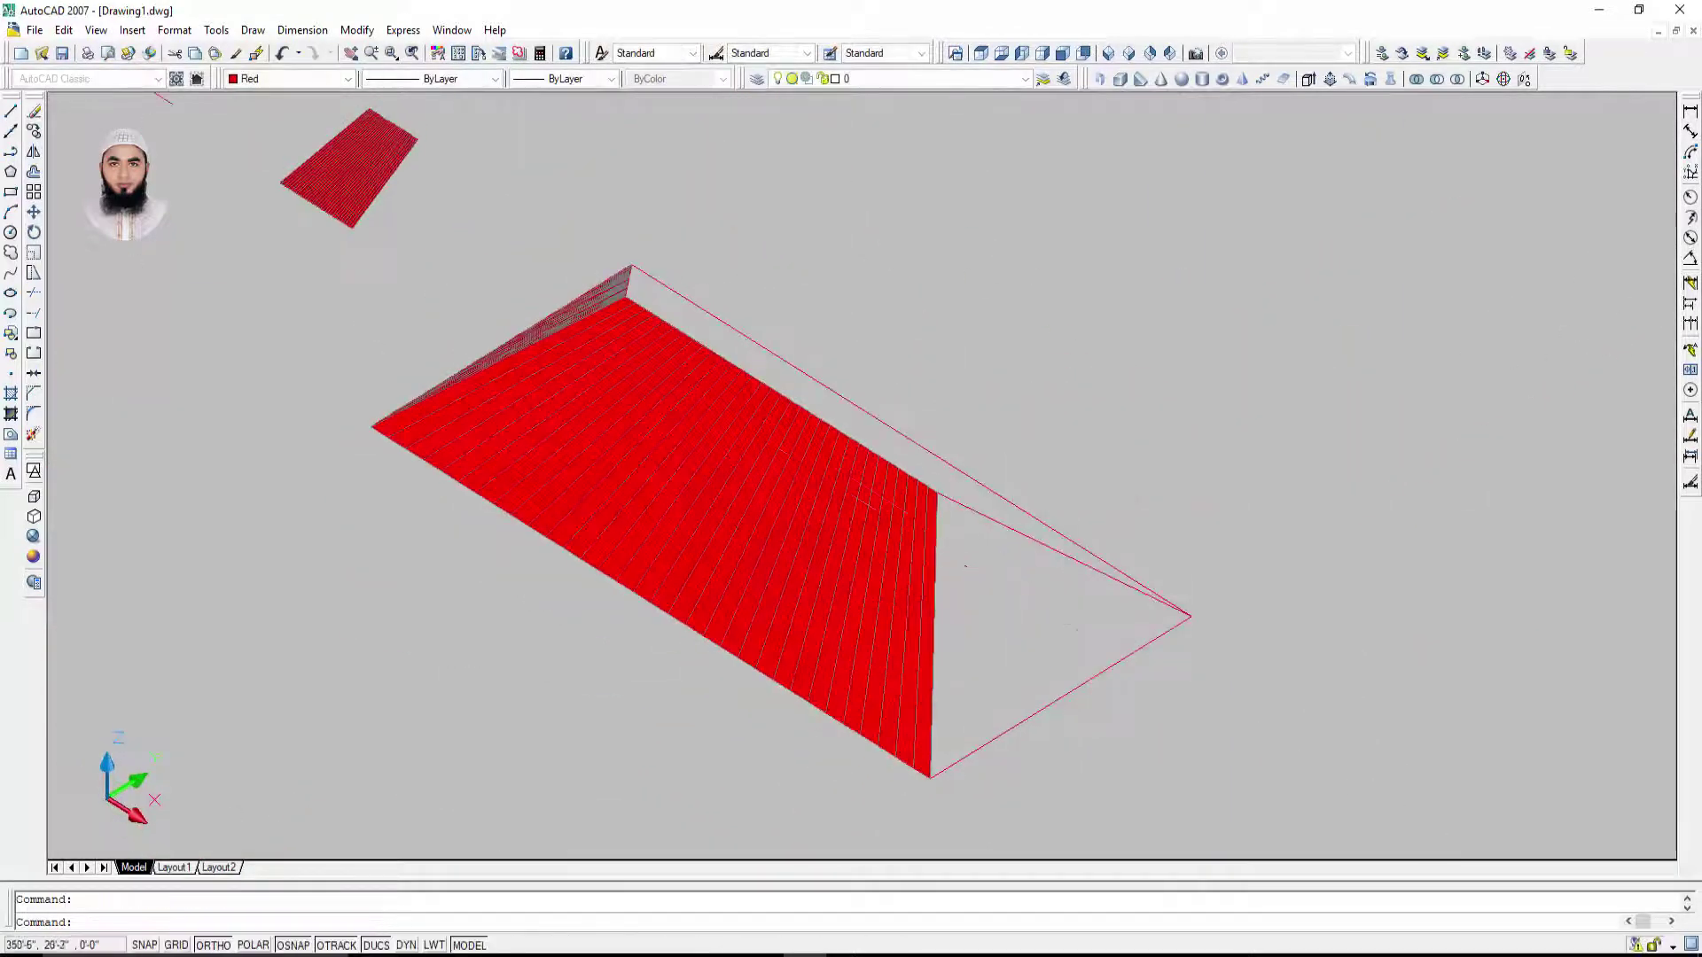
key(Escape)
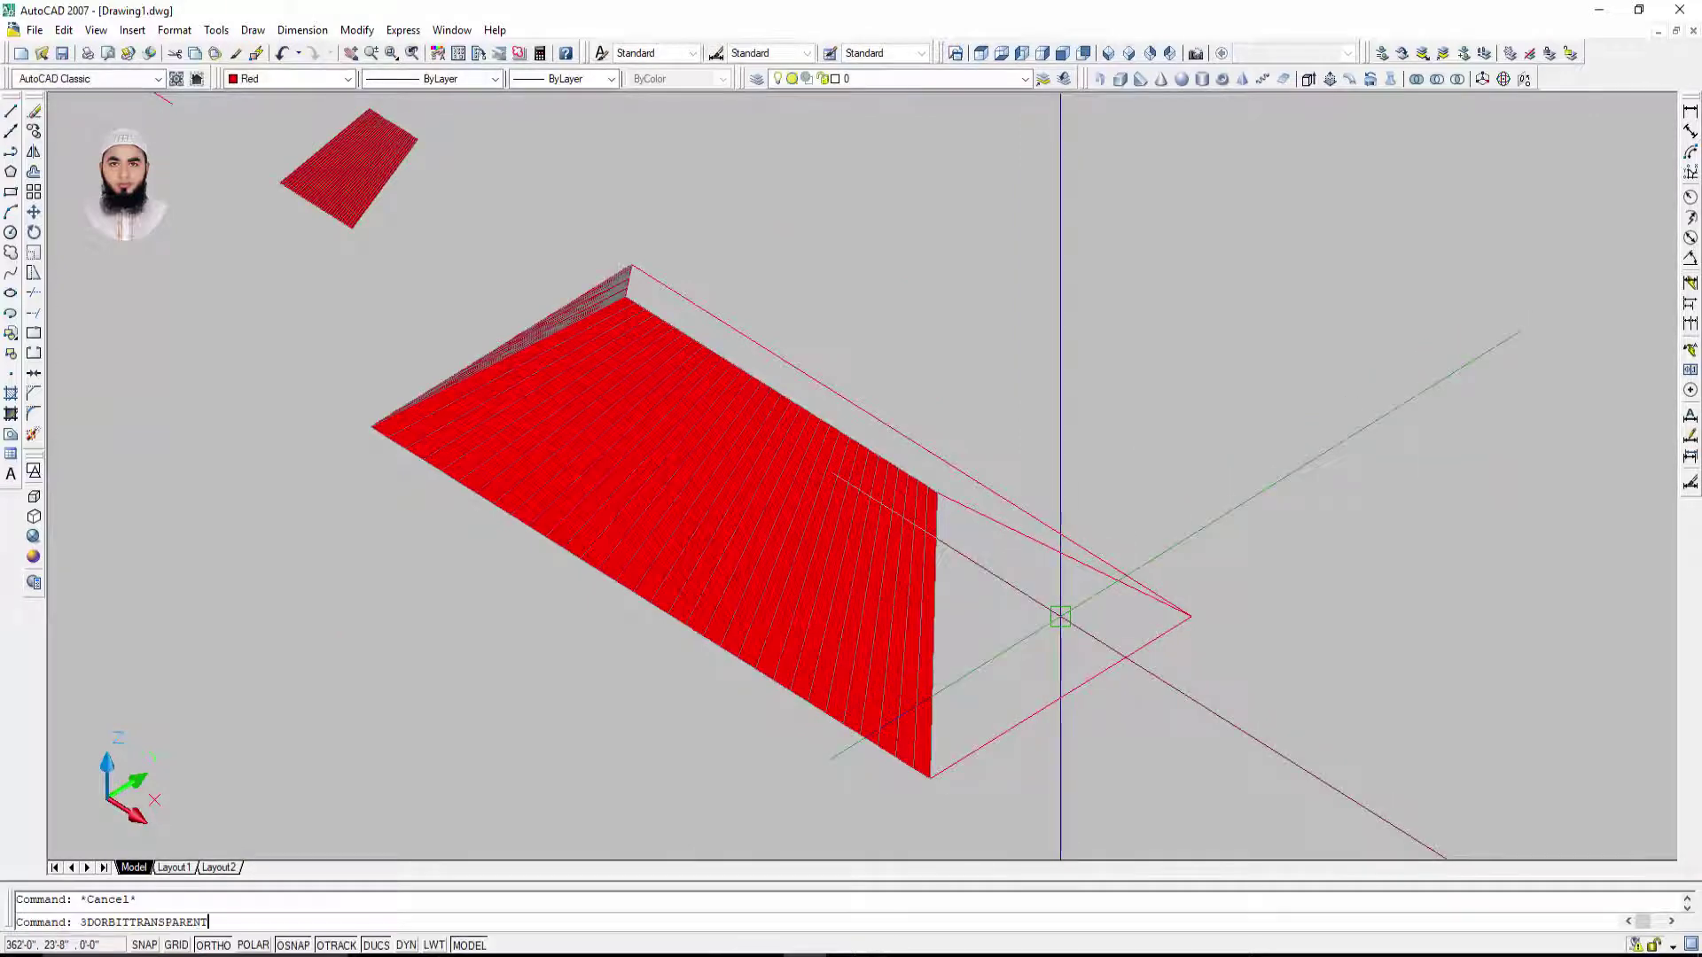
key(Return)
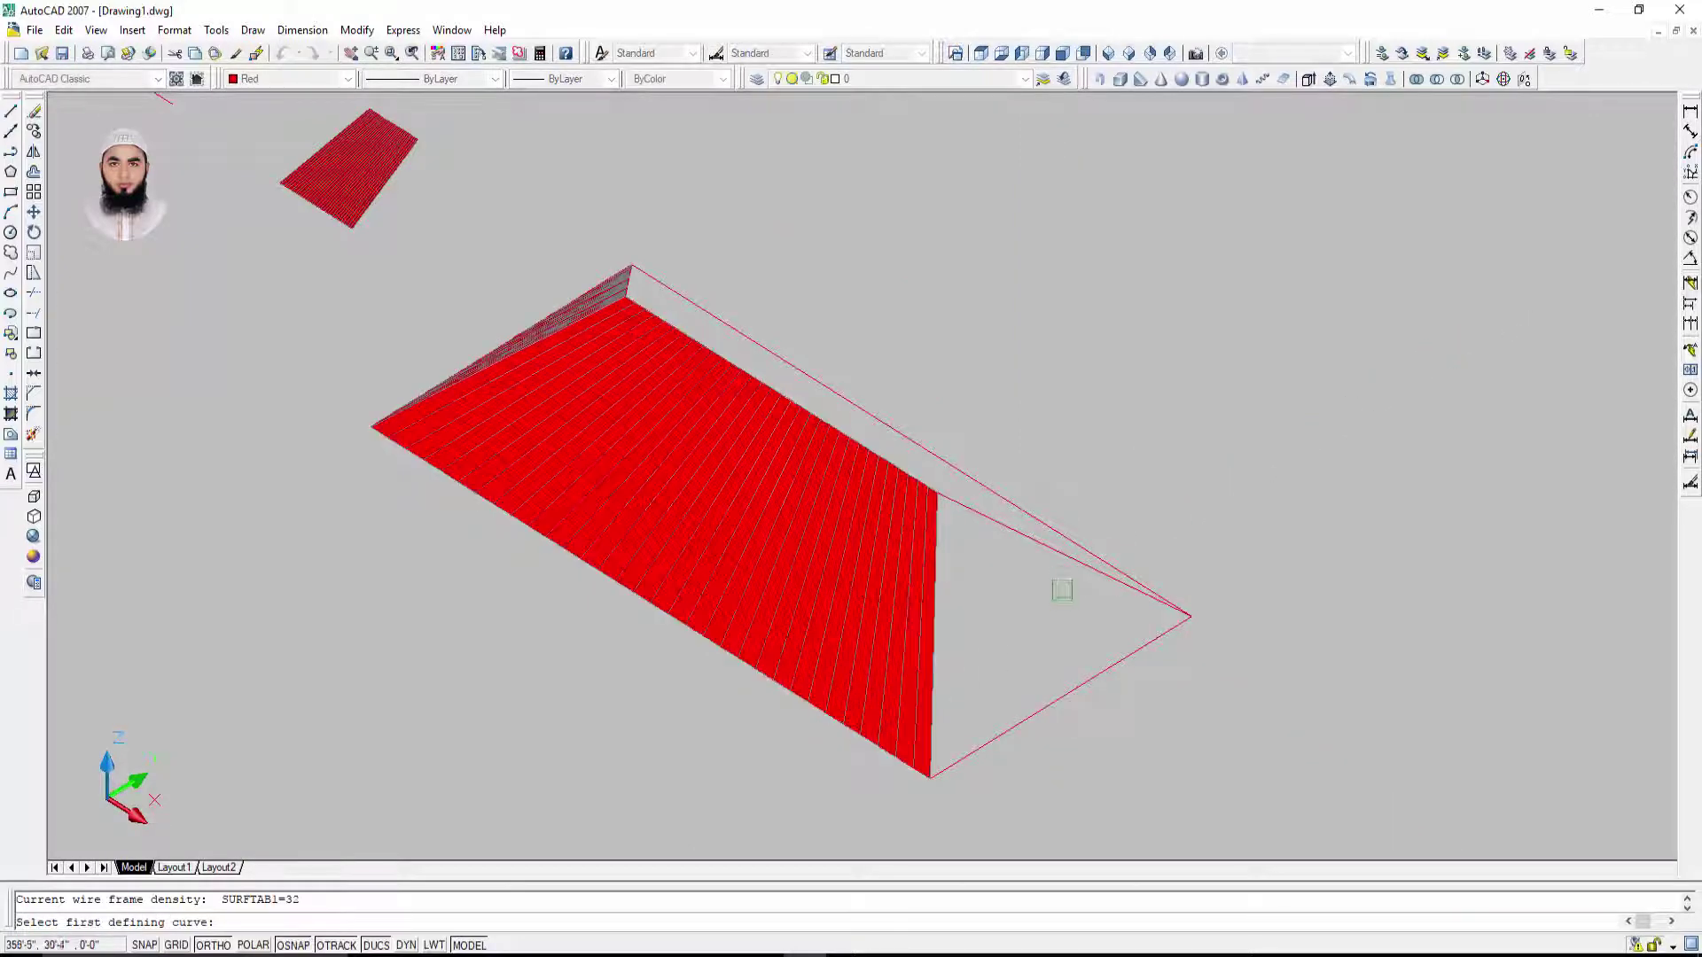
click(1129, 666)
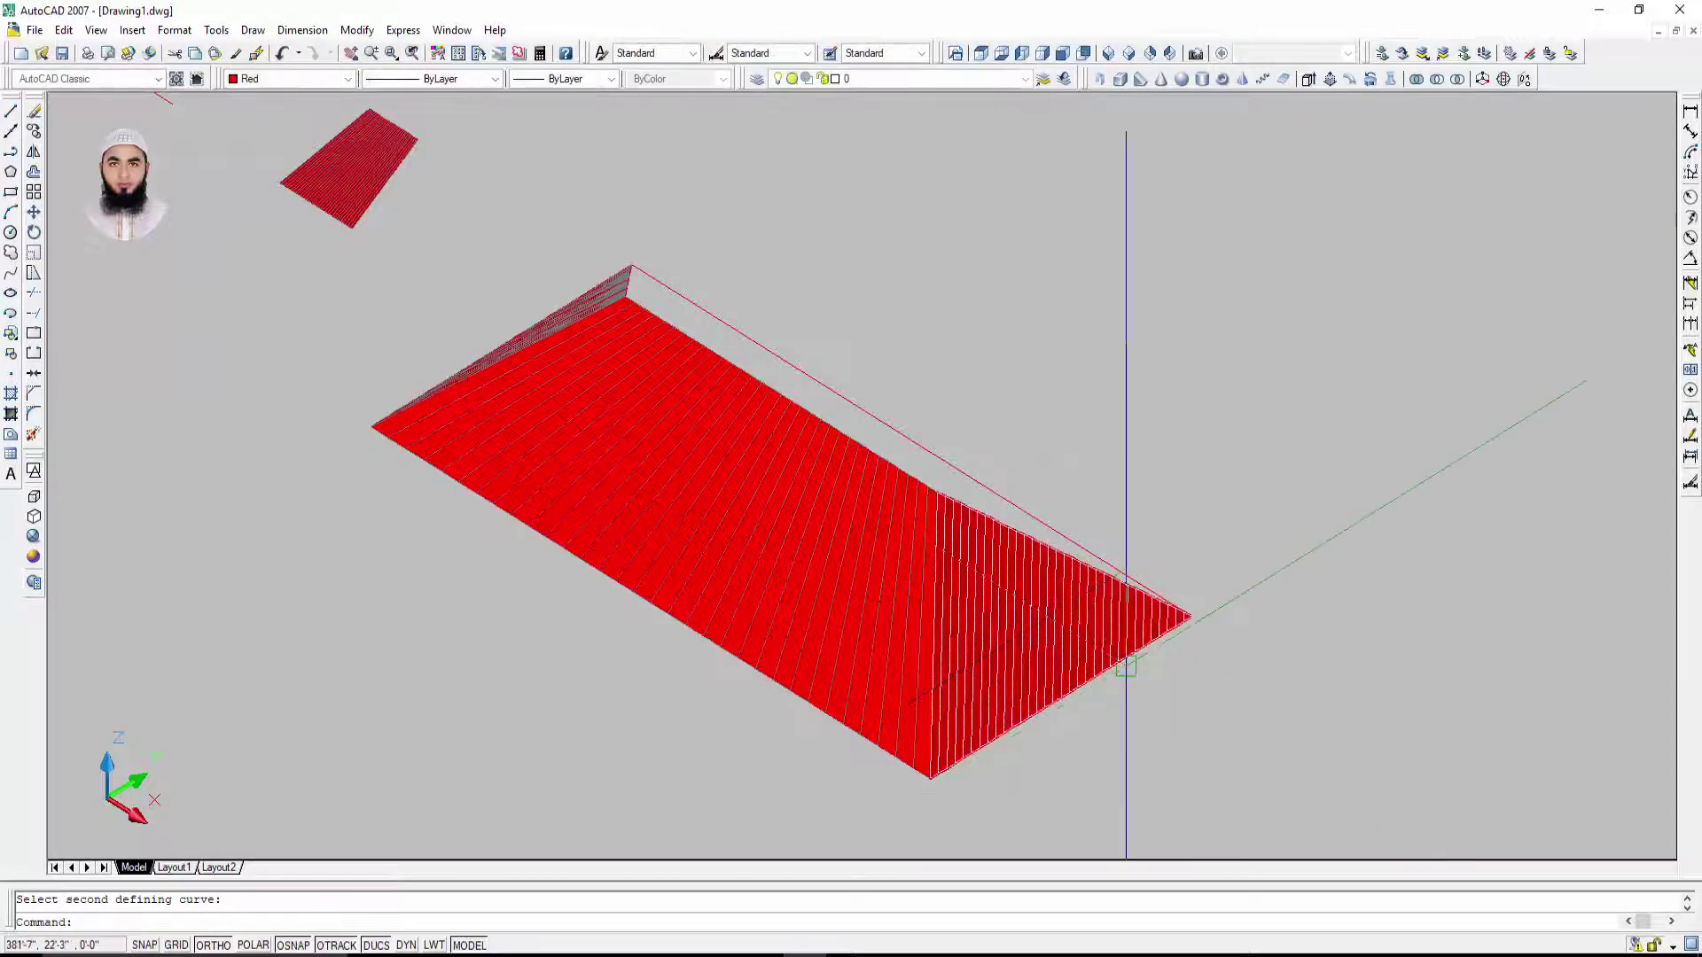
mouse_move(1250, 627)
shift+middle_down()
mouse_move(1118, 690)
mouse_move(915, 597)
shift+middle_up()
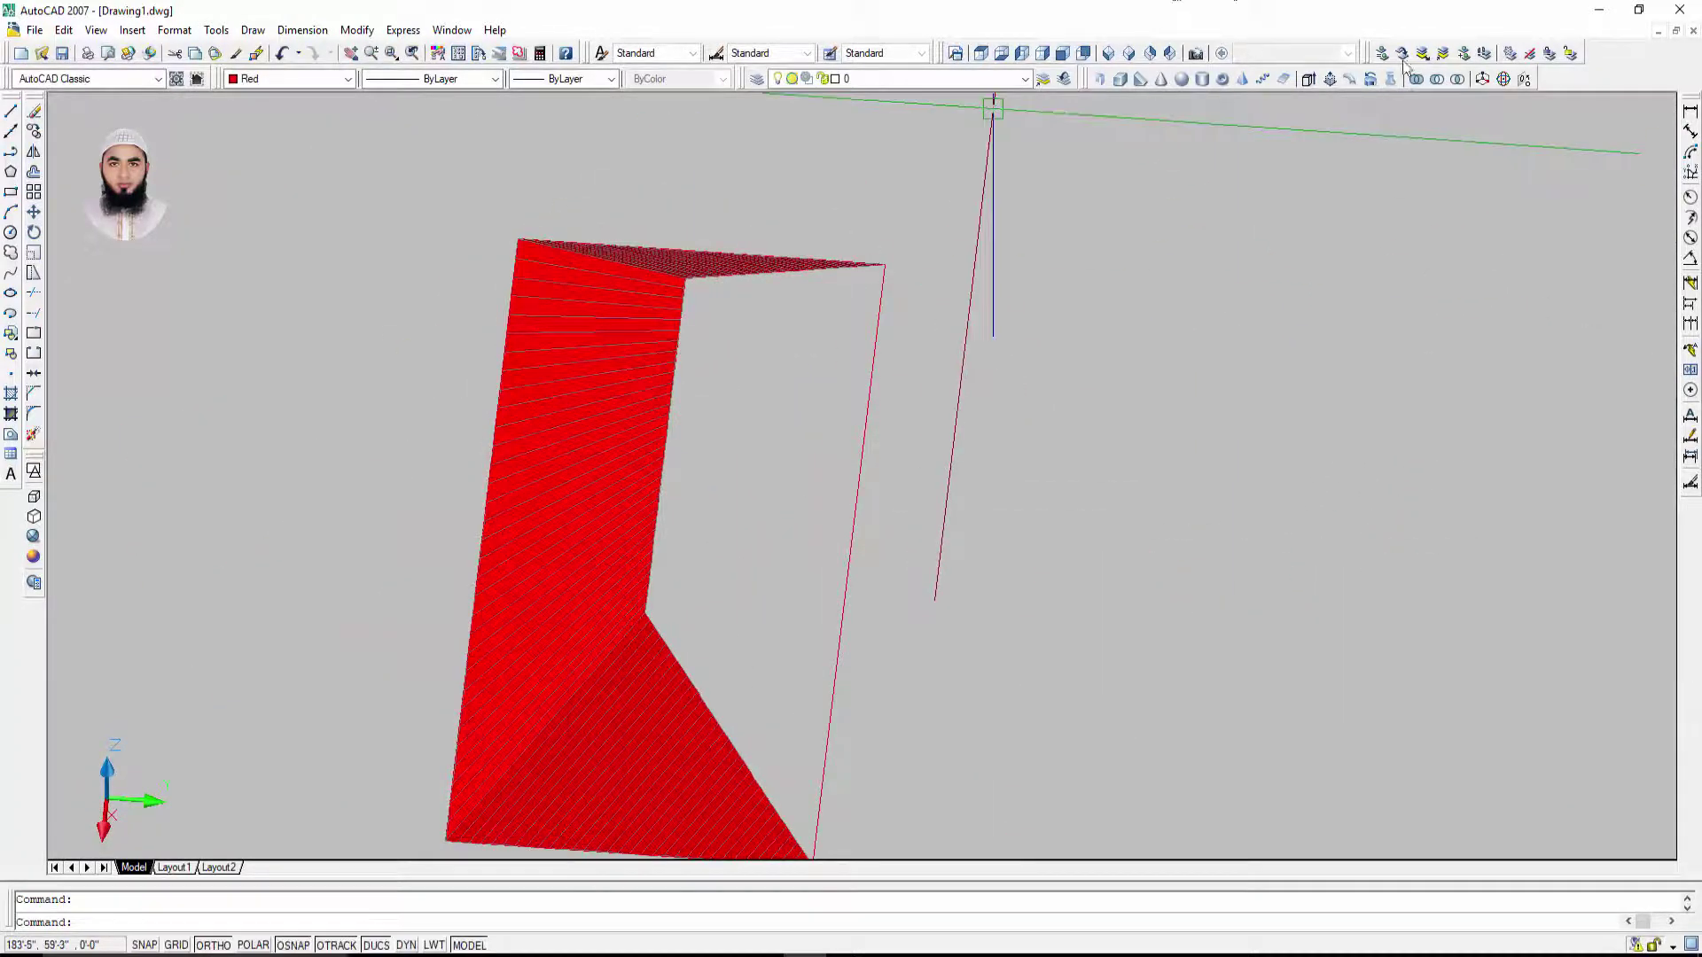
Step: Return to SW Isometric, abandon a stray line, and orbit to expose the unfilled slope
click(1109, 53)
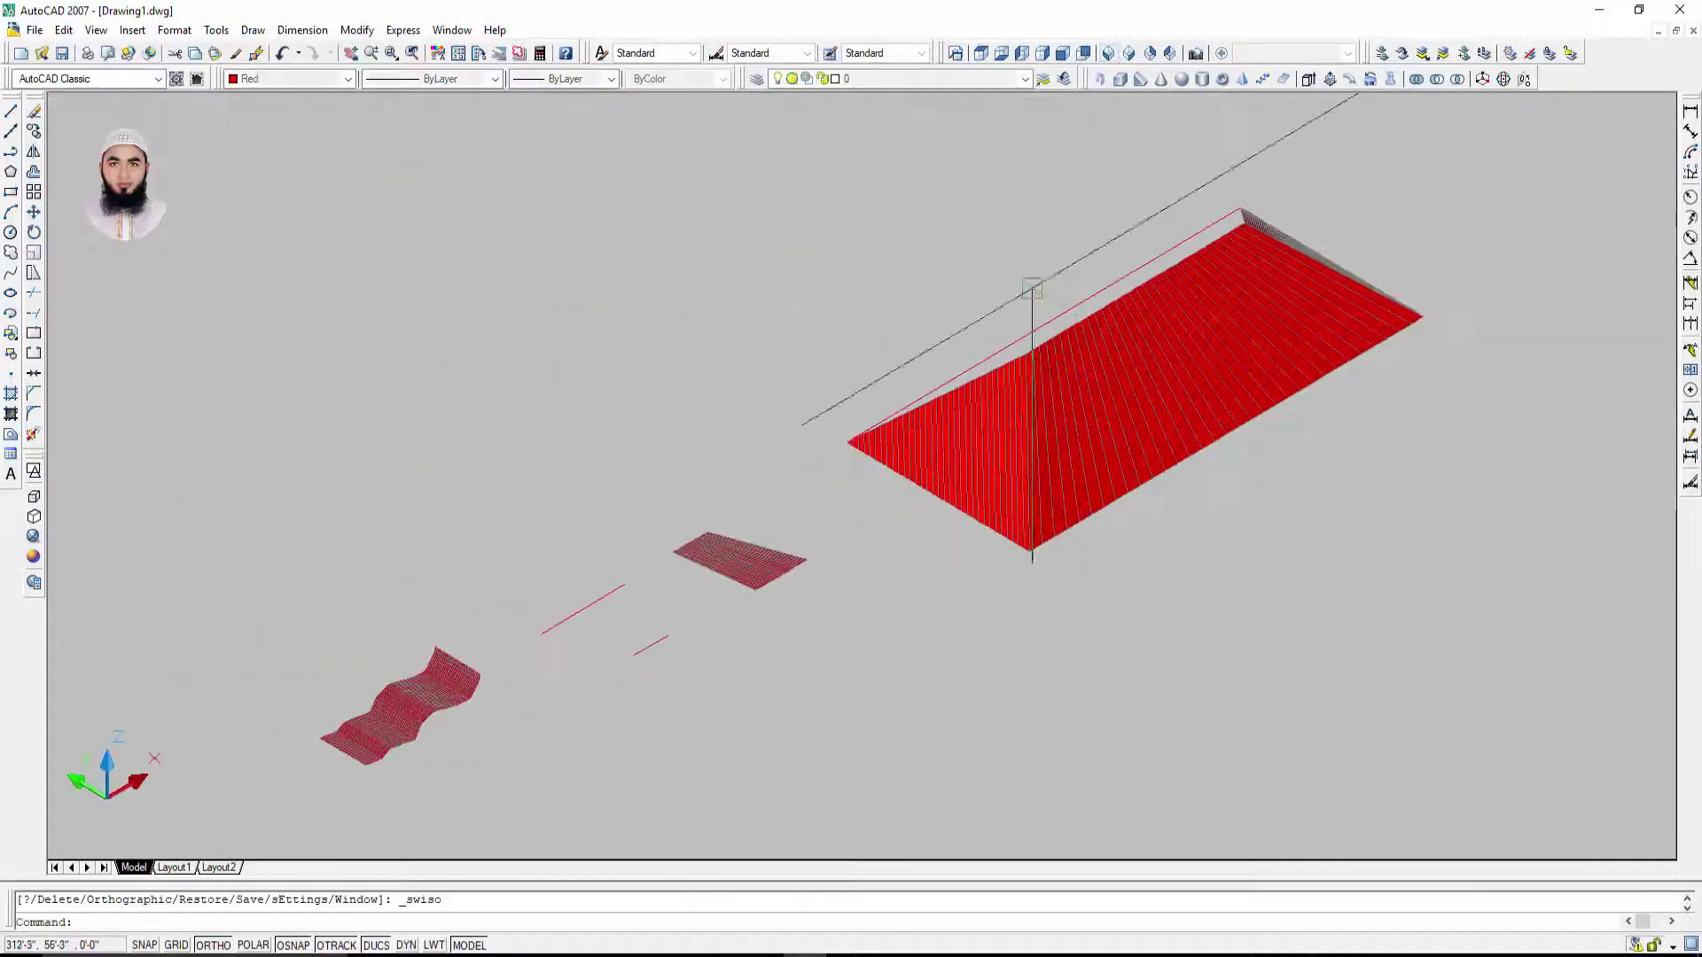
key(Escape)
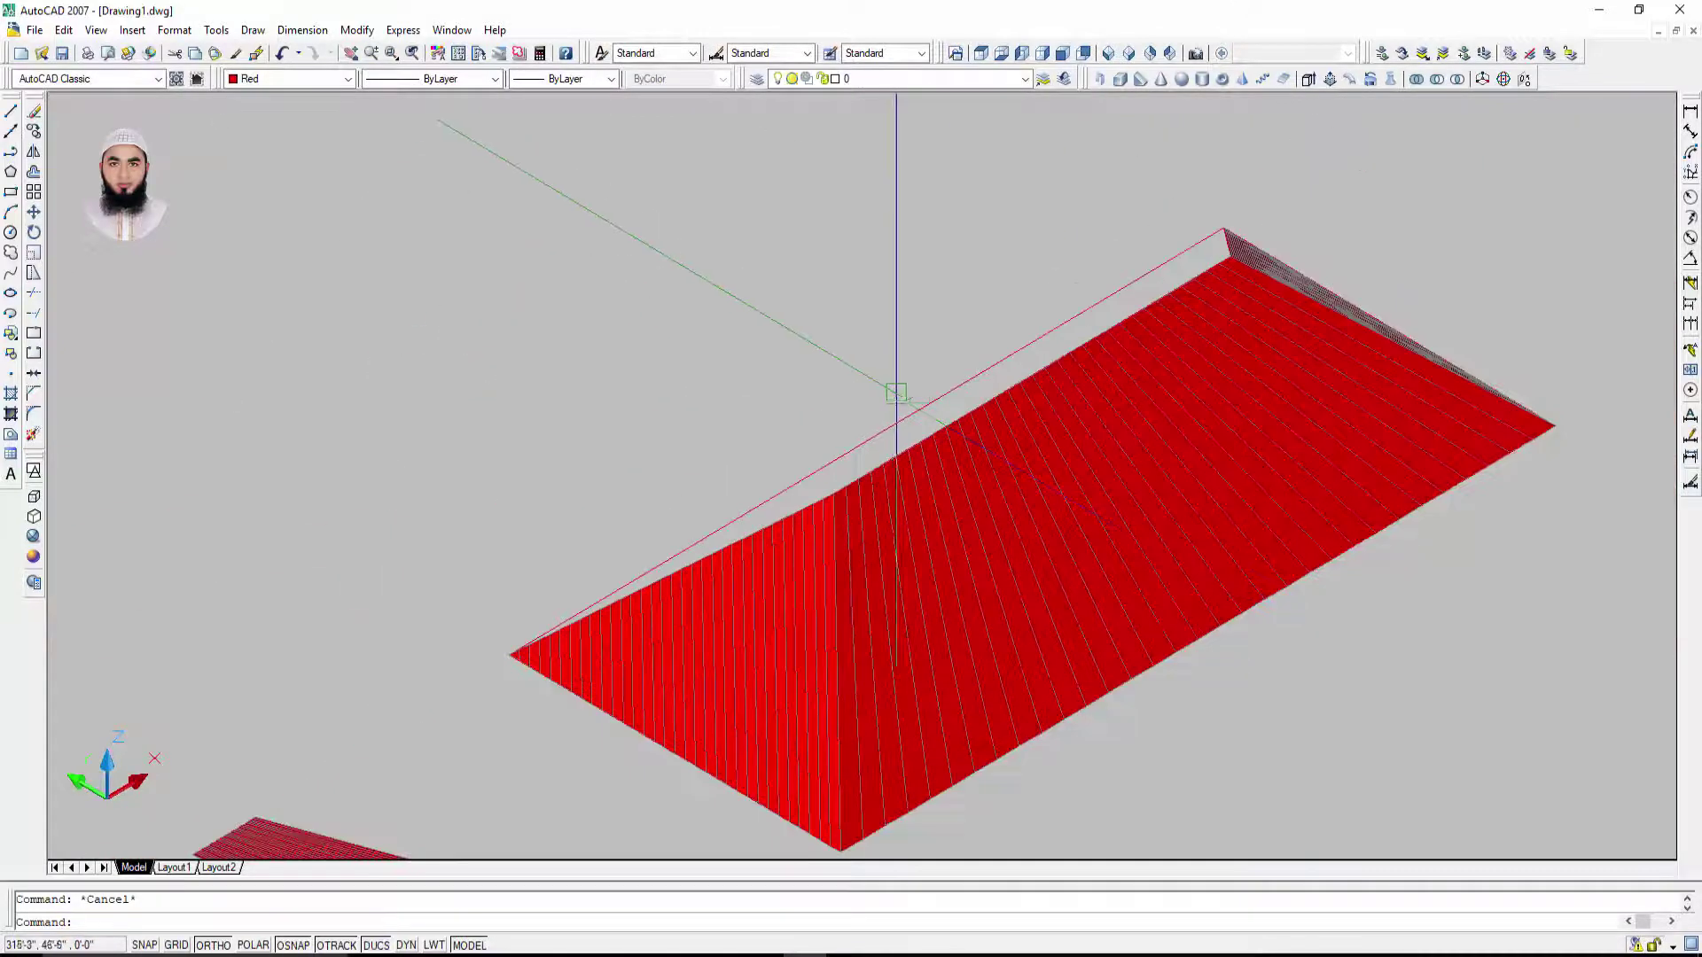
scroll(893, 390, down, 2)
text(l)
key(Return)
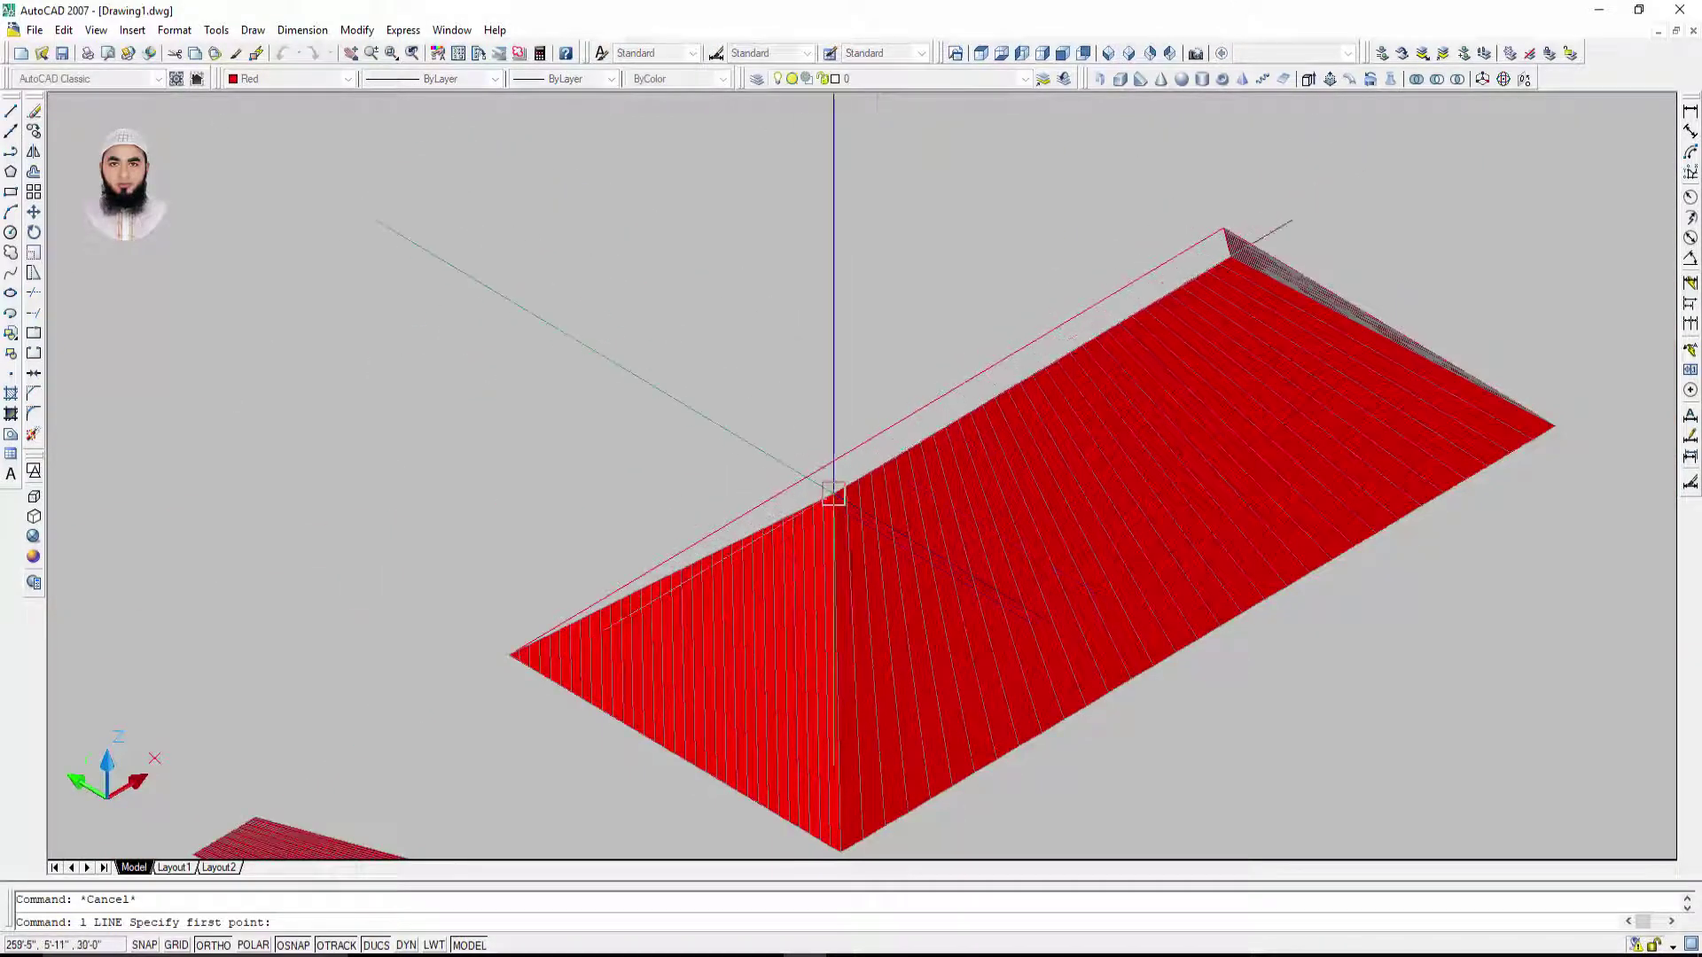
scroll(831, 492, up, 5)
click(844, 498)
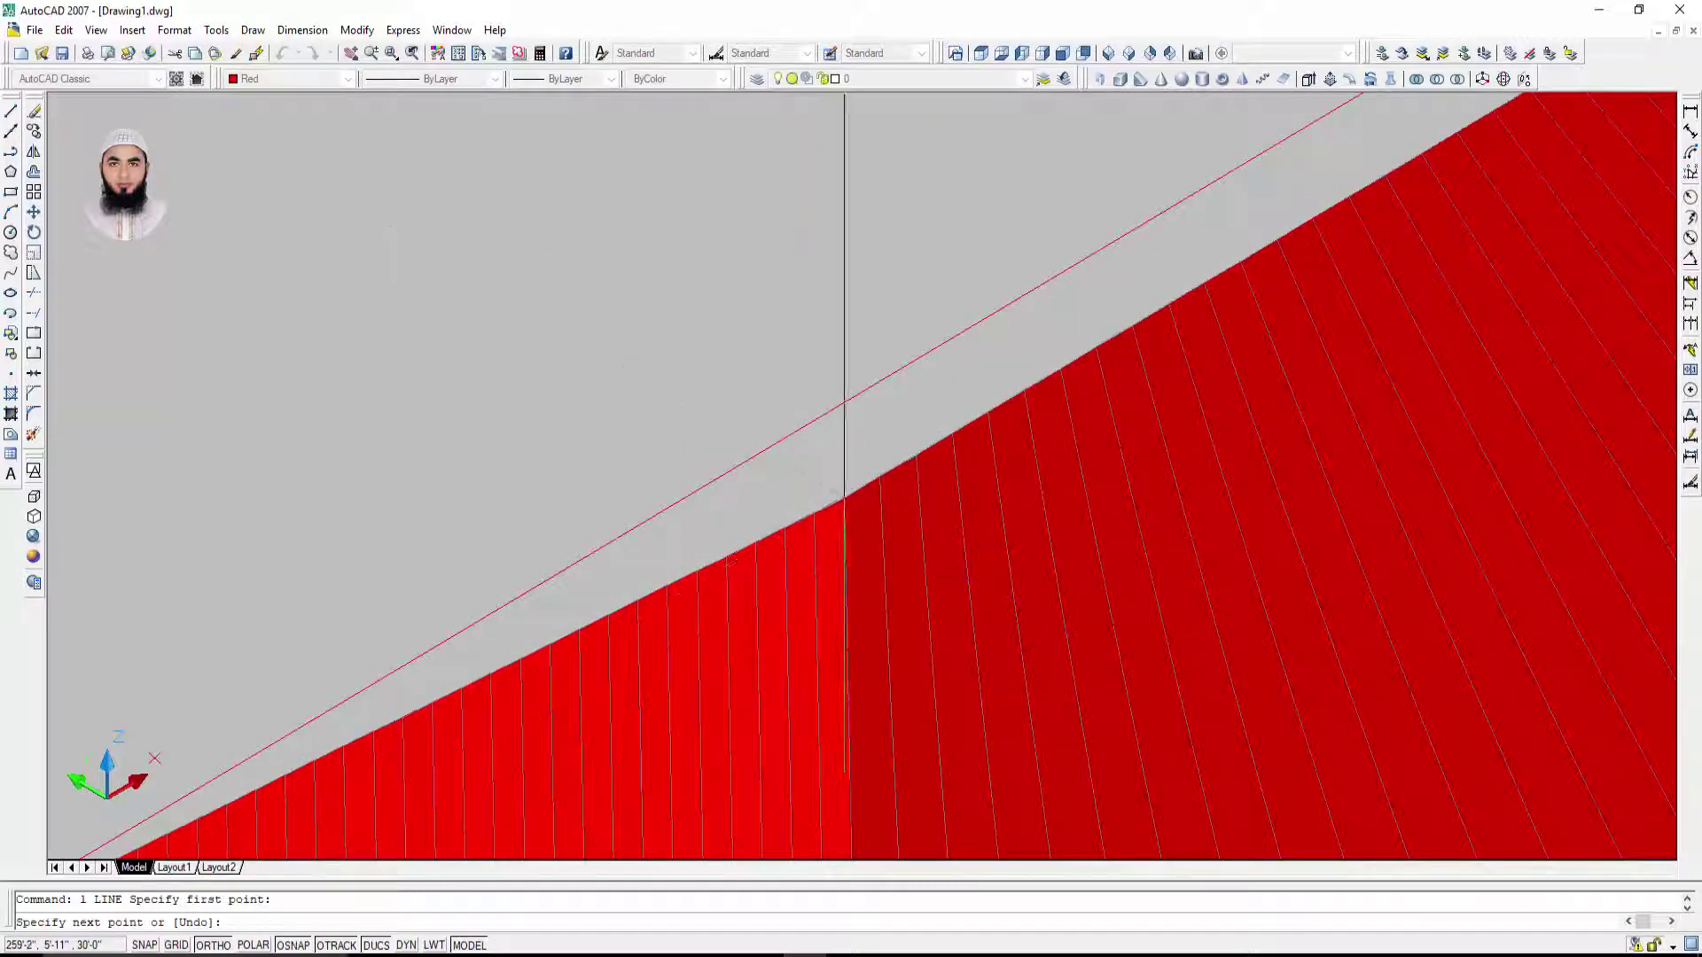
scroll(844, 496, down, 3)
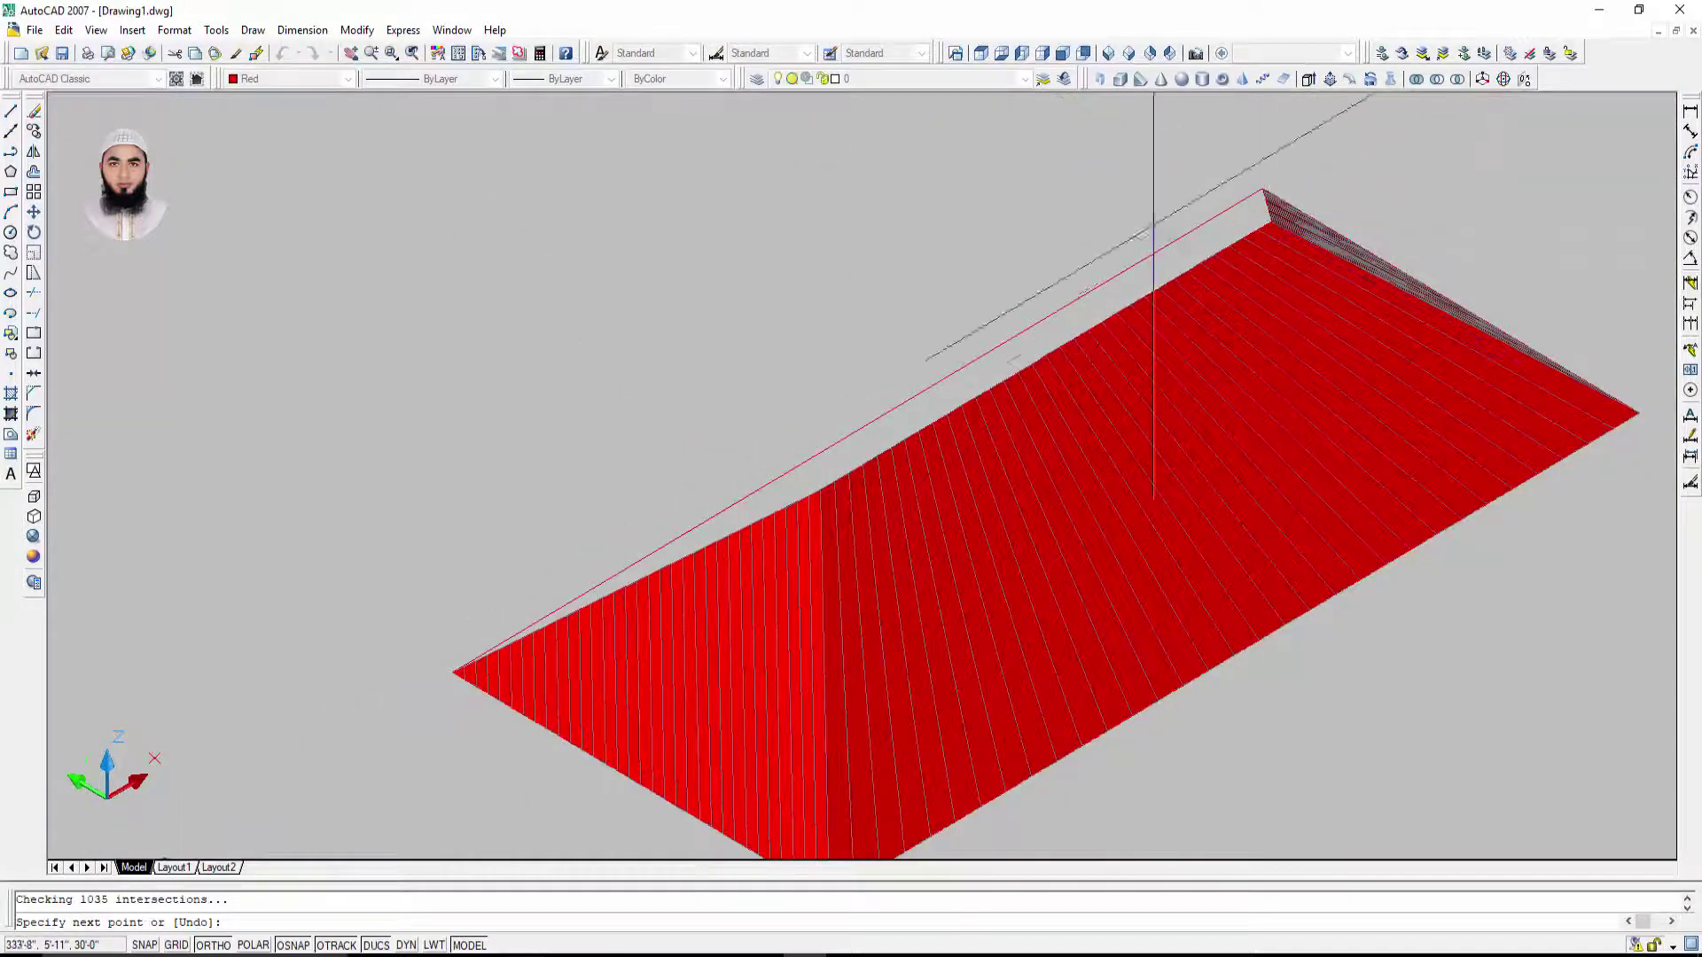
key(Escape)
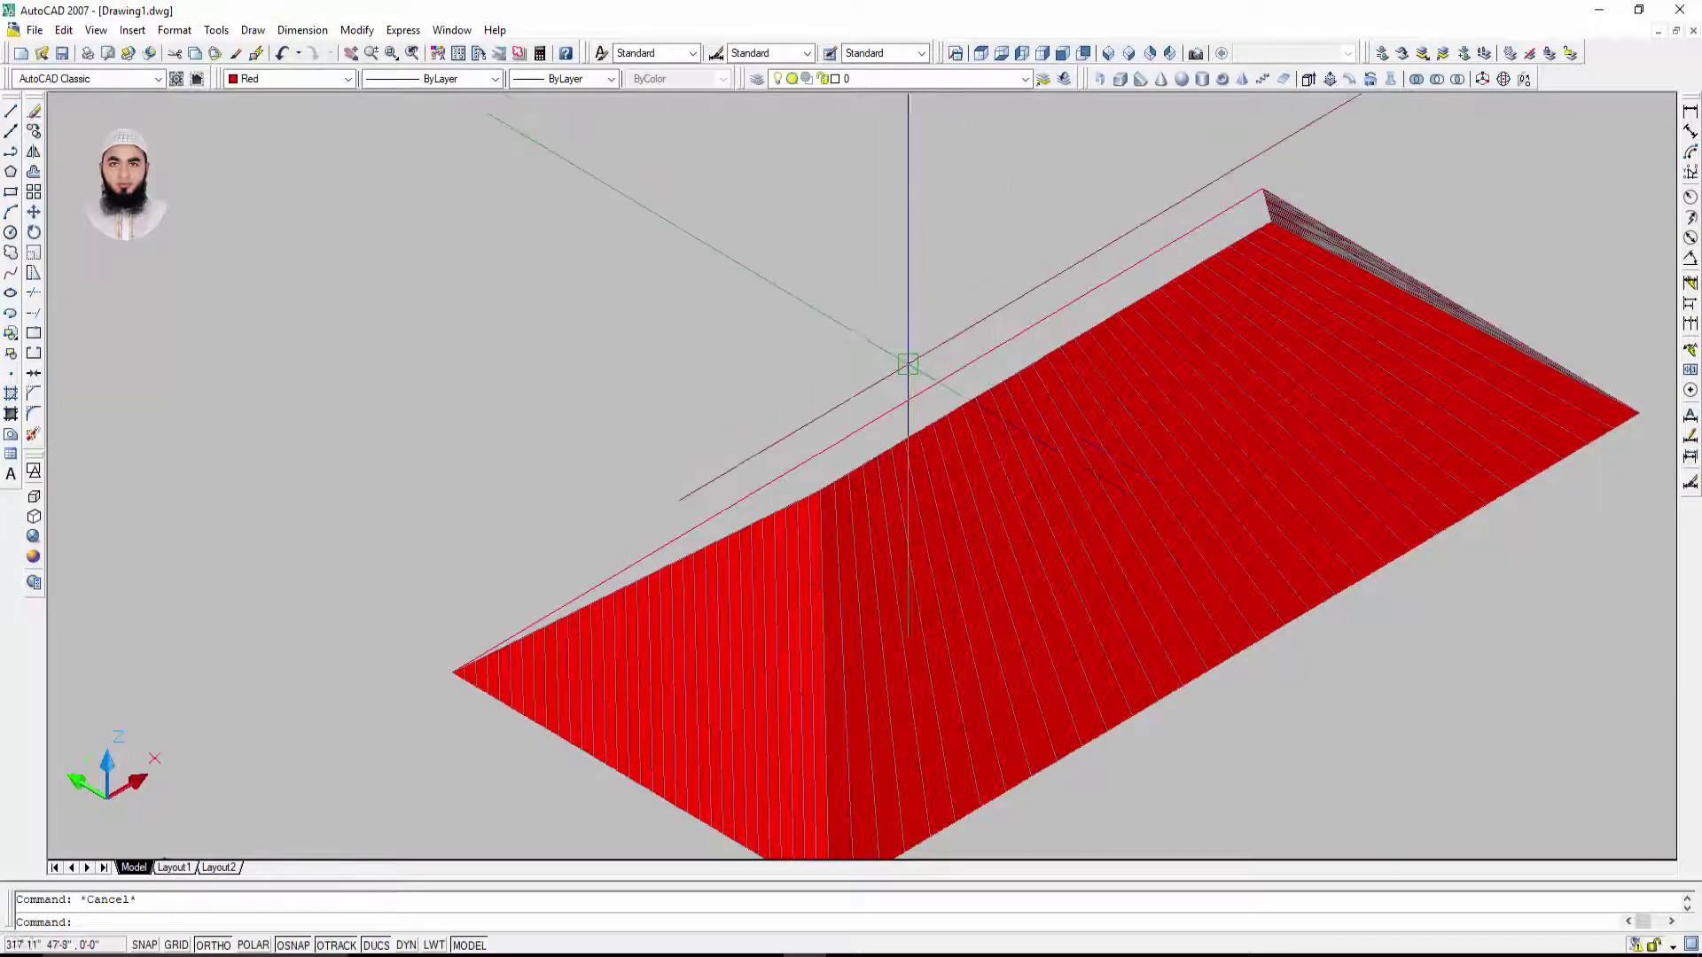
mouse_move(923, 379)
shift+middle_down()
mouse_move(1257, 399)
mouse_move(1226, 437)
shift+middle_up()
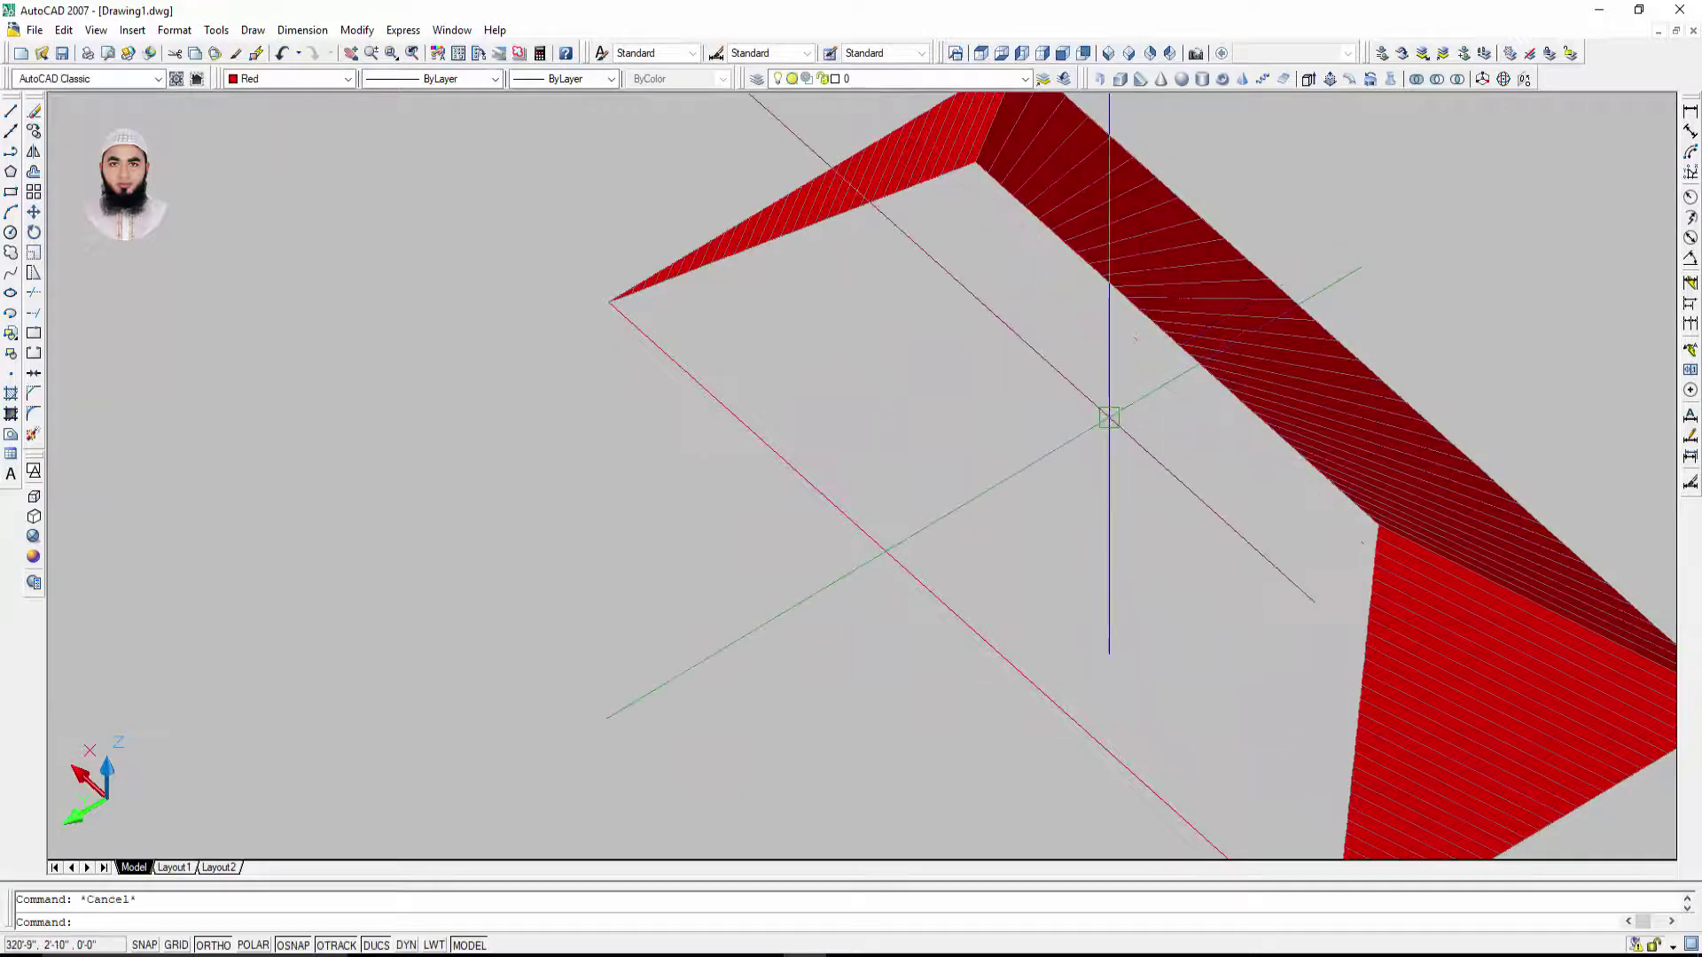
Step: Fill the last long slope with a red RULESURF mesh and orbit to inspect the finished roof
text(-VIEW)
key(Return)
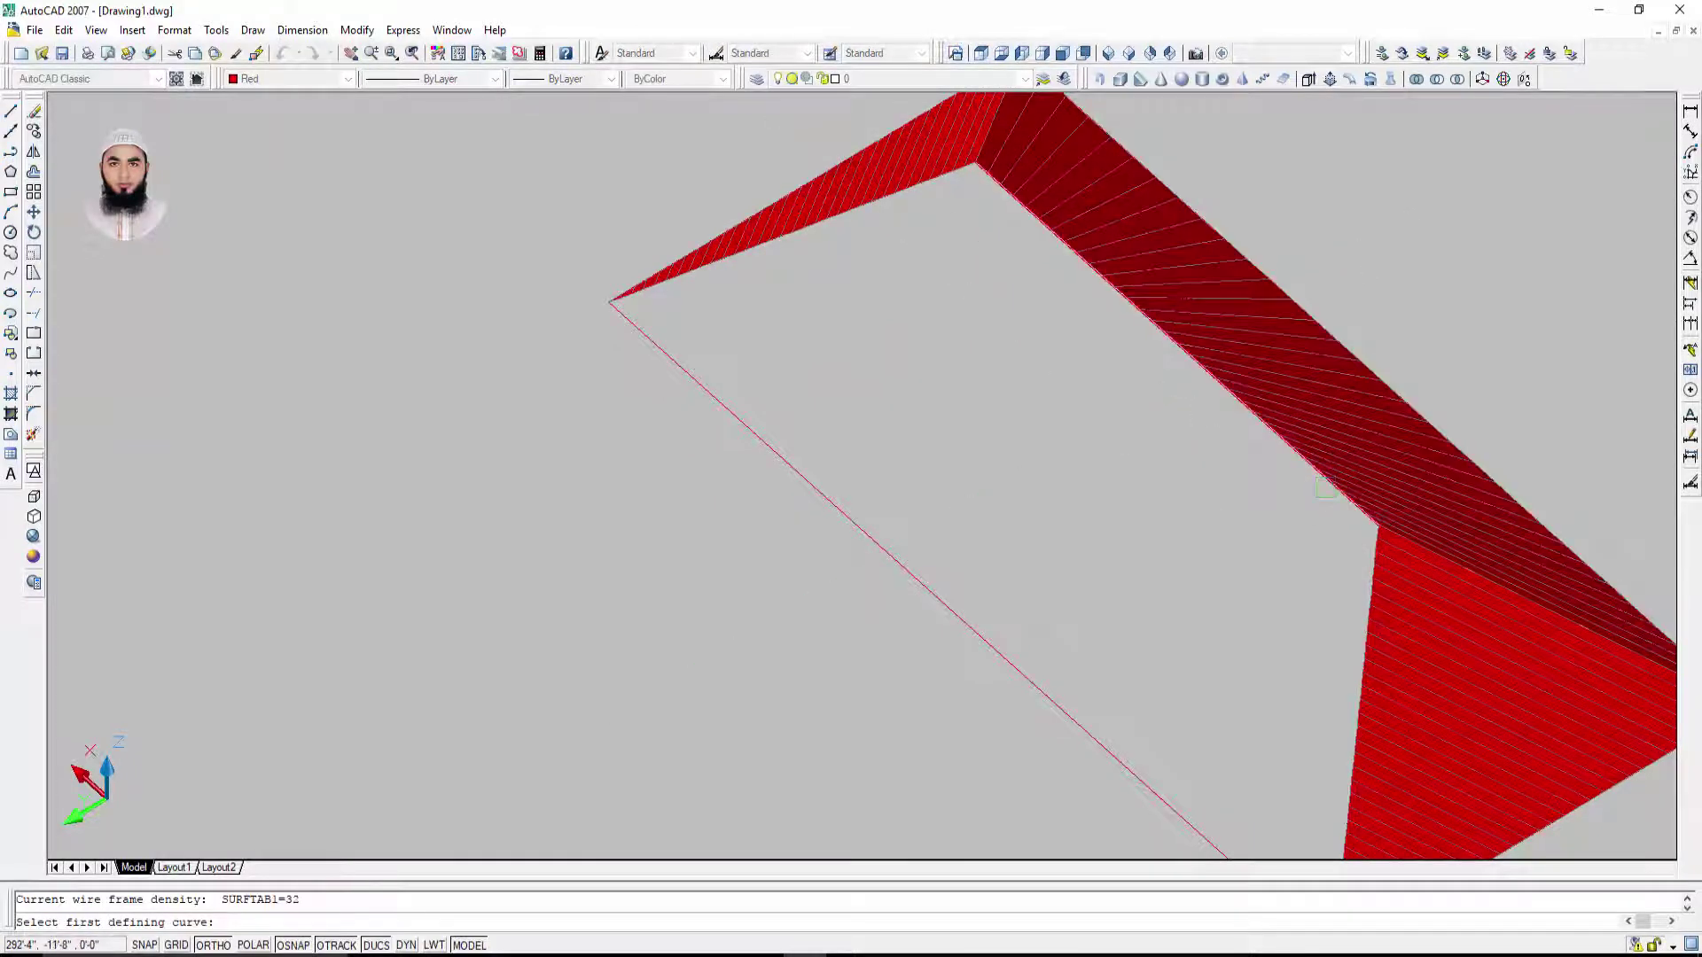
click(1087, 716)
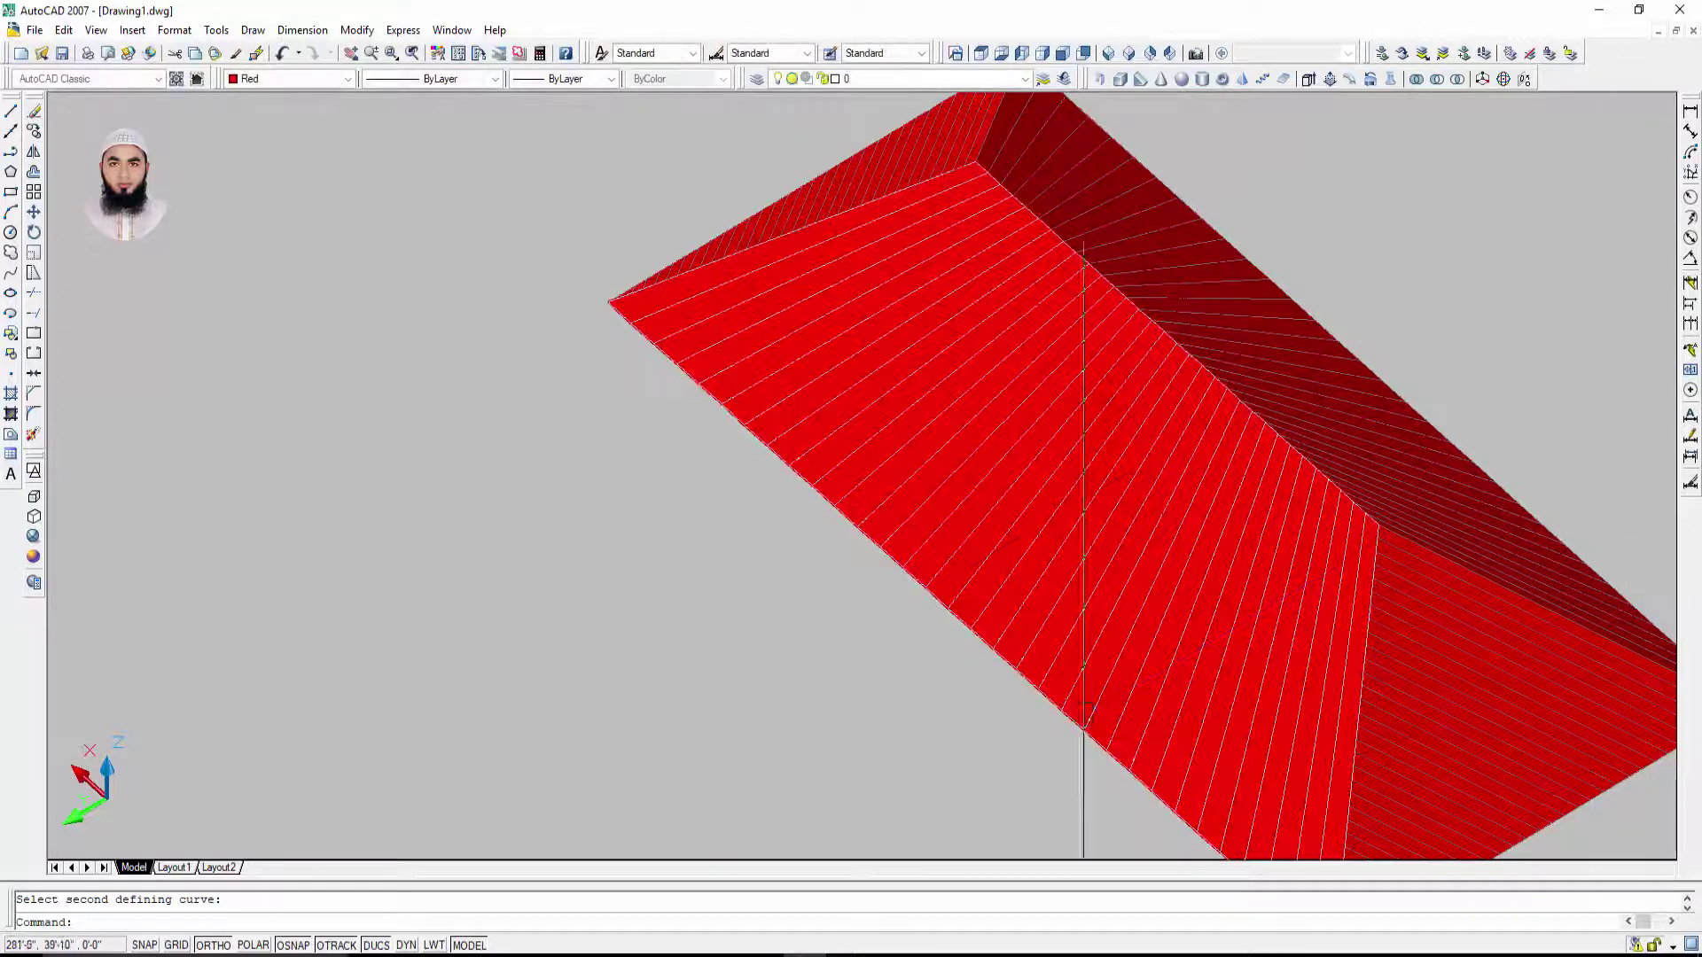
scroll(779, 587, down, 2)
mouse_move(1324, 735)
shift+middle_down()
mouse_move(1094, 589)
mouse_move(771, 589)
mouse_move(700, 628)
mouse_move(699, 695)
mouse_move(862, 775)
mouse_move(1067, 669)
mouse_move(1117, 700)
mouse_move(1368, 608)
mouse_move(1573, 505)
mouse_move(1565, 342)
mouse_move(1481, 649)
shift+middle_up()
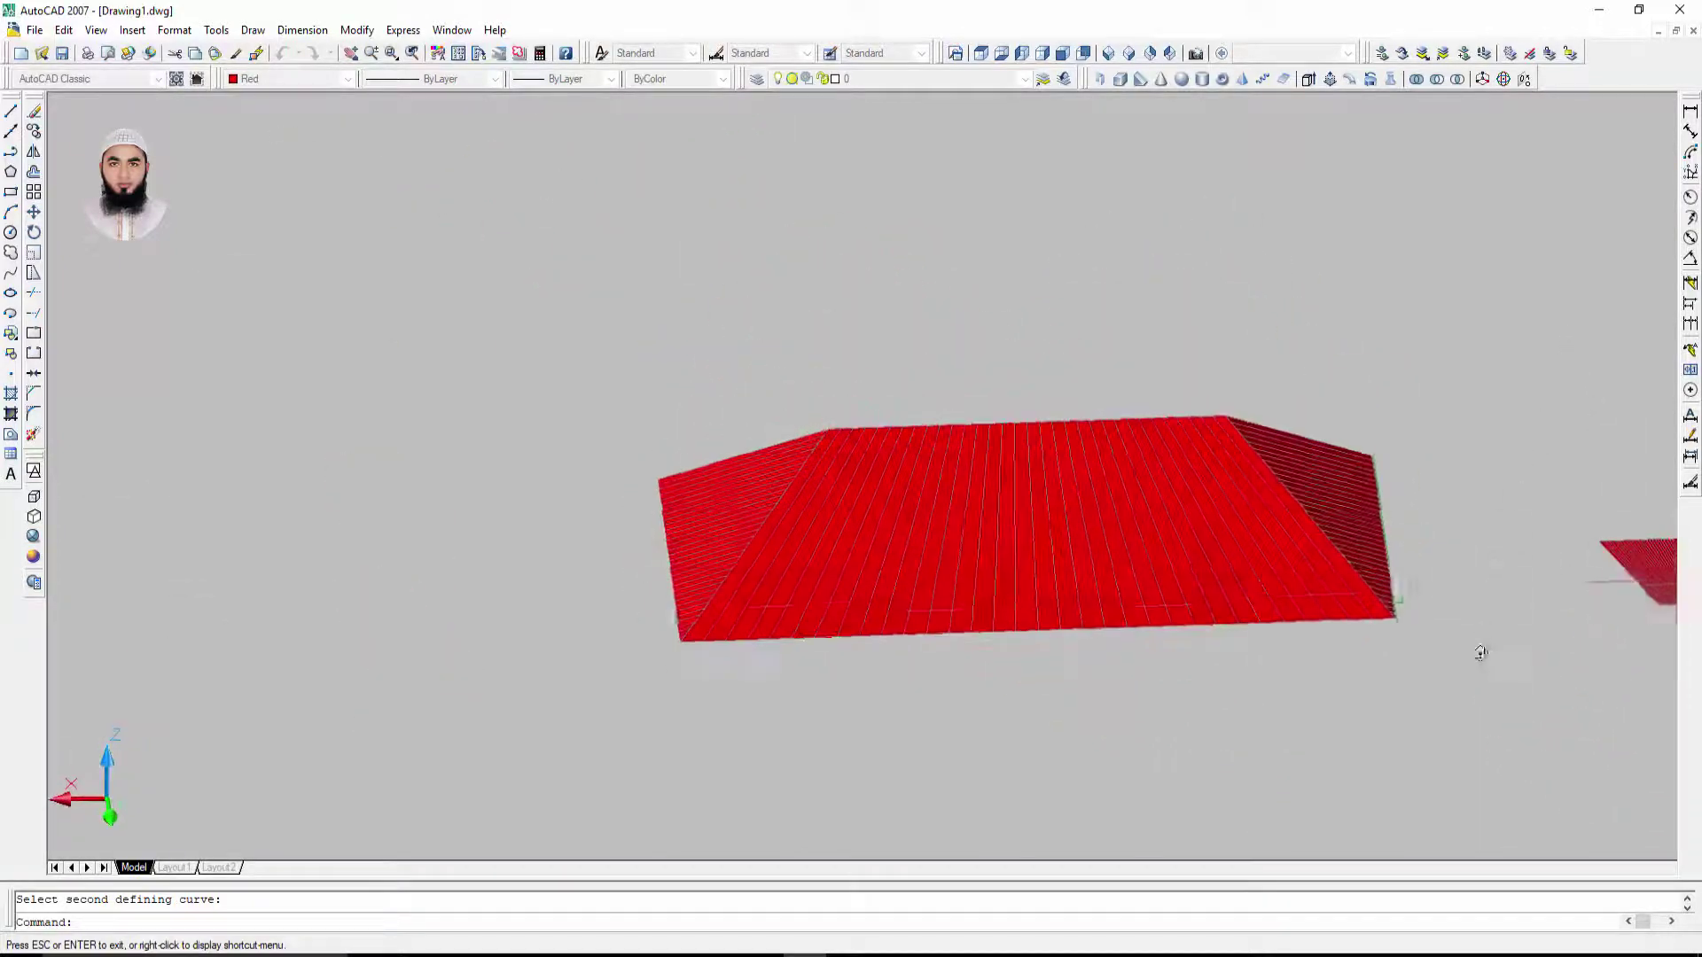
click(1108, 55)
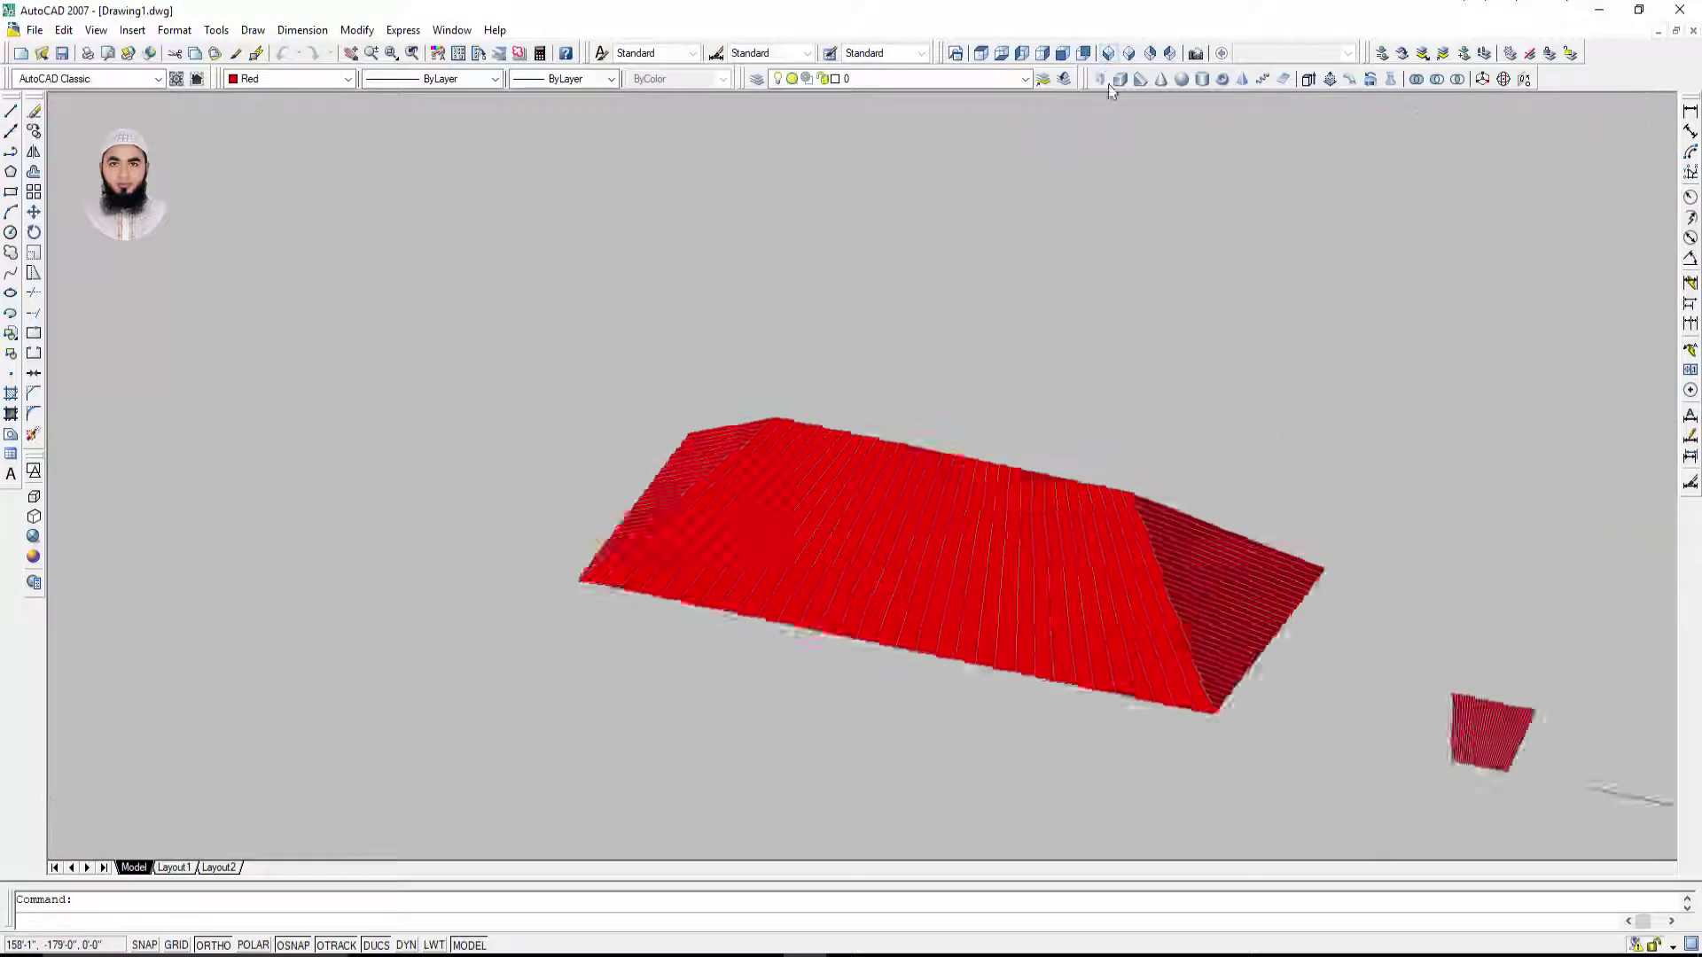
middle_drag(1083, 599, 1004, 634)
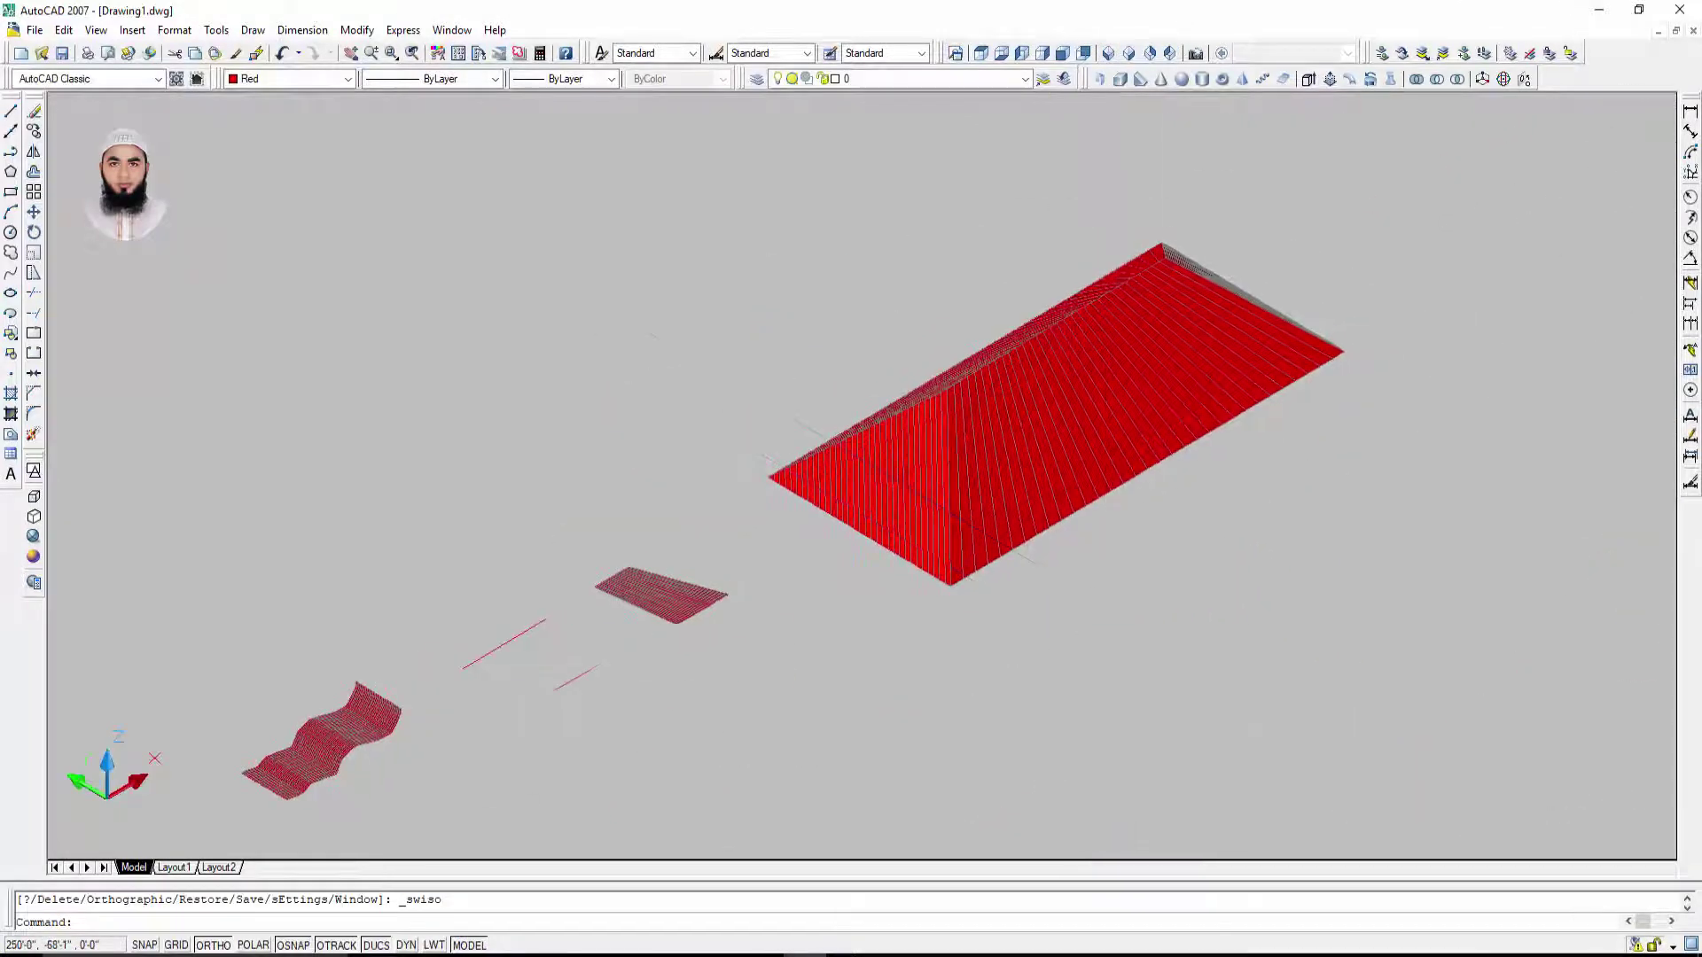
mouse_move(1106, 606)
shift+middle_down()
mouse_move(1087, 411)
mouse_move(957, 581)
mouse_move(733, 562)
mouse_move(1232, 560)
mouse_move(1253, 577)
shift+middle_up()
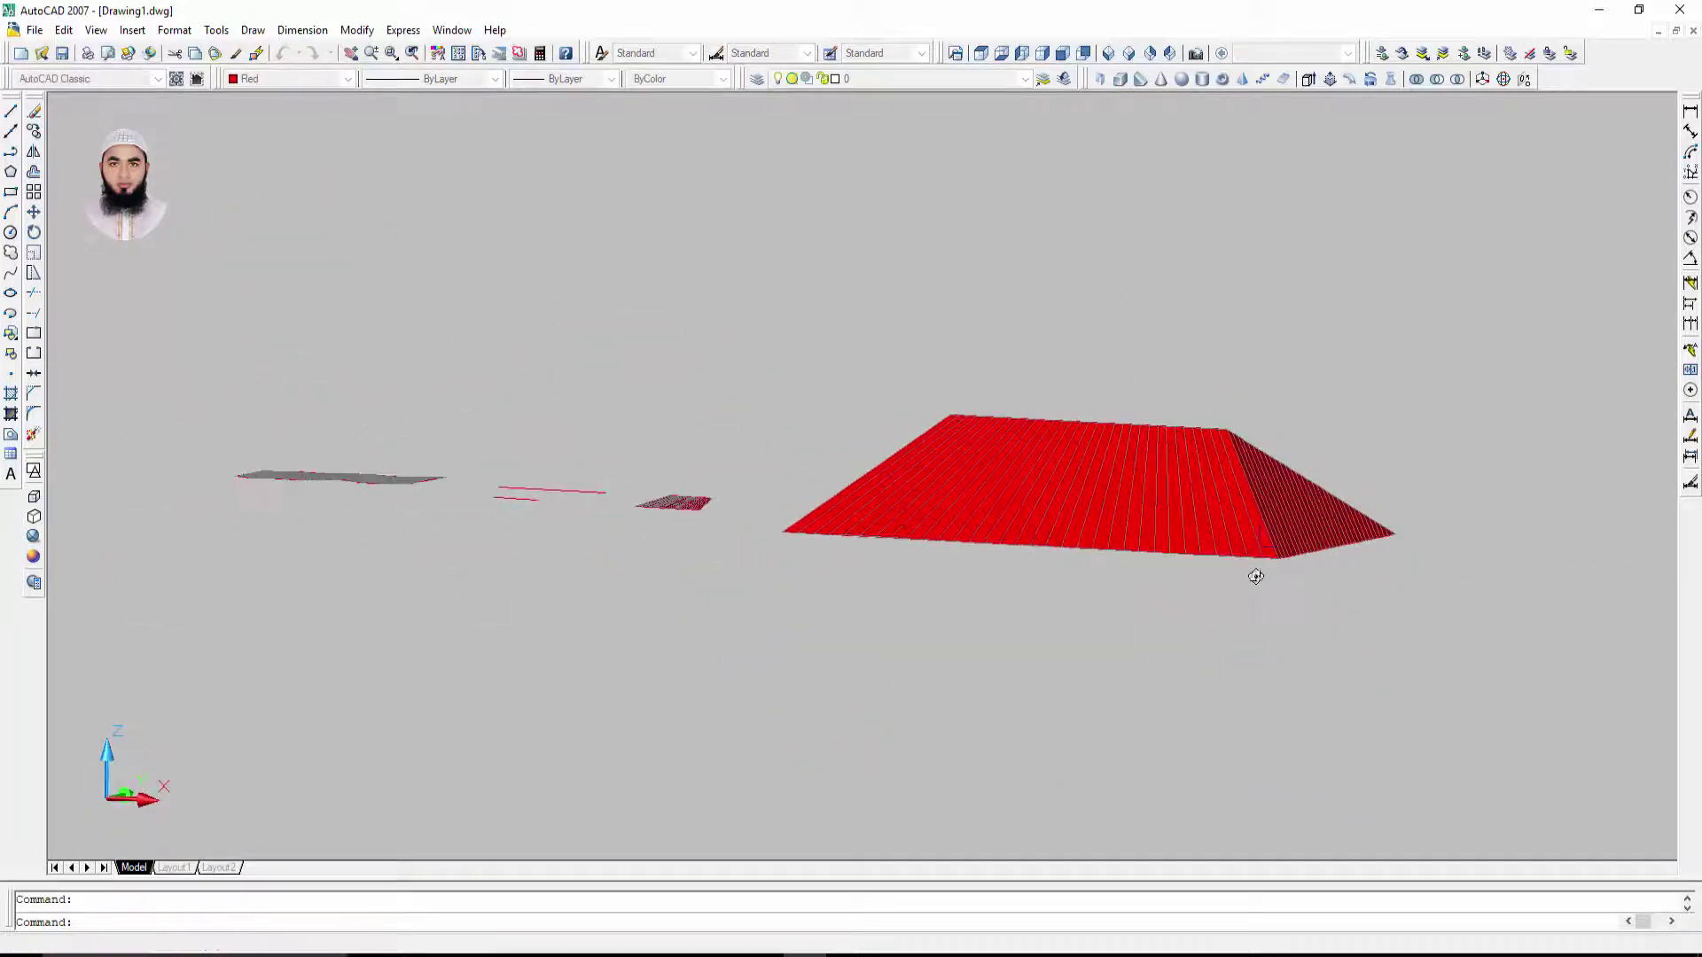
click(1108, 55)
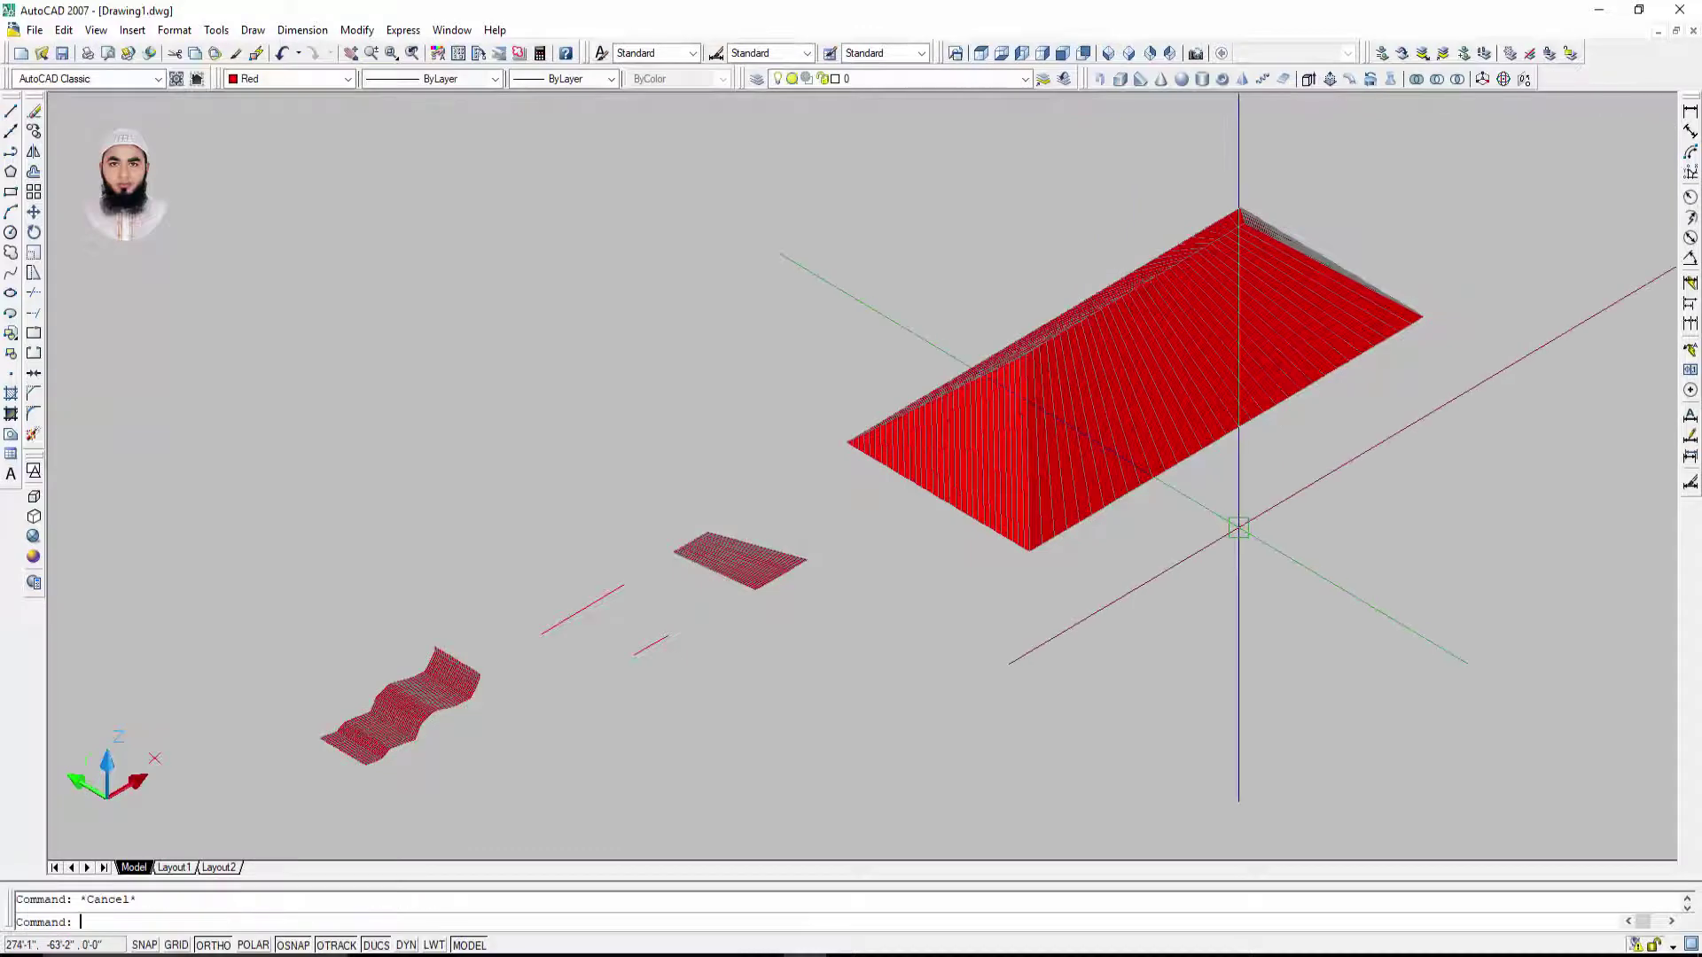
middle_drag(1238, 520, 1116, 576)
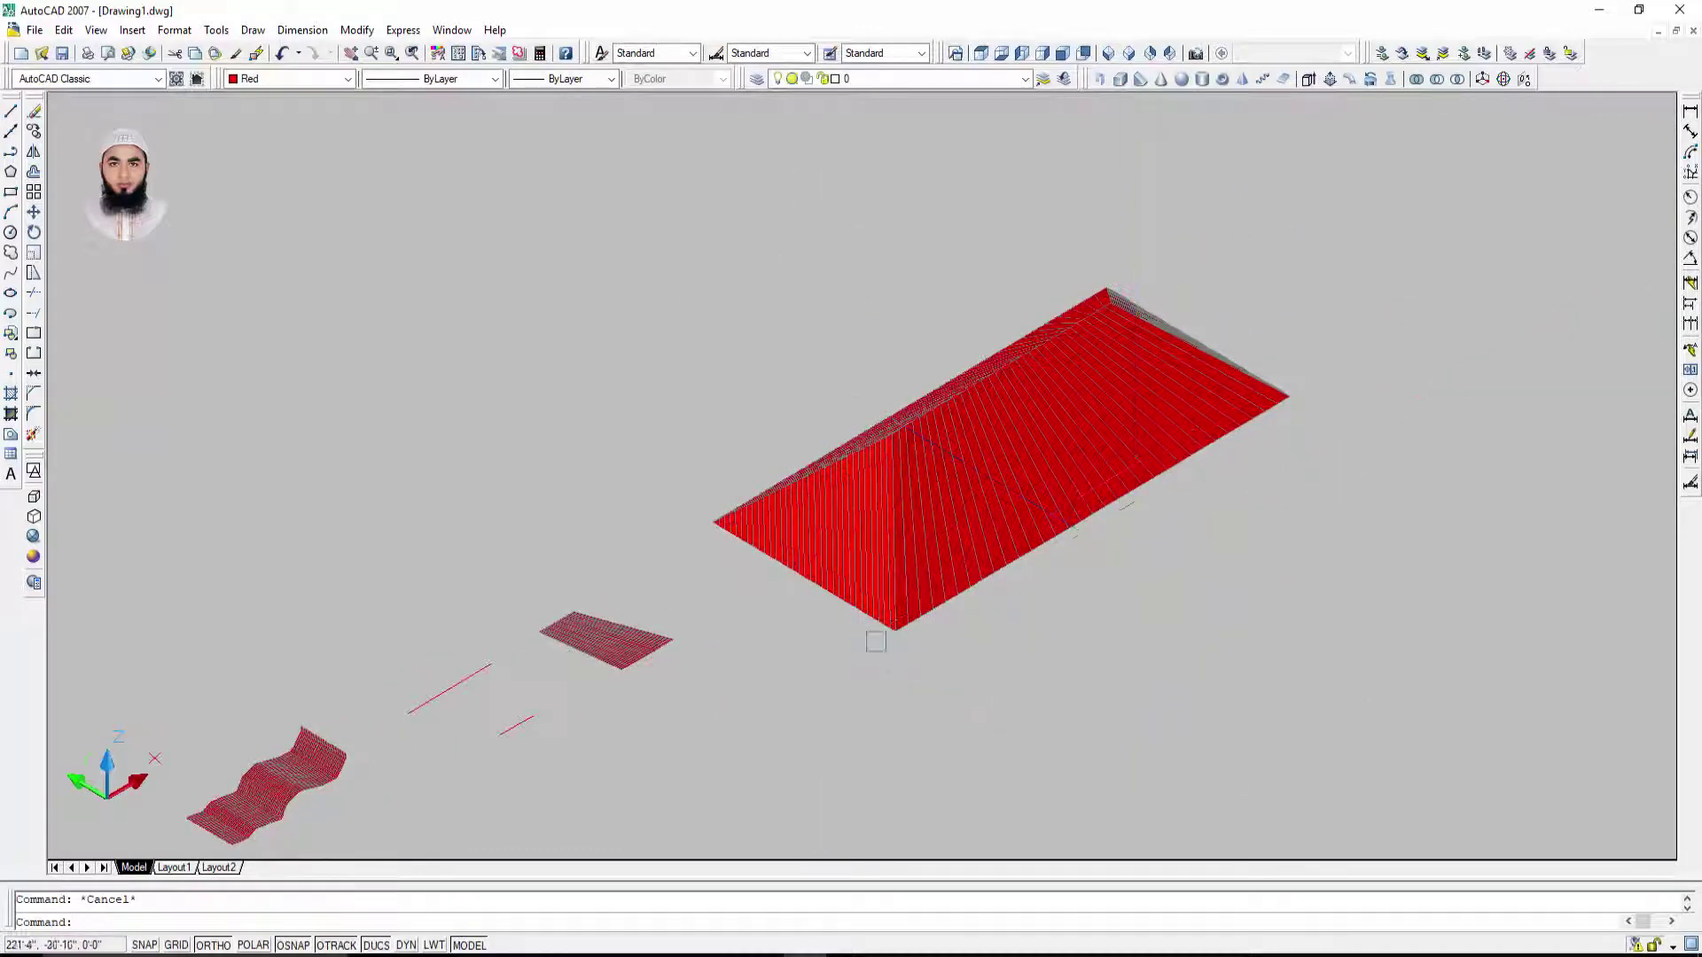
middle_drag(545, 712, 640, 626)
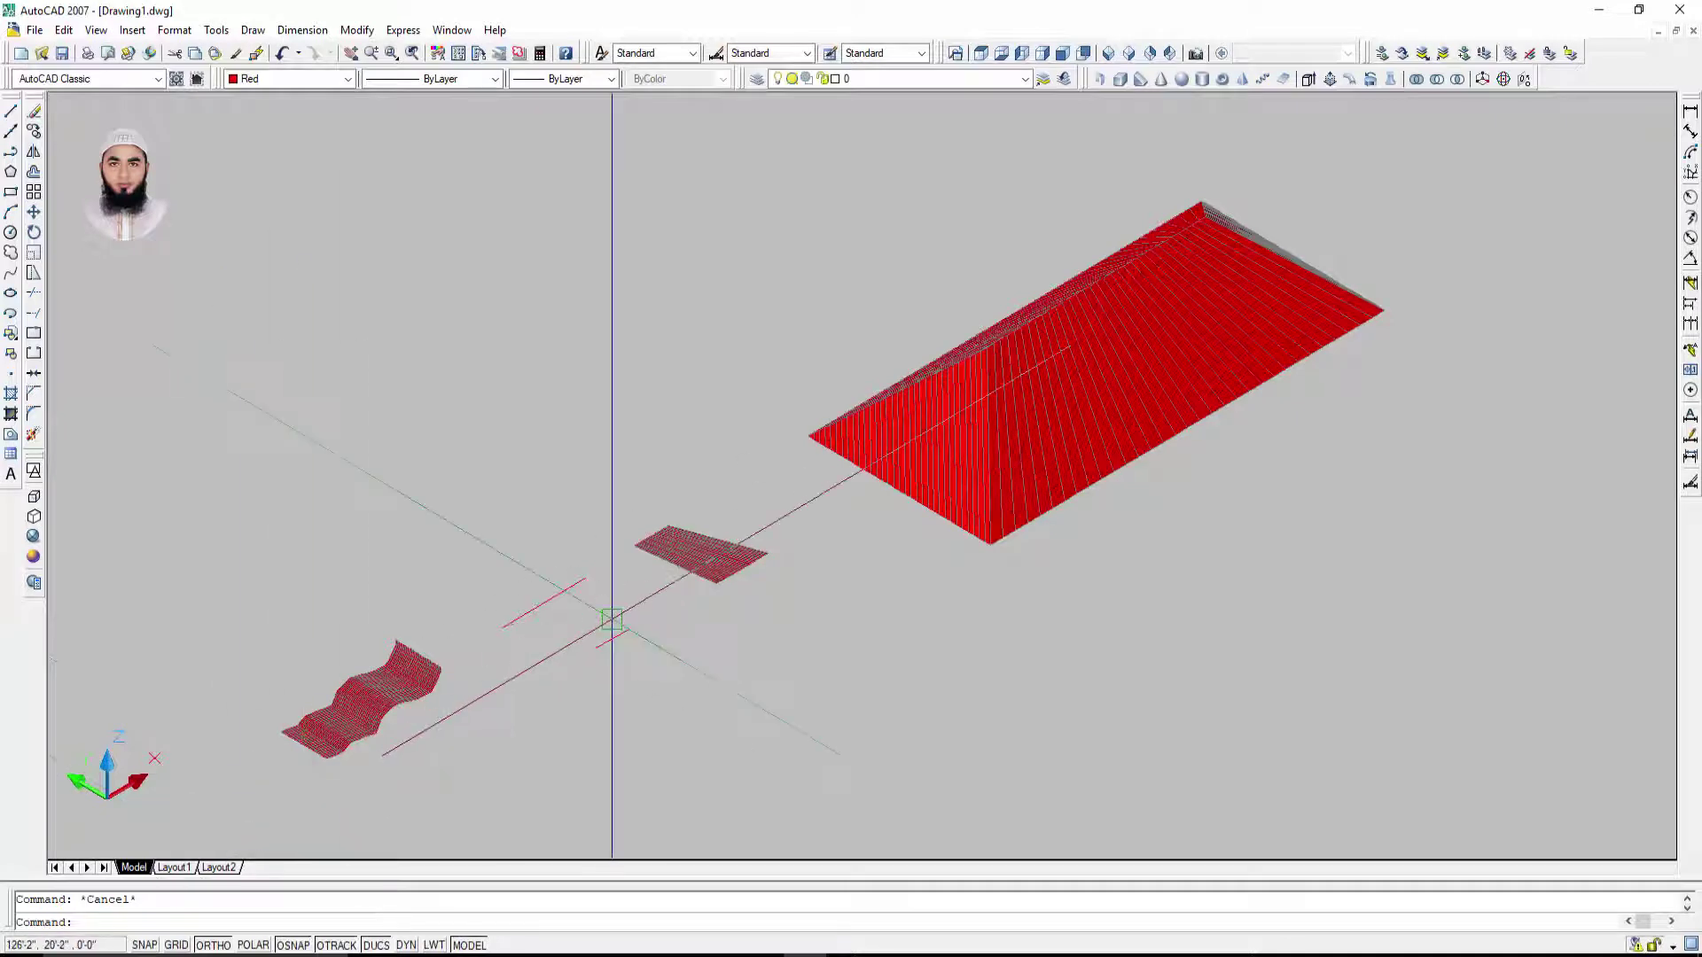
scroll(608, 608, down, 3)
scroll(665, 570, up, 3)
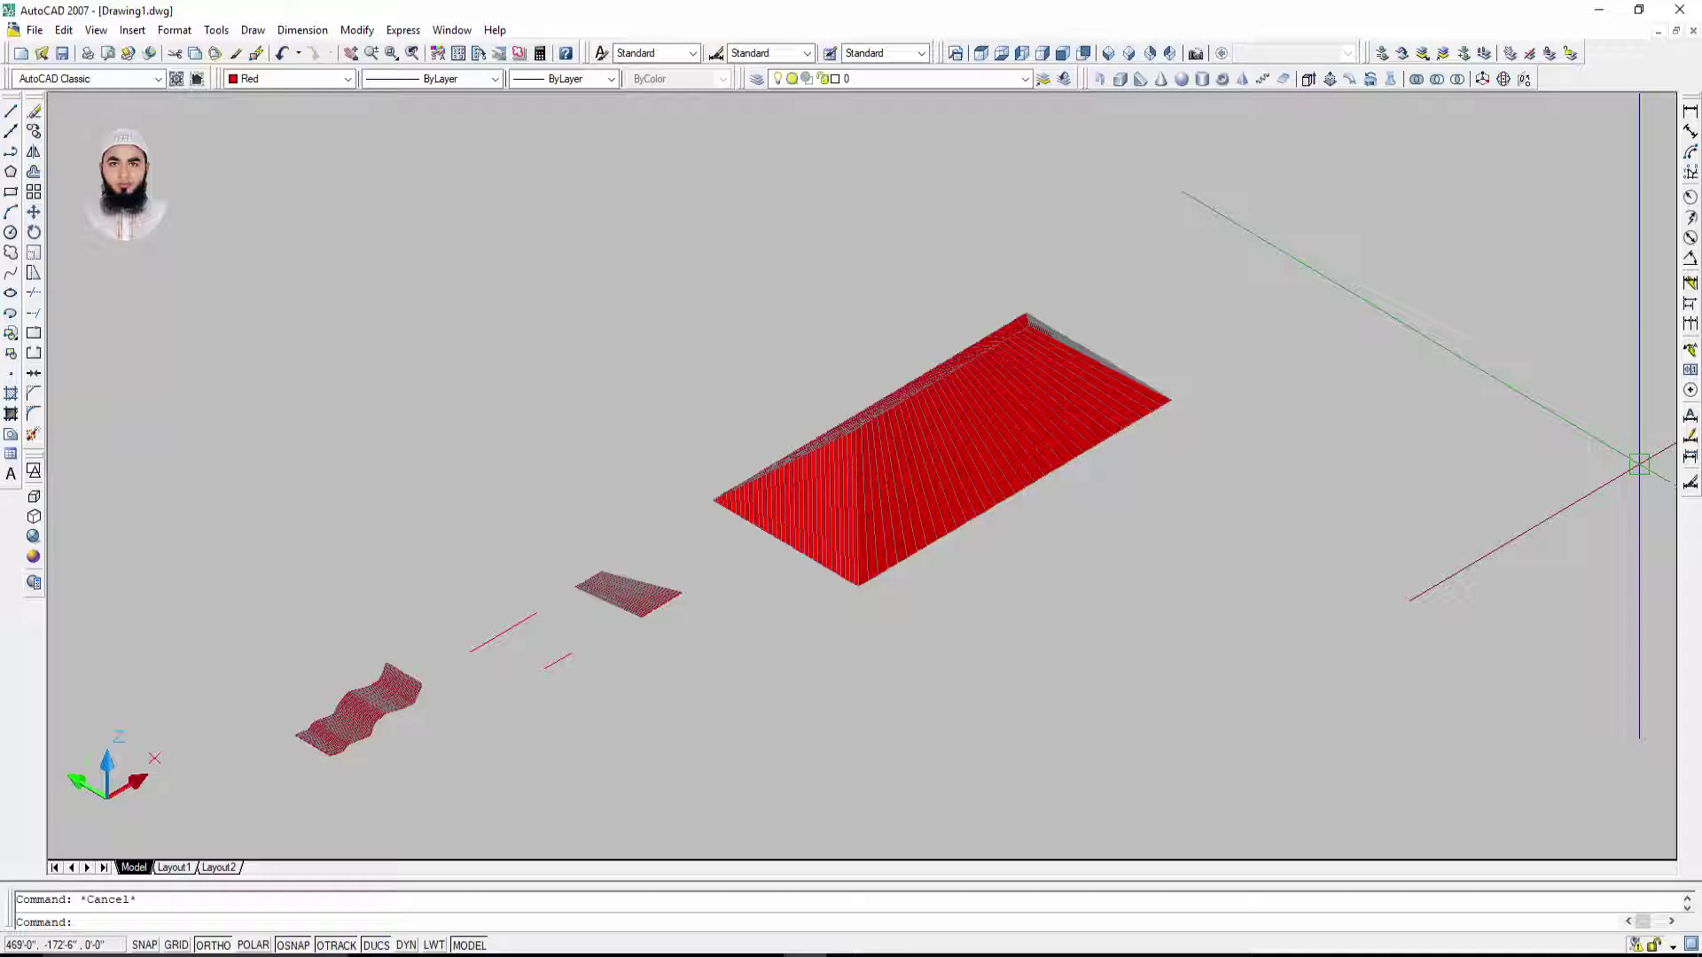
scroll(990, 507, up, 3)
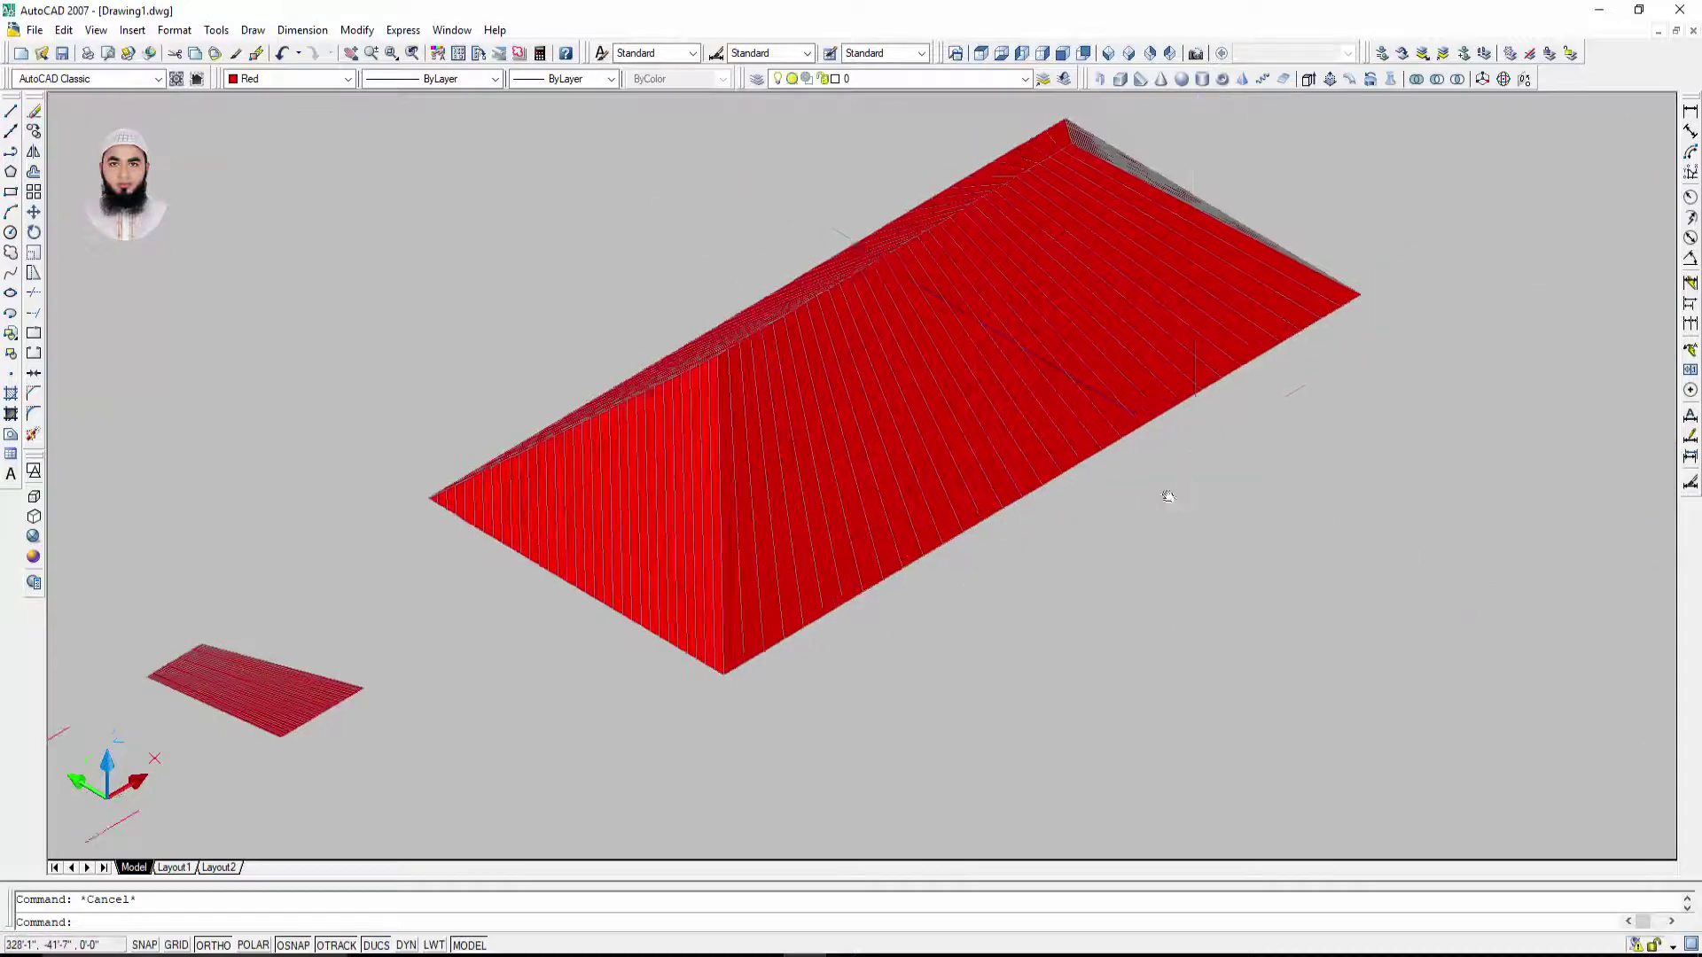
middle_drag(1167, 495, 1117, 601)
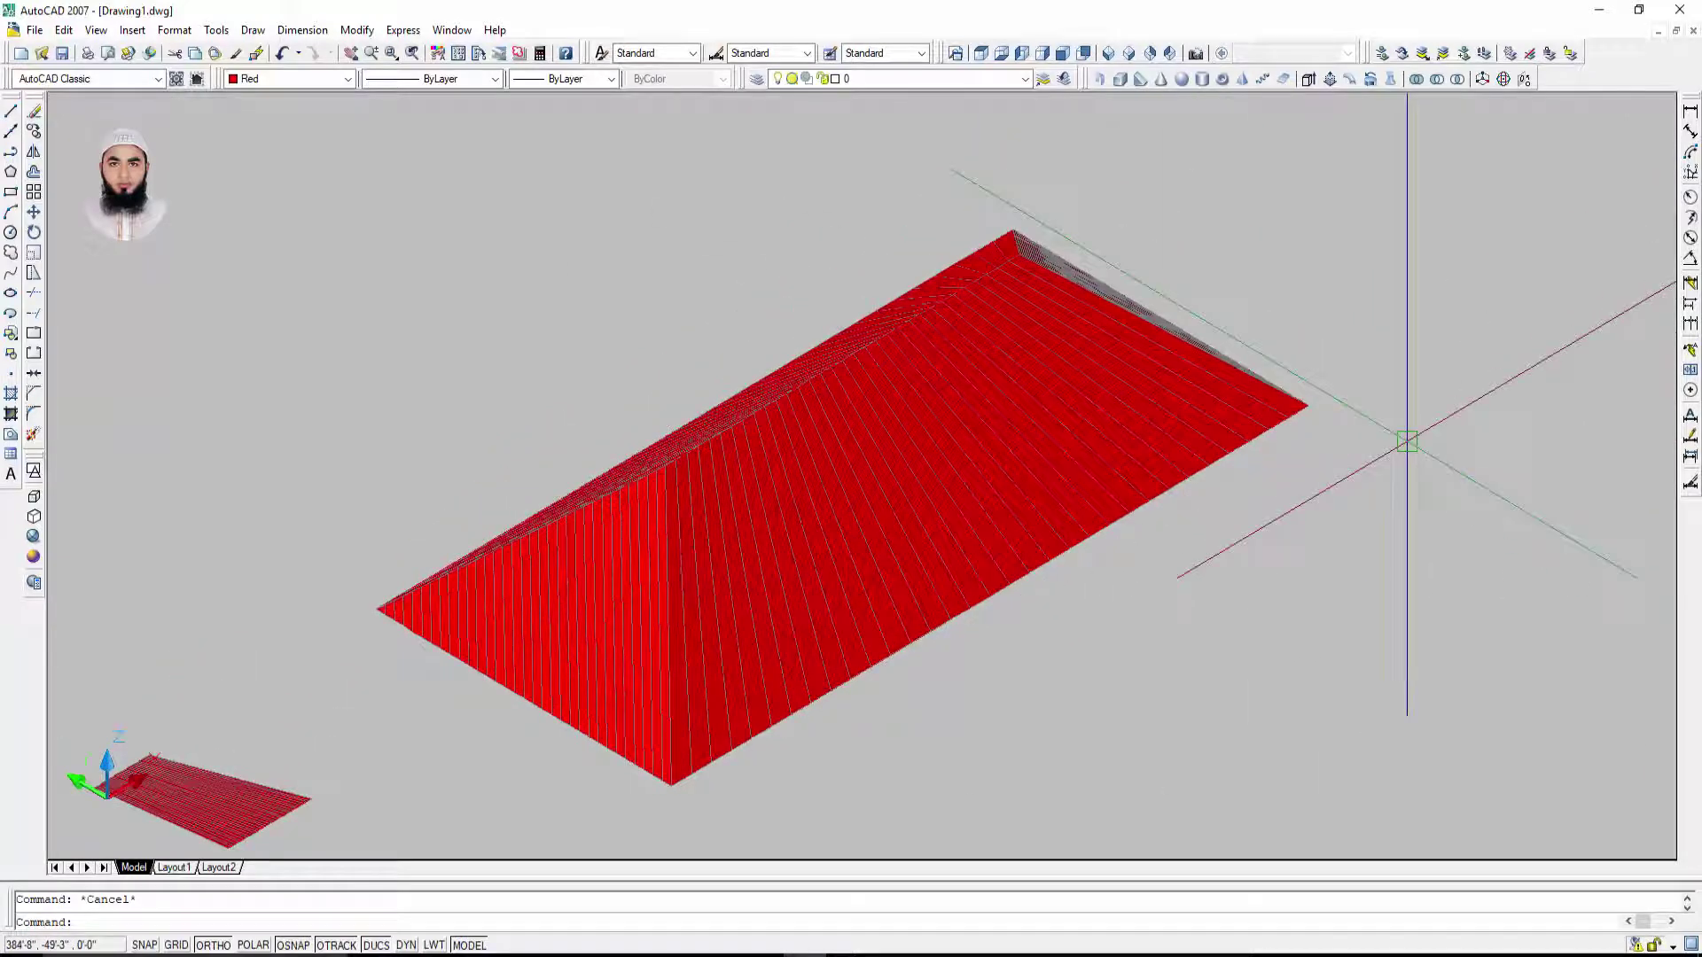